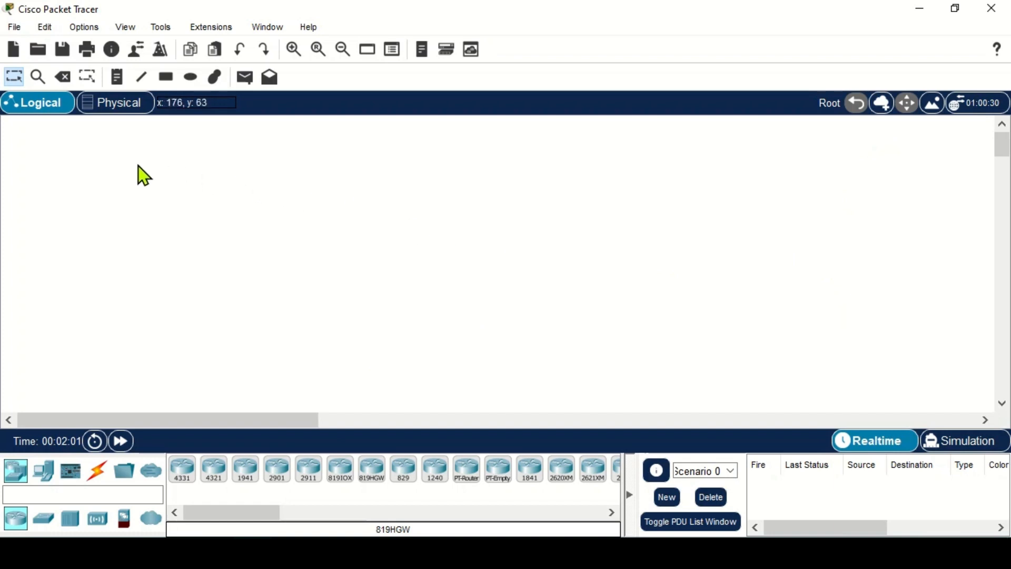
Switch to the physical workspace and move Home City to the open area north of the central road junction.
left_click(113, 117)
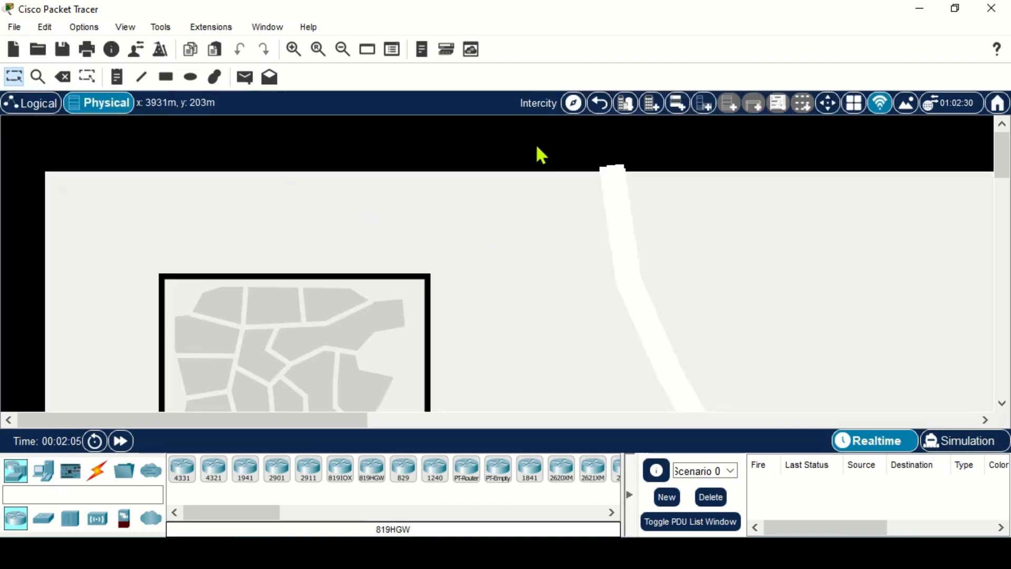
scroll(547, 248, "down", 2)
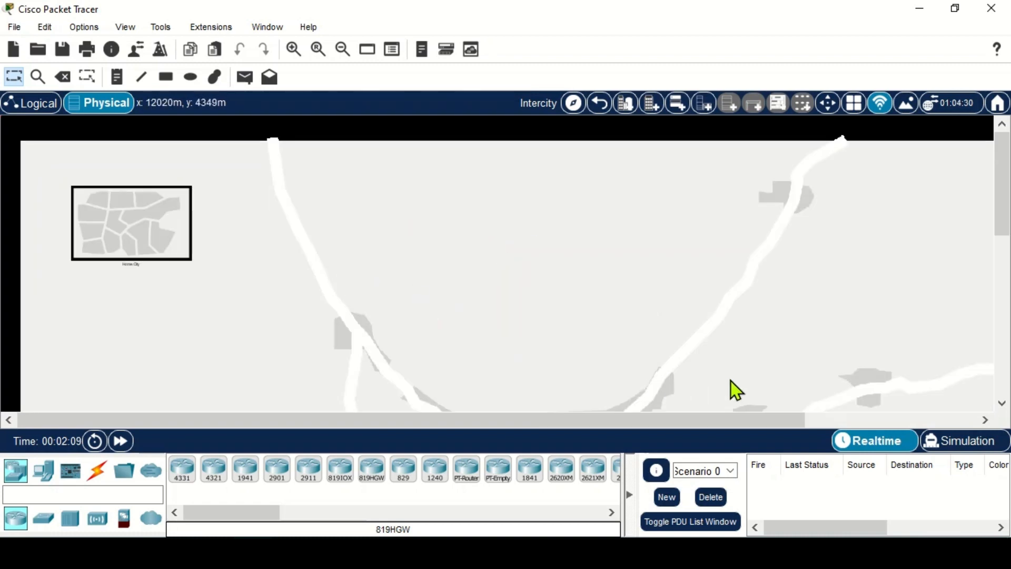
left_click_drag(999, 199, 1000, 235)
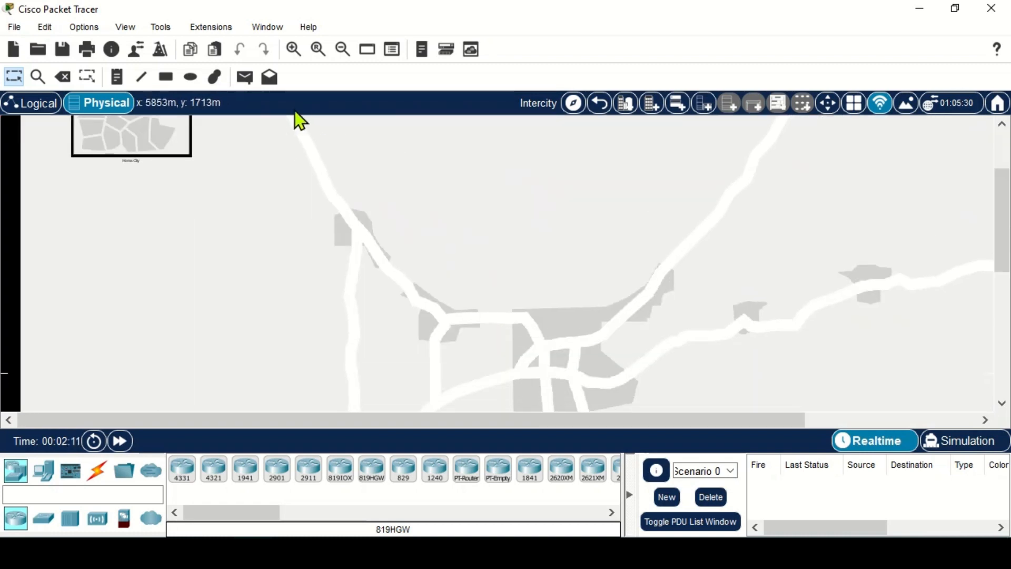
left_click_drag(133, 135, 555, 261)
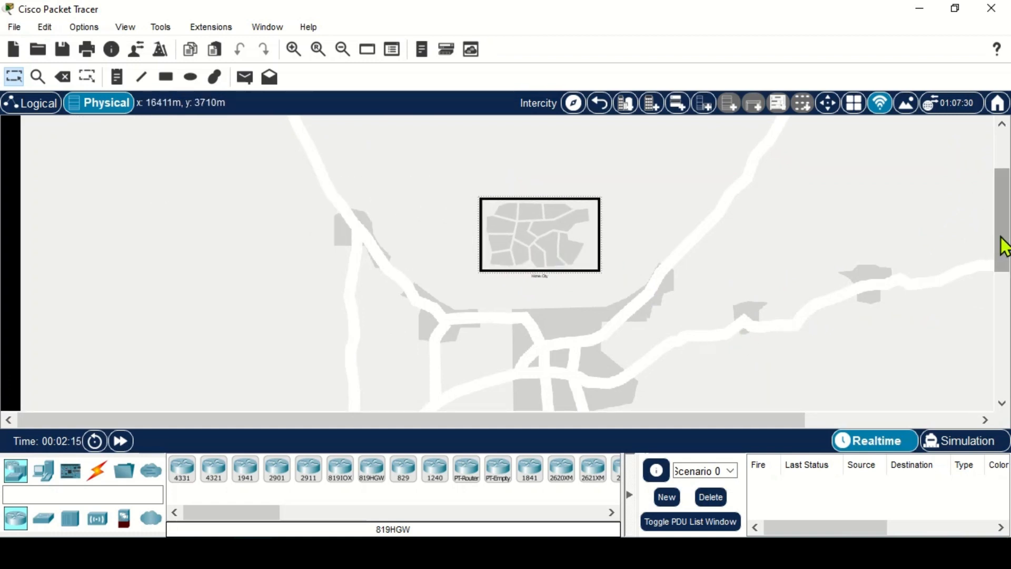
left_click_drag(999, 248, 1000, 278)
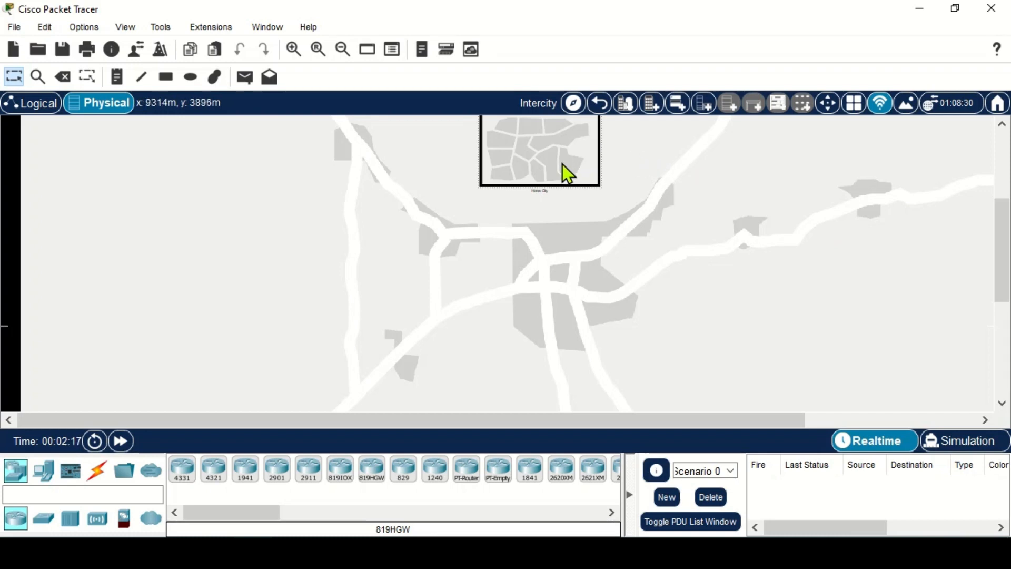
Fine-tune the position of Home City above the central district with small shifts.
left_click_drag(562, 164, 546, 168)
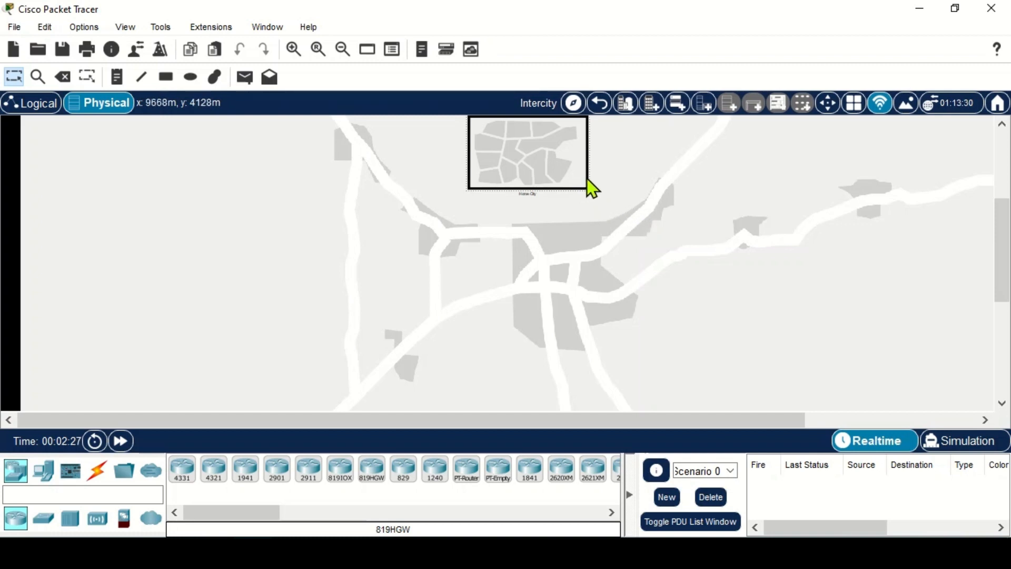
left_click_drag(572, 178, 579, 185)
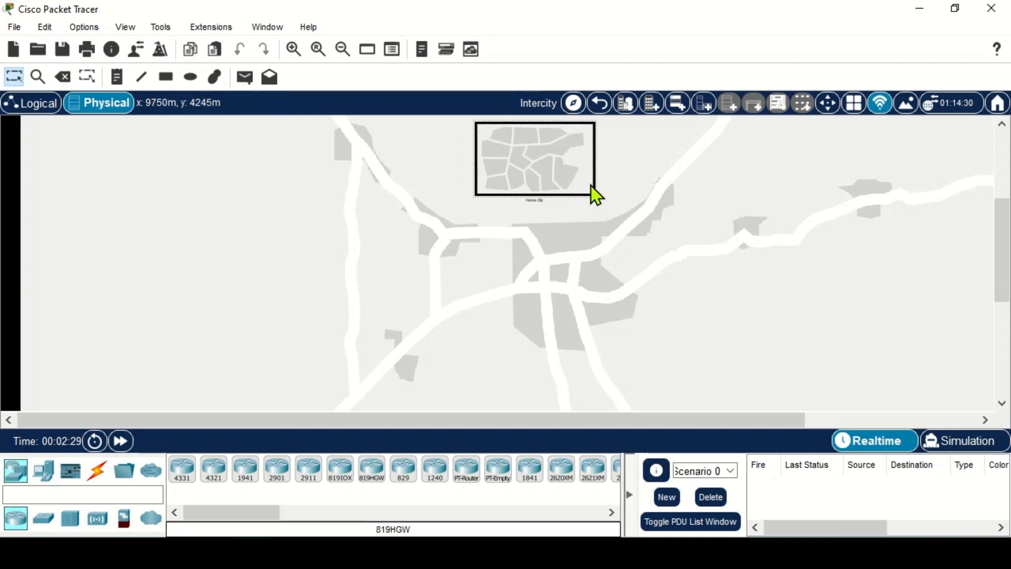
left_click_drag(548, 170, 541, 167)
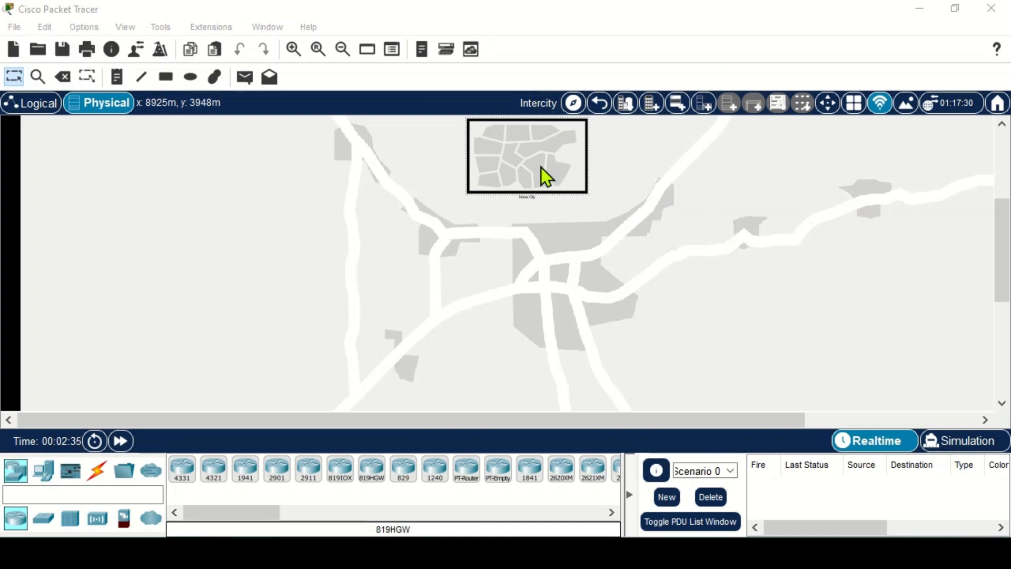
scroll(633, 219, "up", 1)
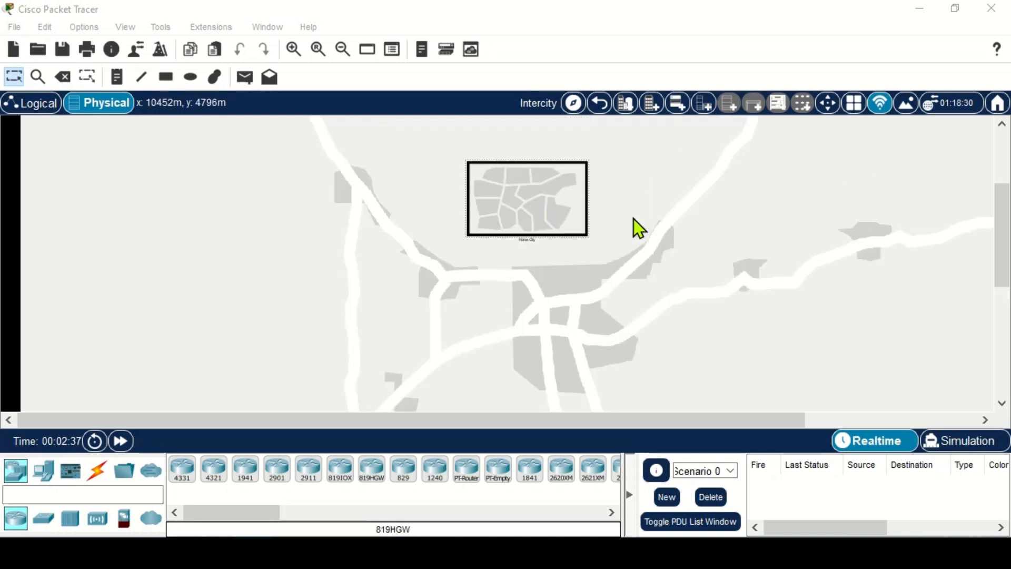
left_click_drag(545, 210, 545, 202)
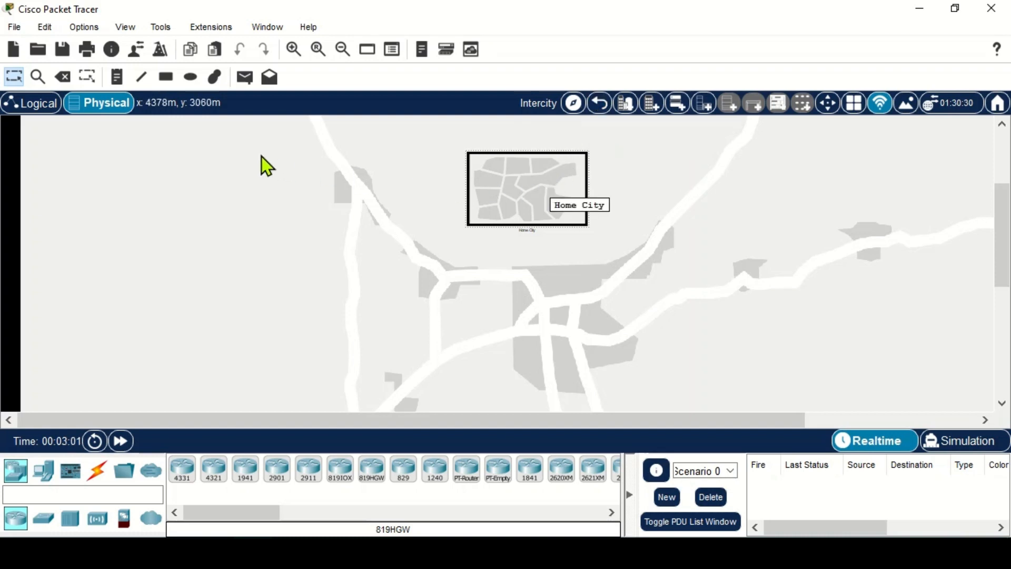
left_click_drag(513, 189, 499, 181)
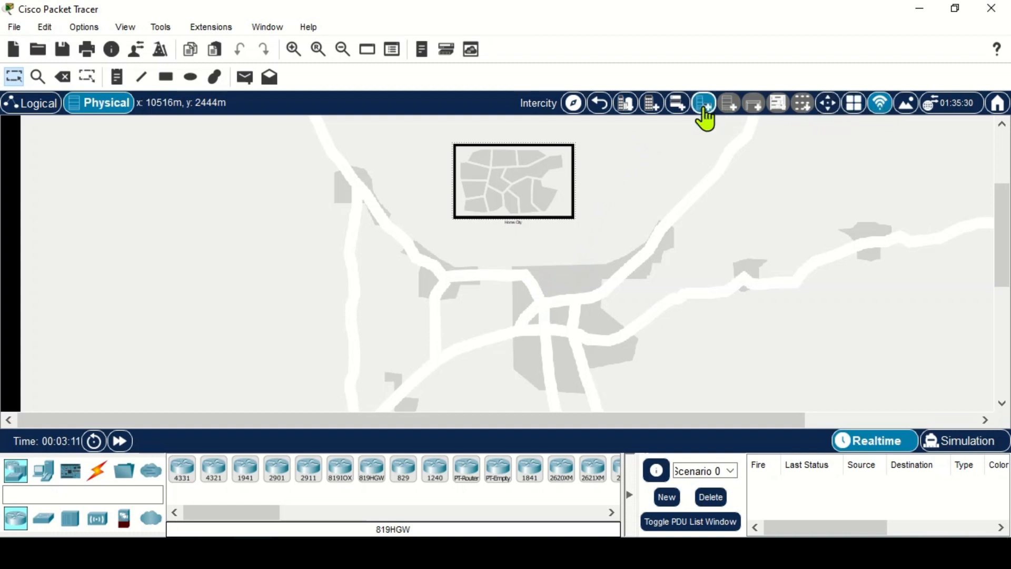
Create a second city and place it south of the central district, between the two southbound roads.
left_click(627, 105)
scroll(690, 225, "down", 2)
scroll(690, 225, "up", 3)
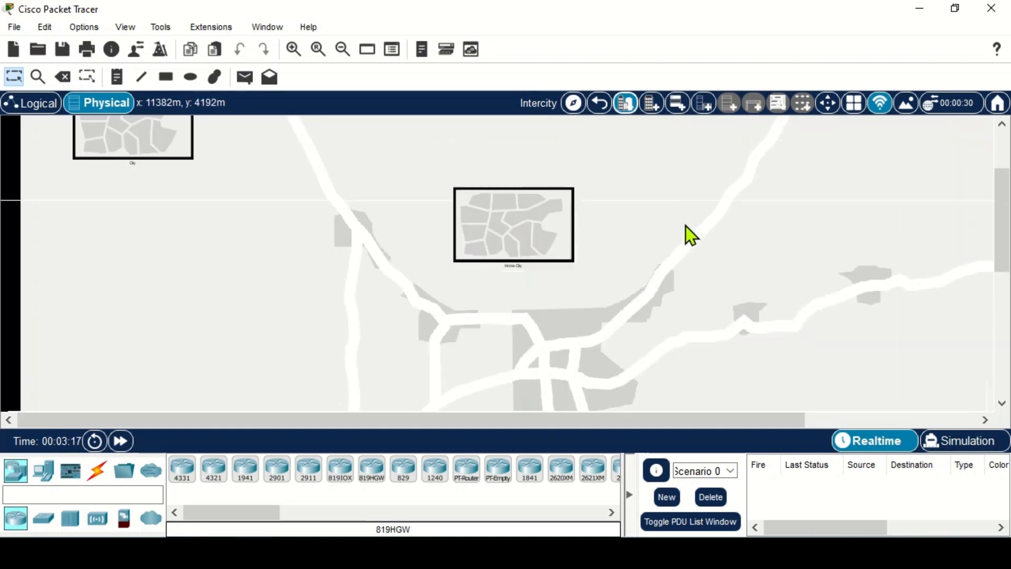
scroll(686, 226, "up", 1)
left_click_drag(131, 158, 774, 243)
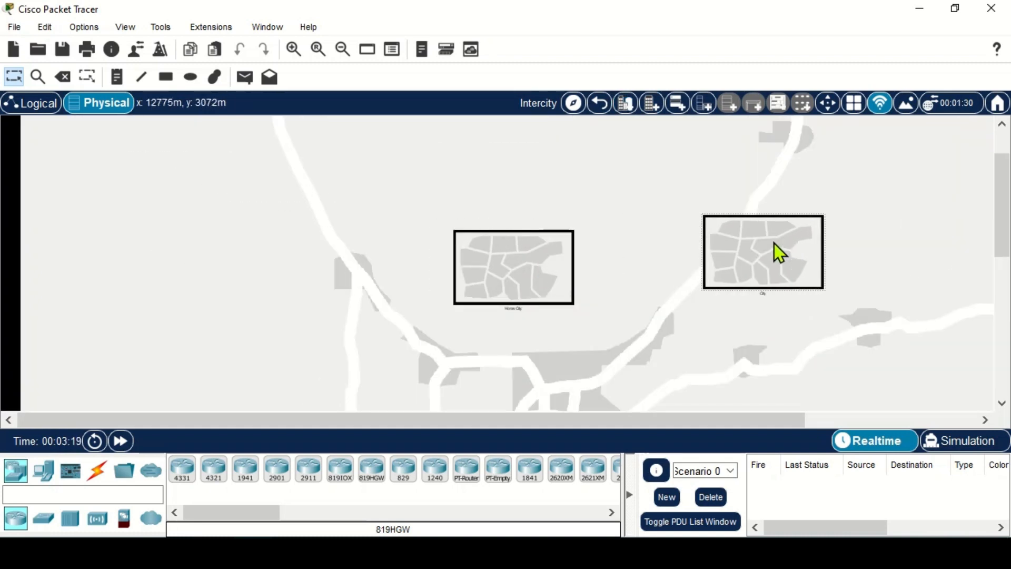
scroll(774, 243, "down", 3)
left_click_drag(770, 165, 769, 357)
scroll(769, 356, "down", 3)
left_click_drag(732, 234, 488, 345)
scroll(725, 285, "up", 1)
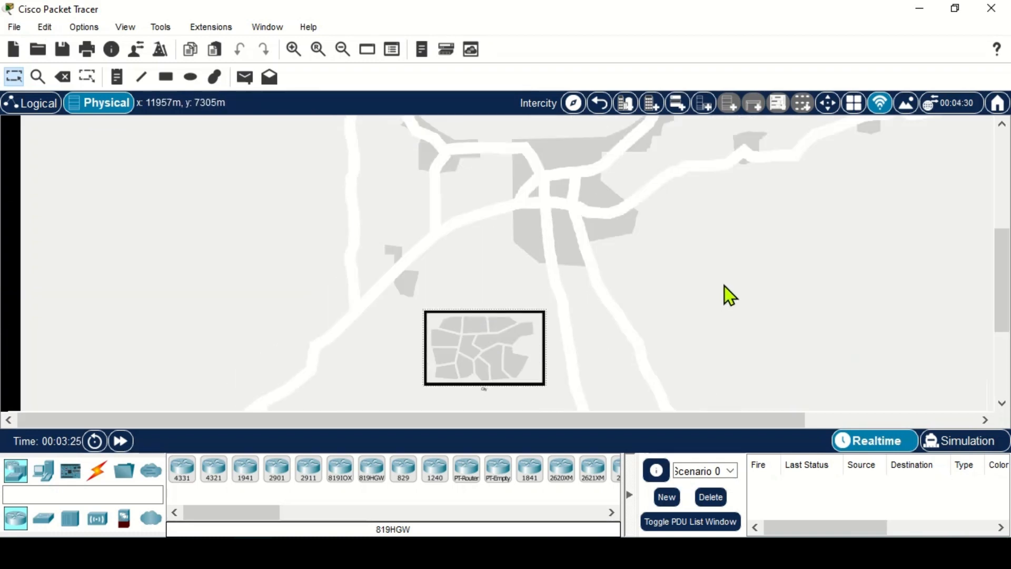
Create an office building on the intercity map and place it east of the central district.
scroll(725, 285, "up", 3)
scroll(724, 285, "down", 2)
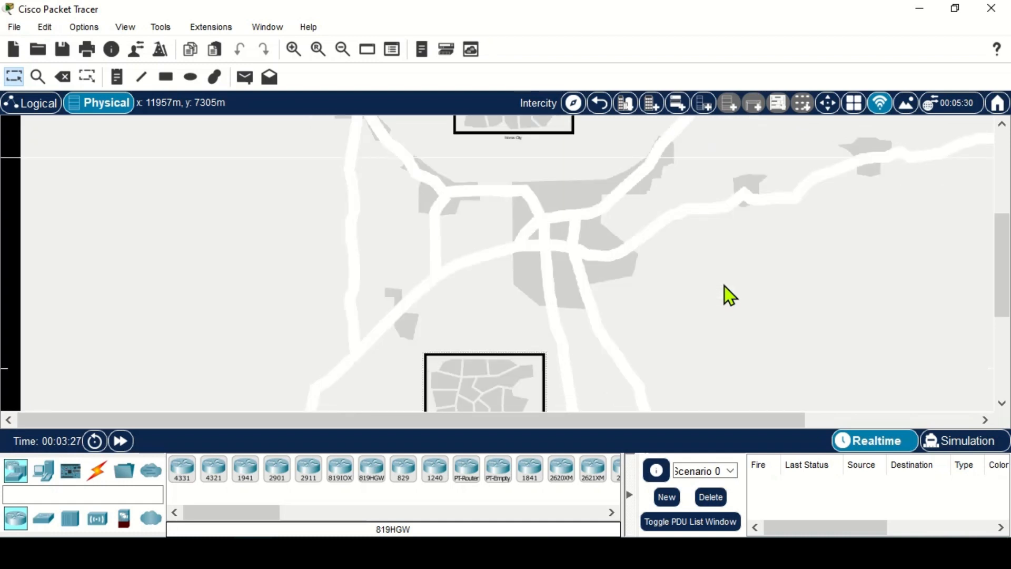
left_click(651, 106)
scroll(655, 156, "up", 4)
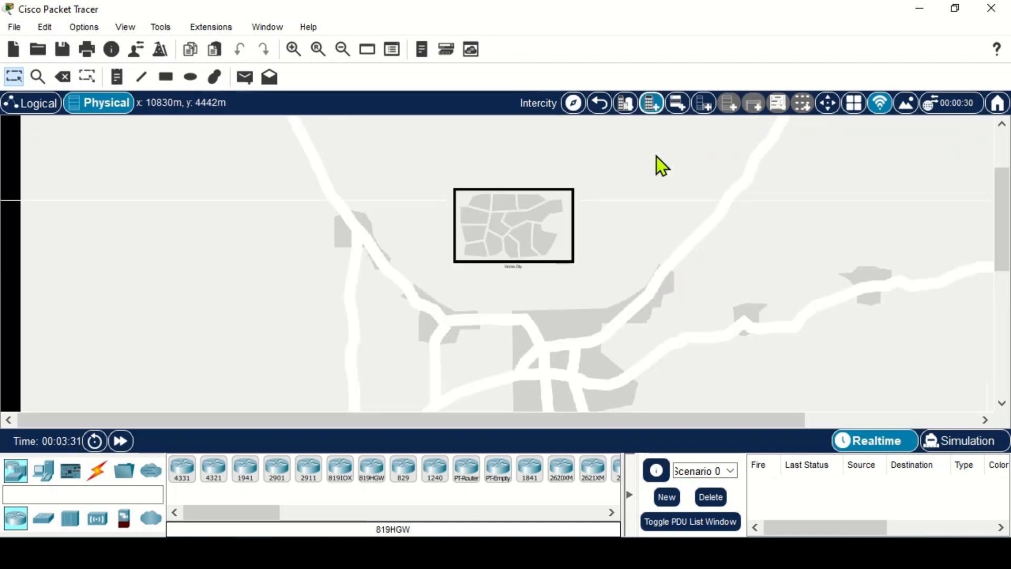
left_click_drag(59, 161, 758, 334)
scroll(758, 334, "down", 3)
left_click_drag(741, 216, 693, 383)
scroll(693, 383, "down", 3)
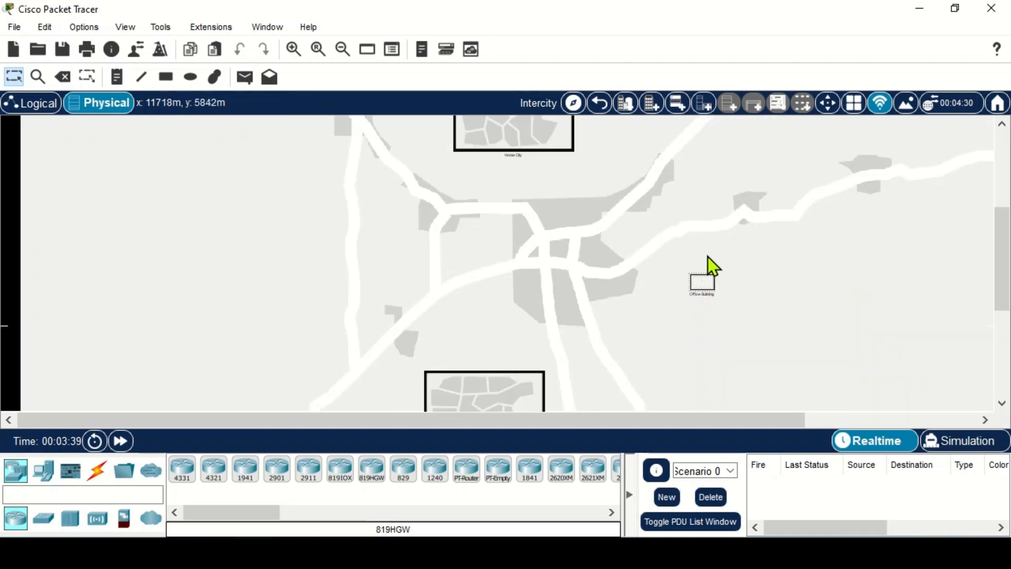
scroll(709, 279, "up", 1)
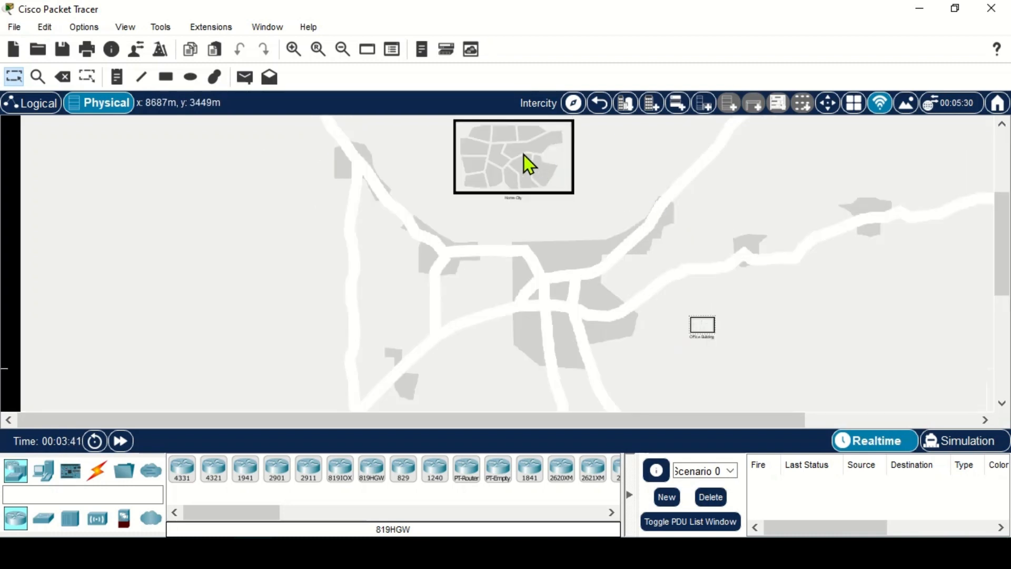
Rename the intercity map as Wales and Home City as Newport.
double_click(537, 102)
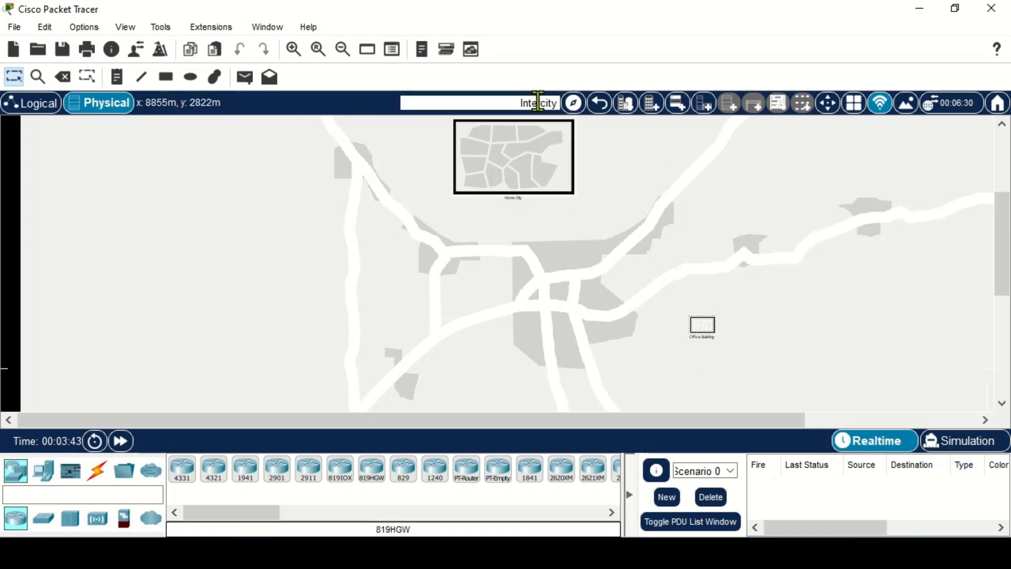
type("Wales")
double_click(509, 200)
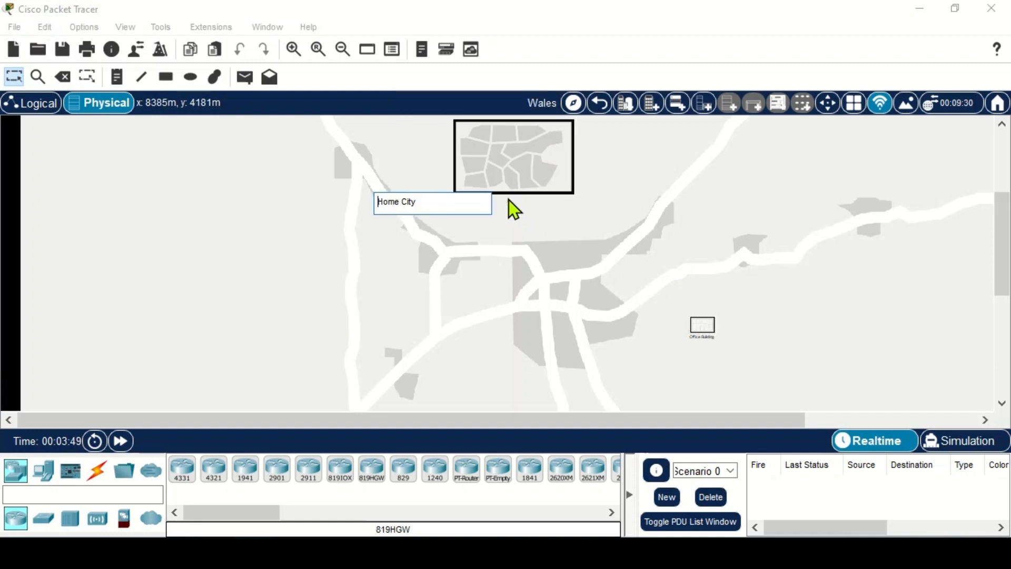
key("Delete")
key("Delete")
key("Delete")
key("Delete")
key("Delete")
key("Delete")
key("Delete")
key("Delete")
key("Delete")
type("Newport")
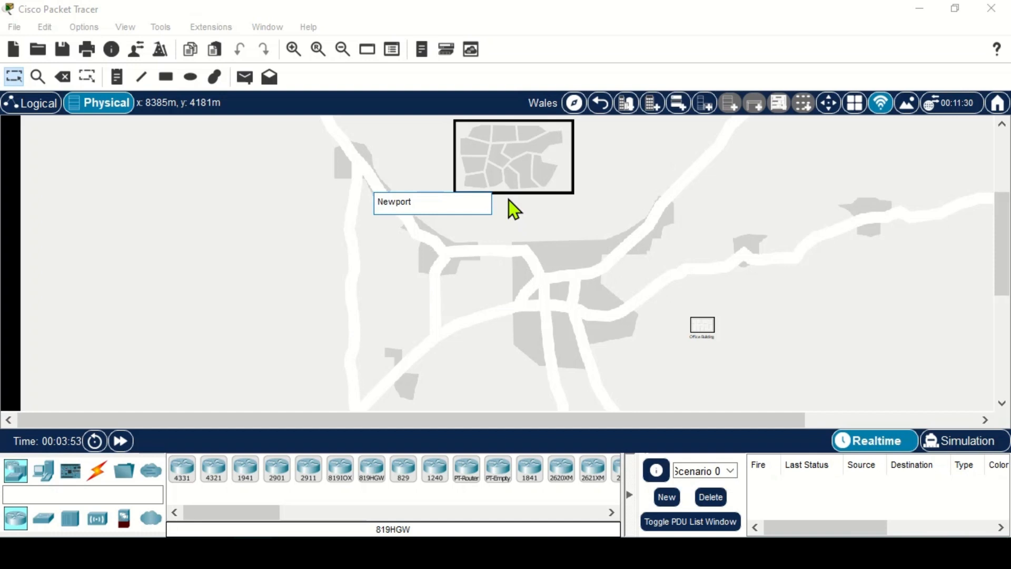
Rename the southern city as Cardiff.
scroll(651, 260, "down", 3)
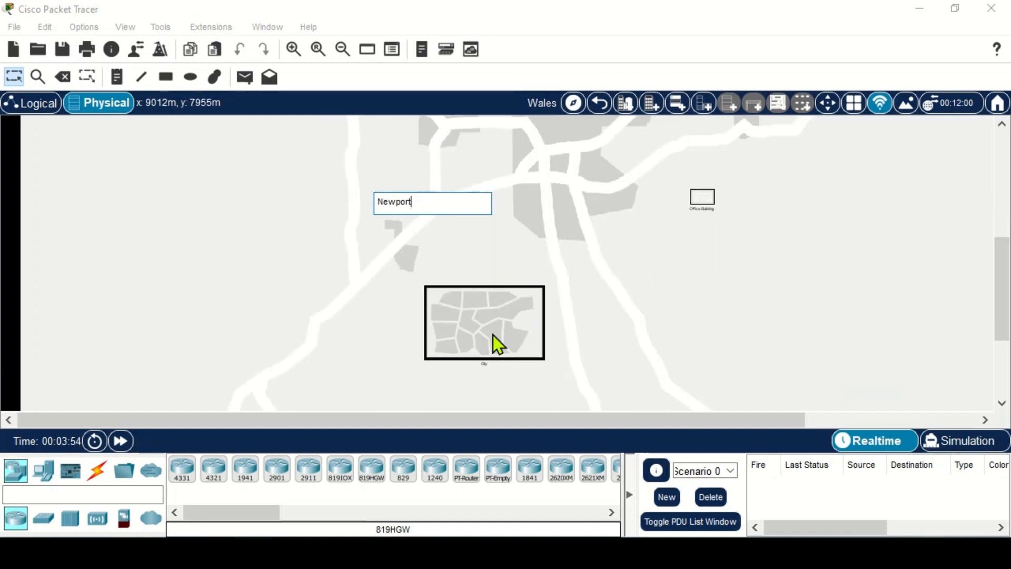
double_click(482, 363)
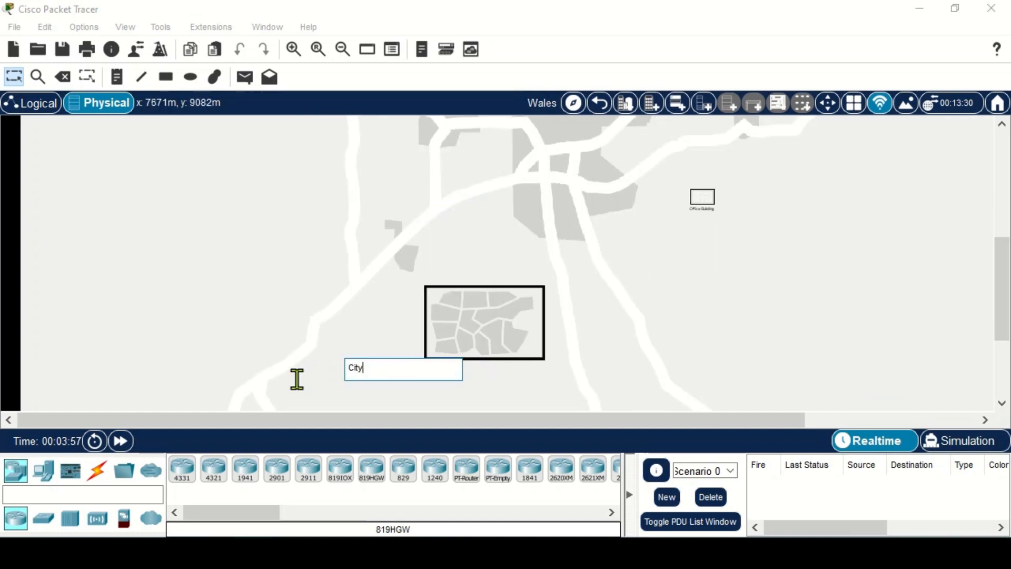
key("BackSpace")
key("BackSpace")
key("BackSpace")
key("BackSpace")
type("Cardiff")
Rename the office building as ISP and shift it slightly to the northeast.
left_click(702, 208)
left_click_drag(742, 211, 672, 207)
type("ISP")
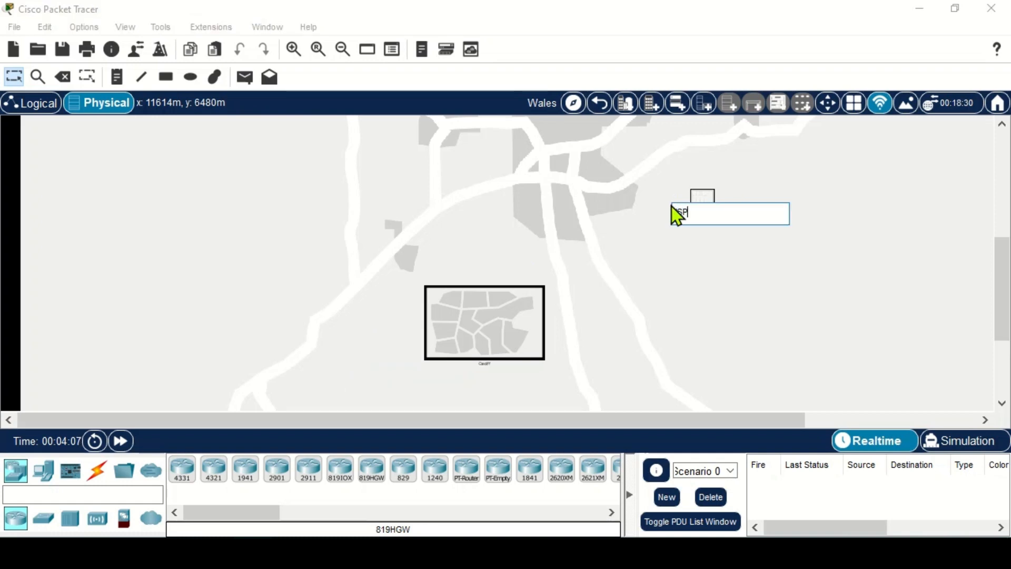
left_click(791, 192)
scroll(771, 205, "up", 2)
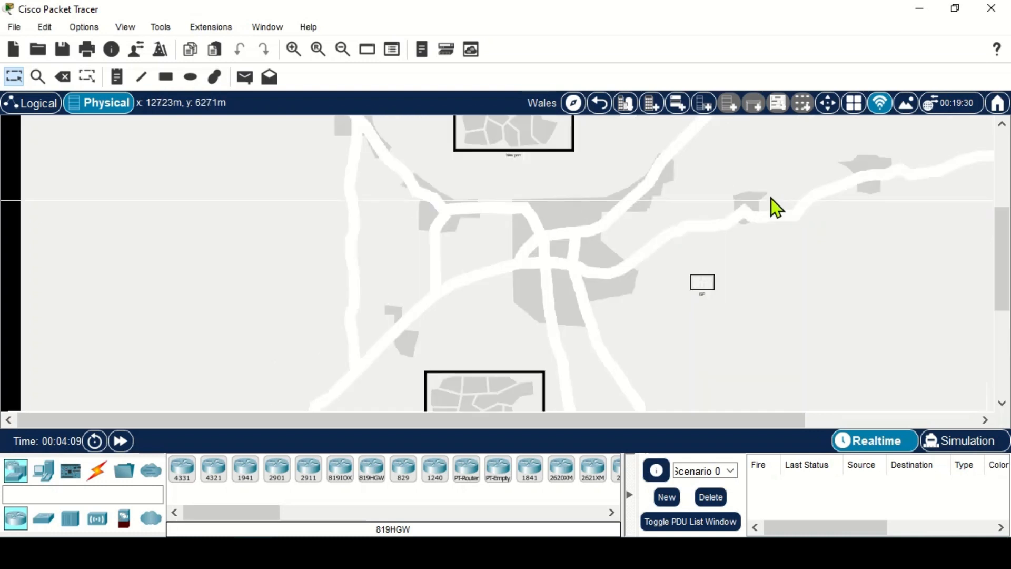
left_click_drag(709, 283, 717, 273)
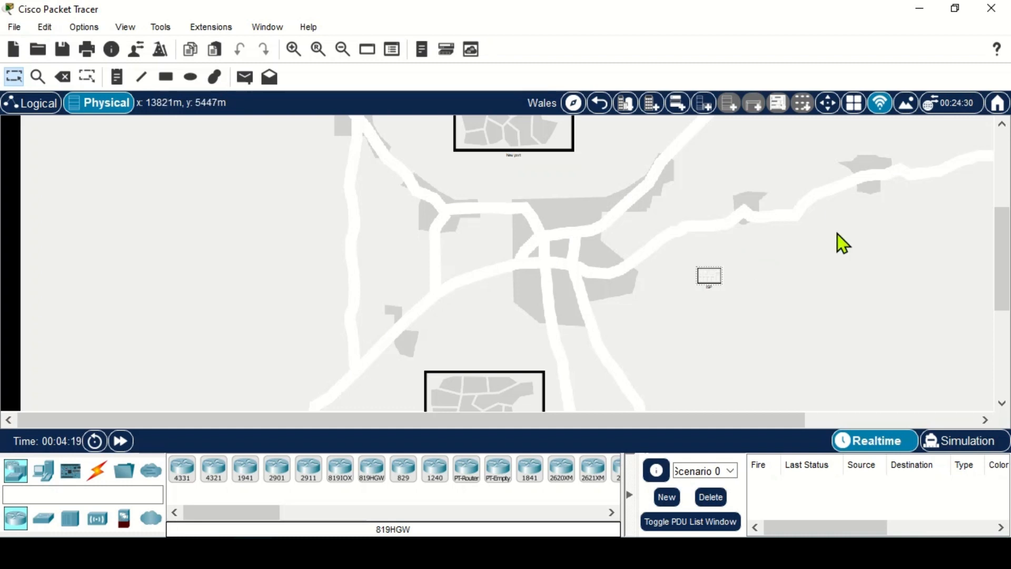
scroll(737, 221, "up", 2)
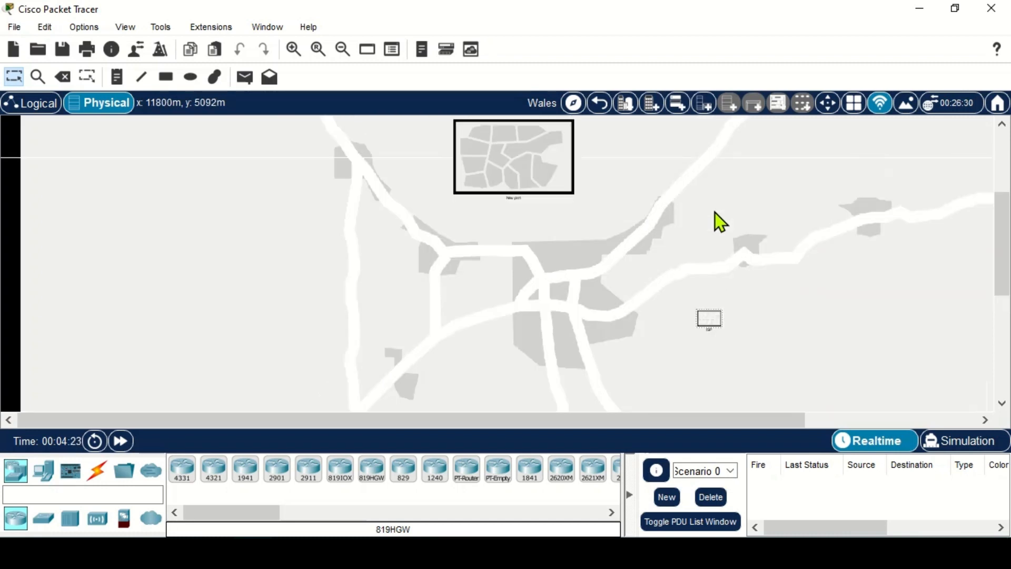
scroll(645, 339, "down", 4)
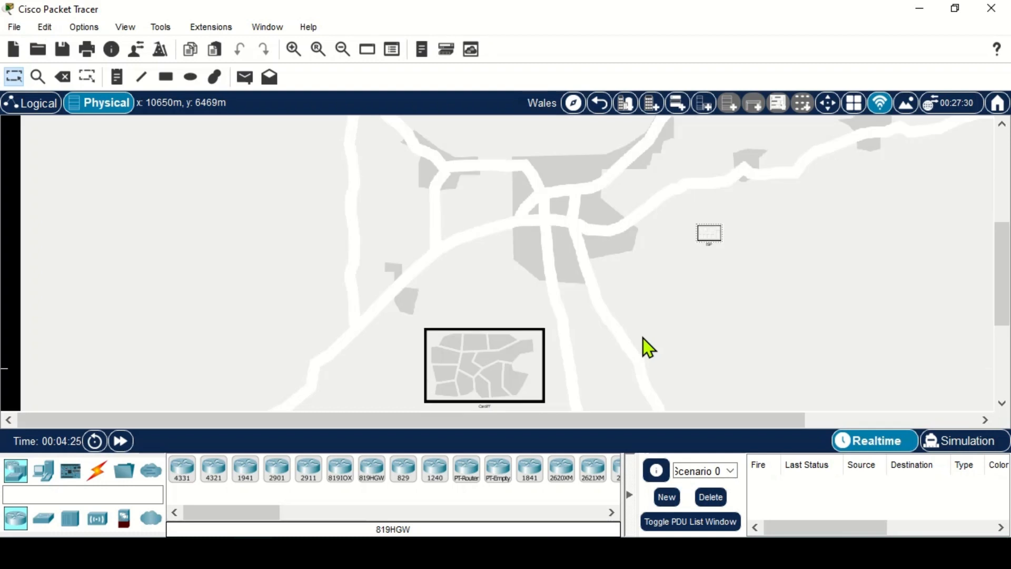
scroll(528, 349, "down", 4)
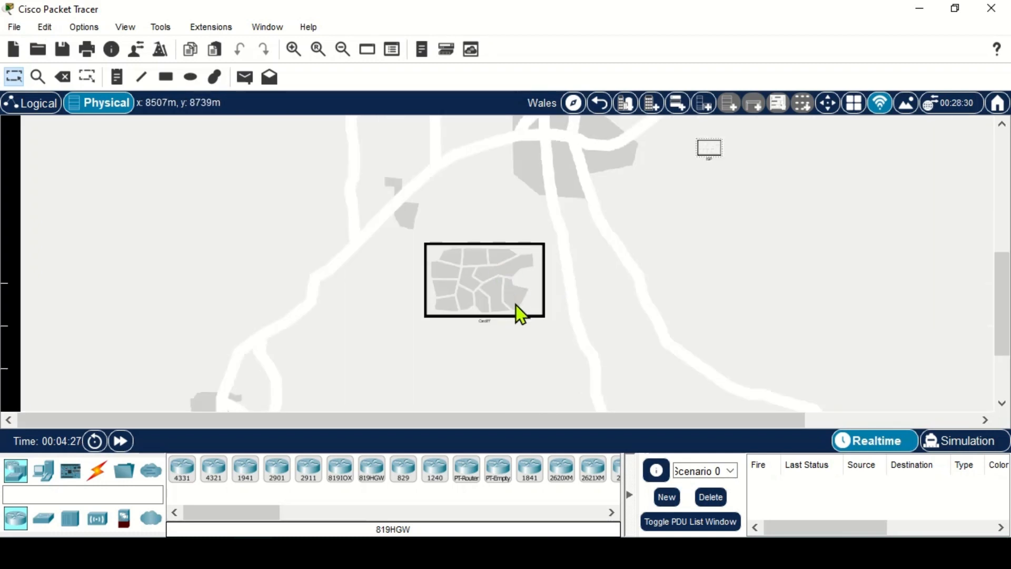
scroll(516, 311, "up", 10)
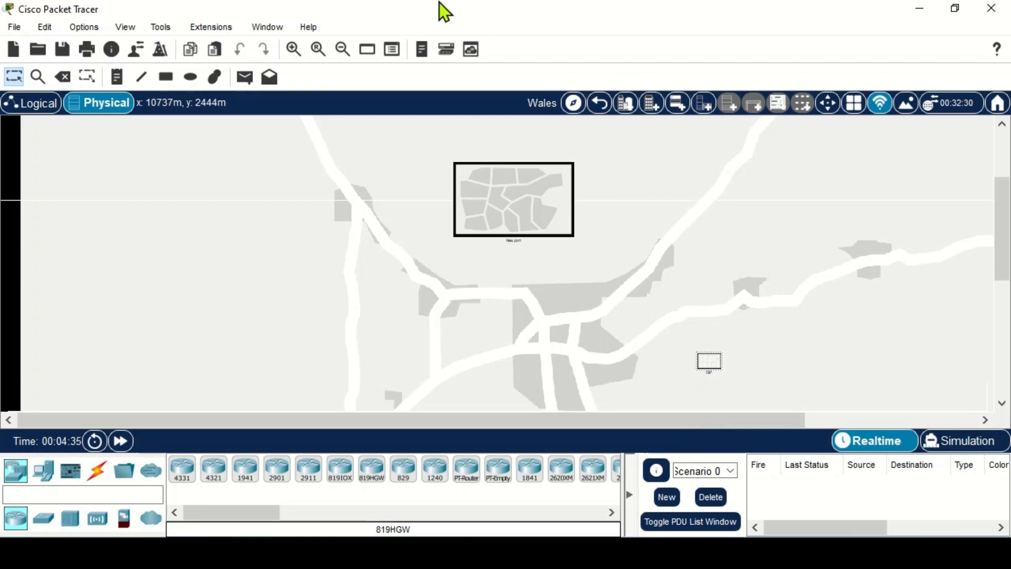
scroll(538, 299, "down", 2)
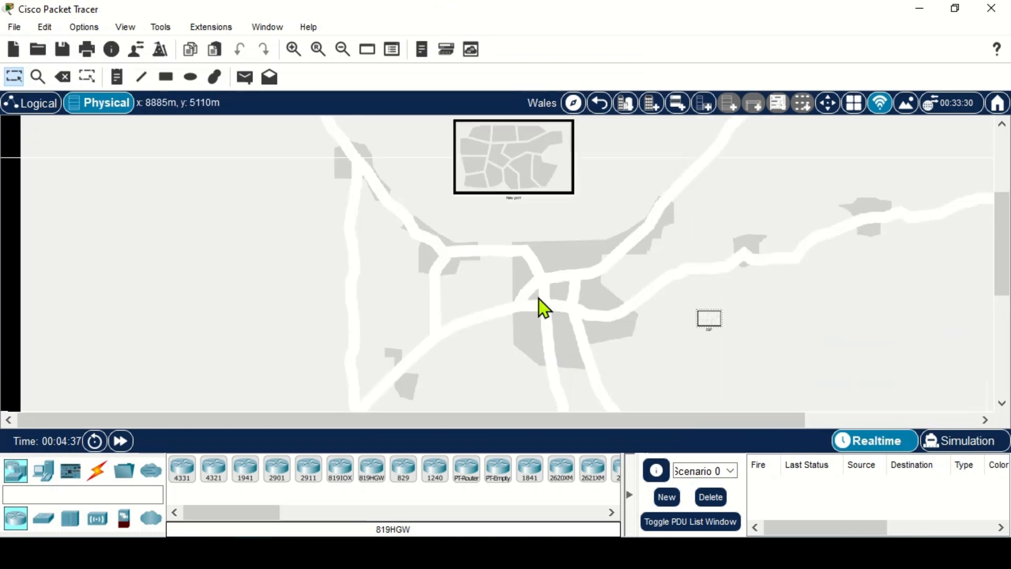
Enter the Newport city map and move the Corporate Office into the middle block of its northern row.
left_click(531, 163)
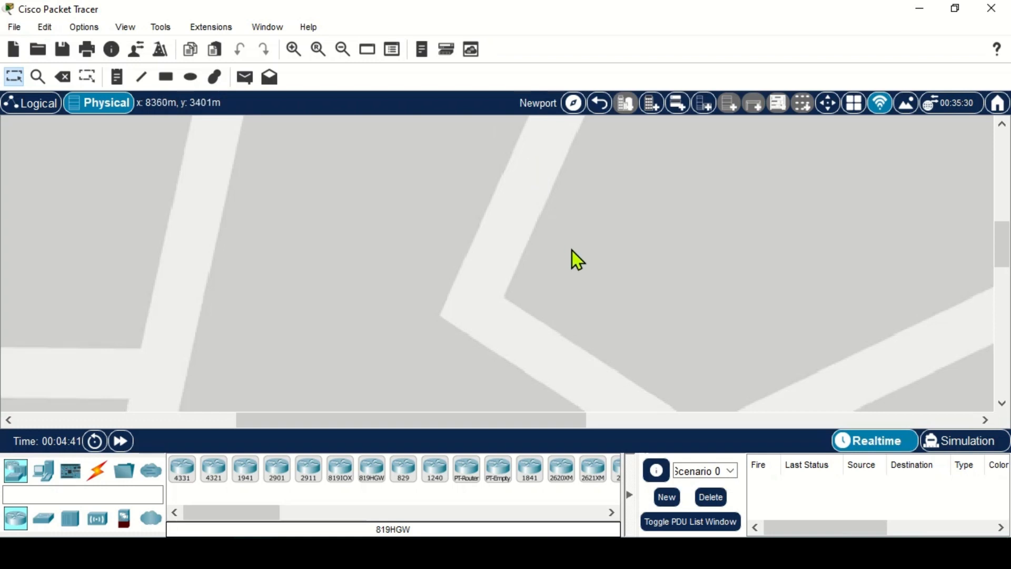
scroll(571, 251, "down", 5)
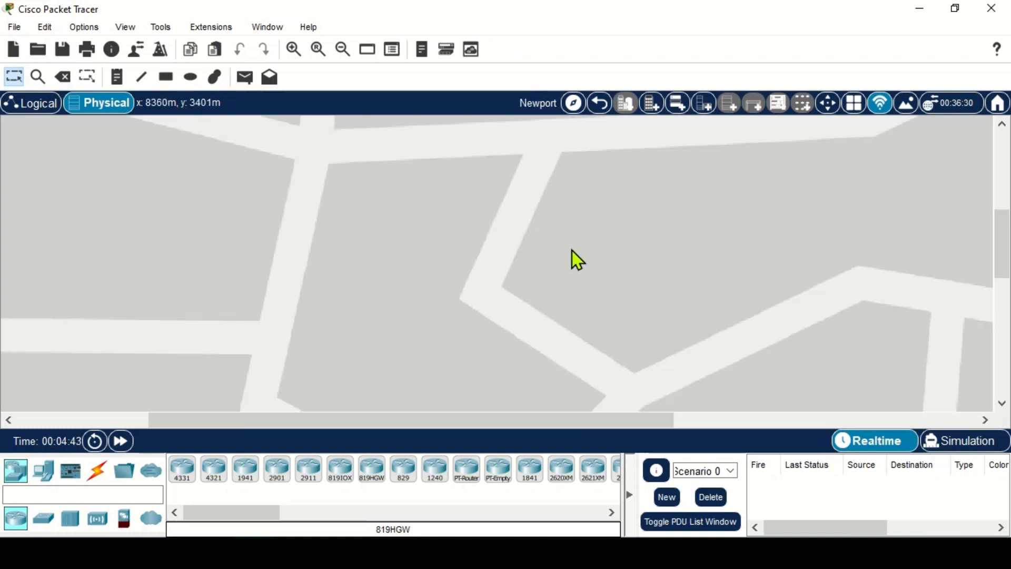
left_click_drag(278, 155, 450, 191)
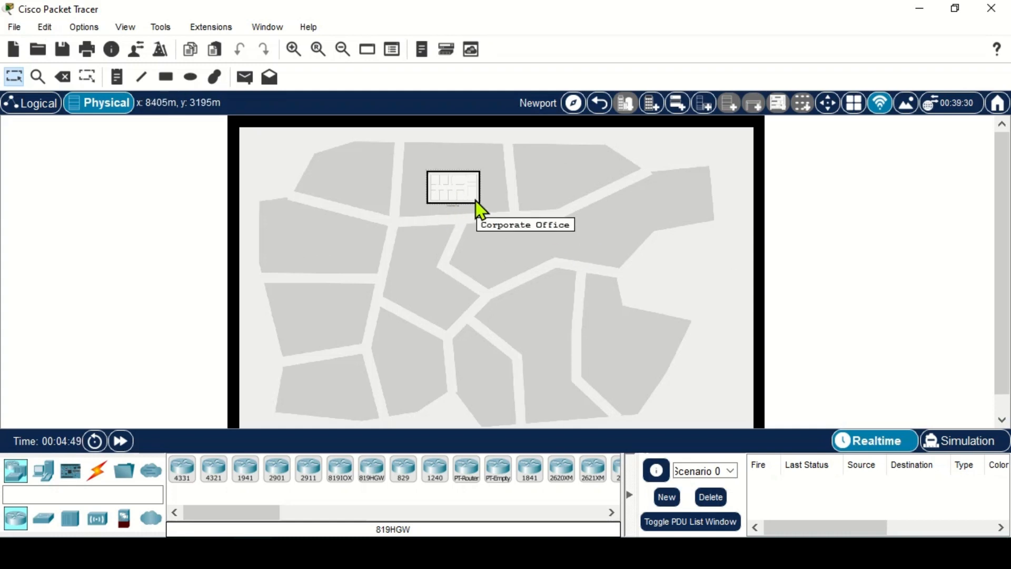
scroll(476, 201, "up", 5)
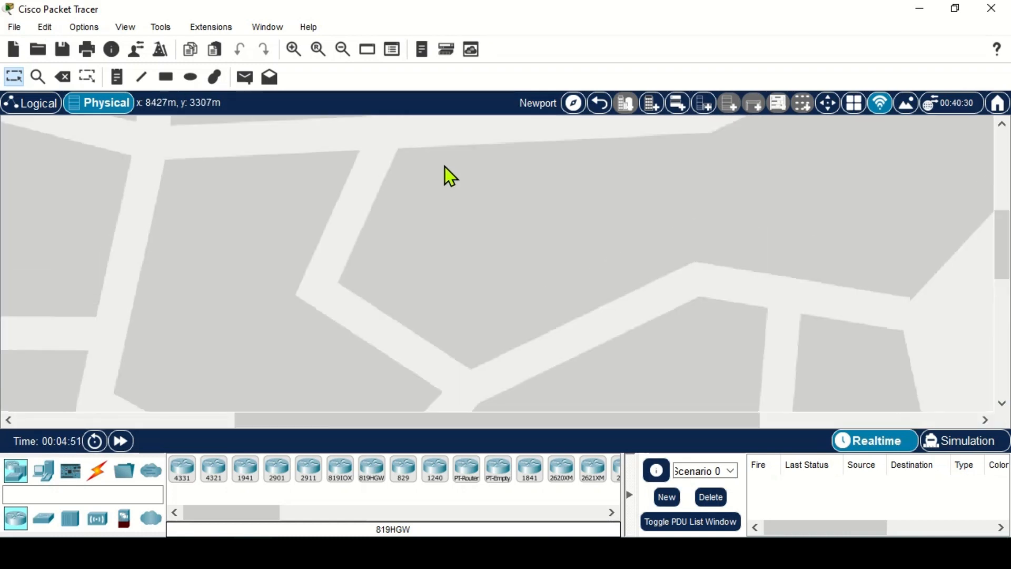
Rename the Corporate Office building in Newport as Main Office.
scroll(444, 166, "up", 3)
double_click(344, 215)
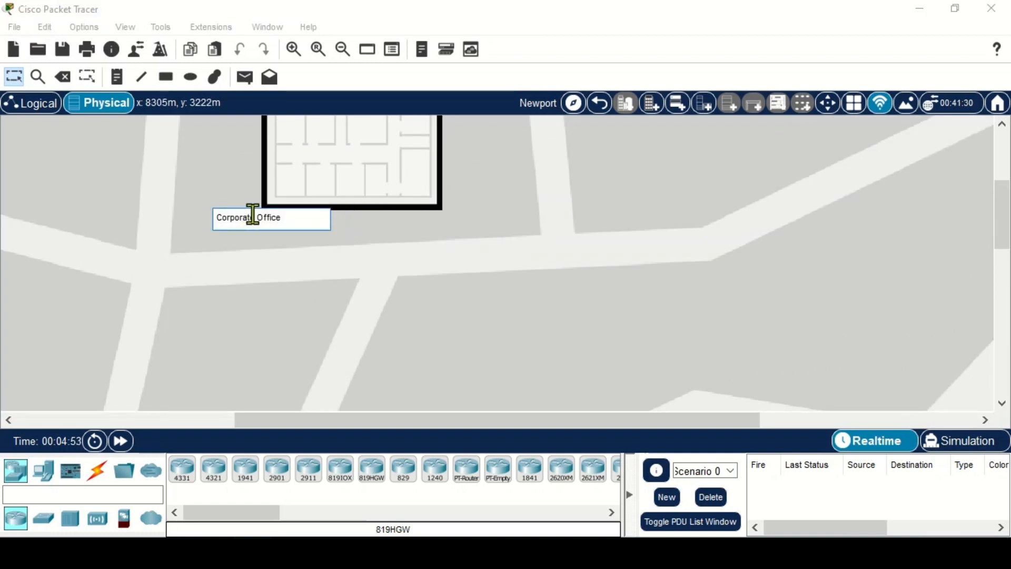
left_click_drag(253, 216, 199, 219)
type("Main")
left_click(524, 177)
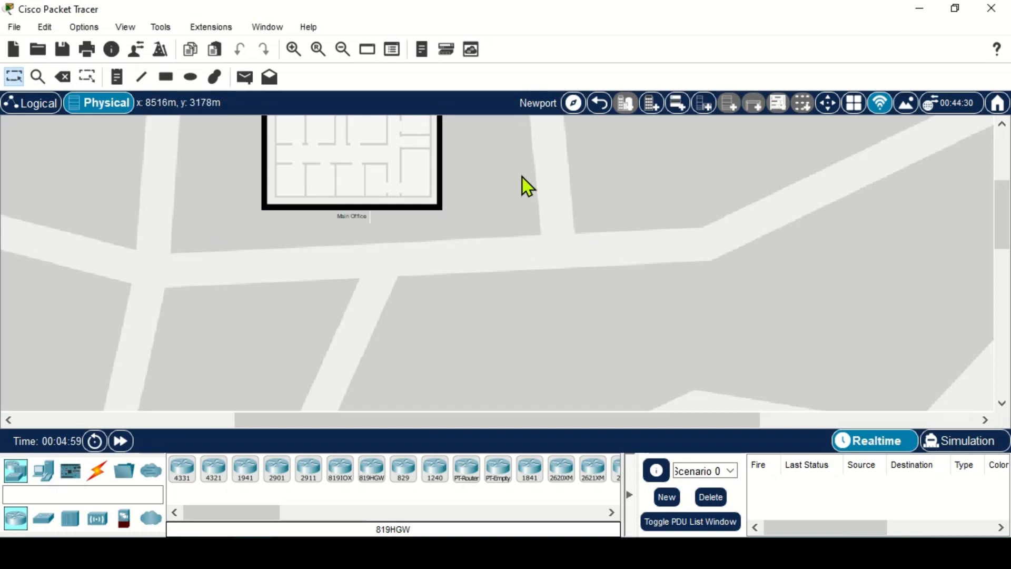
Enter the Main Office building and open the Main Wiring Closet on its floor plan.
scroll(368, 146, "up", 3)
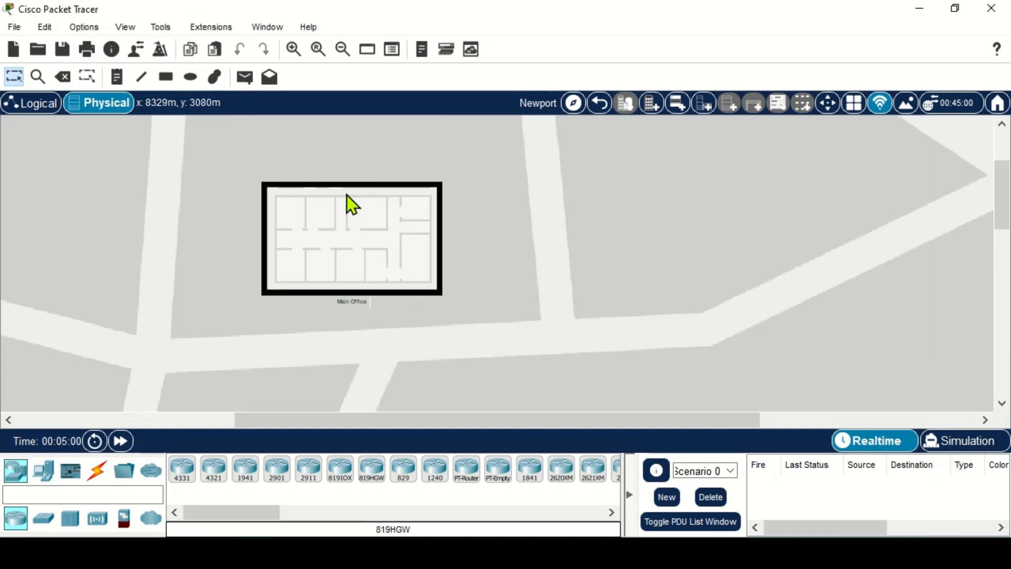
left_click(347, 253)
left_click(347, 253)
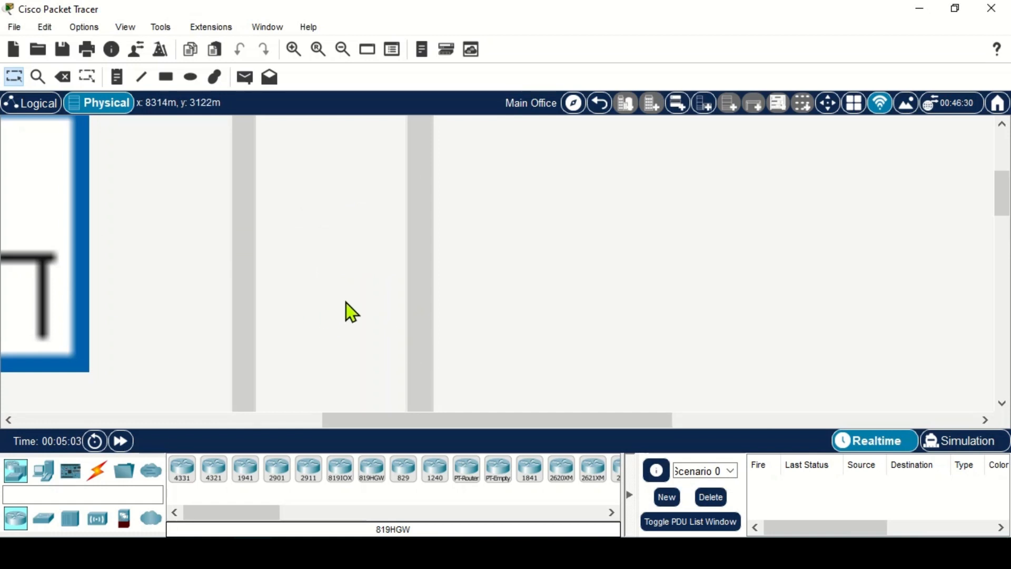
scroll(346, 302, "down", 2)
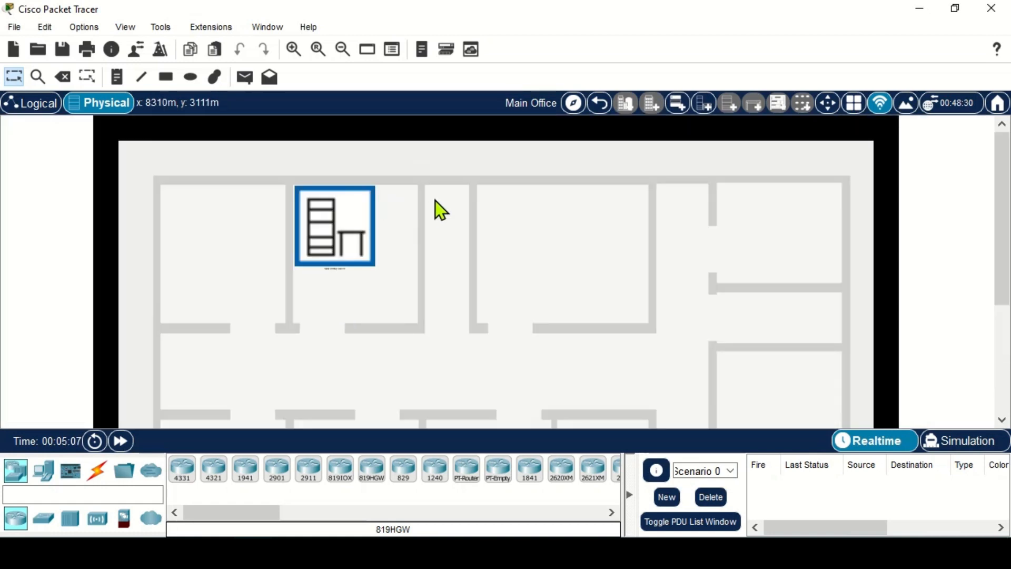
scroll(548, 279, "down", 1)
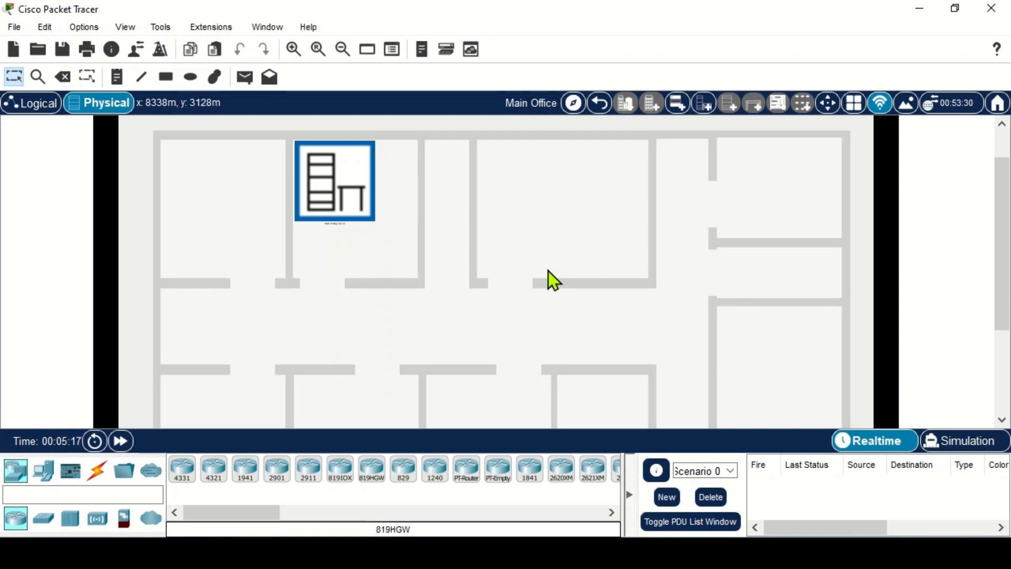
scroll(548, 272, "down", 1)
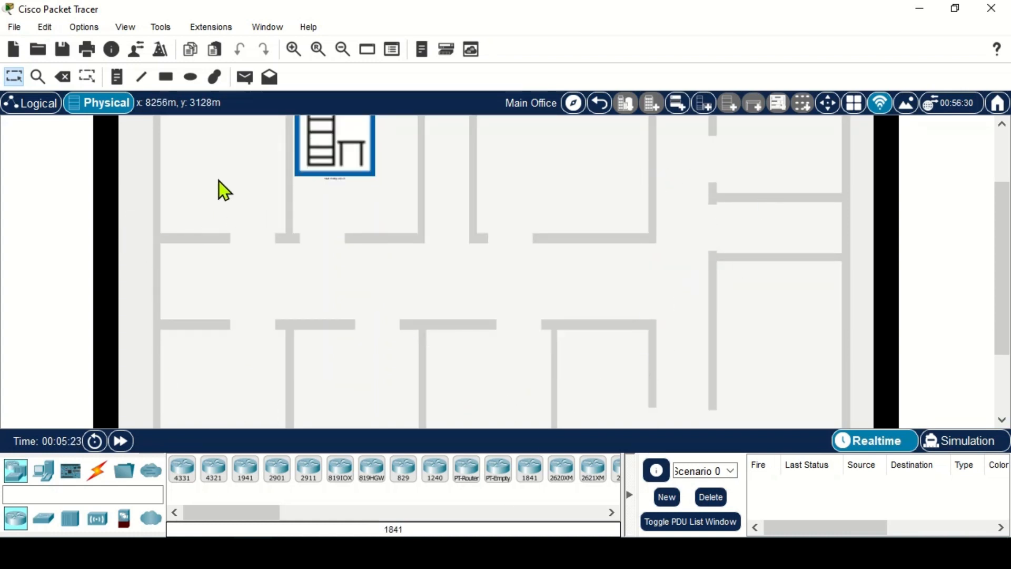
scroll(219, 181, "up", 1)
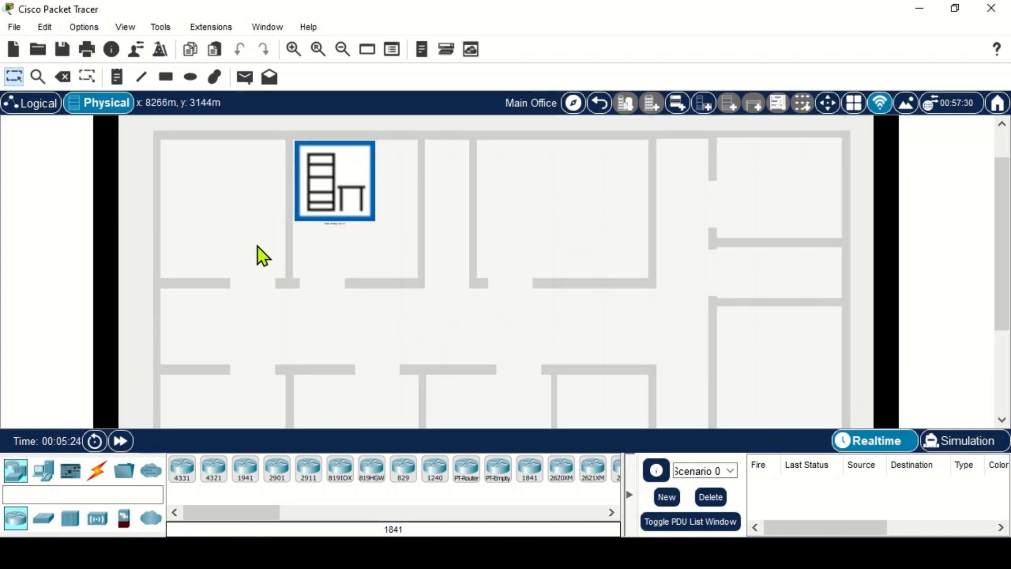
left_click(337, 205)
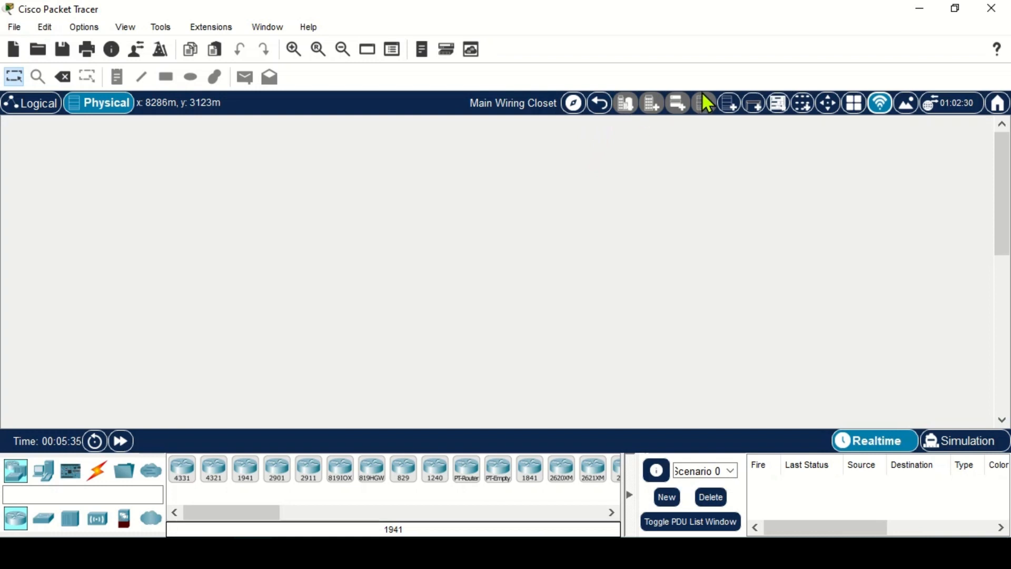
Add a rack and a table to the Main Wiring Closet.
left_click(736, 109)
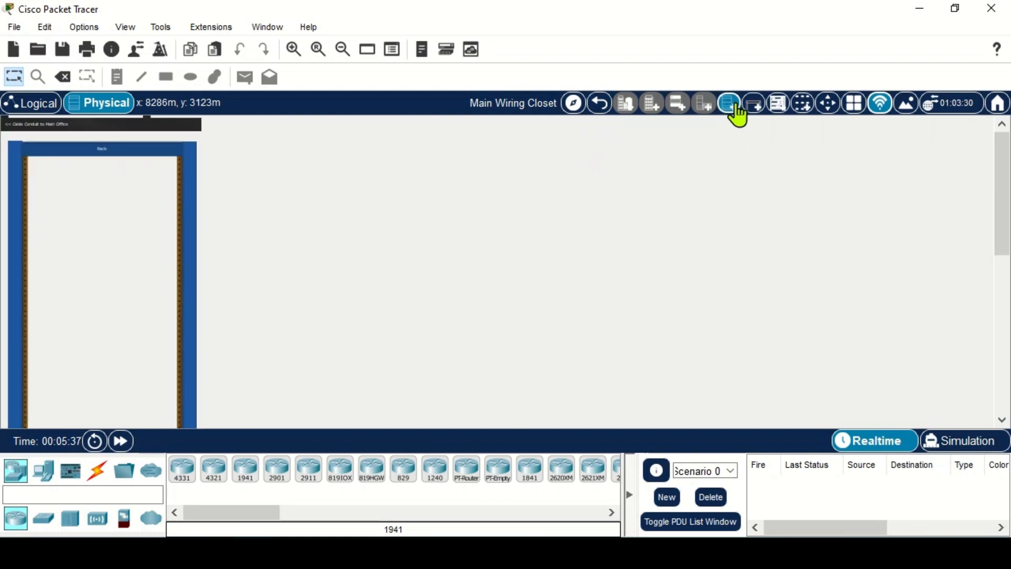
left_click(753, 107)
scroll(375, 266, "down", 5)
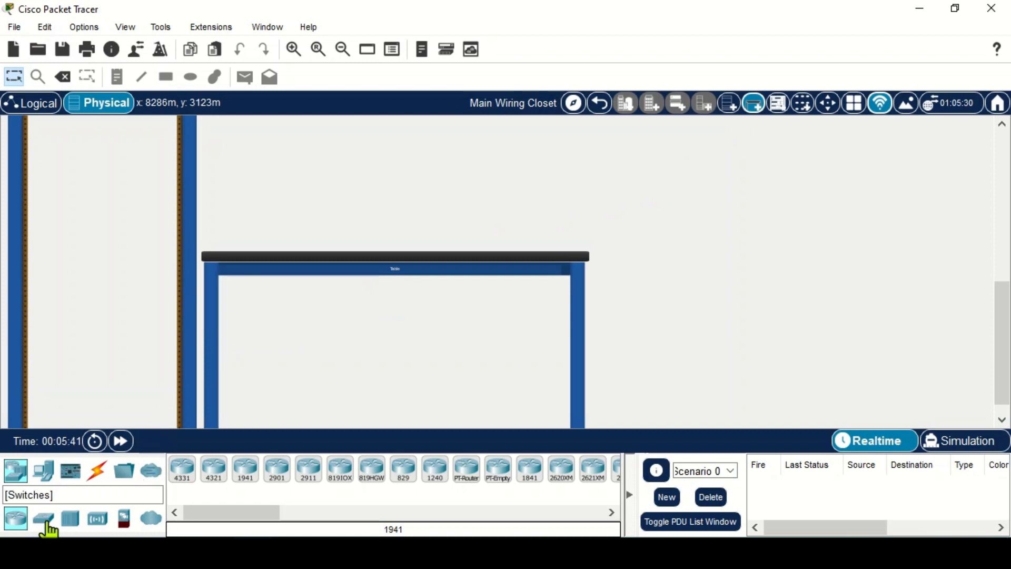
Place a PC from the end devices on the wiring closet's table.
left_click(43, 470)
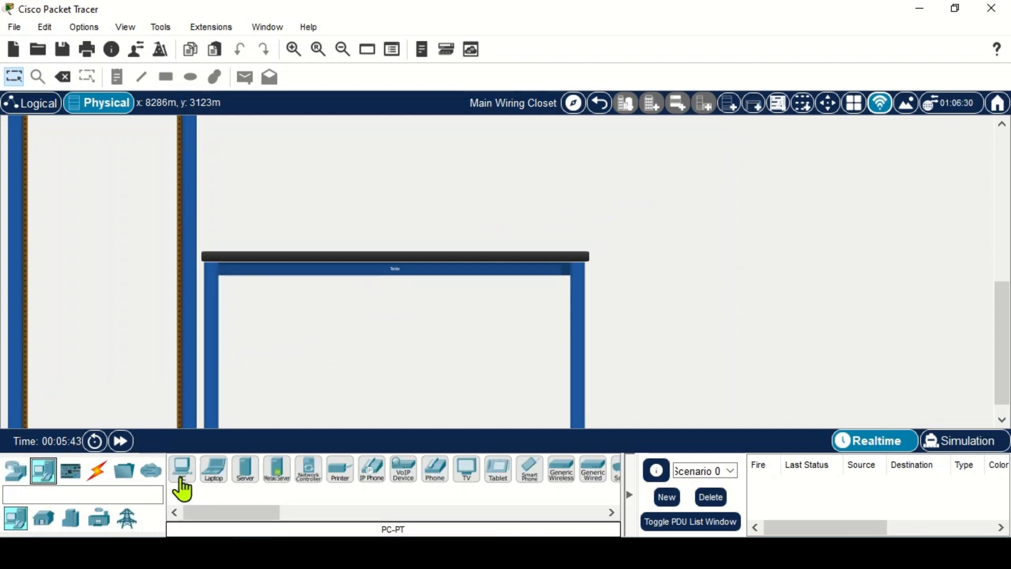
left_click_drag(182, 468, 362, 144)
scroll(367, 234, "up", 5)
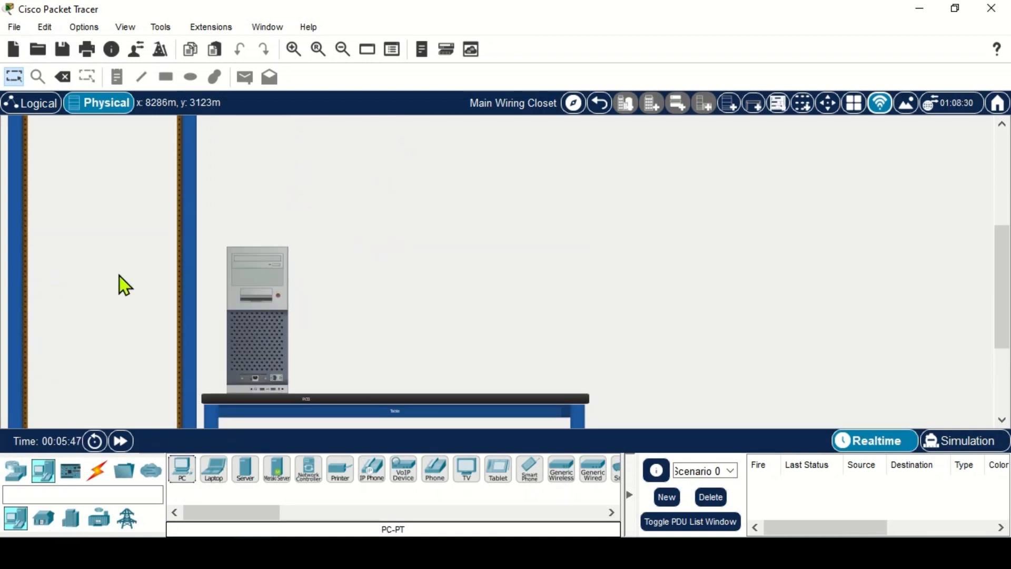
Add a PT-Switch to the wiring closet and mount it at the upper end of the rack, under the power distribution device.
scroll(127, 274, "up", 3)
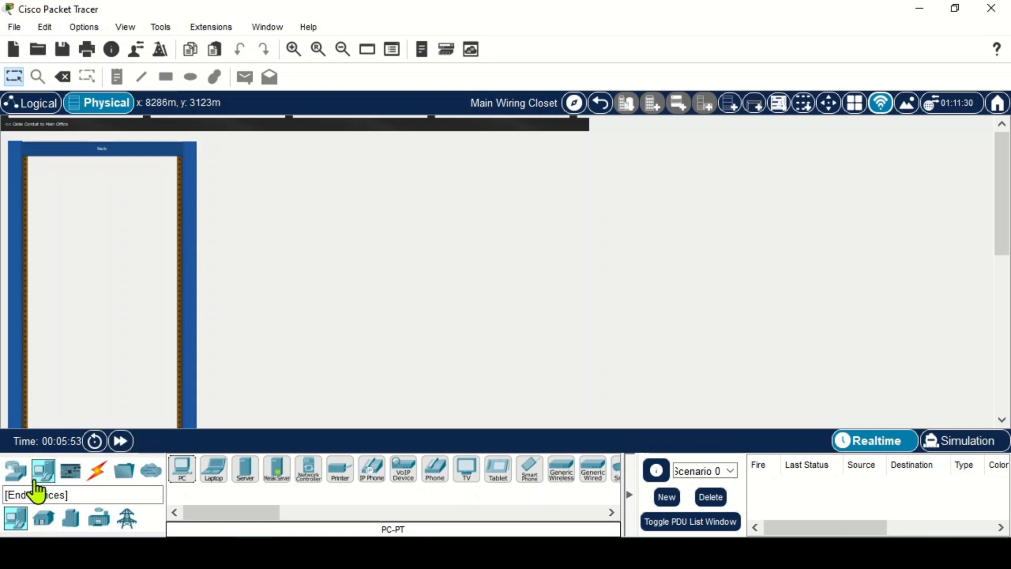
left_click(16, 470)
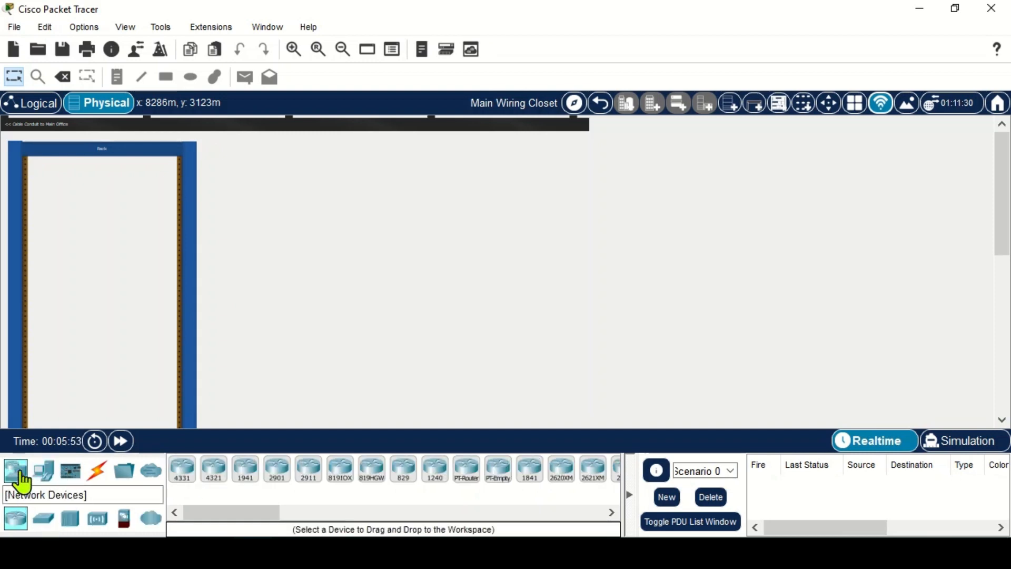
left_click(40, 520)
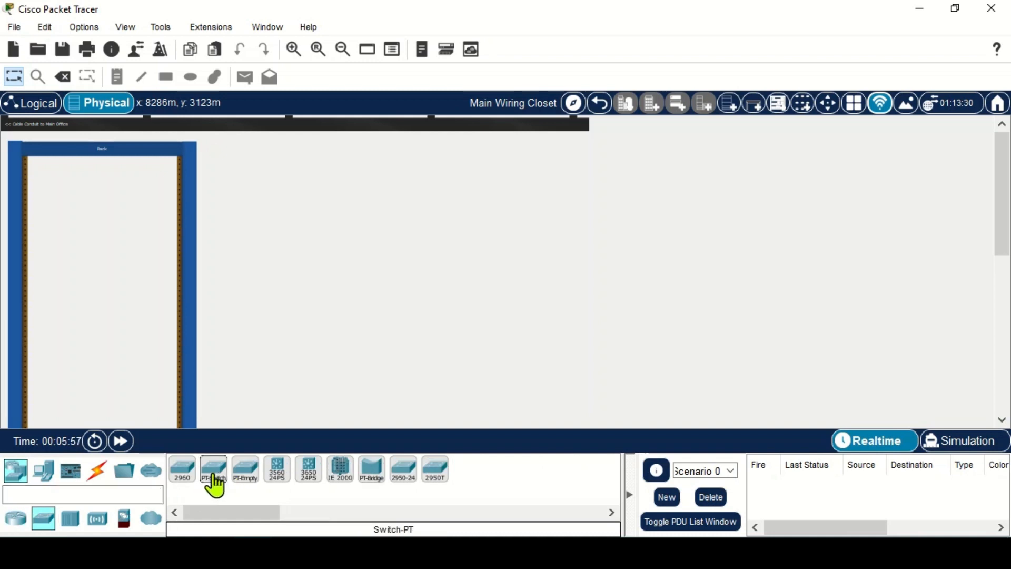
left_click_drag(214, 482, 100, 163)
scroll(134, 373, "down", 3)
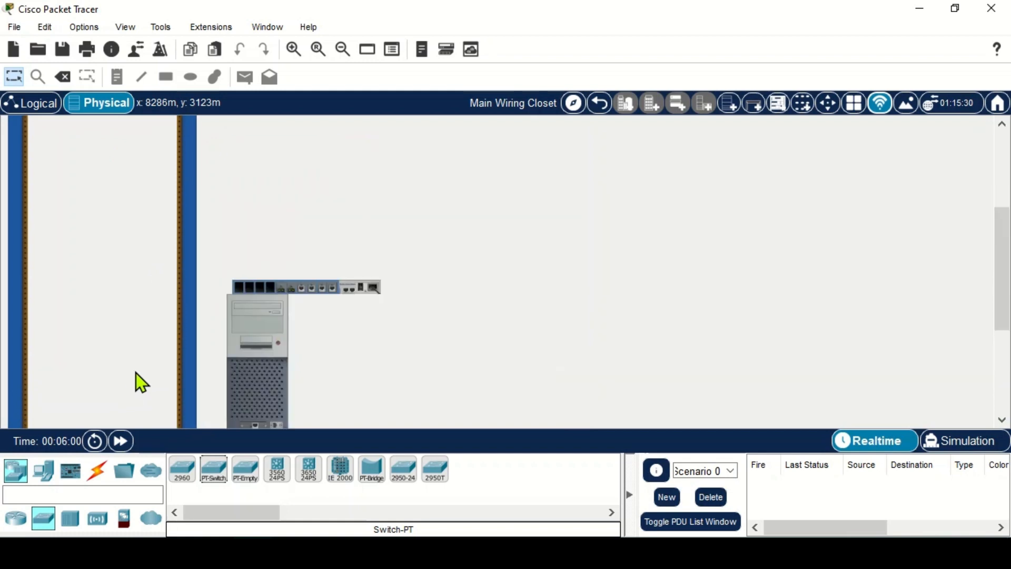
scroll(346, 336, "up", 3)
left_click_drag(332, 380, 138, 146)
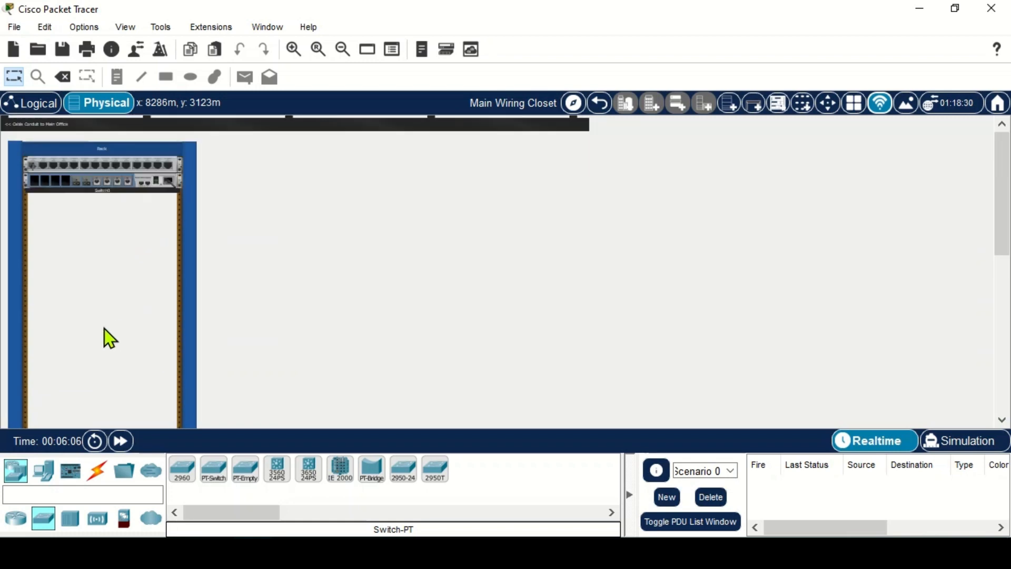
Move the switch slightly down the rack and mount a PT-Router between it and the power distribution device.
left_click(16, 518)
left_click_drag(289, 474, 112, 229)
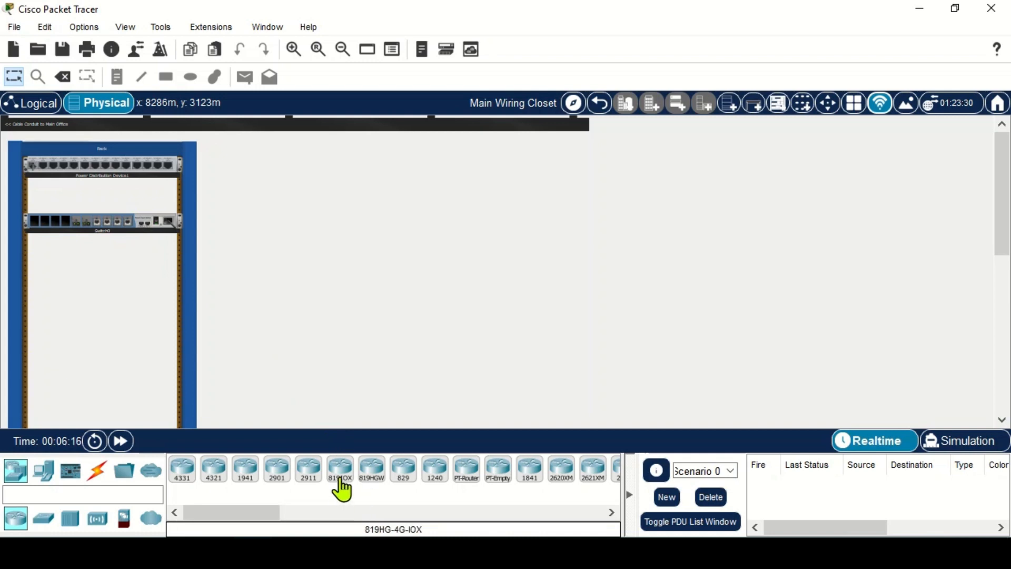
left_click_drag(462, 481, 107, 178)
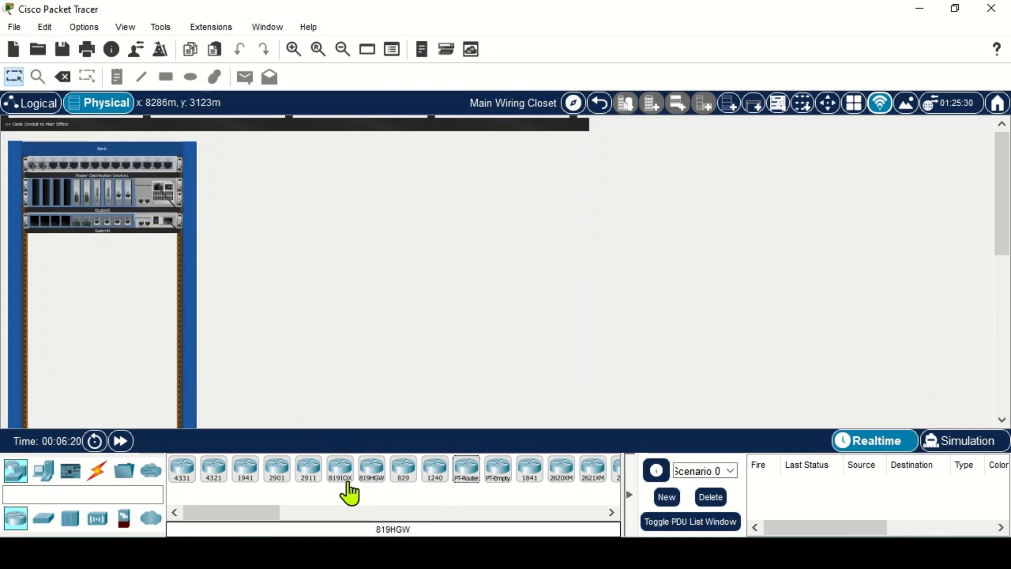
Mount a Server from the end devices in the rack directly below the switch.
left_click(44, 470)
left_click_drag(245, 477, 102, 237)
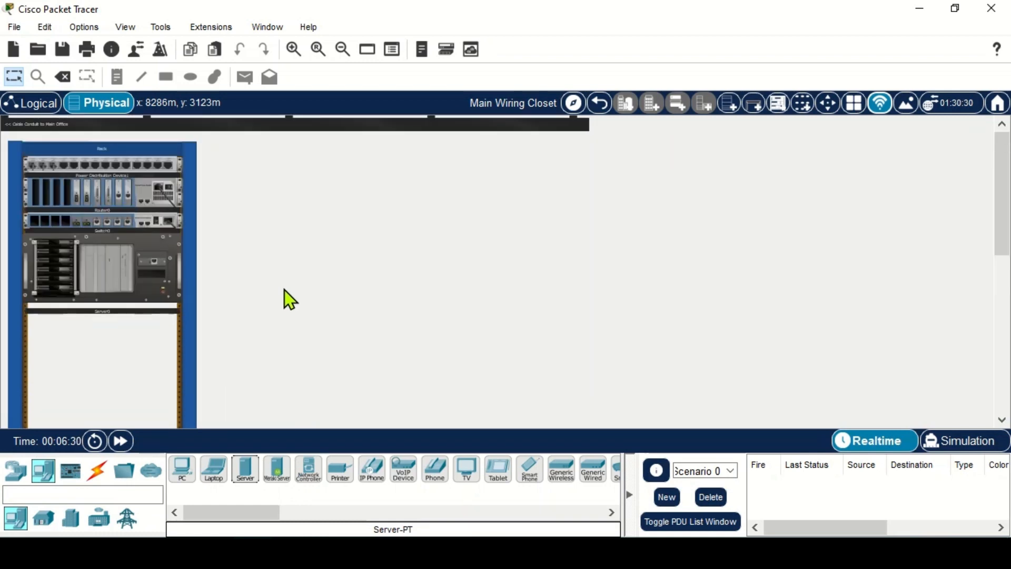
mouse_move(75, 271)
Go back up from the wiring closet to the Wales map and enter the Cardiff city map.
left_click(600, 105)
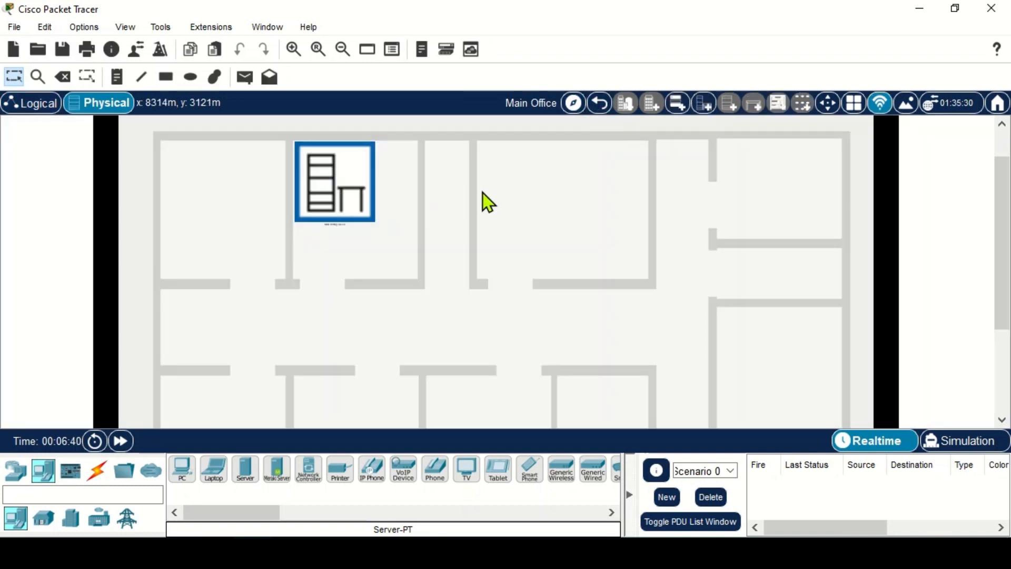
left_click(599, 104)
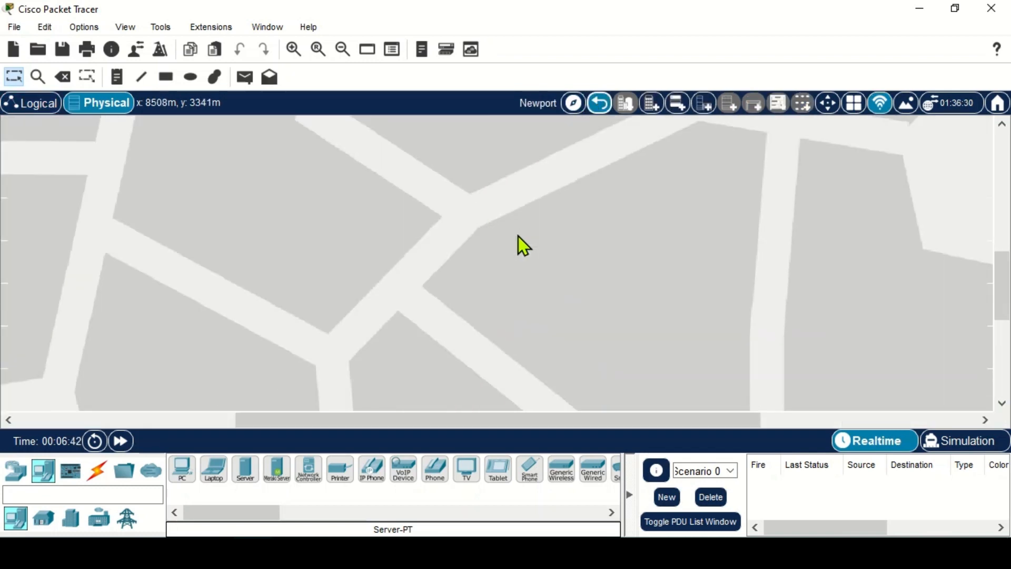
scroll(518, 236, "down", 7)
scroll(518, 236, "up", 10)
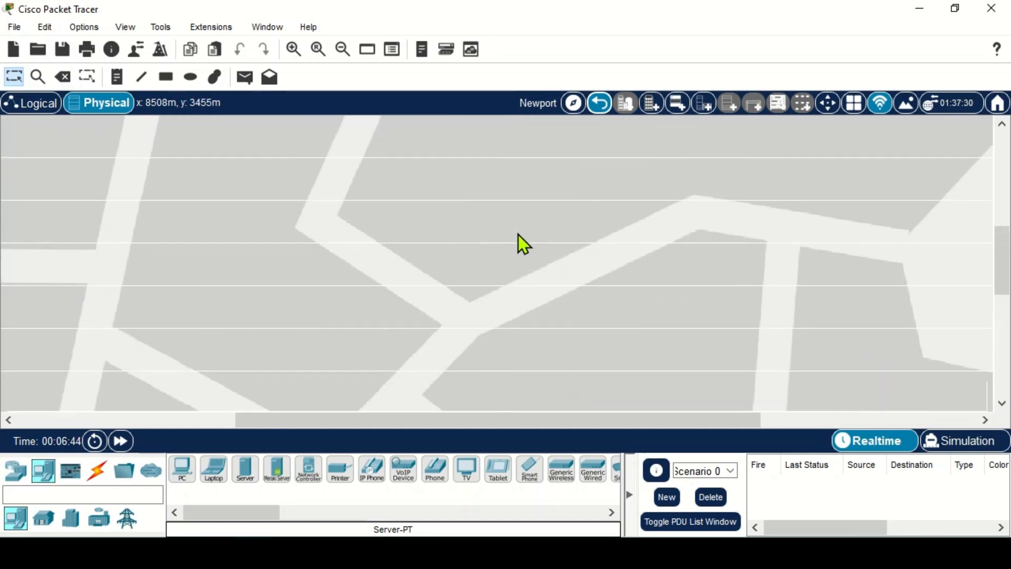
scroll(518, 235, "down", 5)
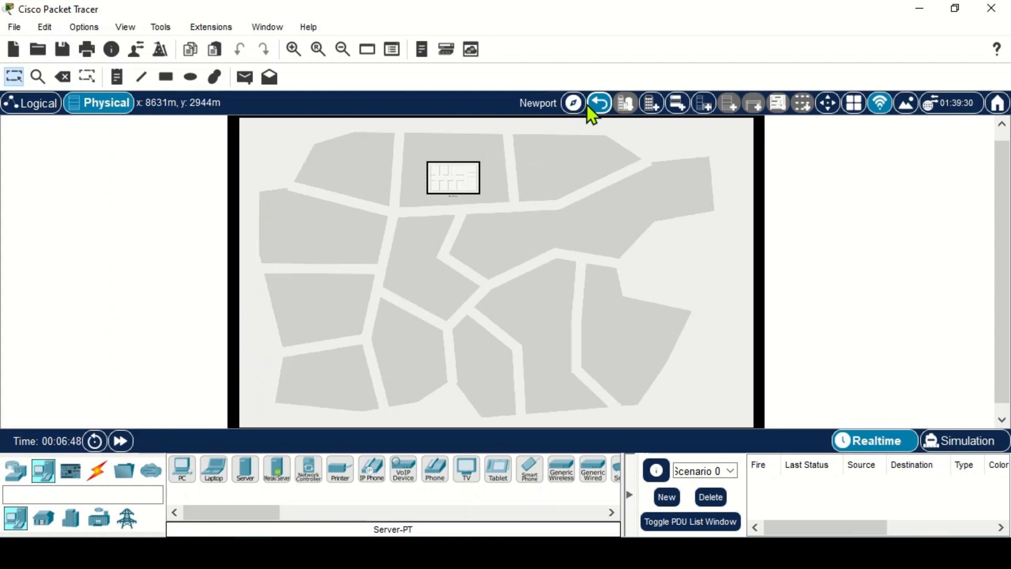
left_click(604, 104)
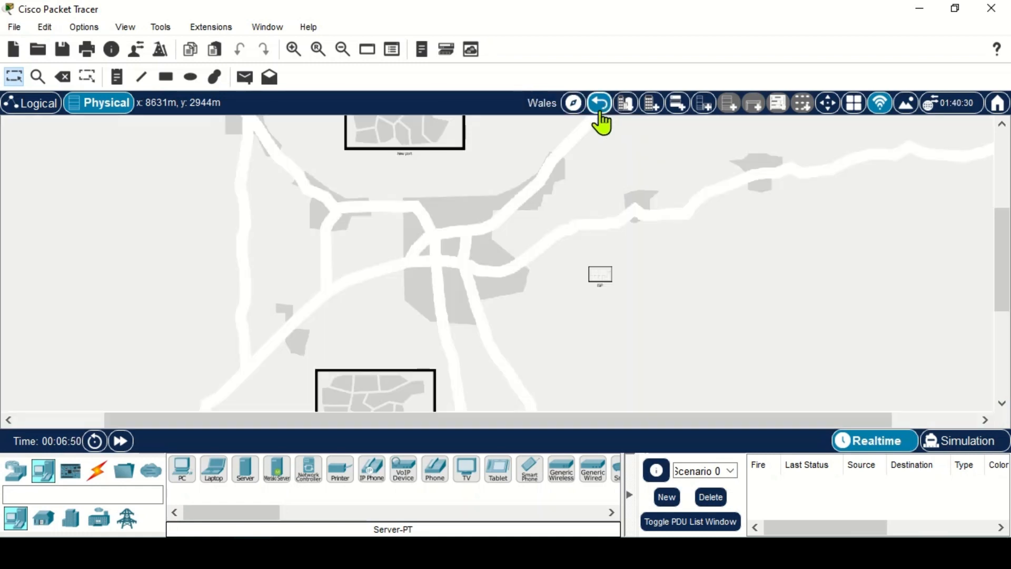
scroll(529, 203, "down", 2)
left_click(390, 326)
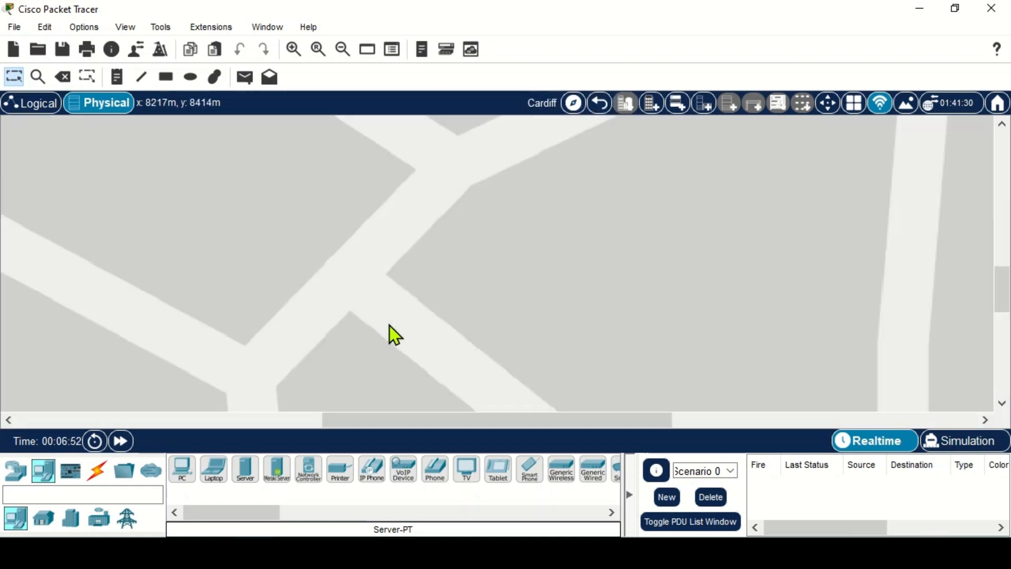
scroll(395, 284, "down", 2)
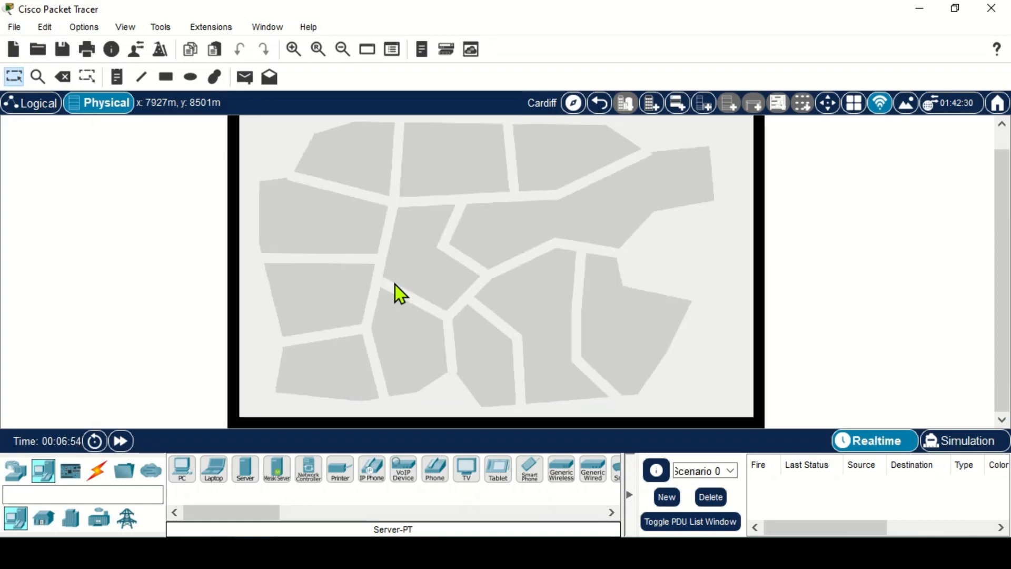
scroll(395, 284, "up", 1)
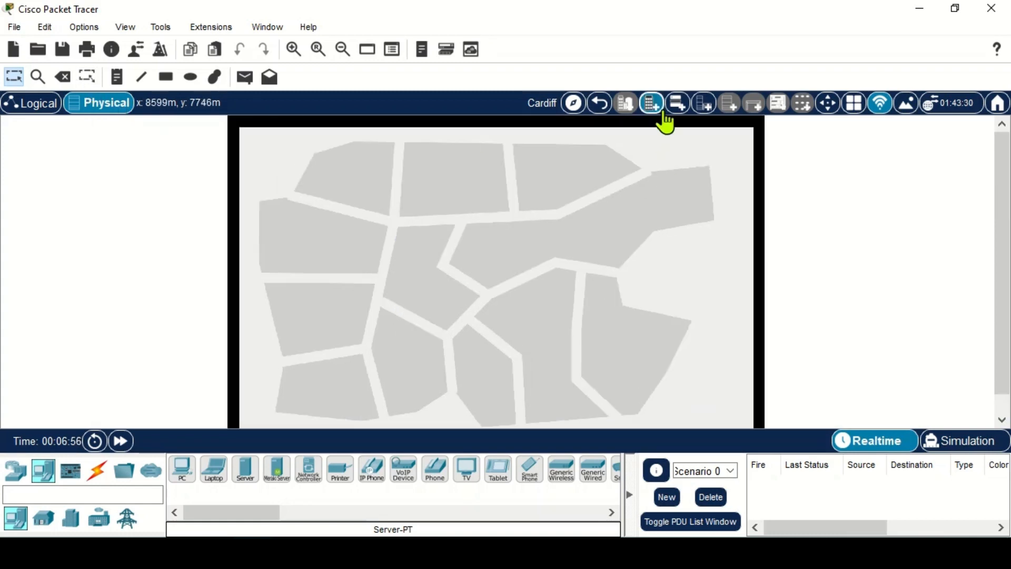
Add a generic container and a building to Cardiff, and move the building onto the road between the two northwestern blocks.
left_click(684, 104)
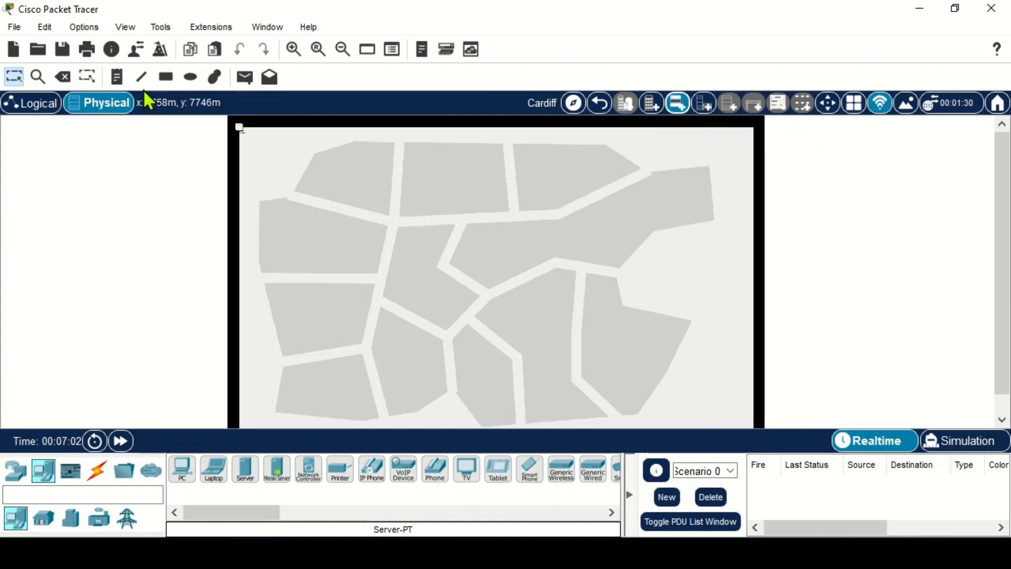
left_click(651, 104)
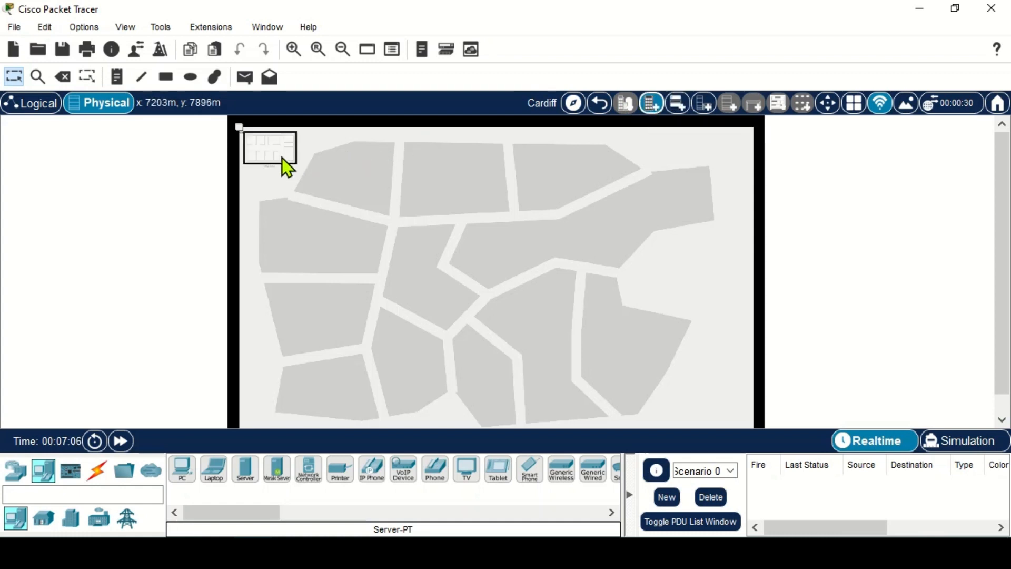
left_click_drag(282, 157, 403, 185)
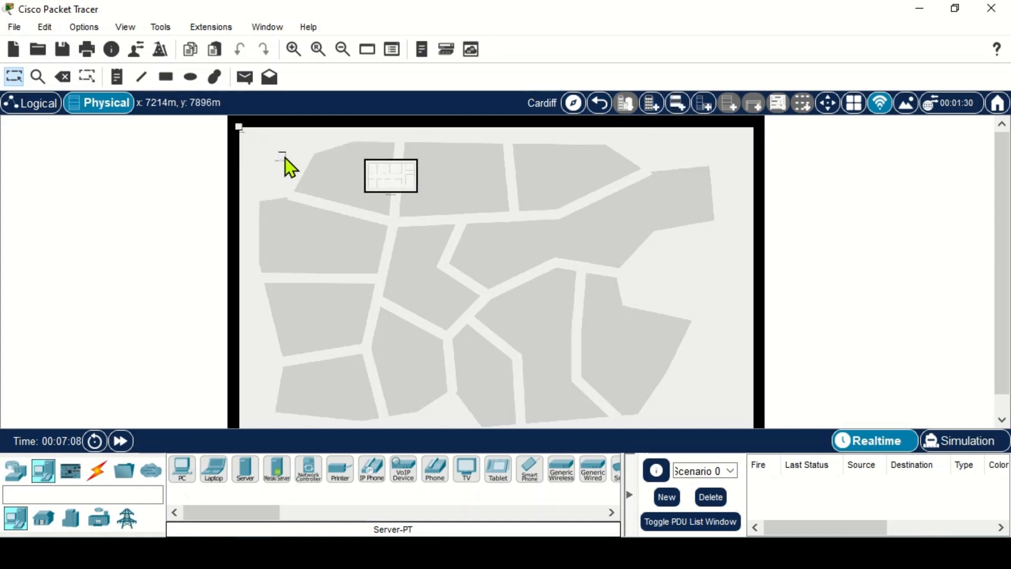
Delete the generic container near Cardiff's northwestern block, choosing to uncluster it.
key("Delete")
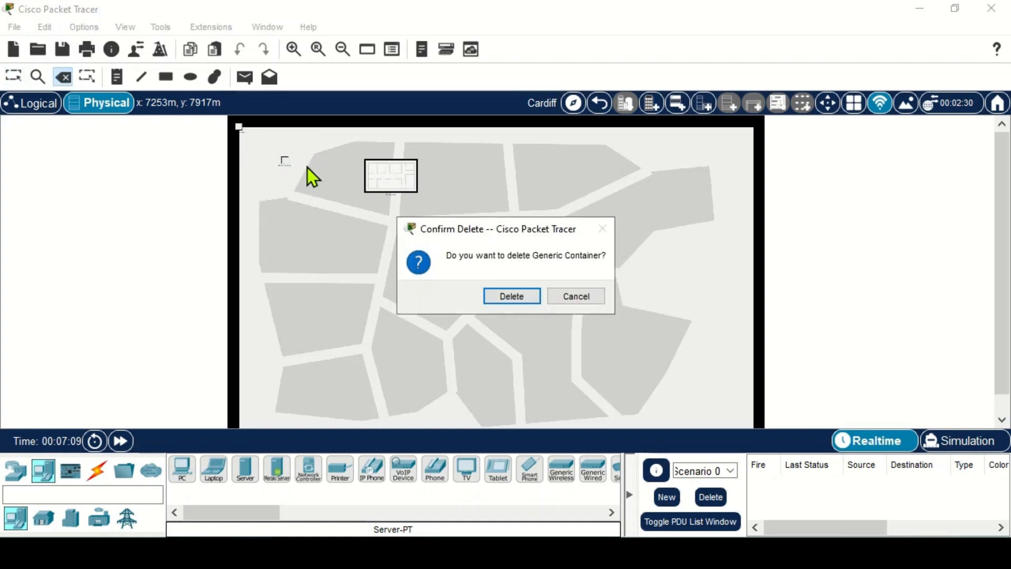
left_click(492, 292)
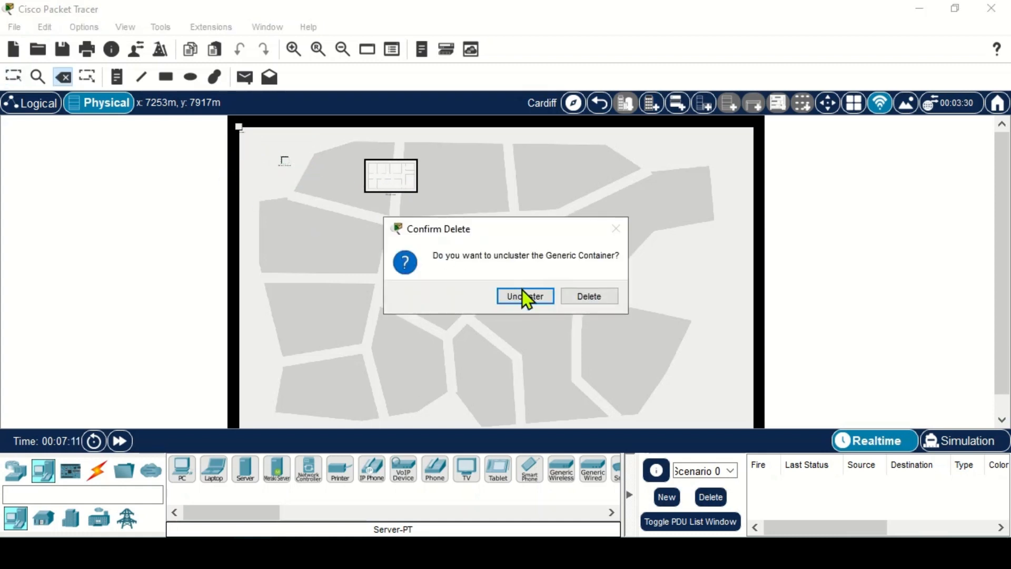
left_click(525, 296)
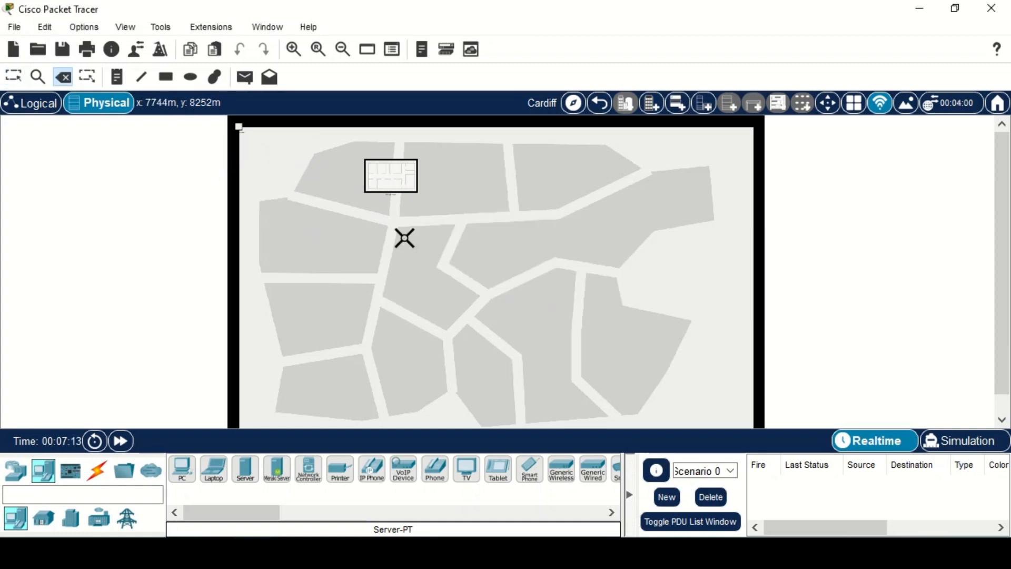
Delete the leftover object at Cardiff's northwest corner and move the office building into the third block down along the western edge.
left_click(238, 128)
left_click(491, 293)
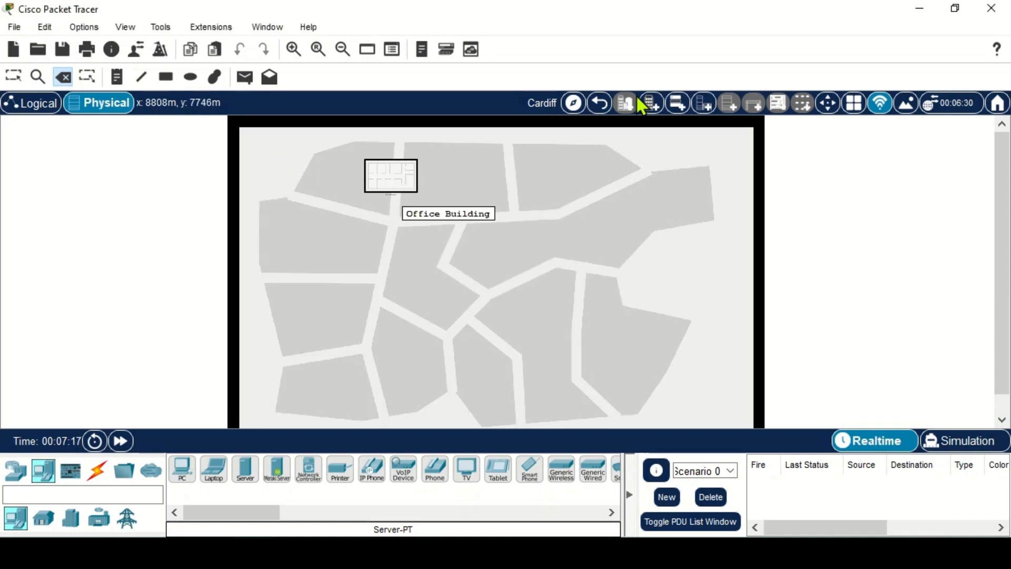
left_click(13, 77)
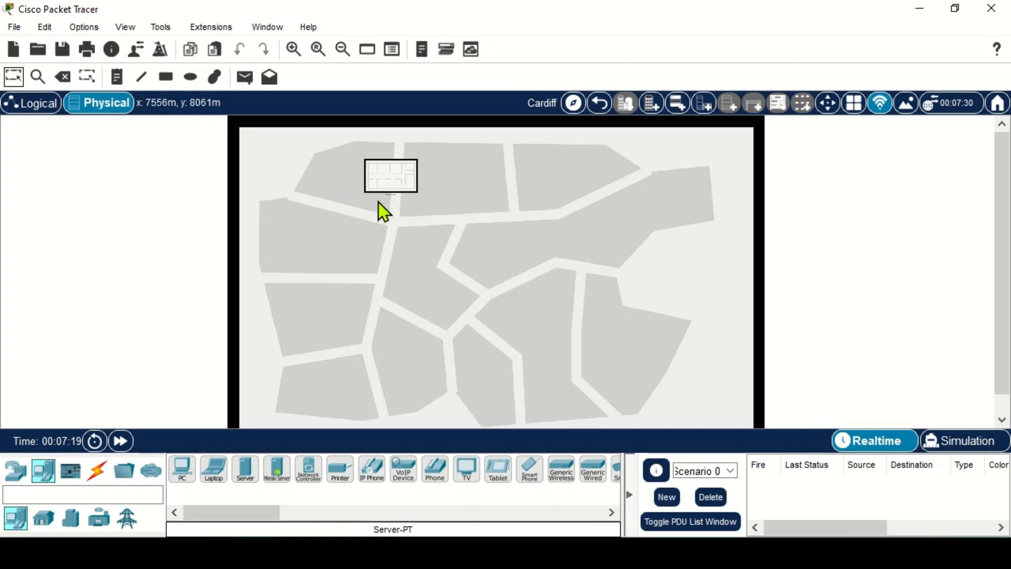
left_click_drag(391, 189, 316, 333)
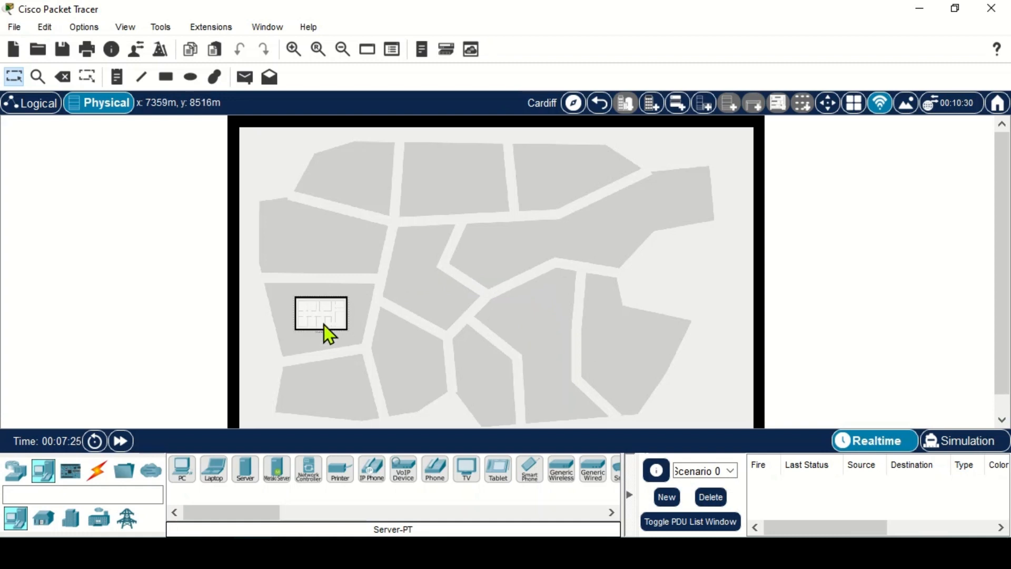
Enter Cardiff's office building and rename it Remote Office.
double_click(324, 325)
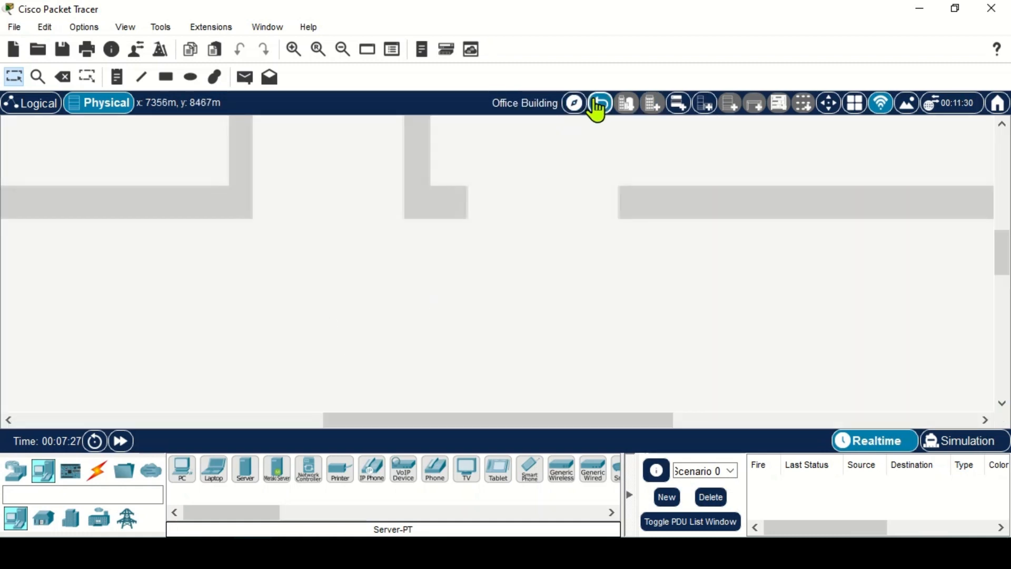
left_click(529, 102)
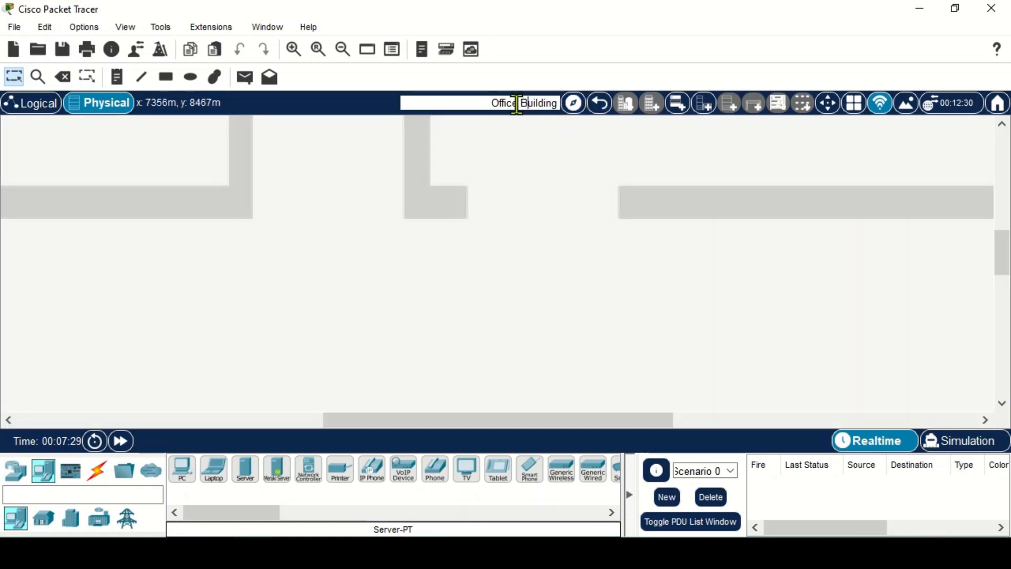
left_click_drag(492, 103, 593, 112)
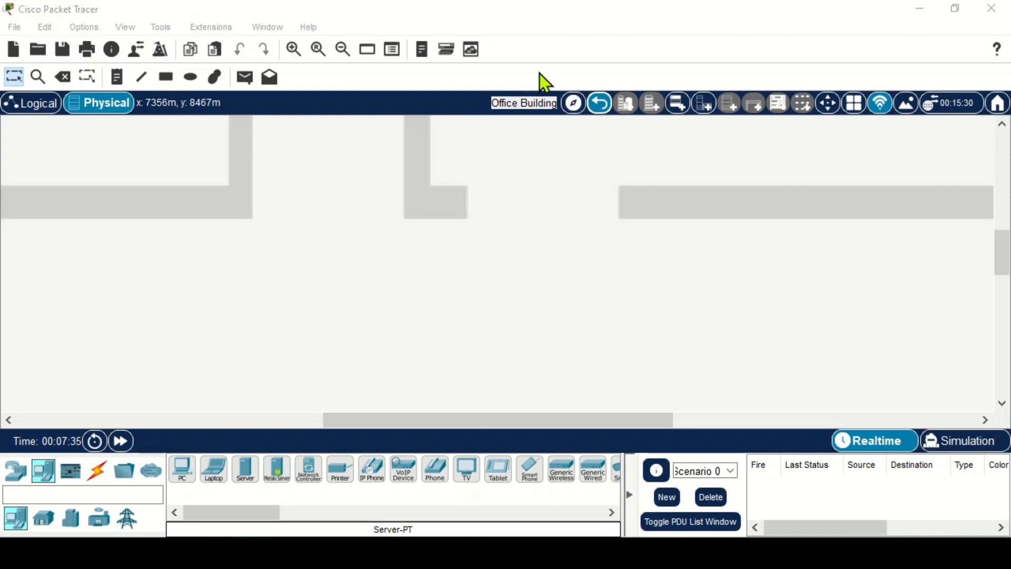
left_click(492, 102)
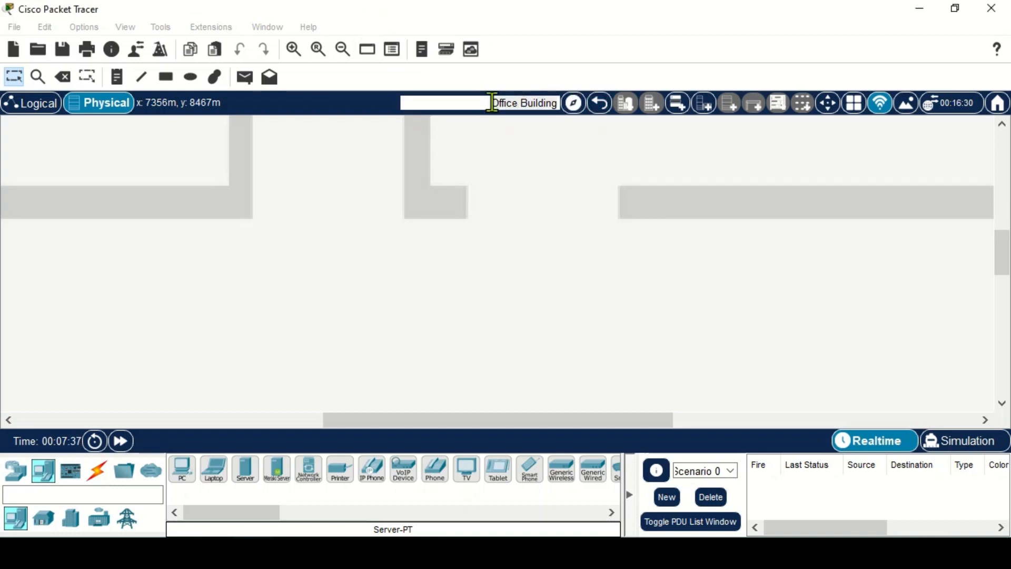
type("Rem")
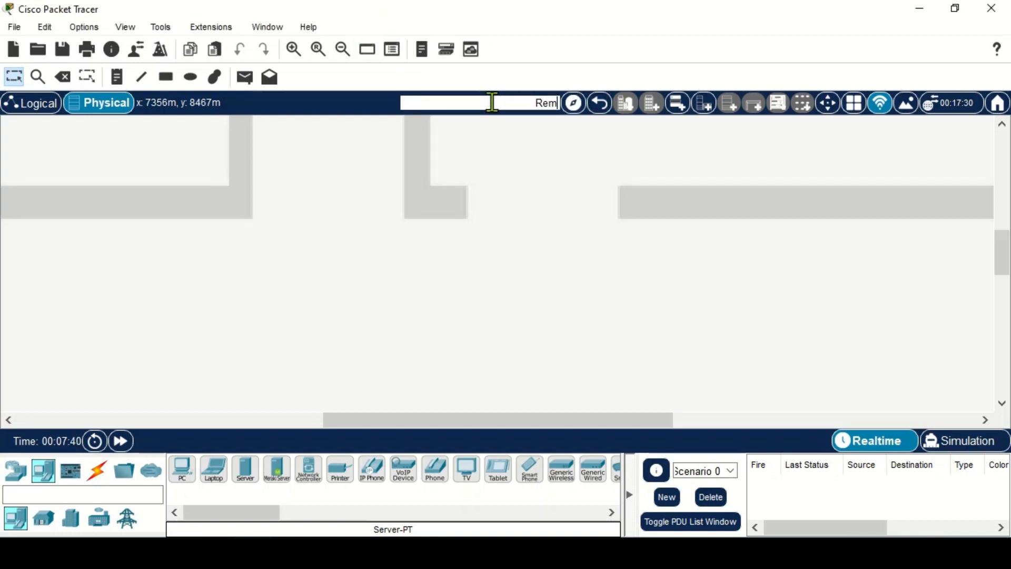
type("ote Office")
left_click(613, 269)
Add a wiring closet to the Remote Office and place it in the second room of the floor plan's upper row.
scroll(613, 270, "down", 4)
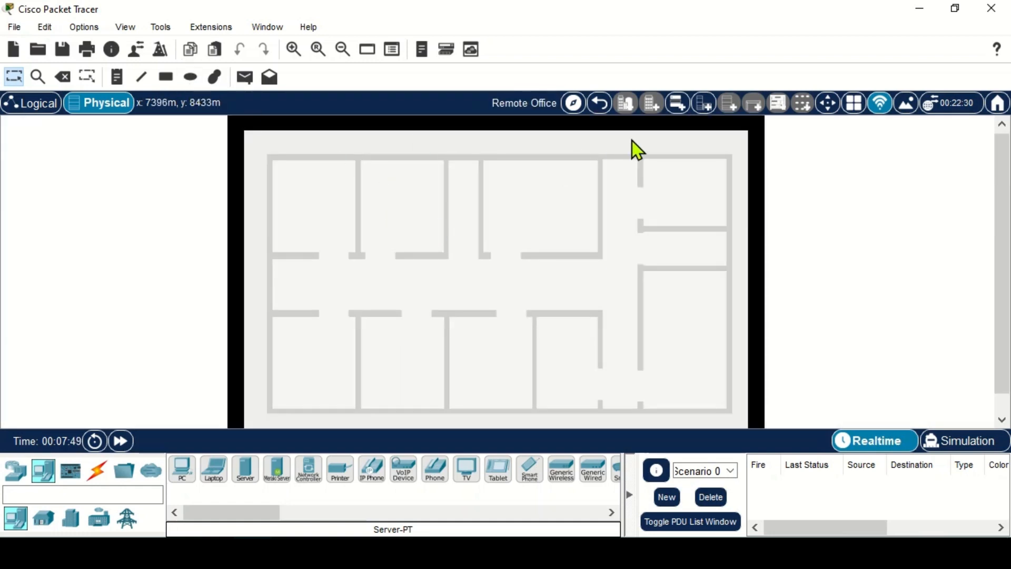
left_click(704, 115)
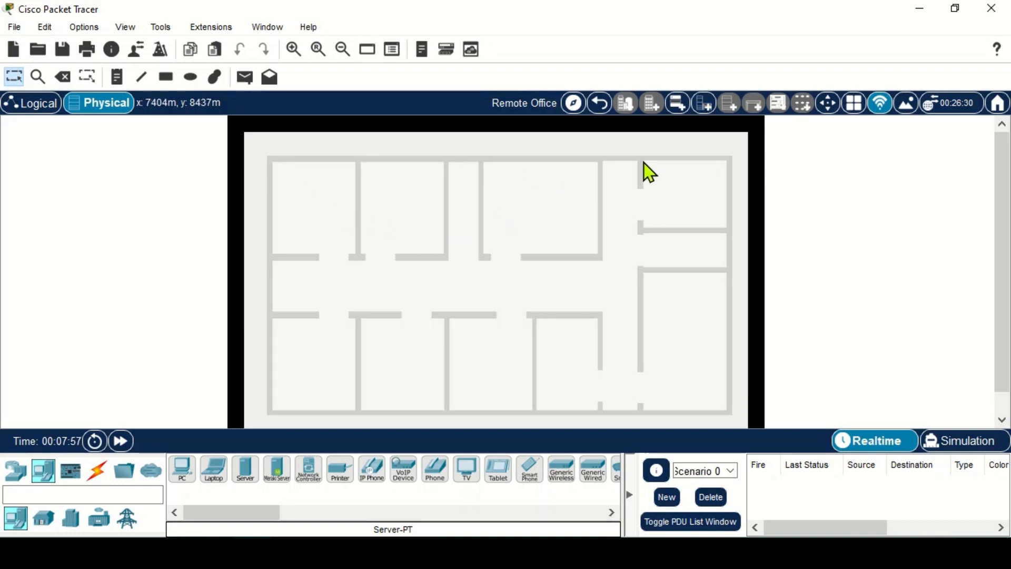
left_click(705, 103)
left_click_drag(260, 158, 373, 198)
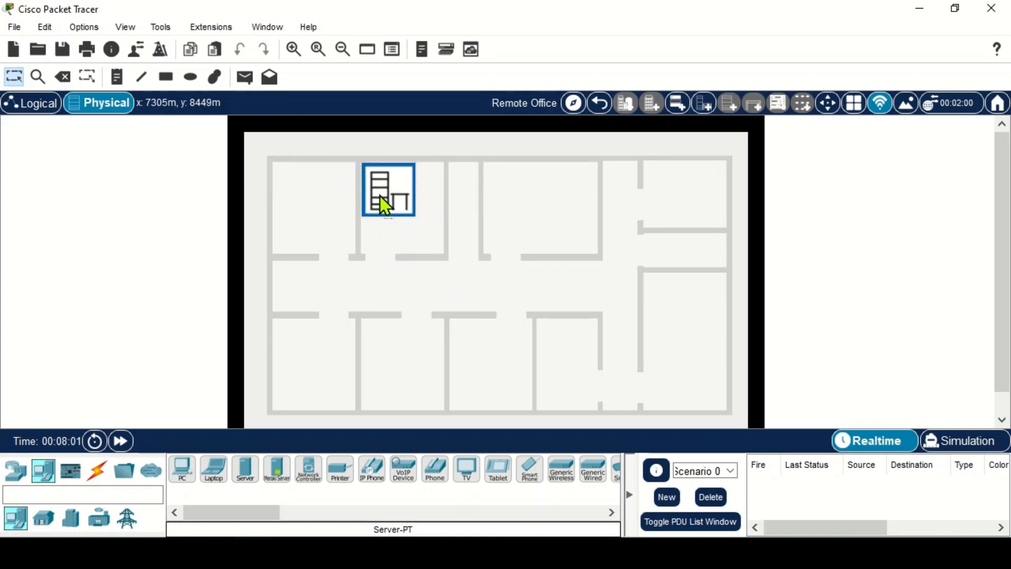
left_click_drag(997, 267, 995, 241)
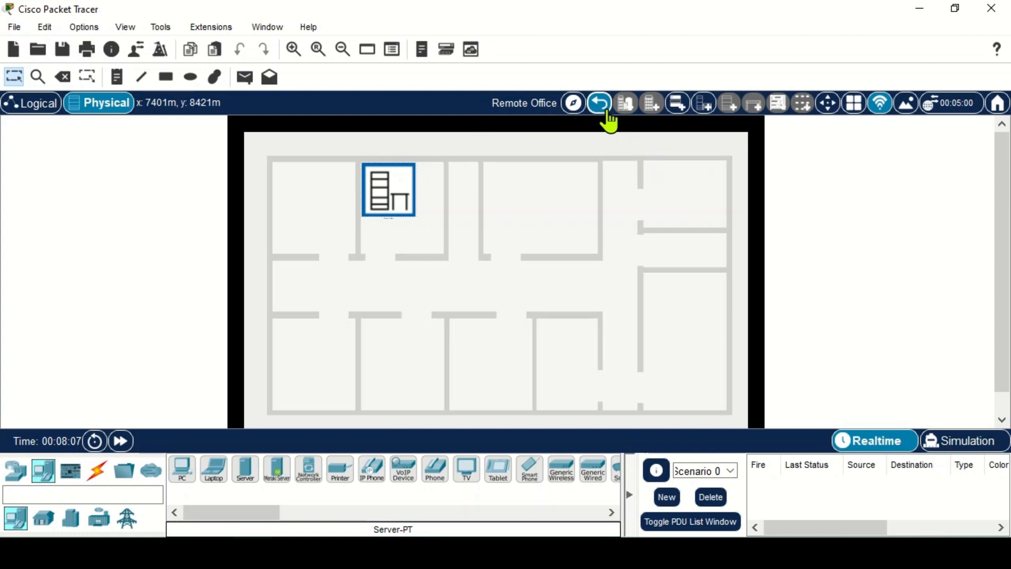
Add a rack and a table to the Remote Office's wiring closet and place a PC on the table.
left_click(387, 196)
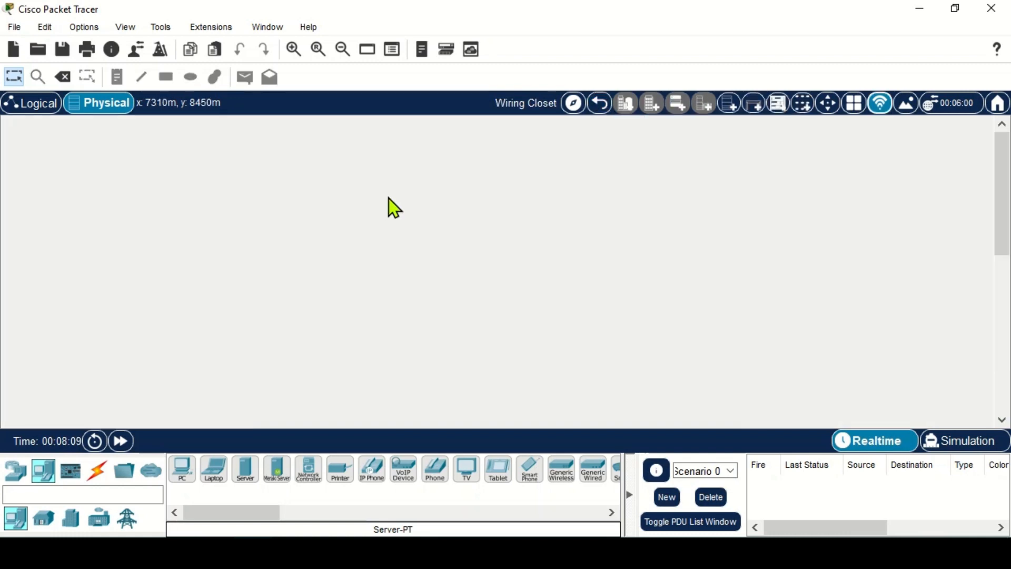
left_click(752, 105)
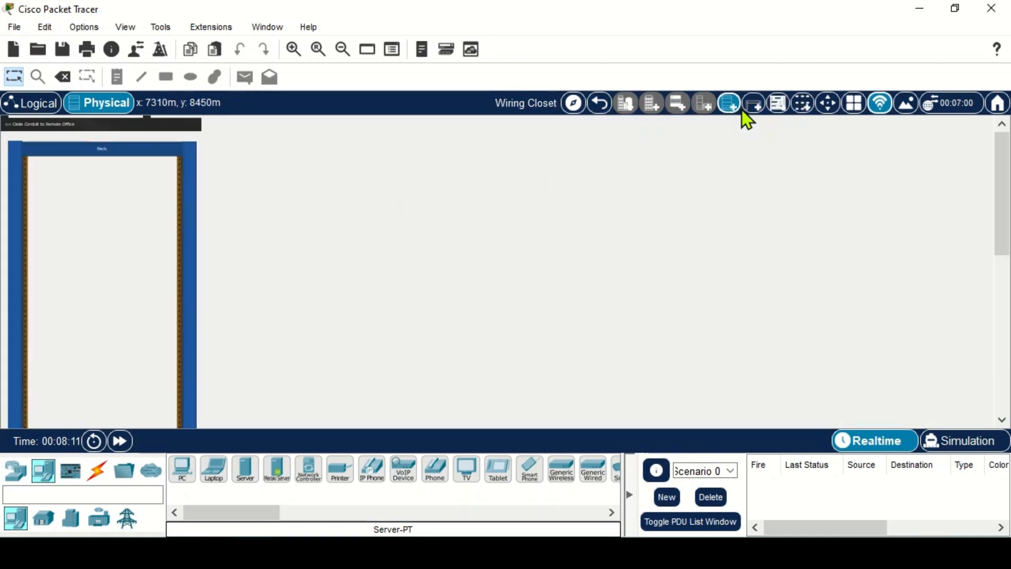
left_click(750, 110)
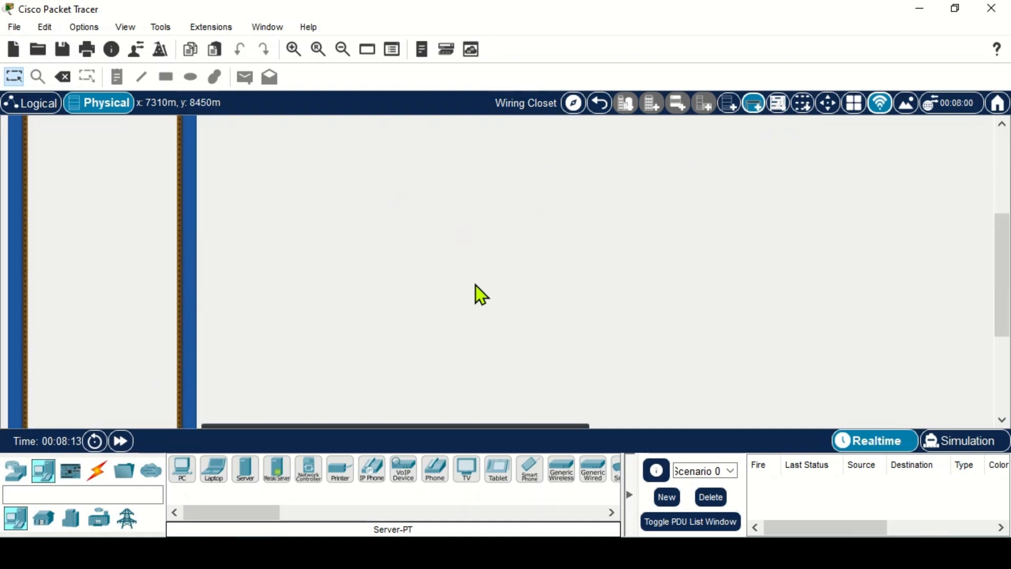
left_click_drag(188, 490, 331, 227)
scroll(209, 264, "up", 4)
scroll(210, 265, "up", 1)
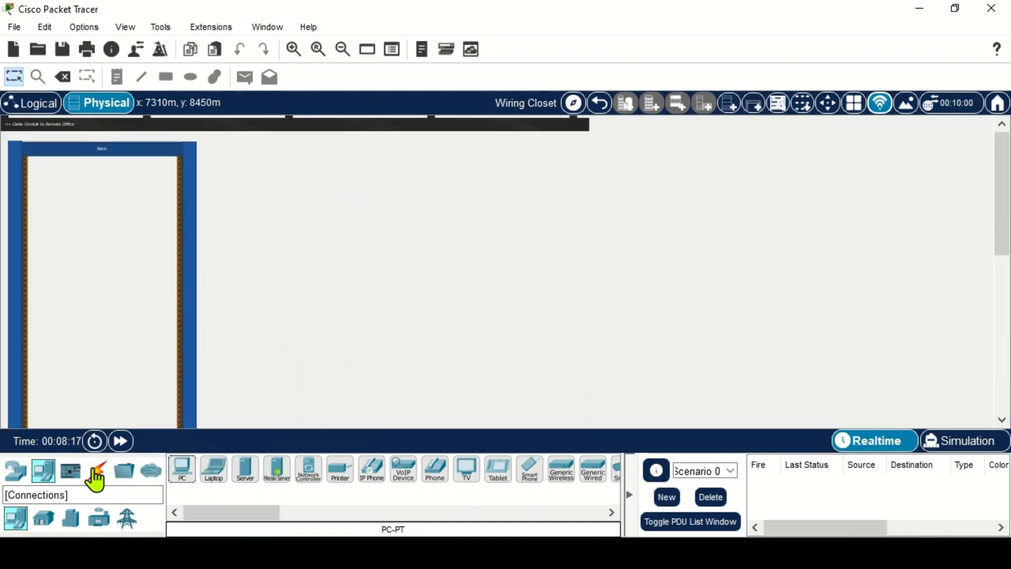
Mount a PT-Router at the top of the Remote Office's rack and a PT-Switch directly below it.
left_click(15, 469)
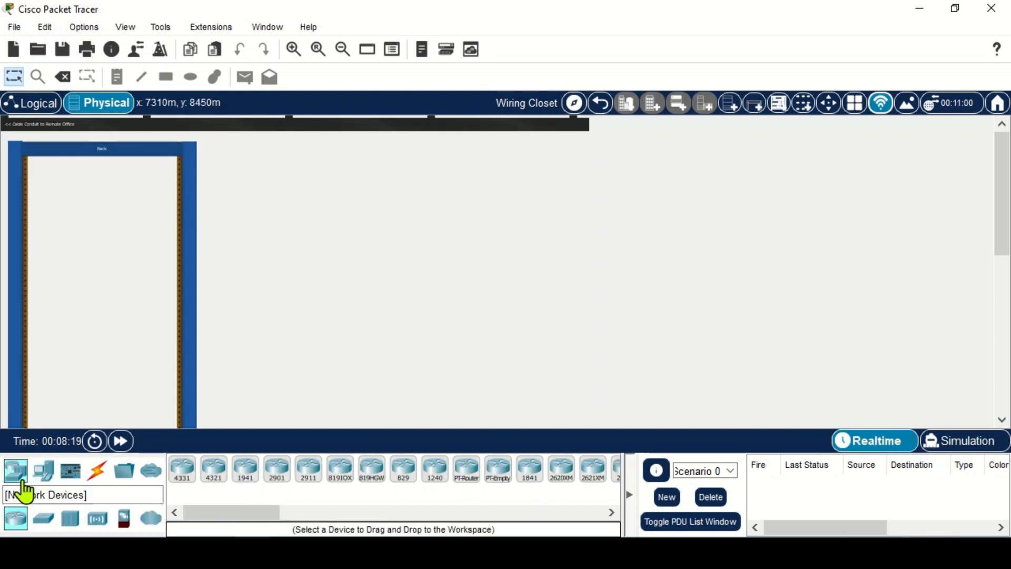
left_click(46, 518)
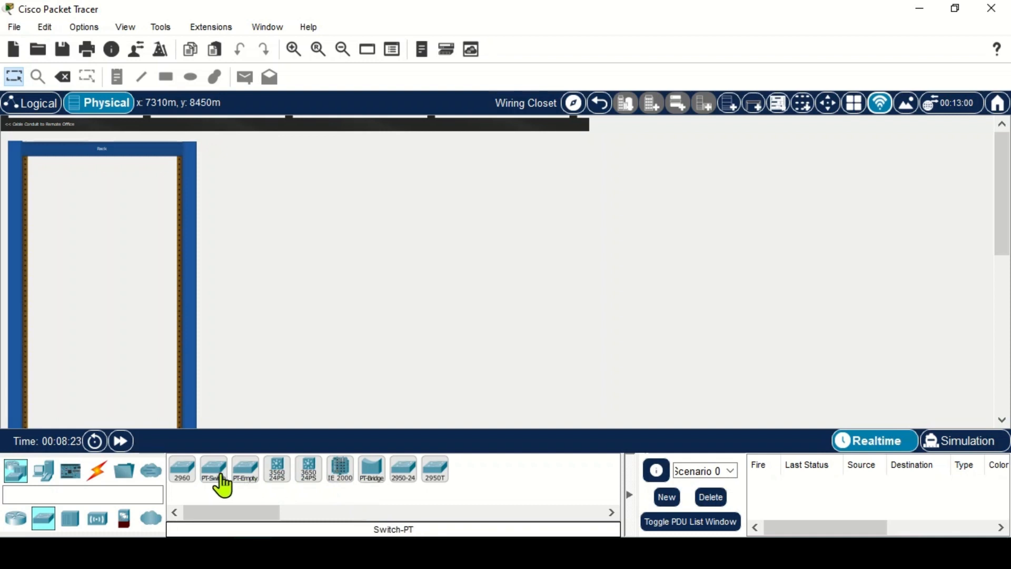
left_click(27, 526)
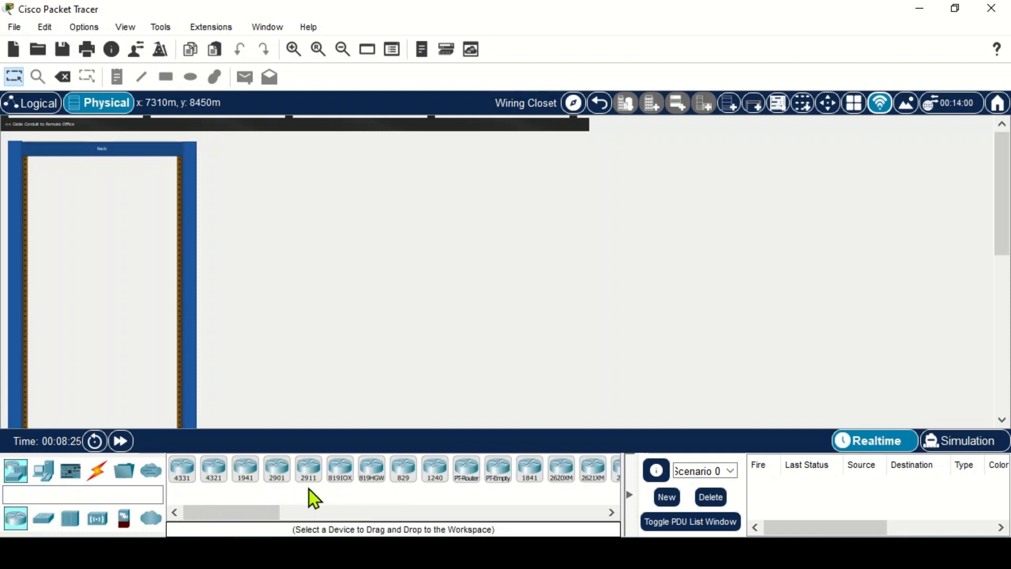
left_click_drag(476, 487, 109, 170)
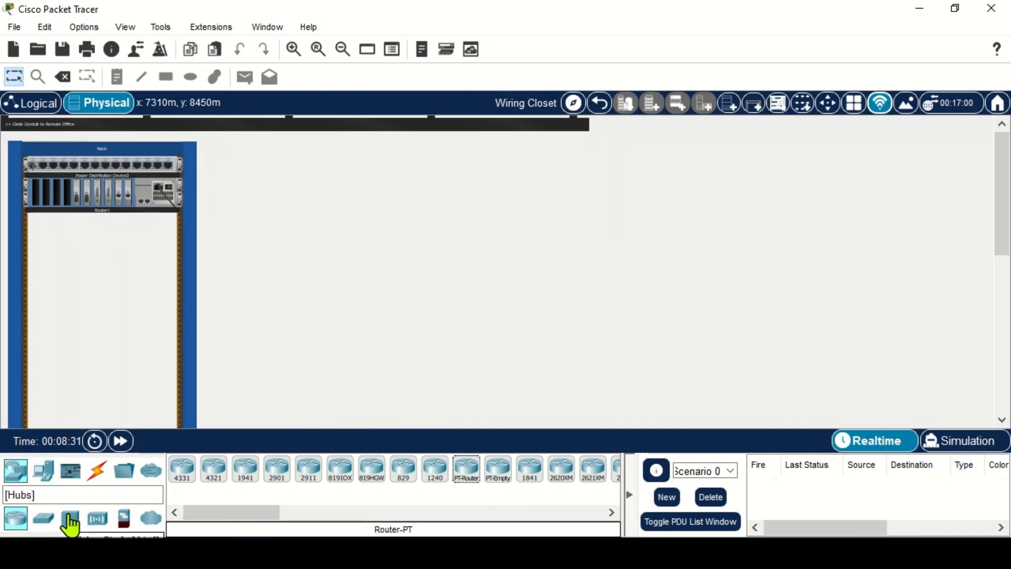
left_click(44, 519)
left_click_drag(227, 487, 102, 211)
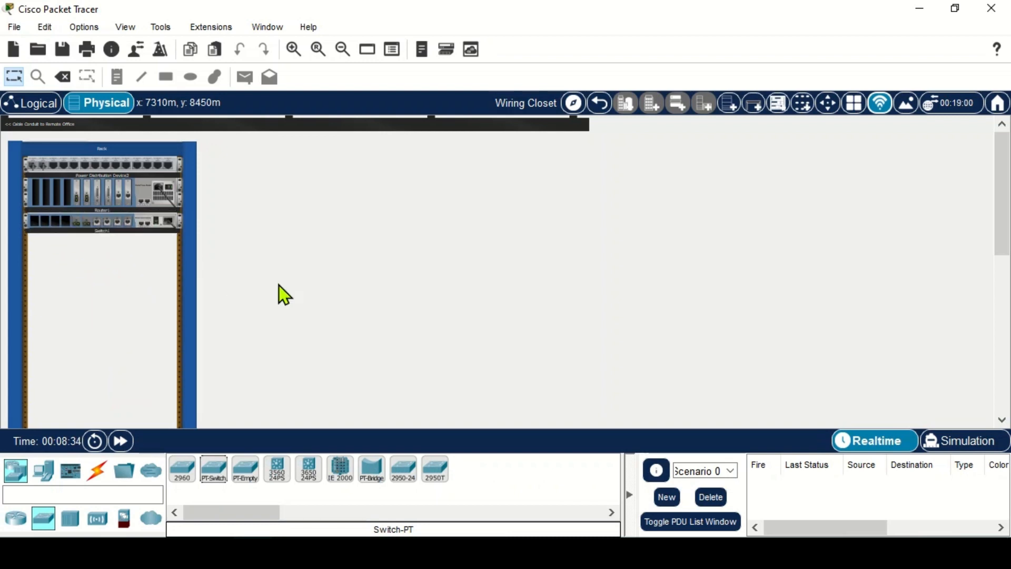
Go back up from the Remote Office's wiring closet to the Wales map and enter the ISP building.
left_click(599, 103)
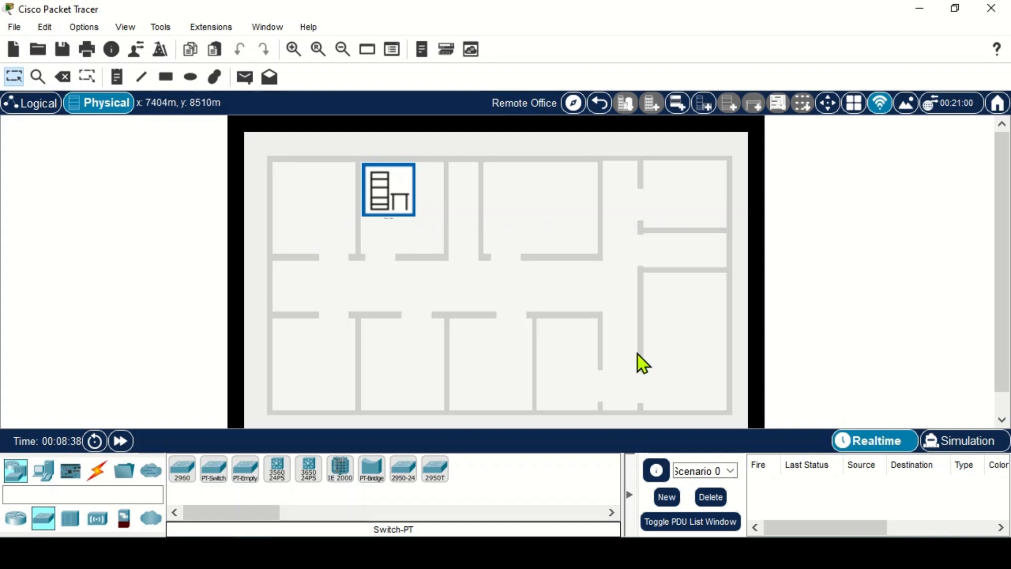
left_click(601, 106)
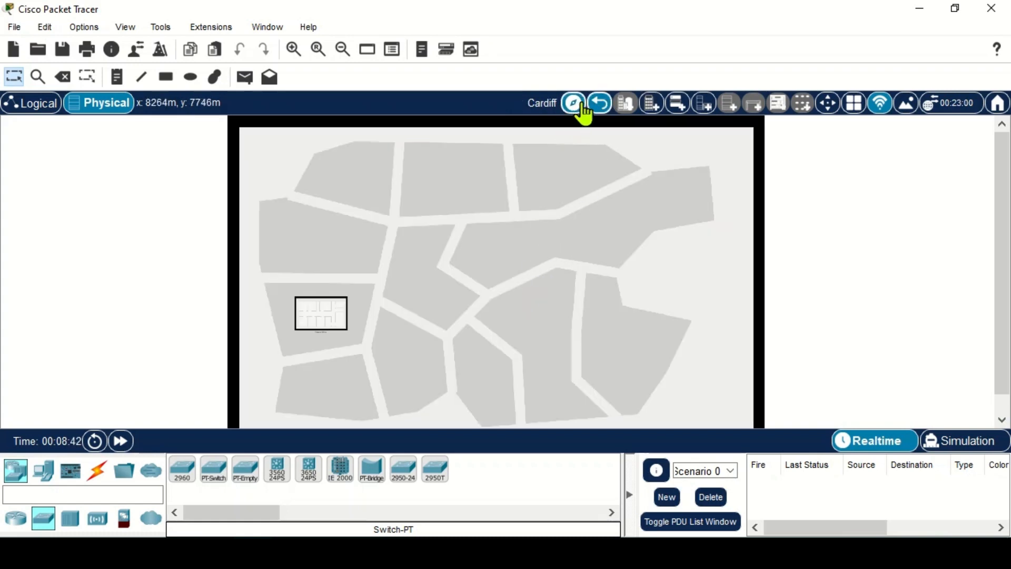
left_click(599, 104)
left_click(603, 297)
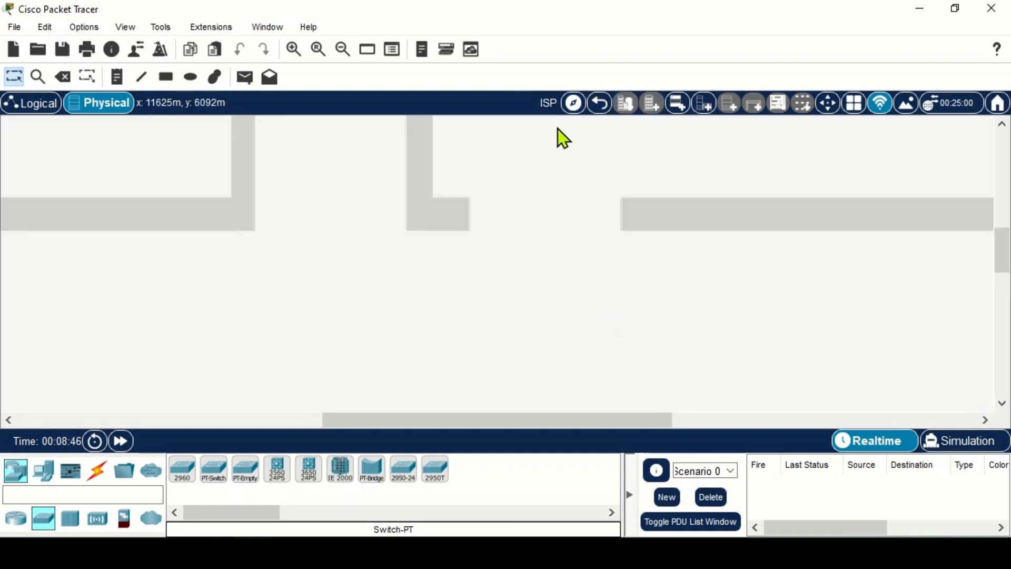
left_click(599, 104)
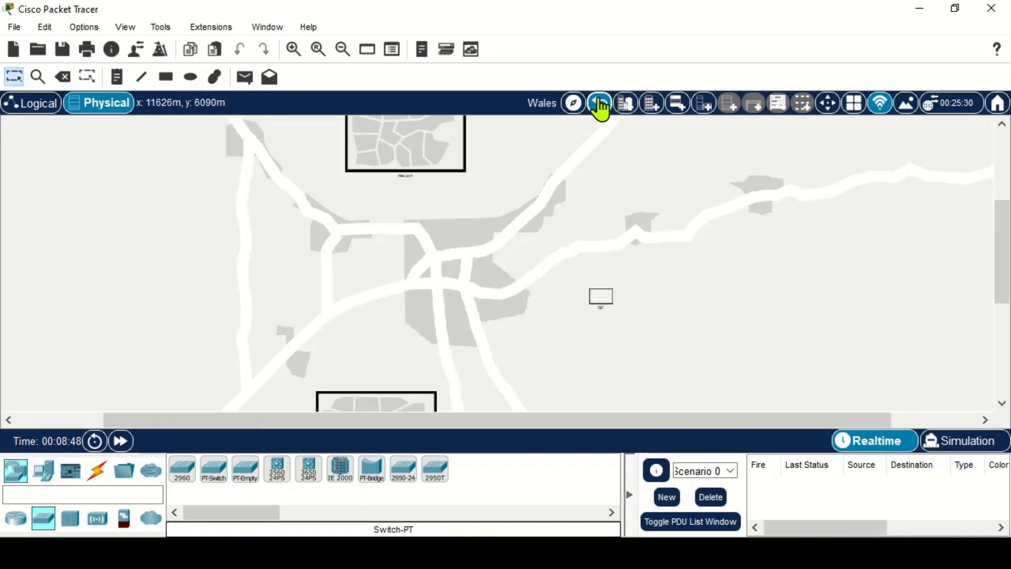
left_click(601, 297)
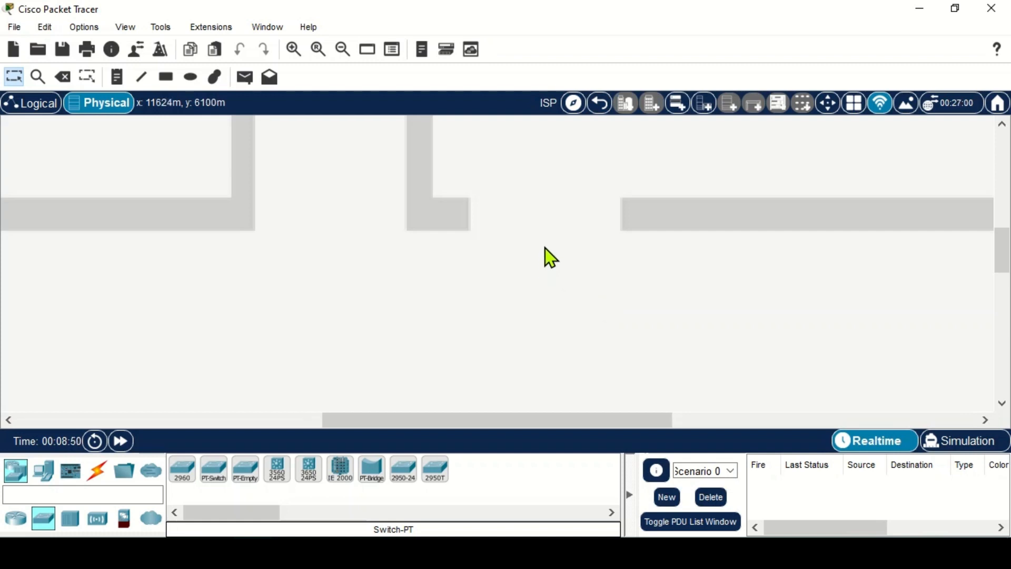
Add a wiring closet to the ISP building, place it in the second room of the upper row, and enter it.
scroll(545, 248, "down", 3)
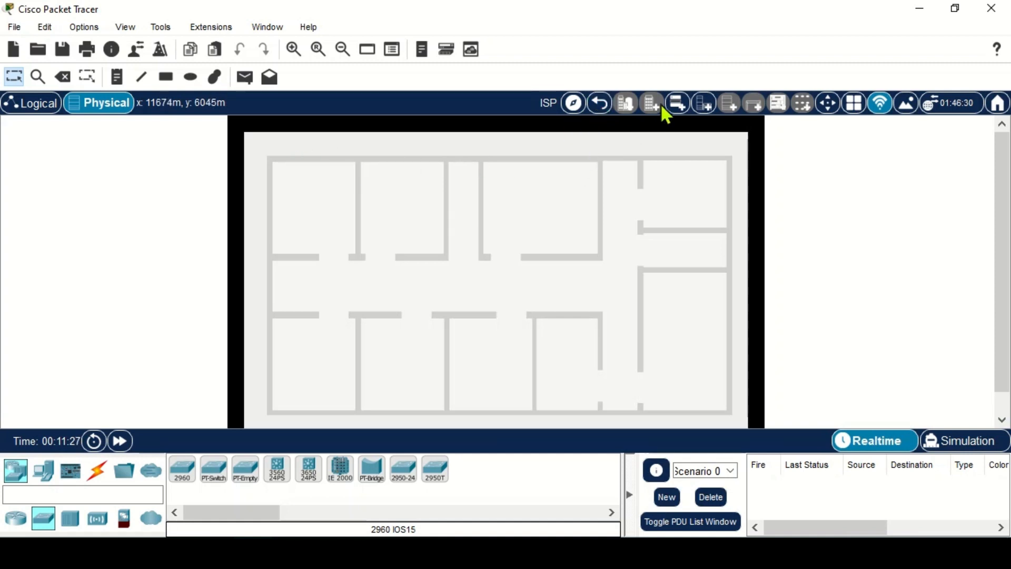
left_click(697, 108)
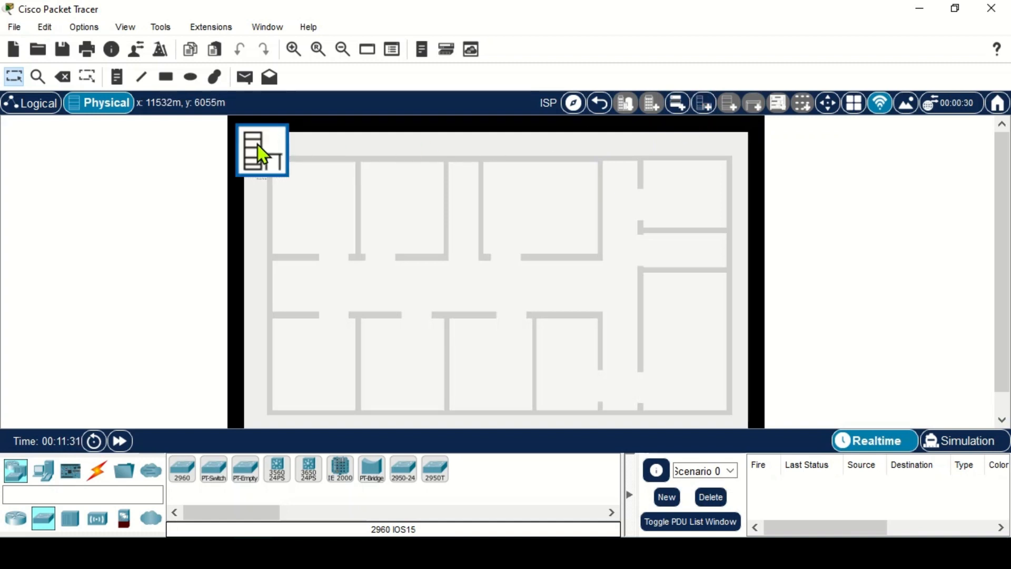
left_click_drag(258, 144, 382, 184)
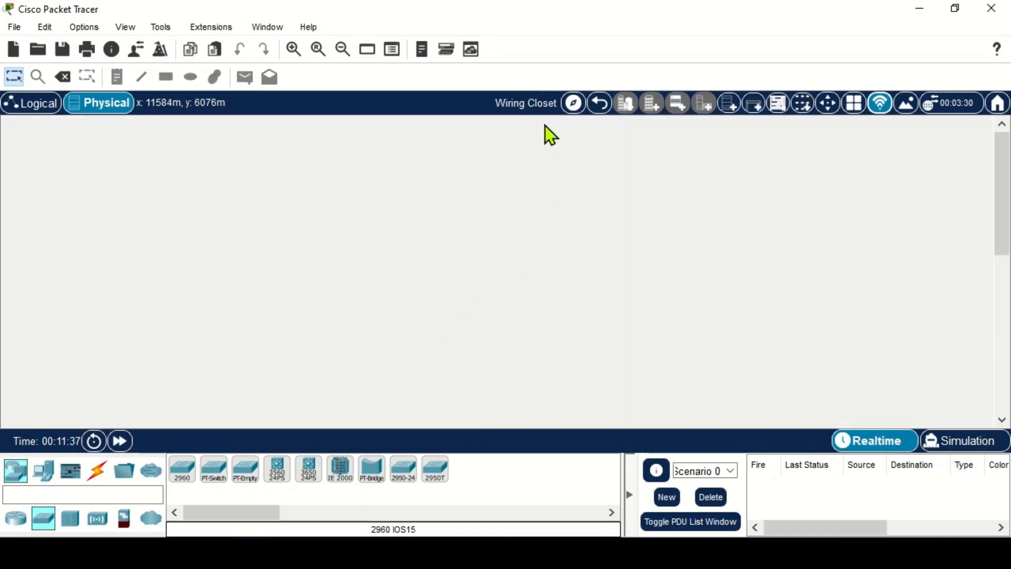
Add a rack to the ISP's wiring closet and mount a PT-Router with a PT-Switch directly below it.
left_click(729, 105)
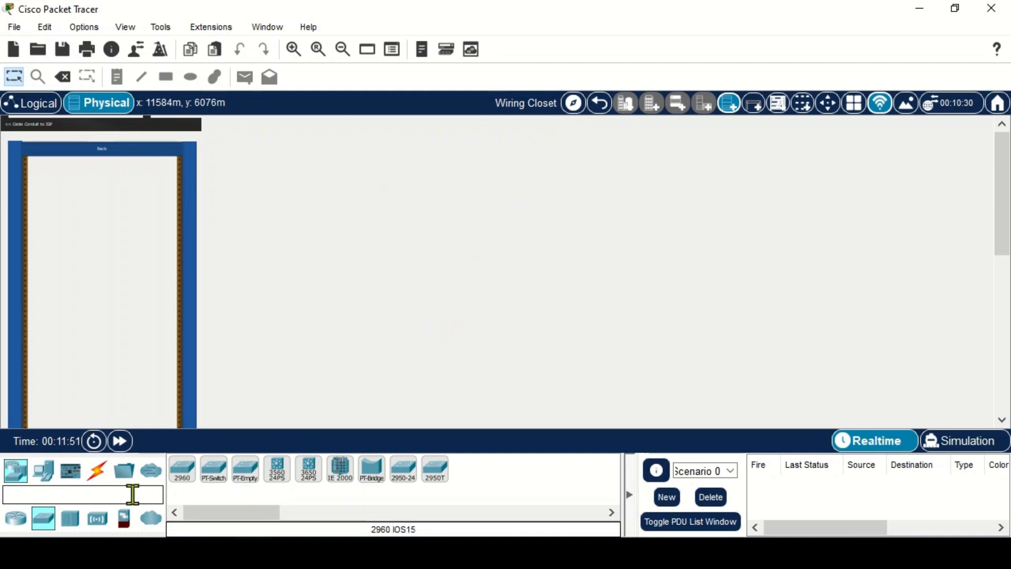
left_click(17, 520)
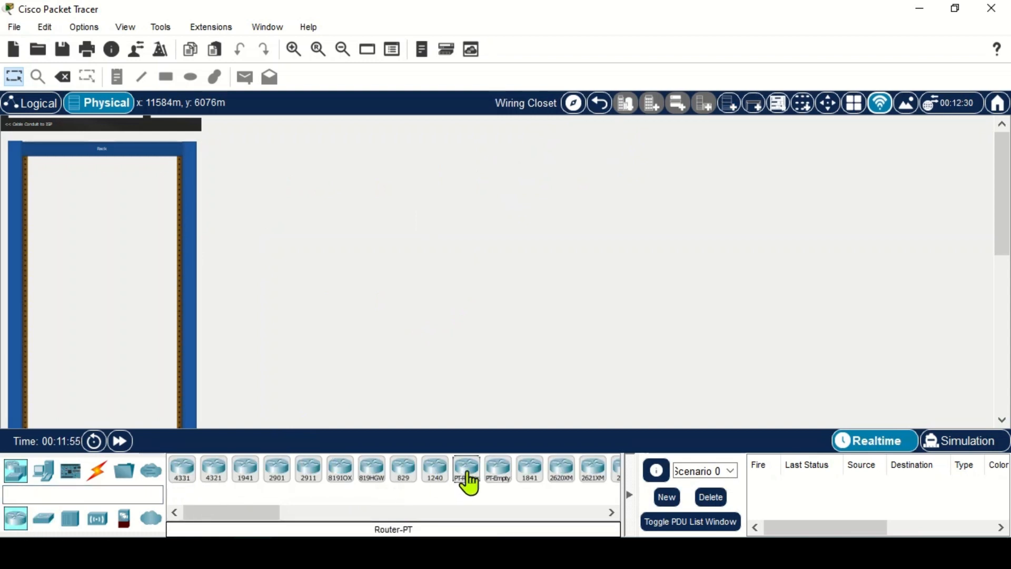
left_click_drag(466, 471, 103, 163)
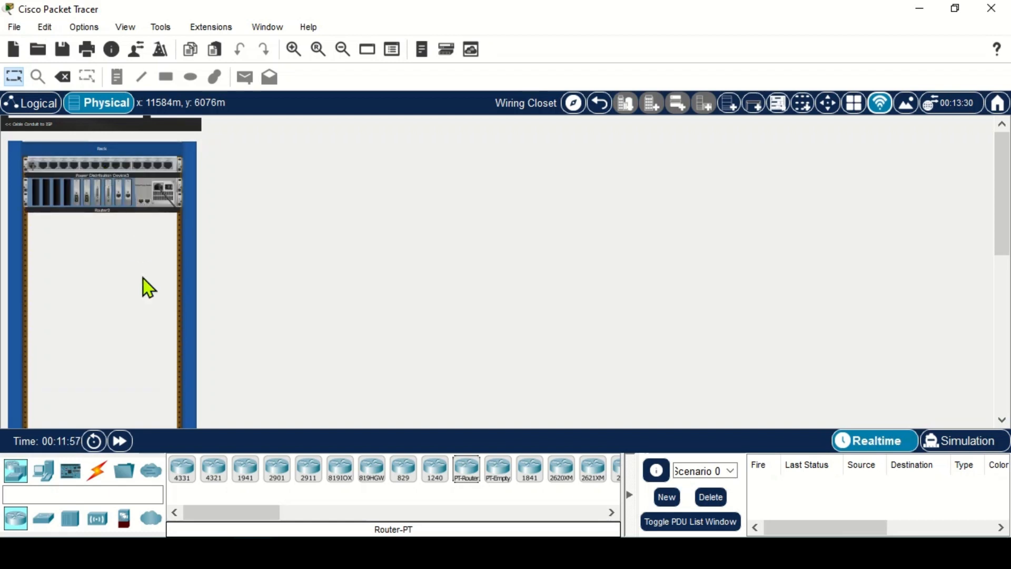
left_click(43, 521)
left_click_drag(214, 485, 105, 221)
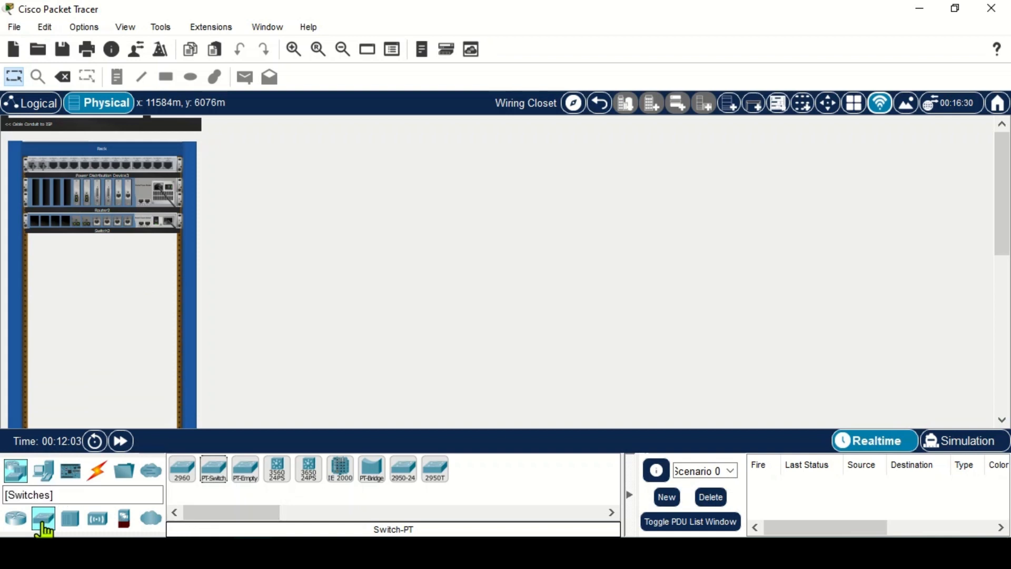
Mount a Server directly below the switch in the ISP's rack and rename it "DNS Server".
left_click(49, 476)
left_click_drag(244, 476, 106, 236)
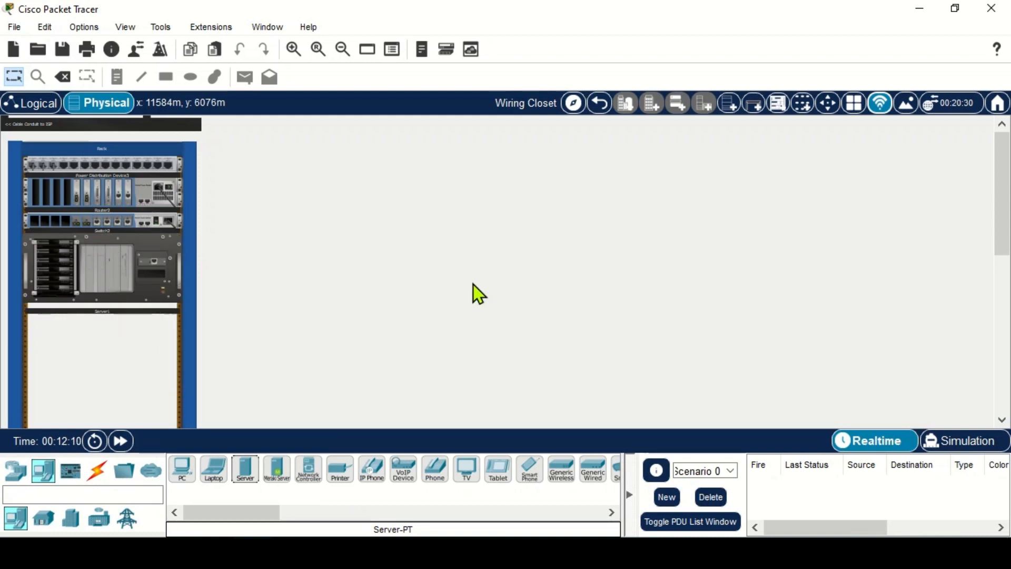
left_click(100, 311)
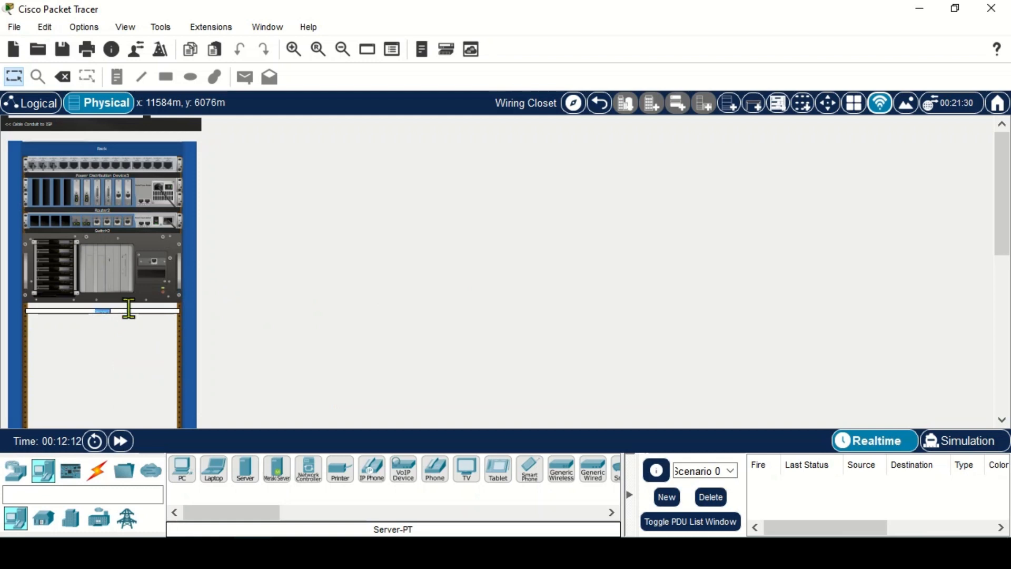
type("DNS Server")
left_click(254, 307)
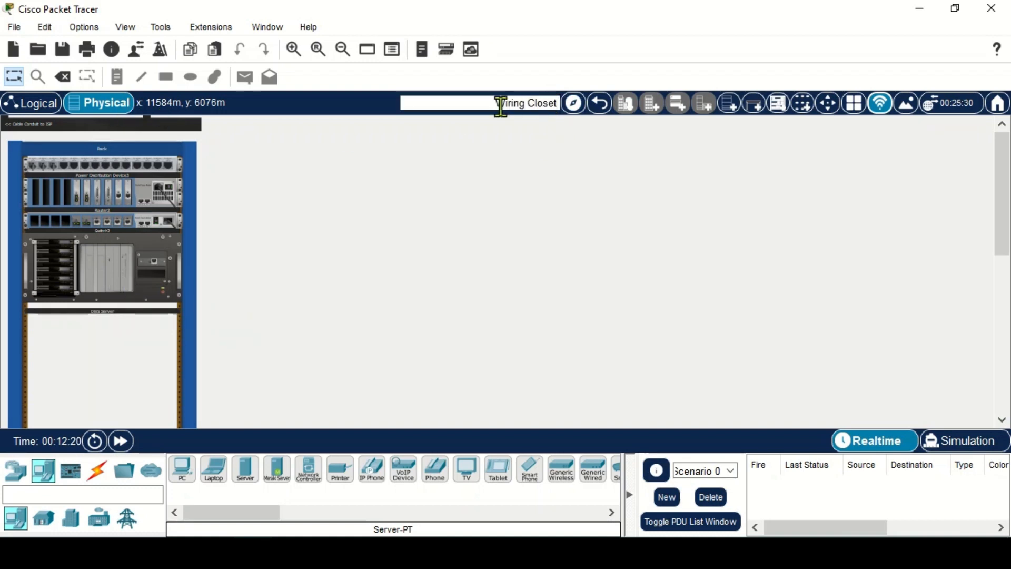
Go back up from the ISP's wiring closet to the Wales map and enter the Main Office's wiring closet in Newport.
left_click(599, 103)
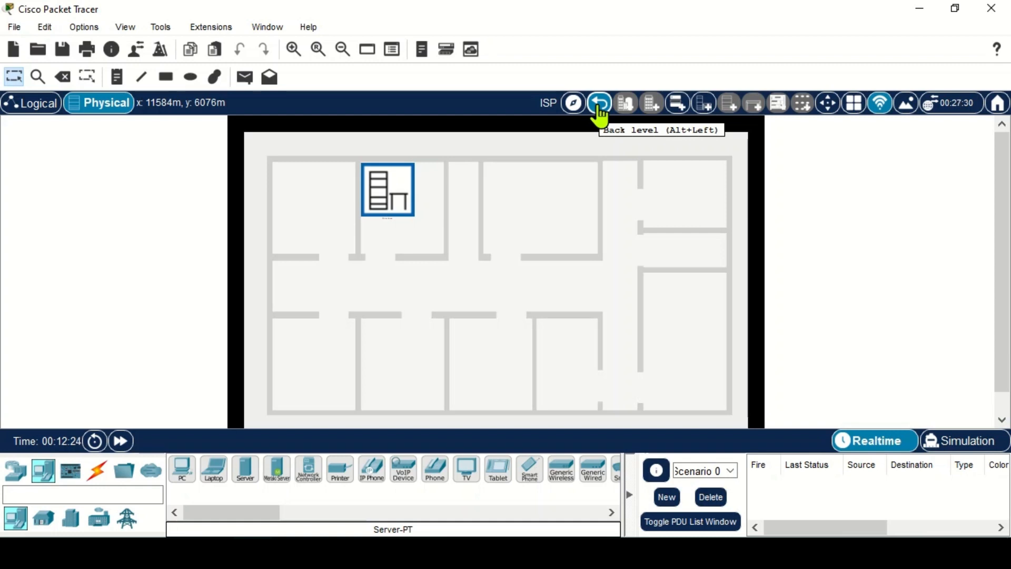
left_click(599, 104)
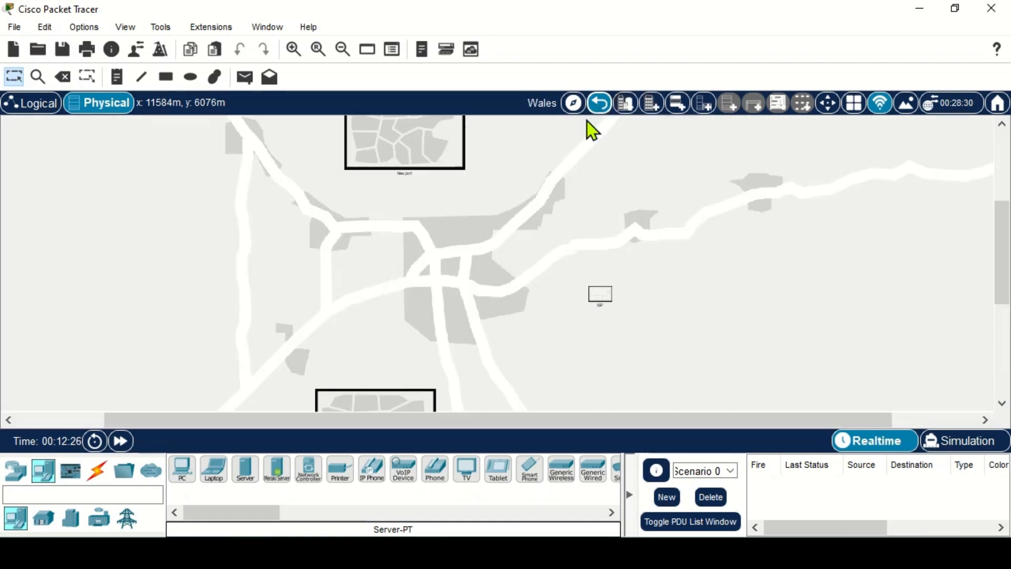
scroll(461, 247, "up", 2)
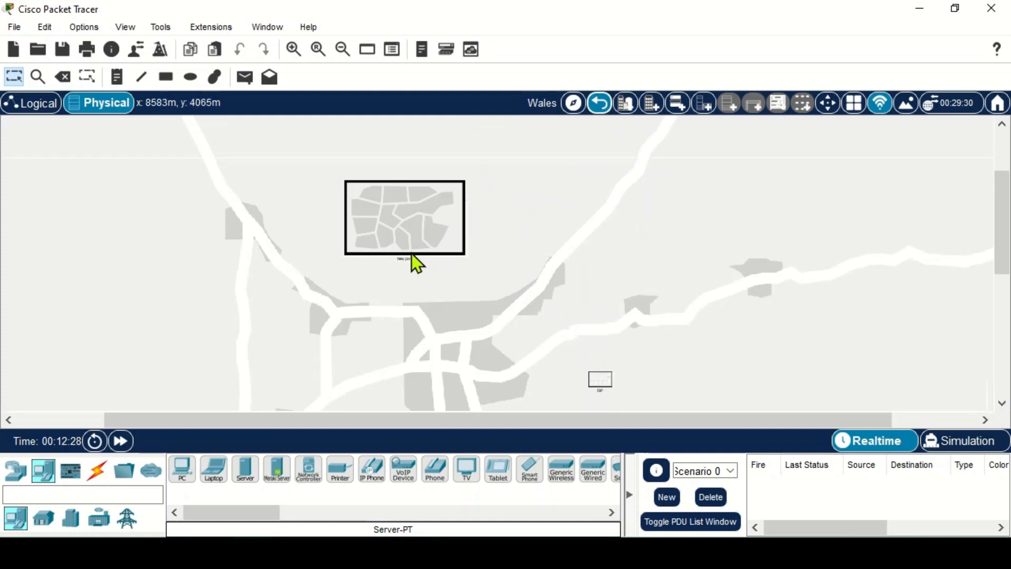
left_click(412, 211)
left_click(452, 186)
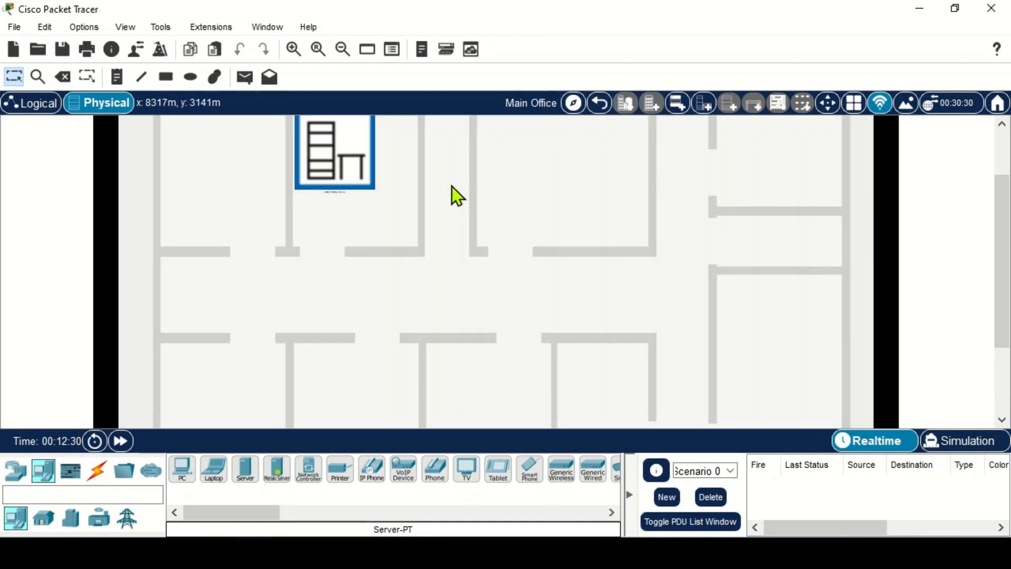
left_click(315, 163)
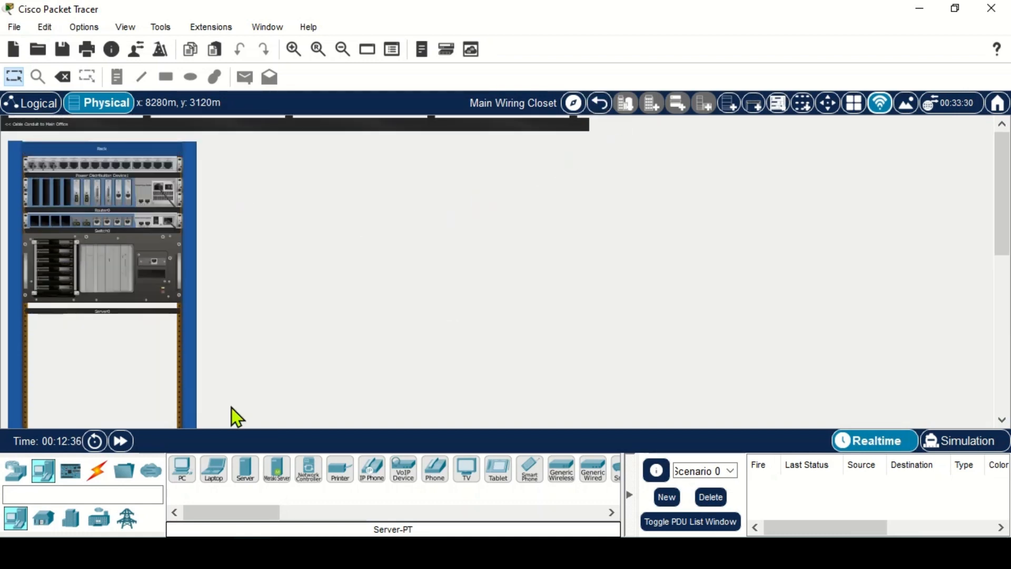
Connect the PC on the Main Office's table to the rack switch with a copper straight-through cable.
left_click(99, 473)
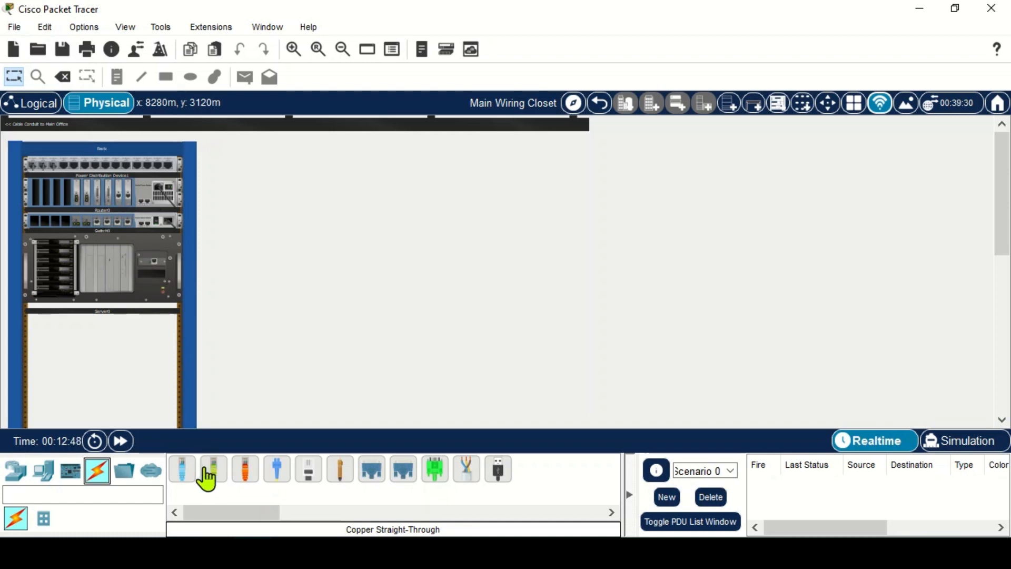
scroll(199, 385, "down", 3)
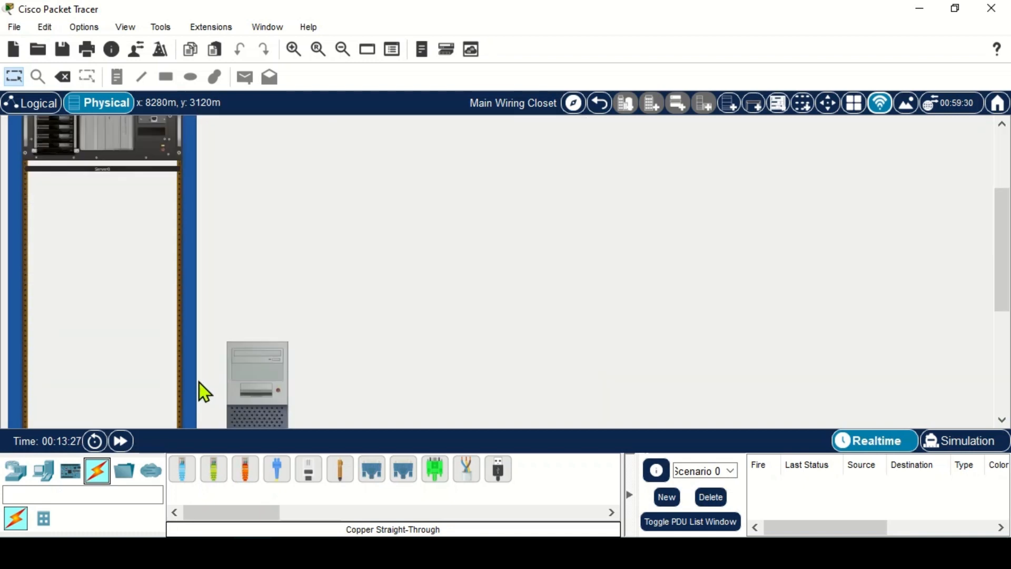
left_click(212, 468)
scroll(220, 361, "down", 1)
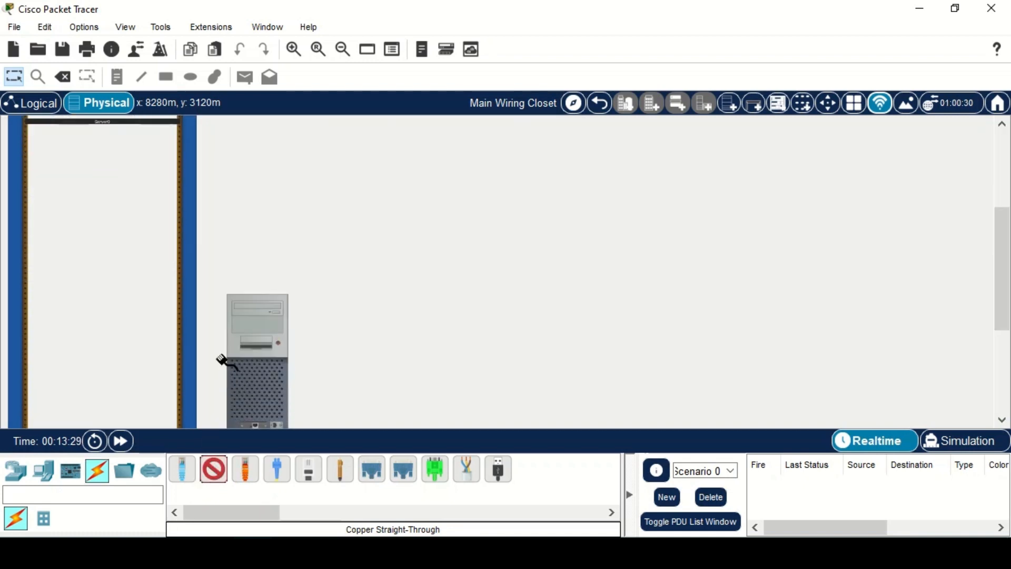
scroll(259, 383, "down", 2)
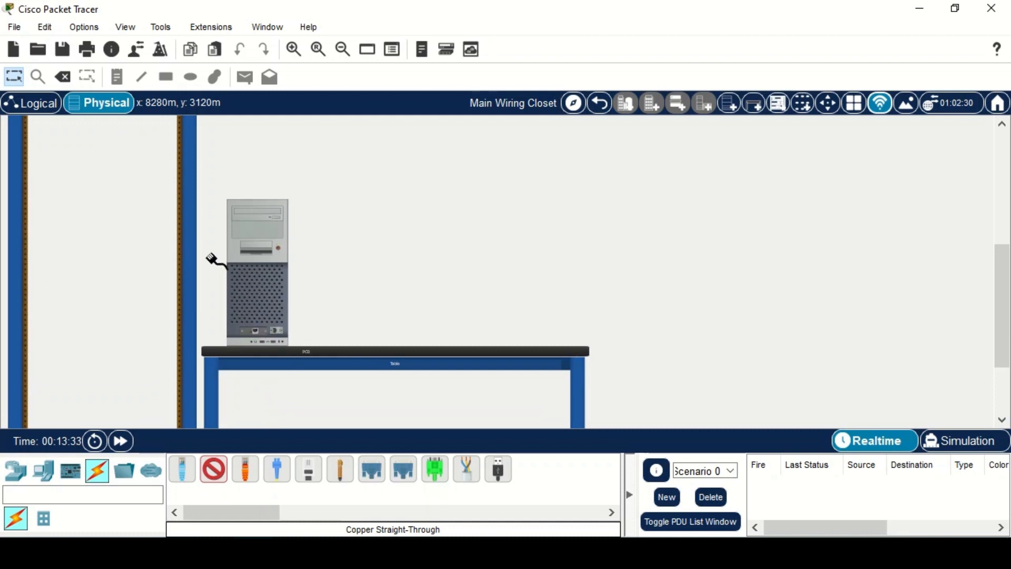
left_click(254, 330)
scroll(146, 239, "up", 6)
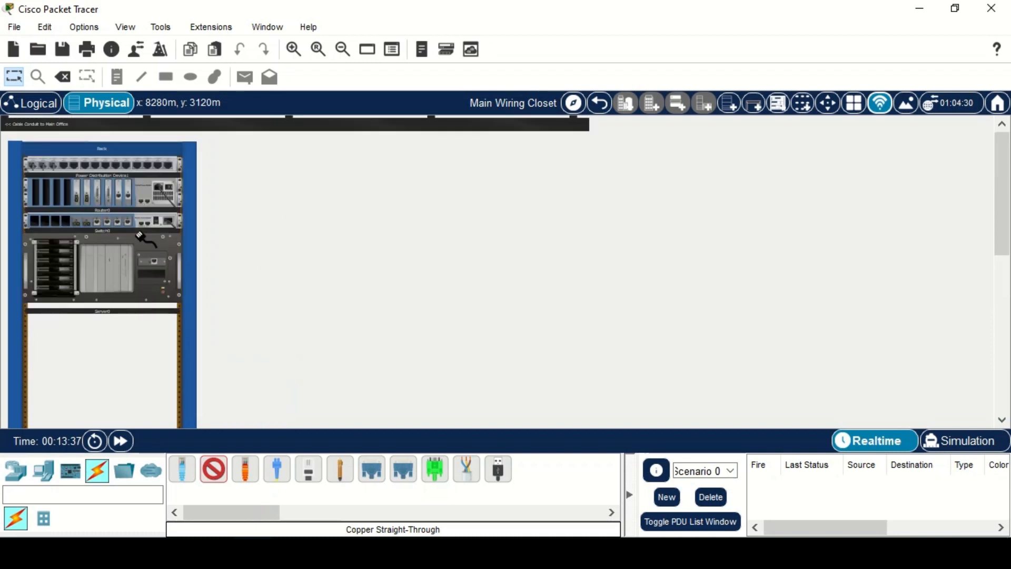
left_click(106, 220)
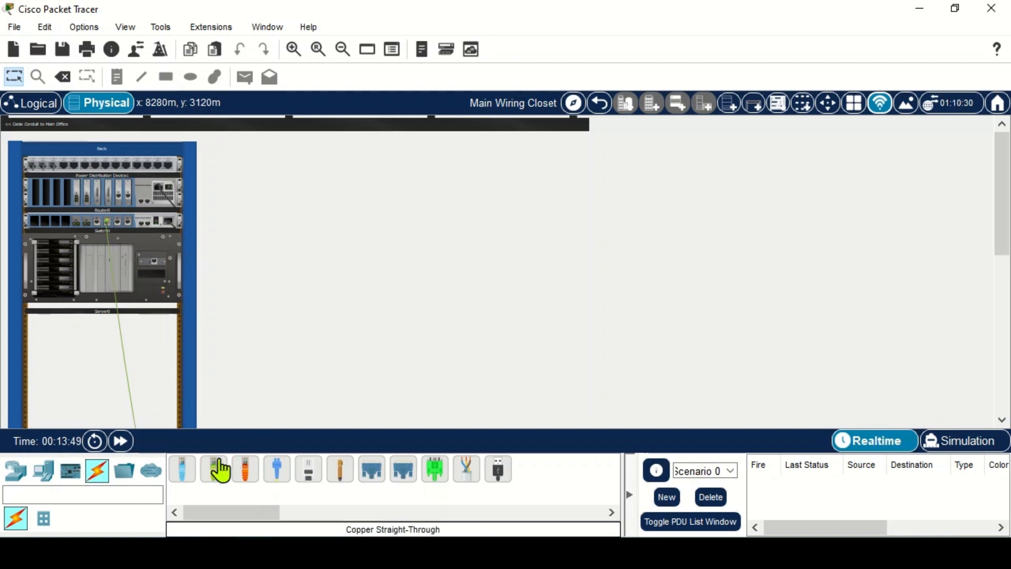
Connect the Main Office's rack server to the switch and the switch to the router with copper straight-through cables.
left_click(214, 470)
left_click(159, 271)
left_click(214, 470)
left_click(117, 222)
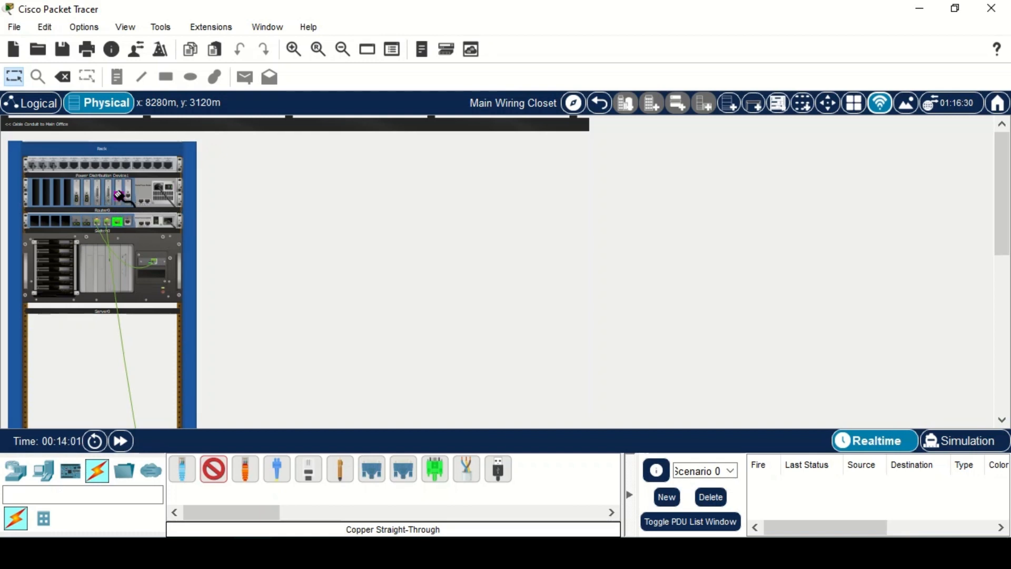
left_click(120, 195)
scroll(187, 282, "down", 3)
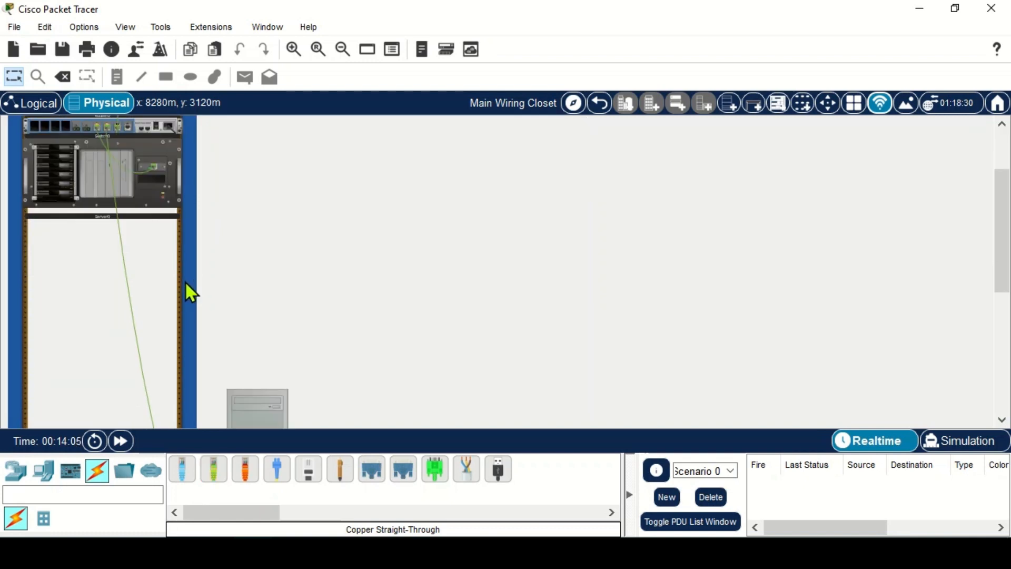
scroll(185, 280, "down", 4)
scroll(173, 281, "up", 7)
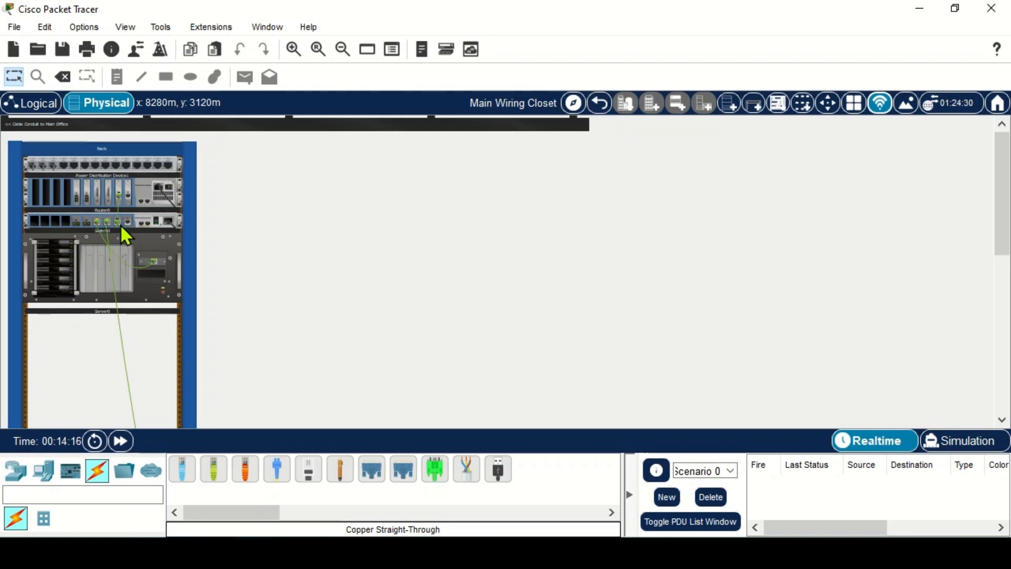
Go back up from the Main Office to the Wales map and enter the Remote Office's wiring closet in Cardiff.
left_click(598, 104)
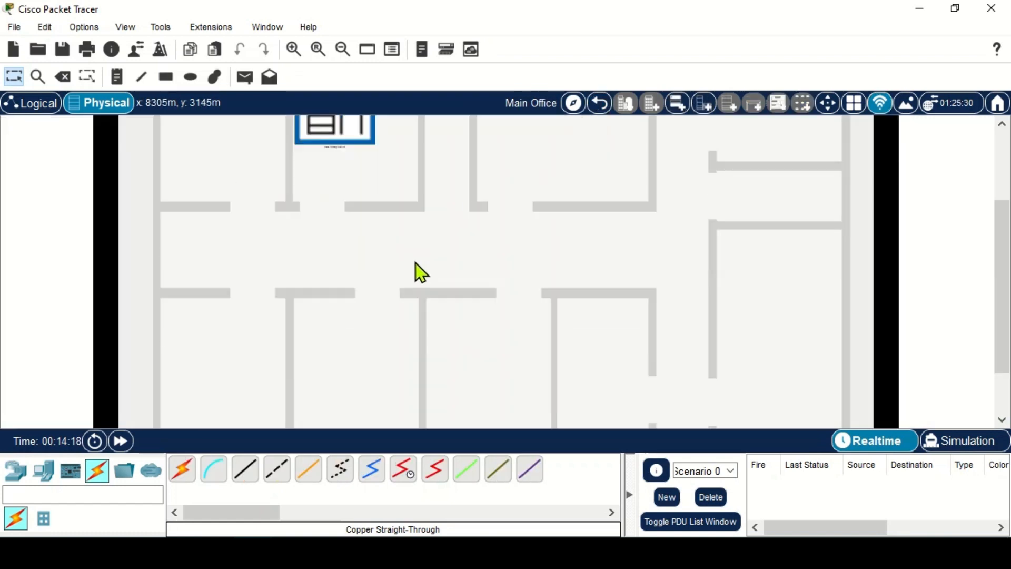
left_click(599, 104)
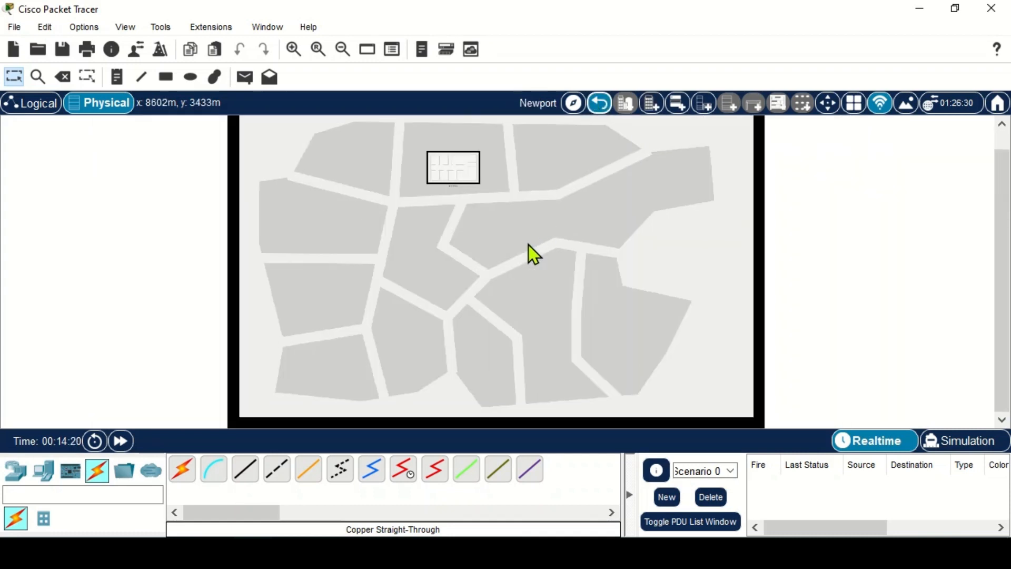
left_click(598, 104)
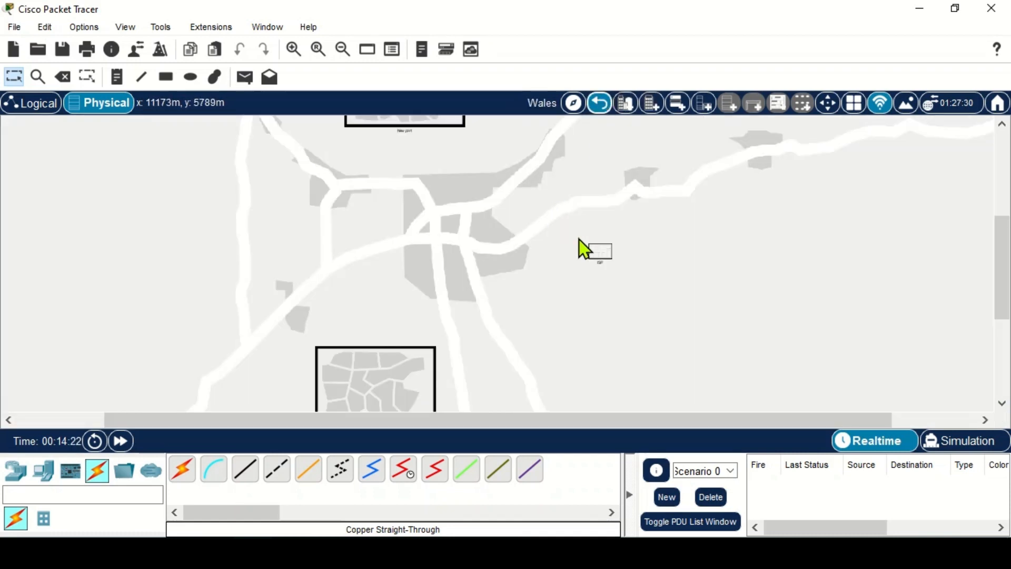
scroll(386, 316, "down", 3)
left_click(395, 282)
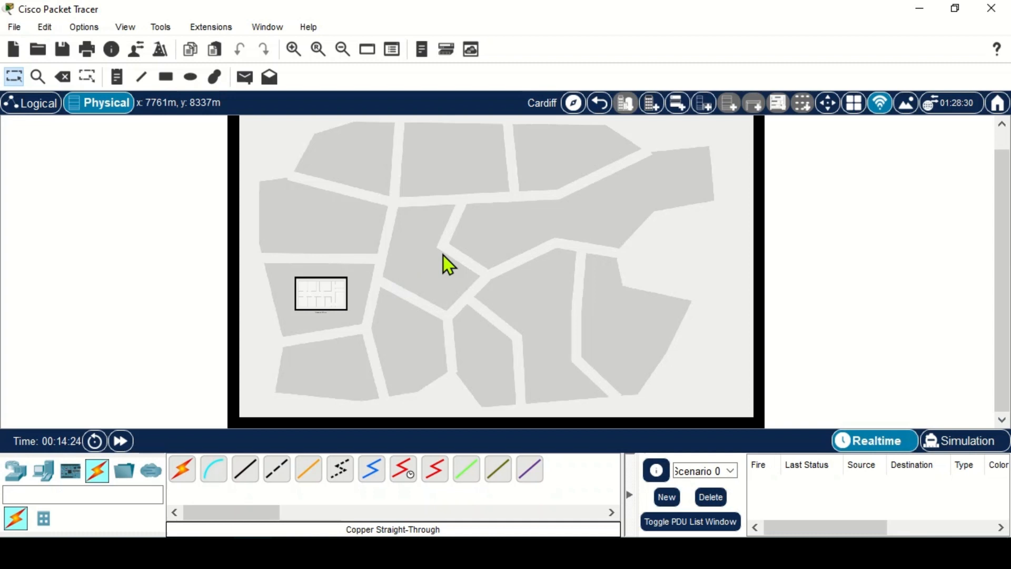
left_click(334, 303)
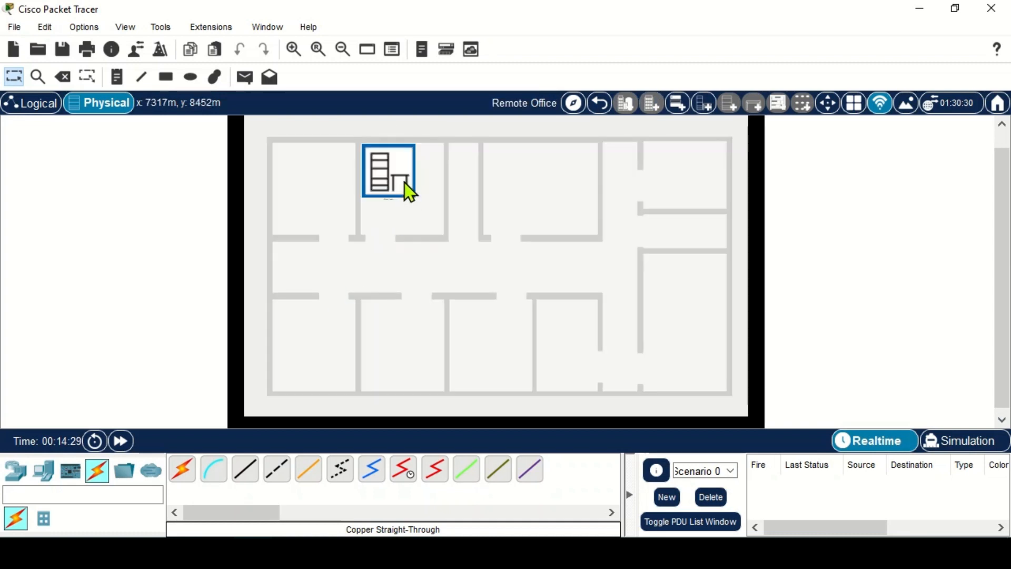
left_click(364, 192)
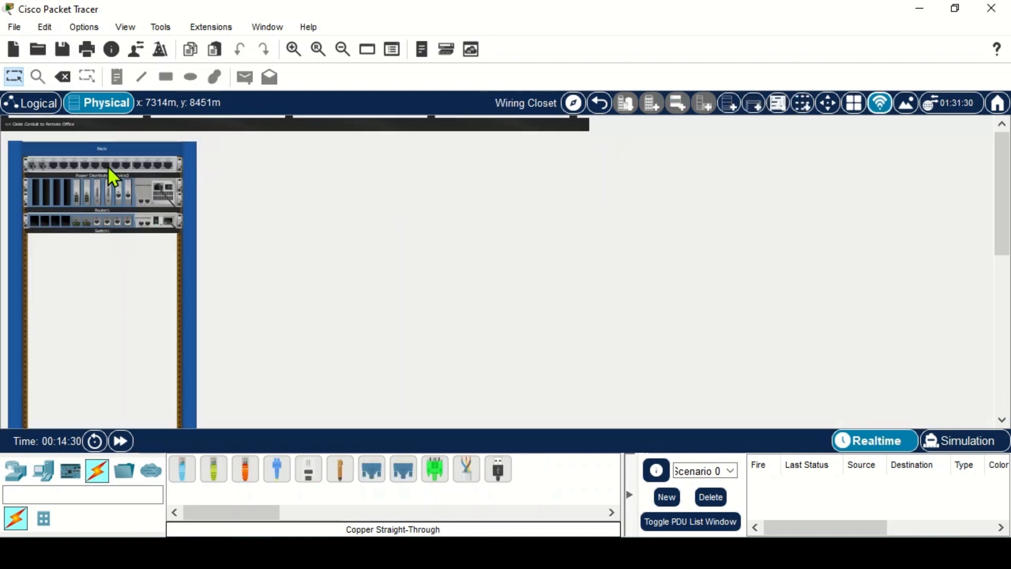
scroll(270, 303, "down", 5)
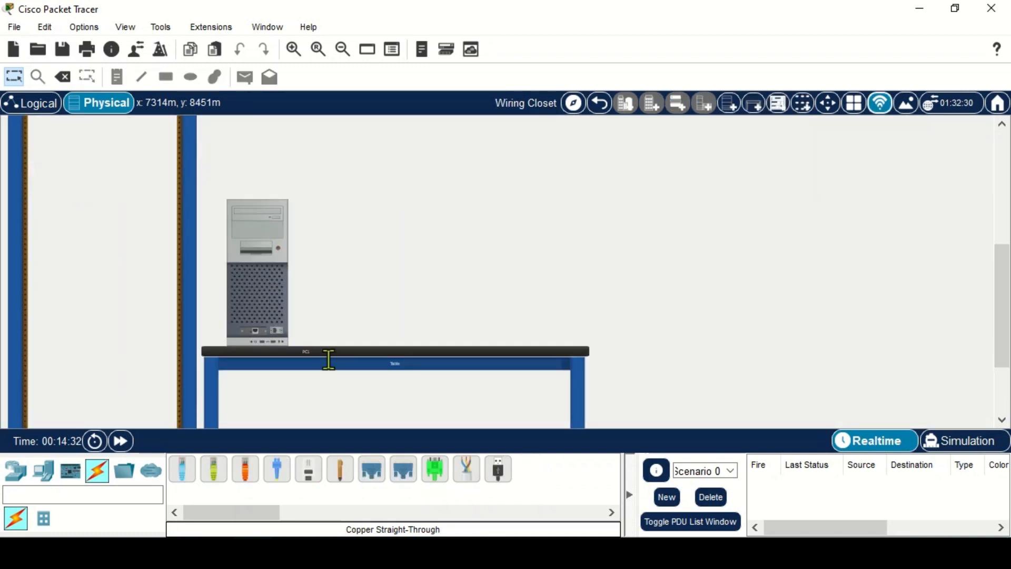
scroll(328, 359, "up", 5)
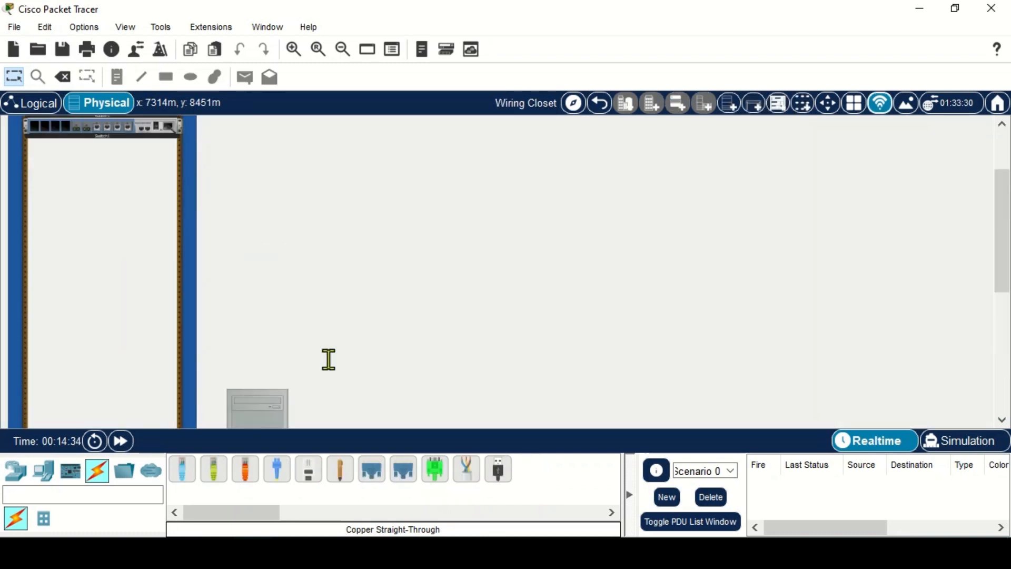
scroll(305, 339, "down", 4)
scroll(190, 341, "up", 3)
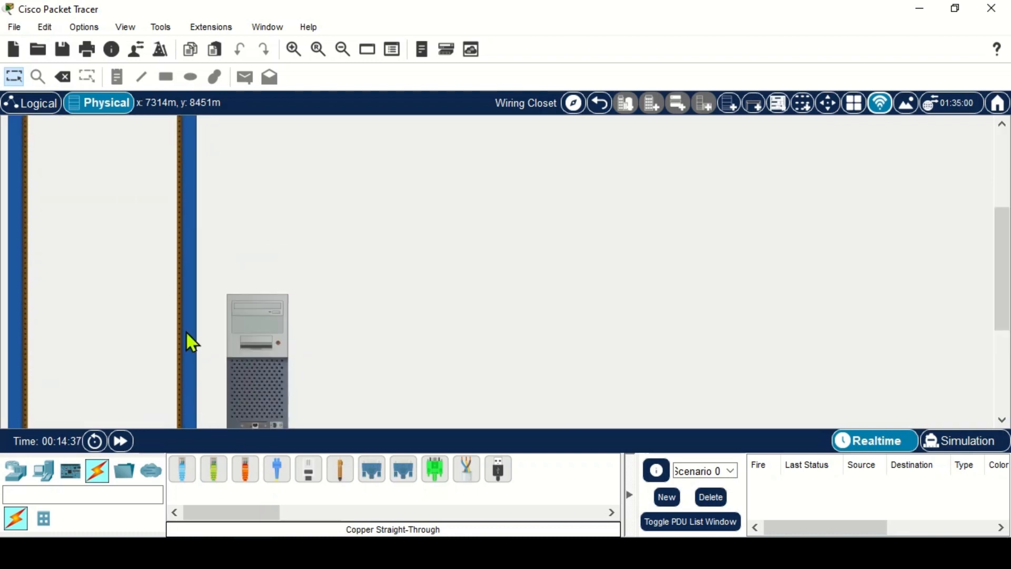
left_click(213, 468)
scroll(248, 388, "down", 4)
left_click(255, 335)
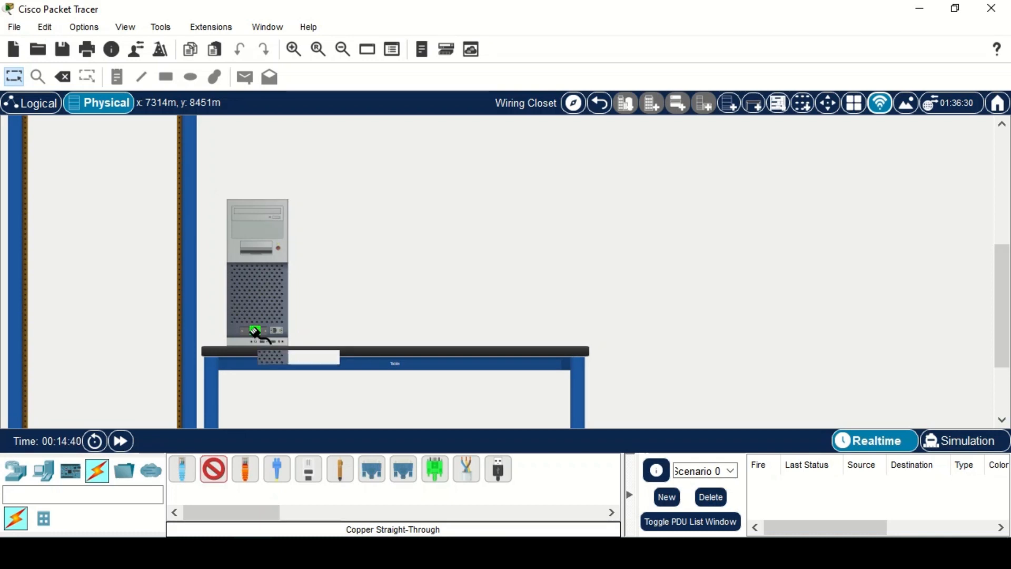
scroll(180, 300, "up", 5)
left_click(94, 224)
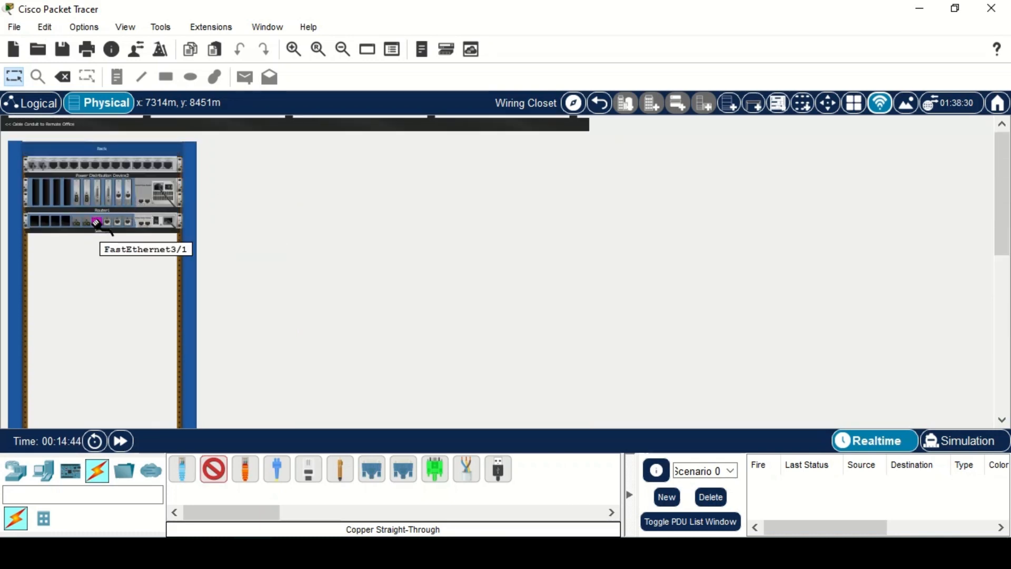
left_click(97, 224)
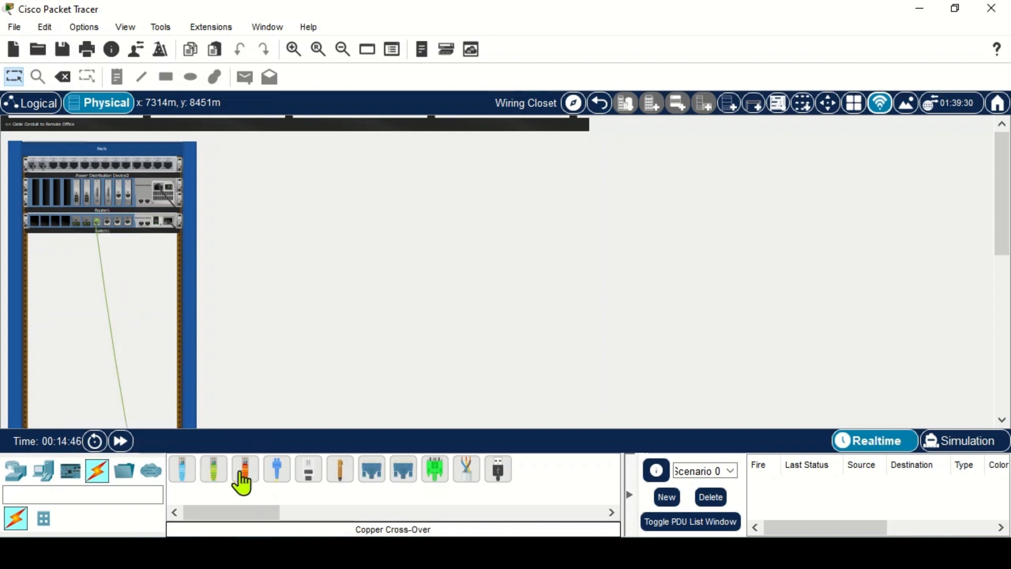
left_click(106, 221)
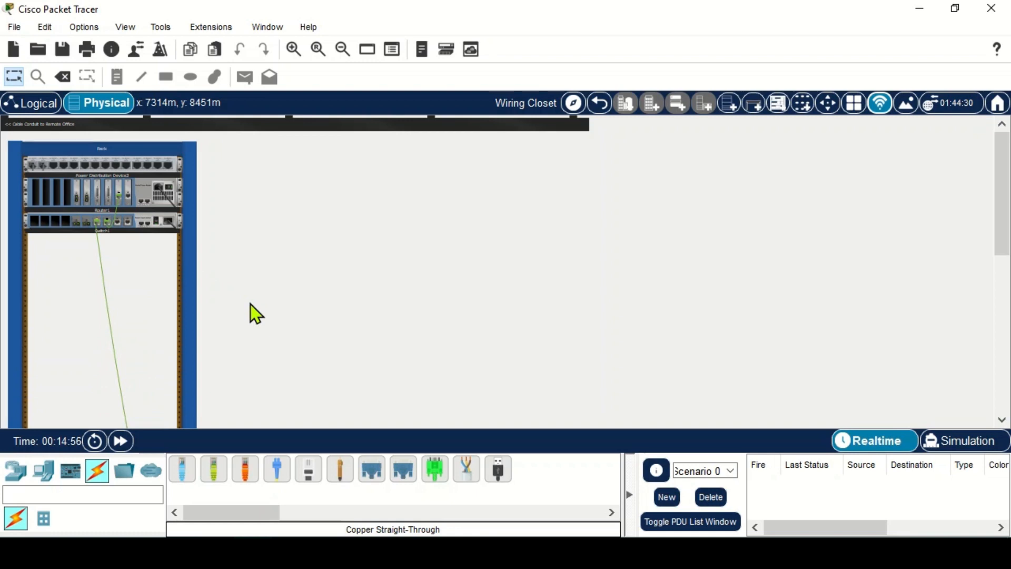
Go back up from the Remote Office to the Wales map and enter the ISP building's wiring closet.
left_click(600, 105)
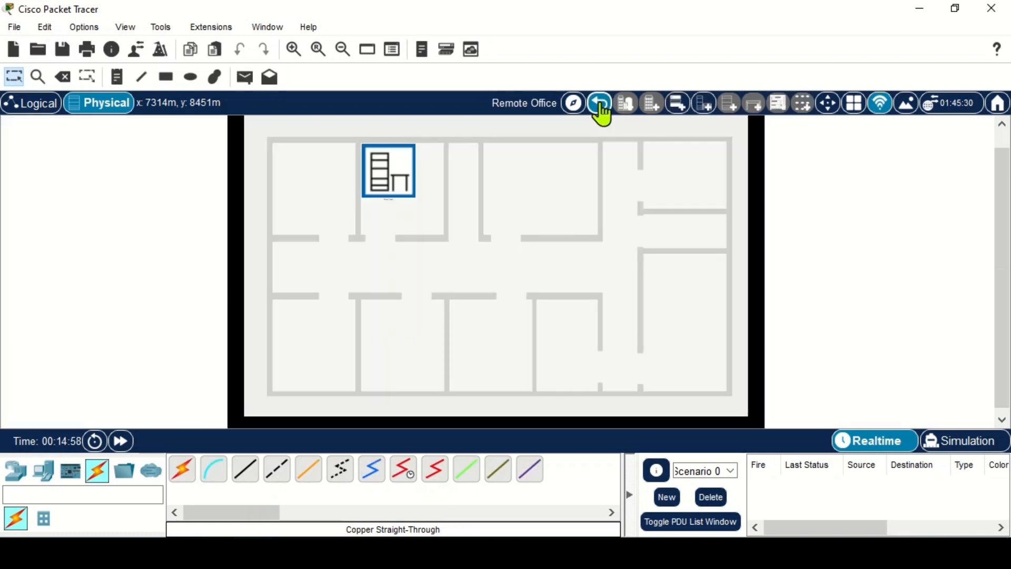
left_click(600, 104)
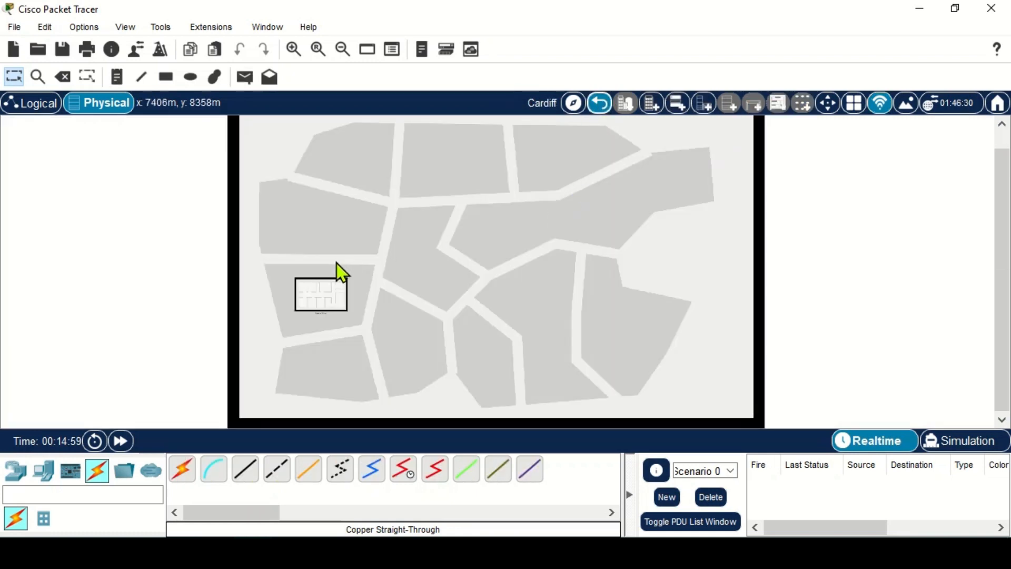
left_click(600, 109)
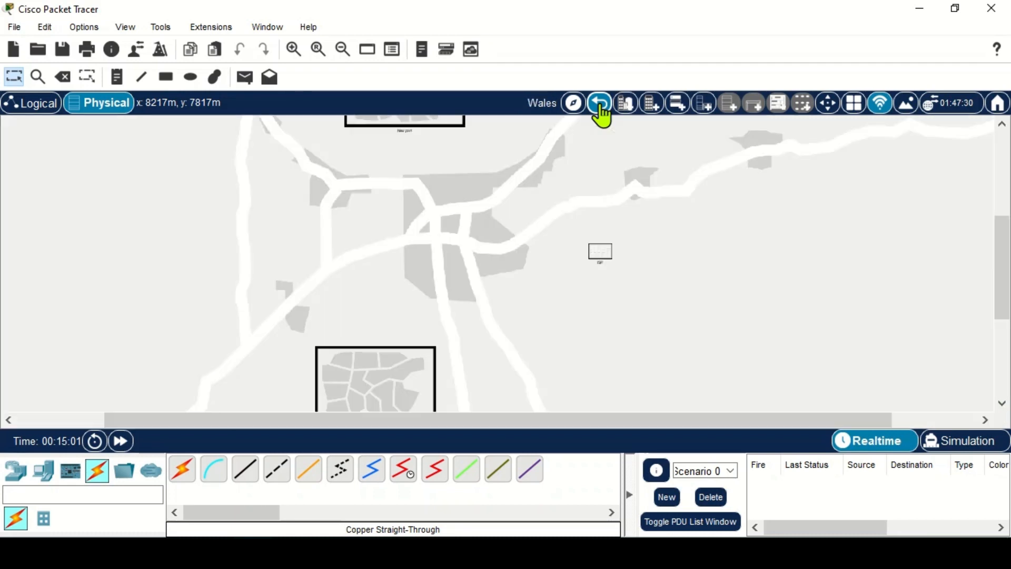
left_click(600, 251)
left_click(386, 170)
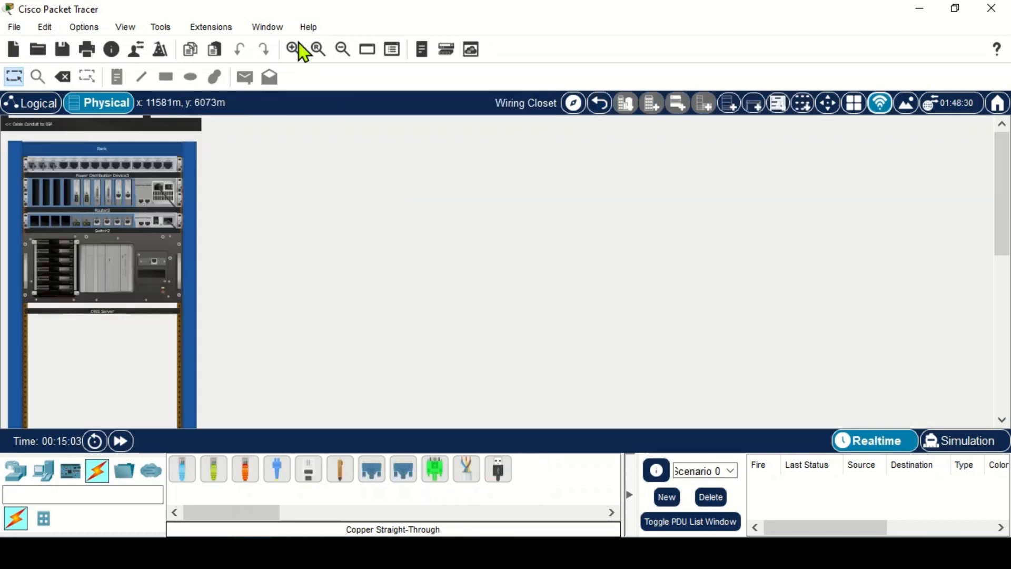
mouse_move(145, 197)
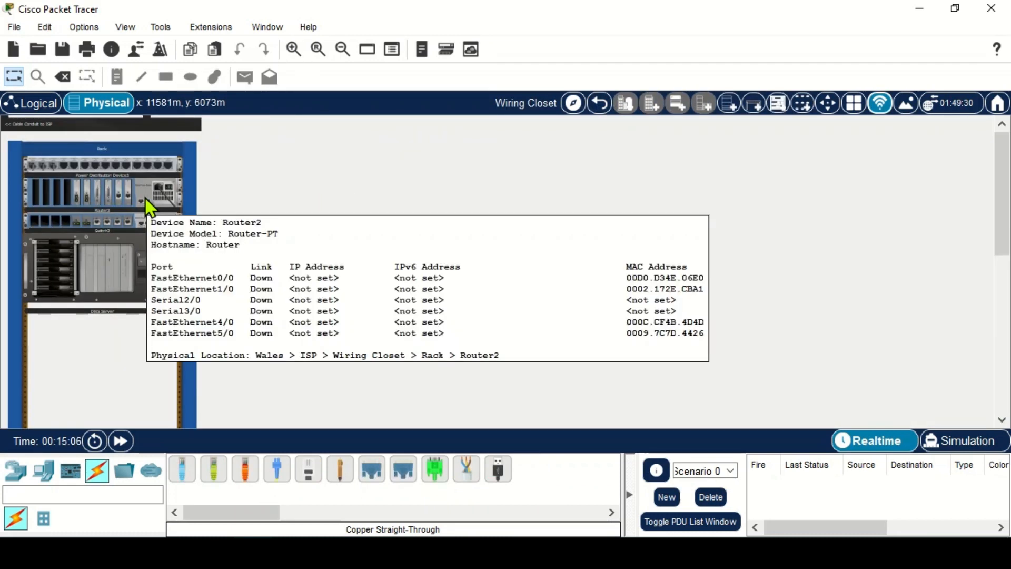
Cable the ISP's DNS server to the switch's FastEthernet0/1 port and the switch to the router's FastEthernet1/0 port with copper straight-through cables.
scroll(209, 325, "down", 5)
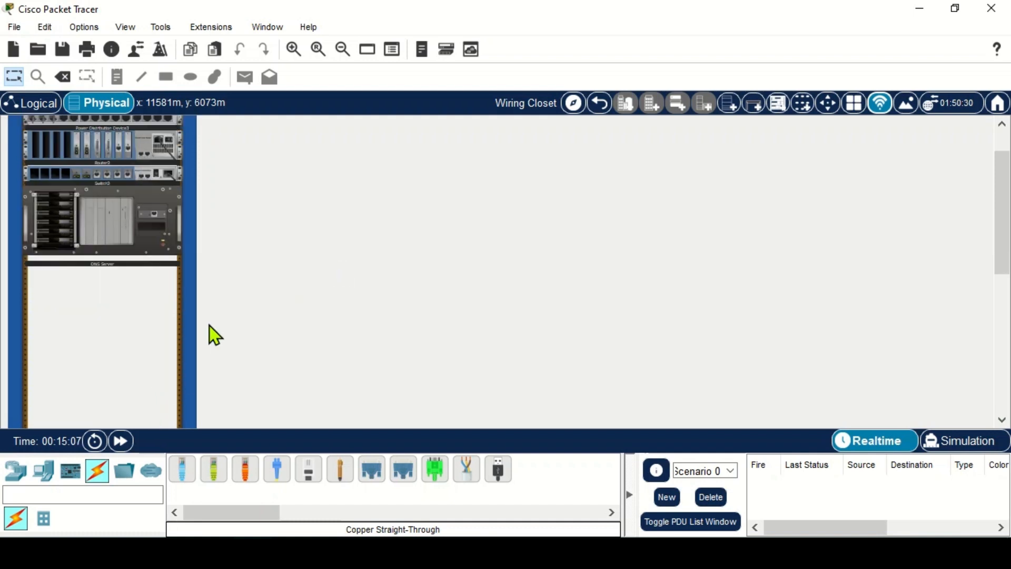
scroll(209, 325, "up", 5)
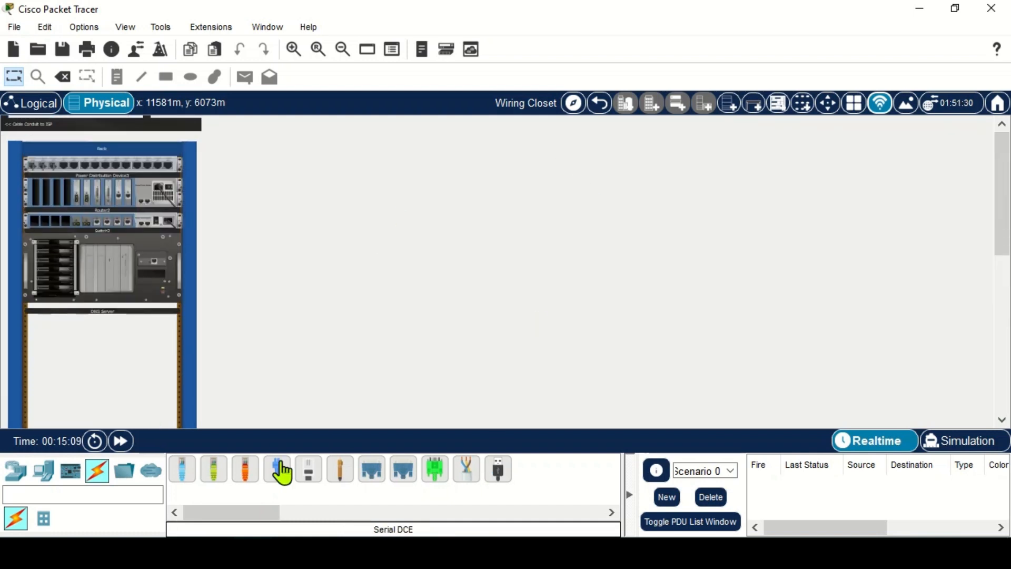
left_click(216, 471)
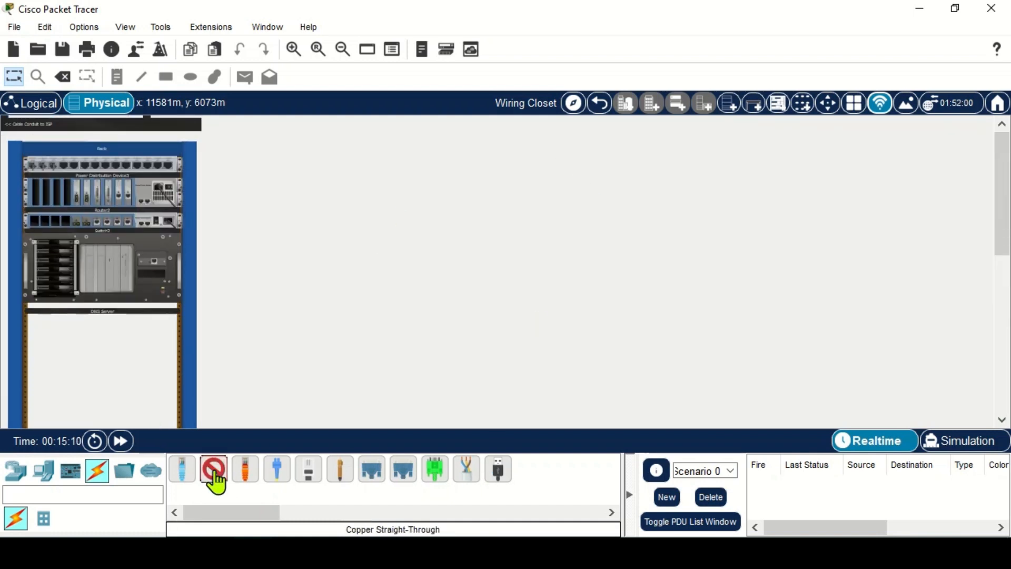
left_click(153, 262)
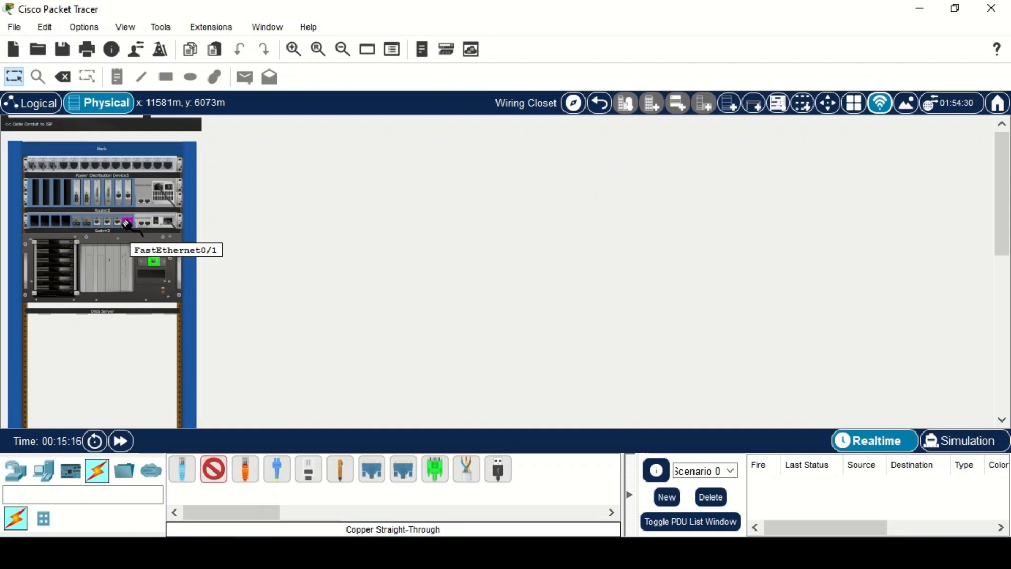
left_click(128, 221)
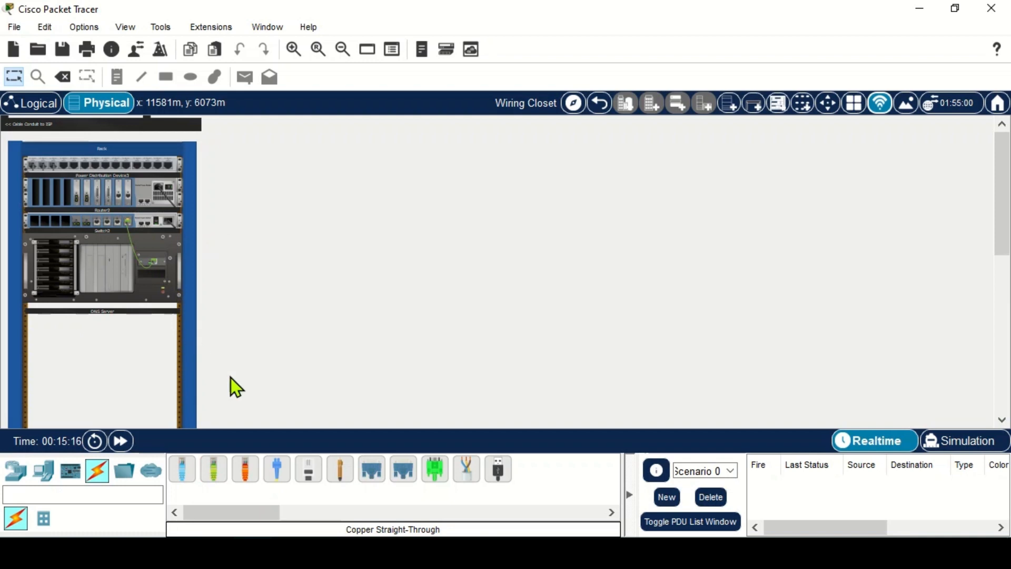
left_click(216, 471)
left_click(116, 221)
left_click(117, 221)
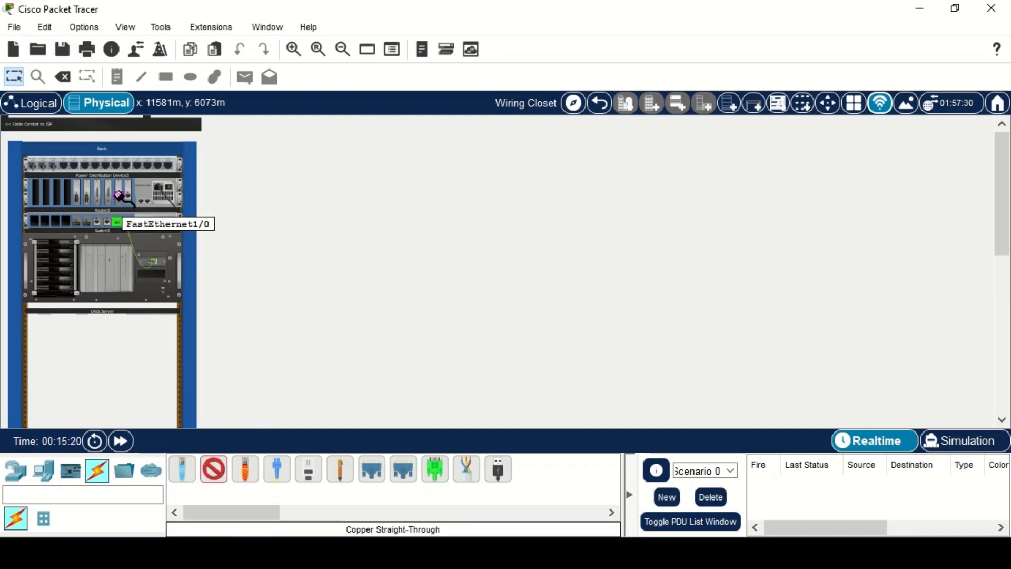
left_click(118, 196)
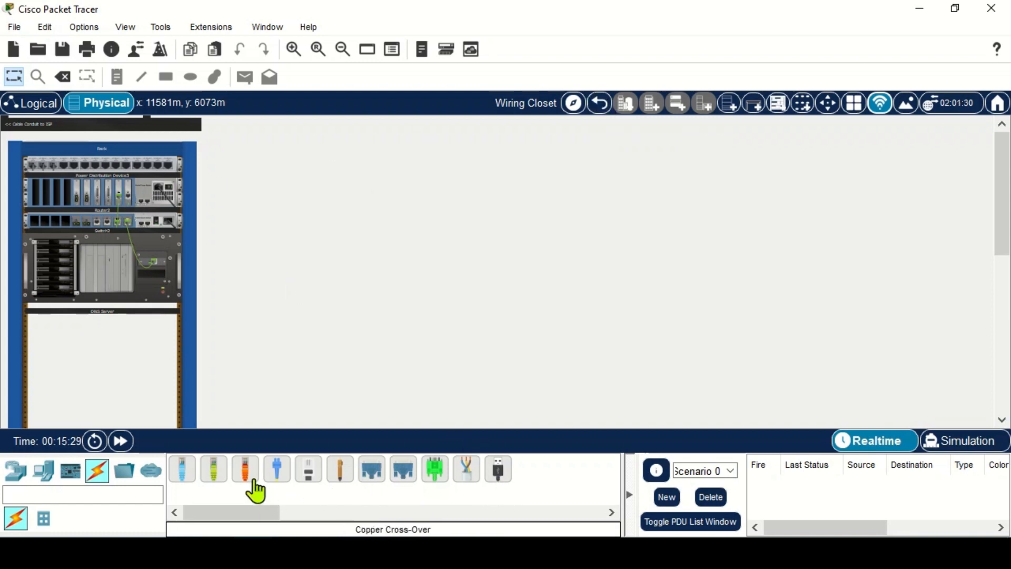
Start a fiber cable at the ISP router and go back up to the Wales map.
left_click(280, 473)
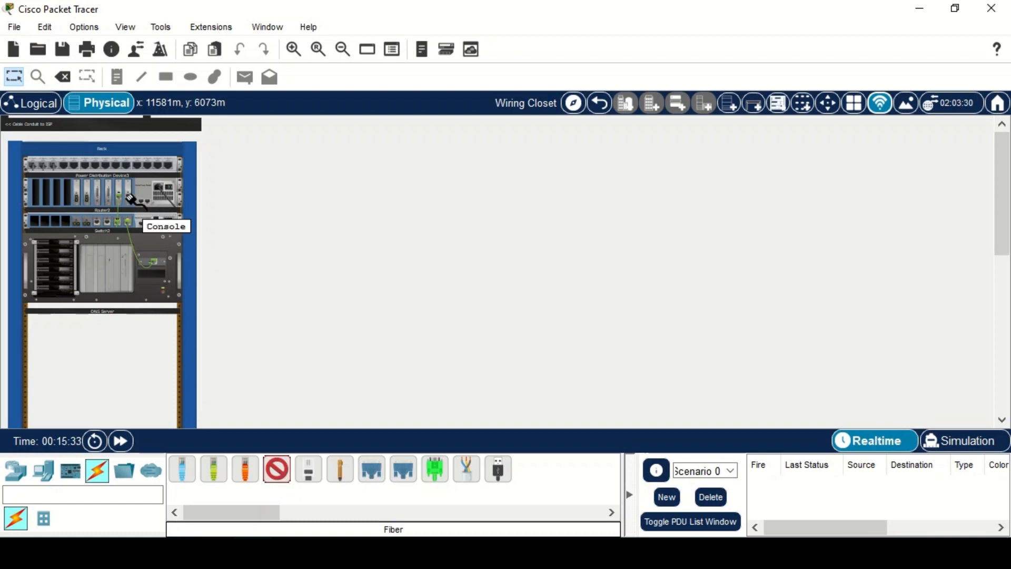
left_click(75, 199)
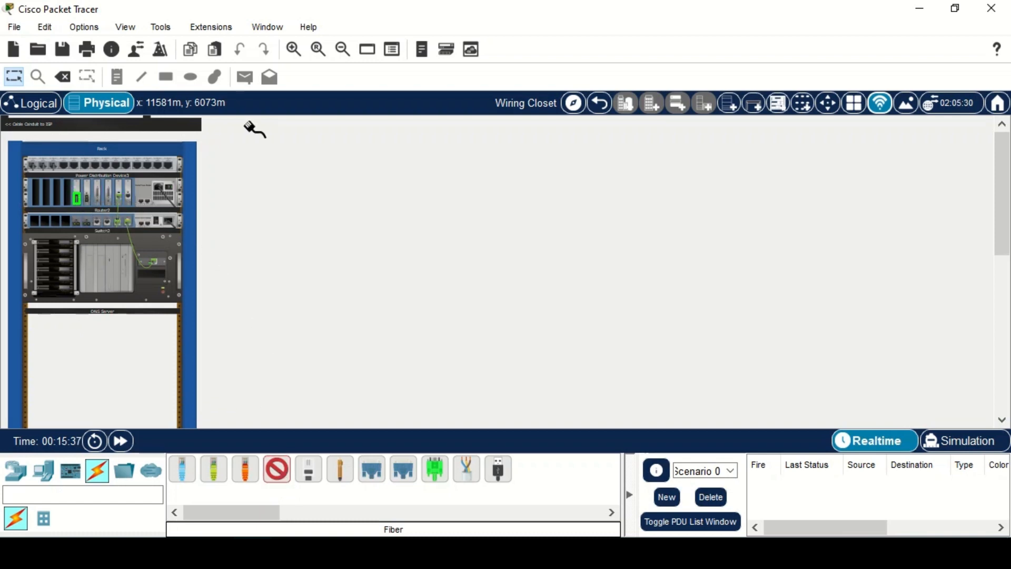
left_click(599, 105)
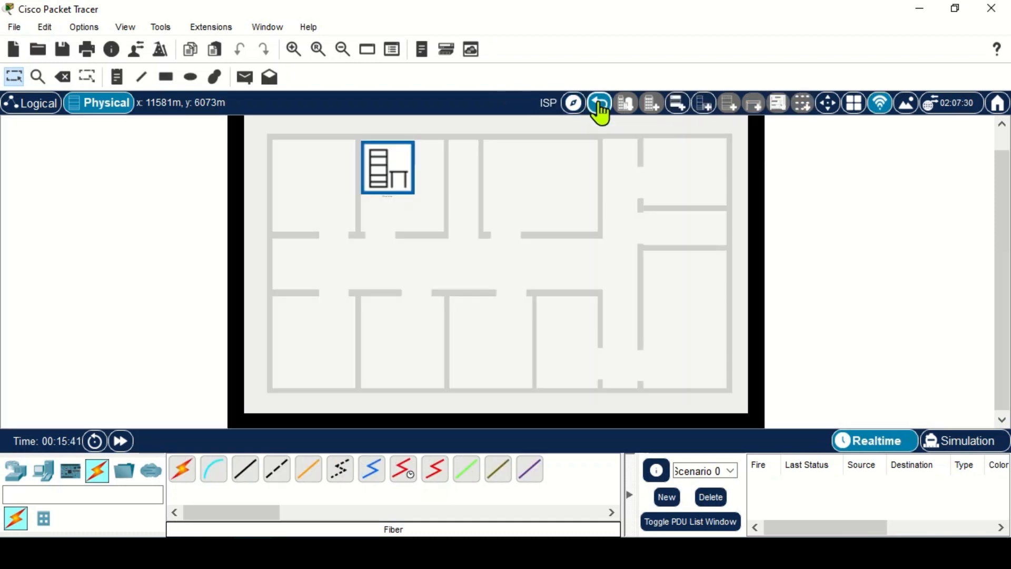
left_click(600, 105)
Try to end the fiber cable at the router in Newport's Main Office wiring closet, and return to the Wales map.
scroll(529, 207, "up", 3)
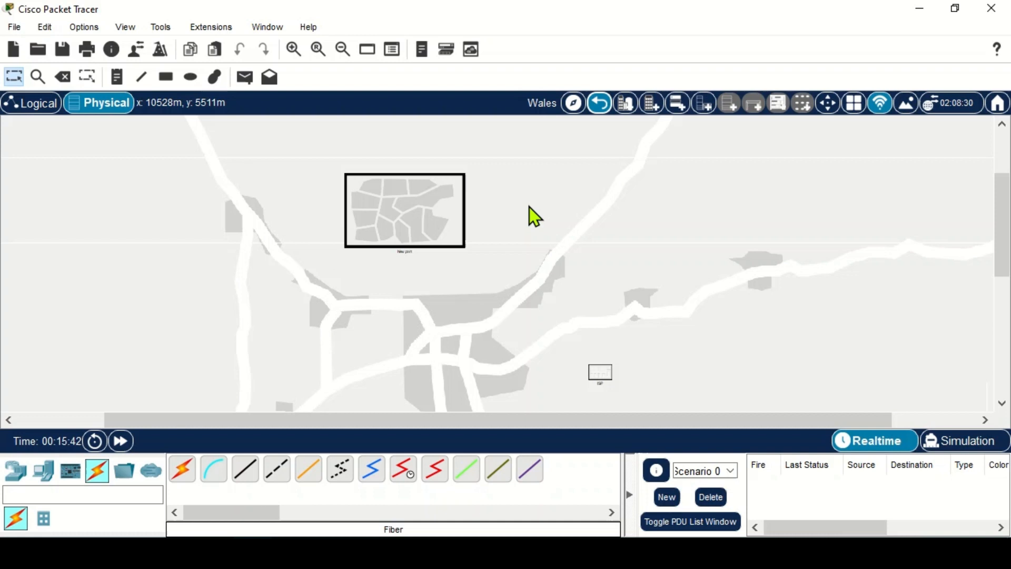
left_click(418, 214)
left_click(449, 198)
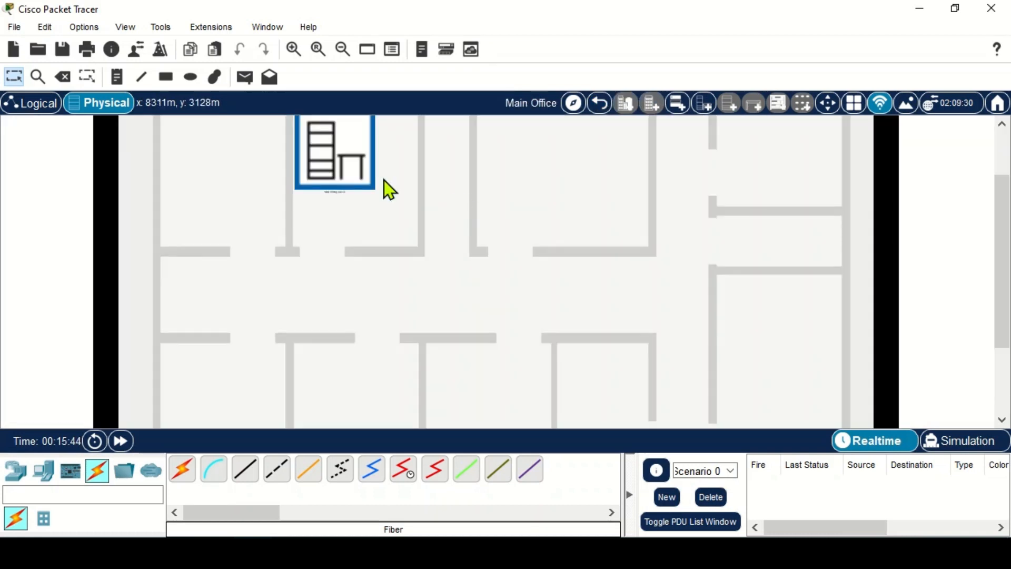
left_click(337, 160)
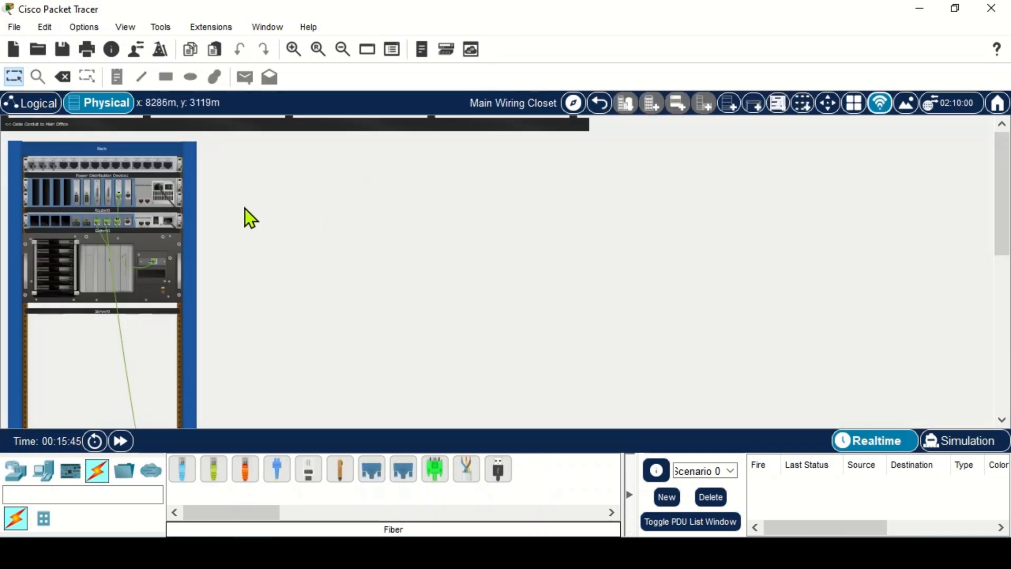
left_click(77, 199)
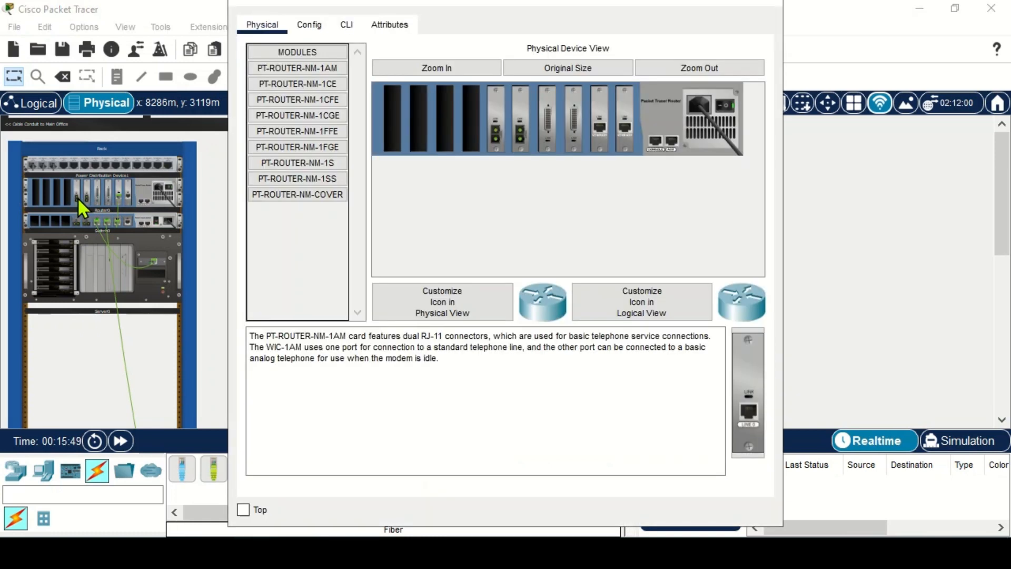
left_click(765, 5)
left_click(599, 103)
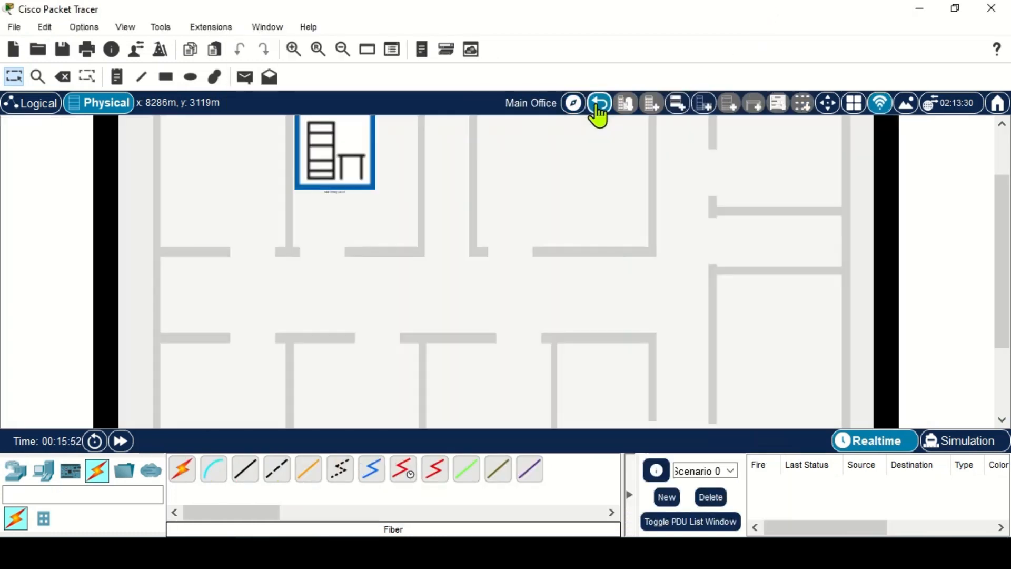
left_click(598, 105)
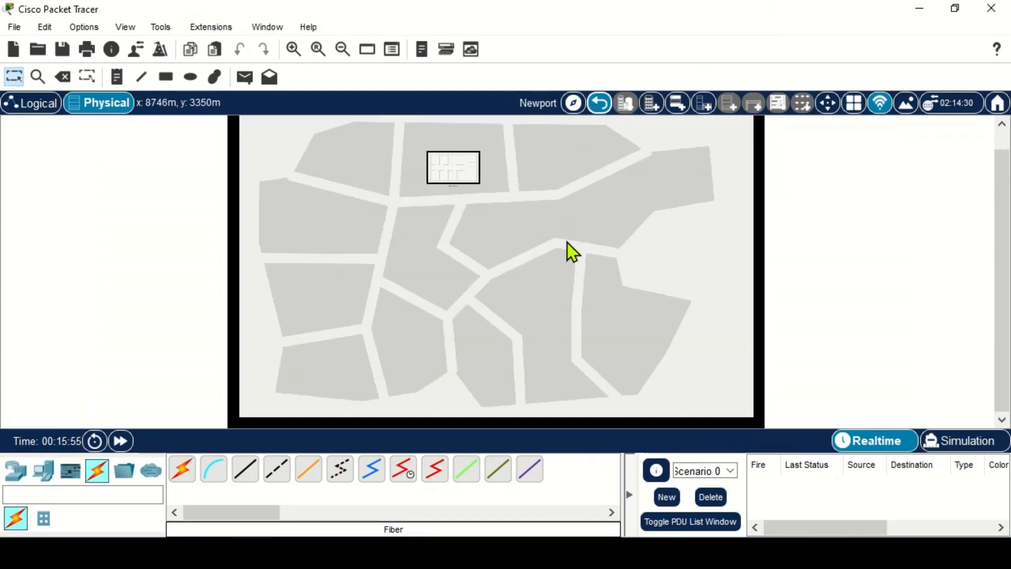
left_click(596, 106)
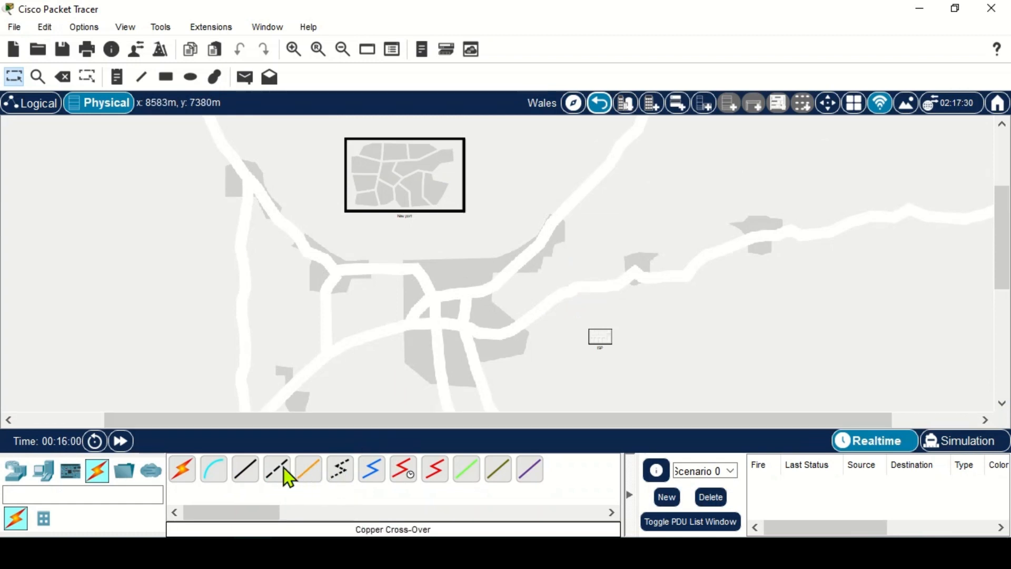
left_click(307, 471)
left_click(419, 199)
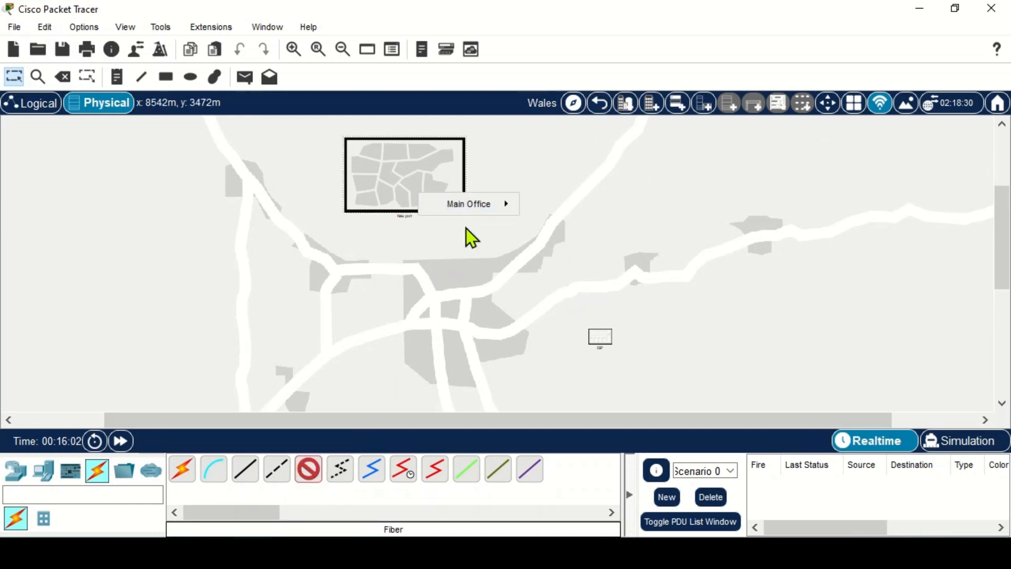
mouse_move(480, 206)
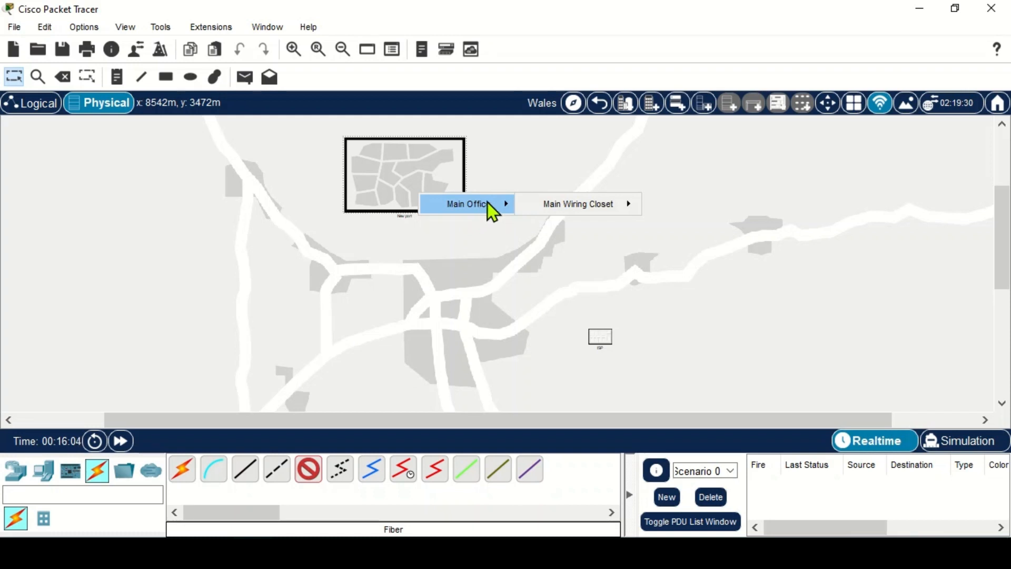
left_click(600, 110)
left_click(598, 105)
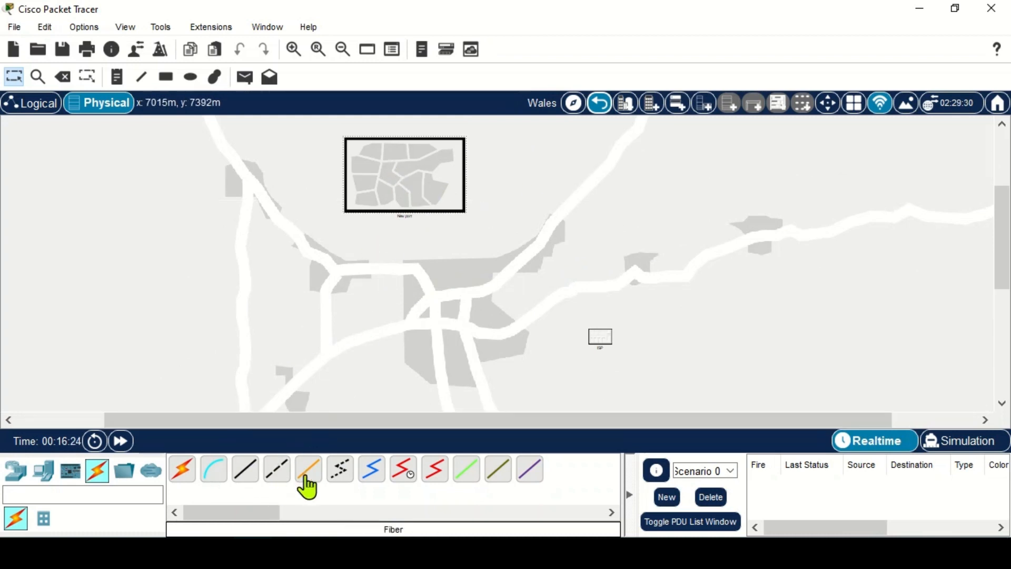
Run a fiber cable on the Wales map from the Main Office's Router0 FastEthernet4/0 port to the ISP's Router2 FastEthernet4/0 port.
left_click(305, 476)
left_click(412, 166)
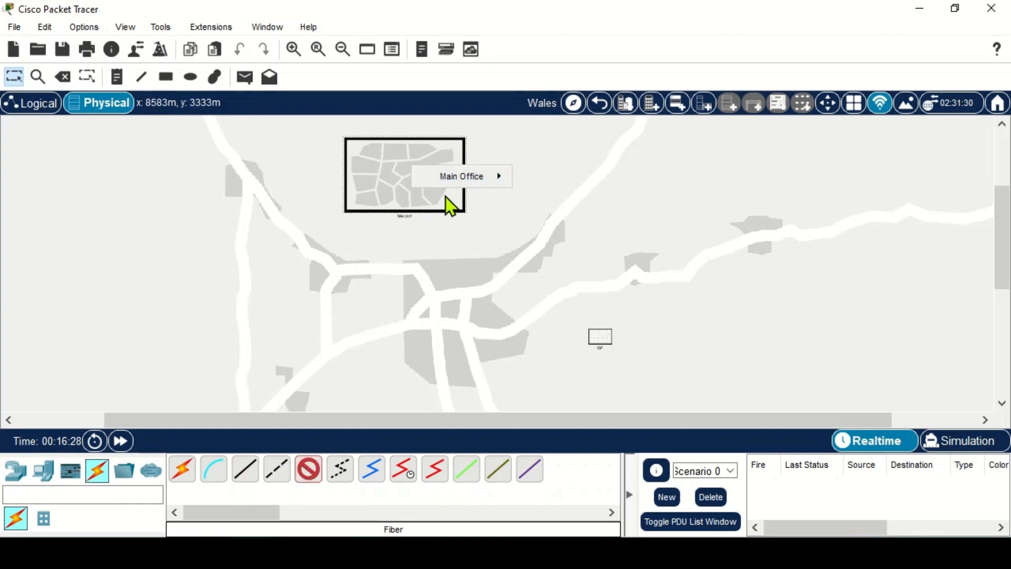
mouse_move(456, 186)
mouse_move(629, 179)
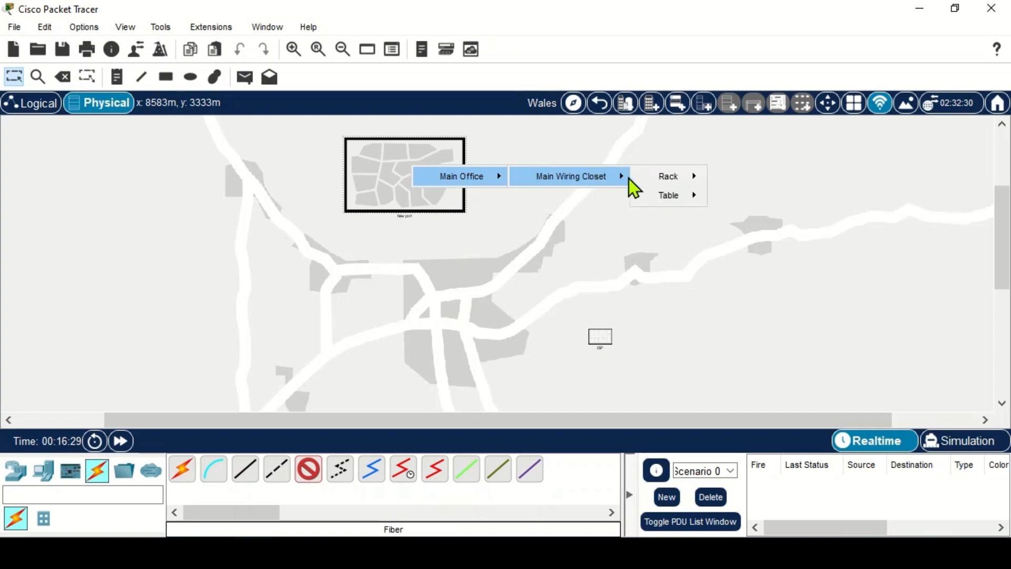
mouse_move(750, 178)
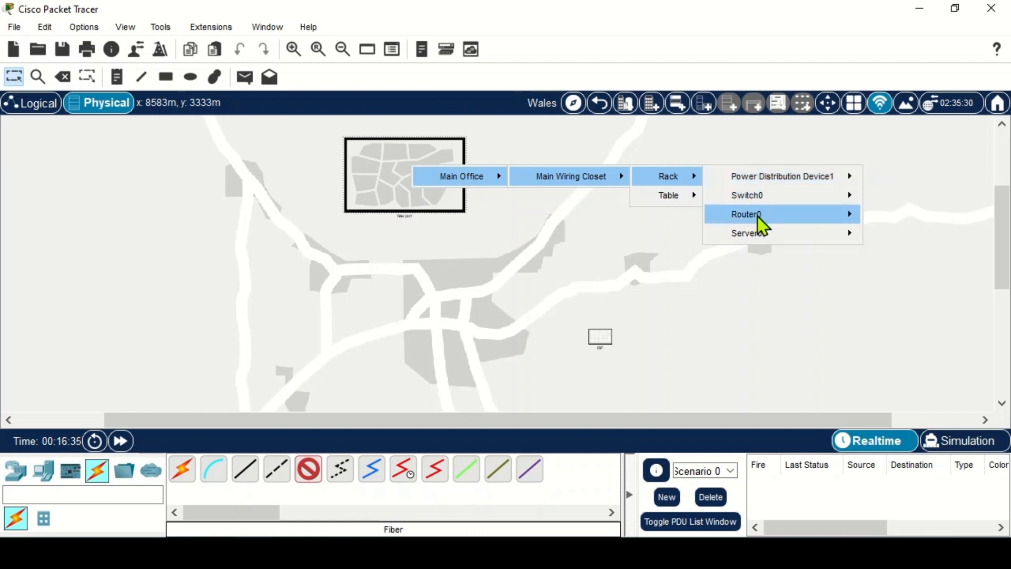
mouse_move(758, 215)
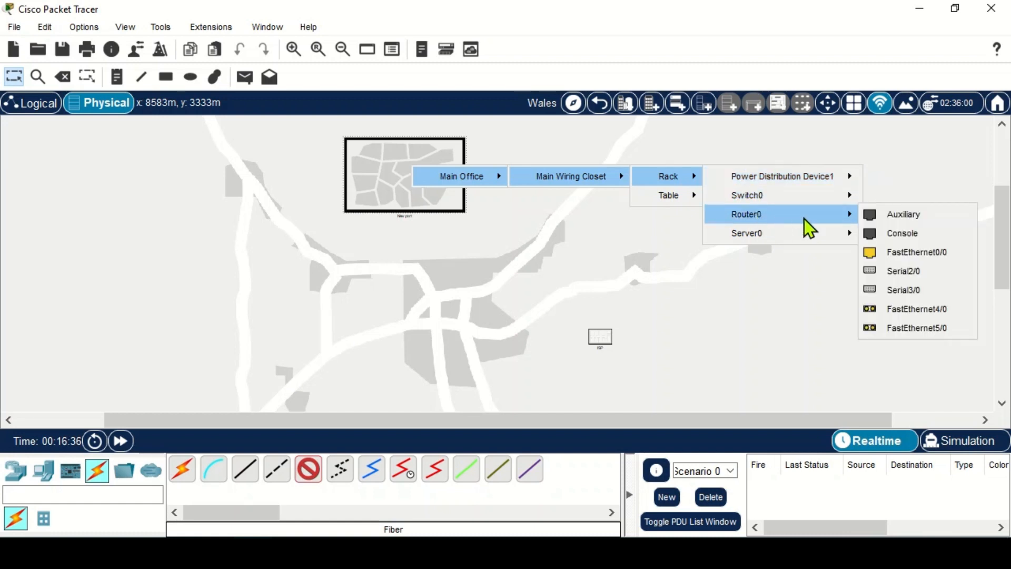
left_click(918, 309)
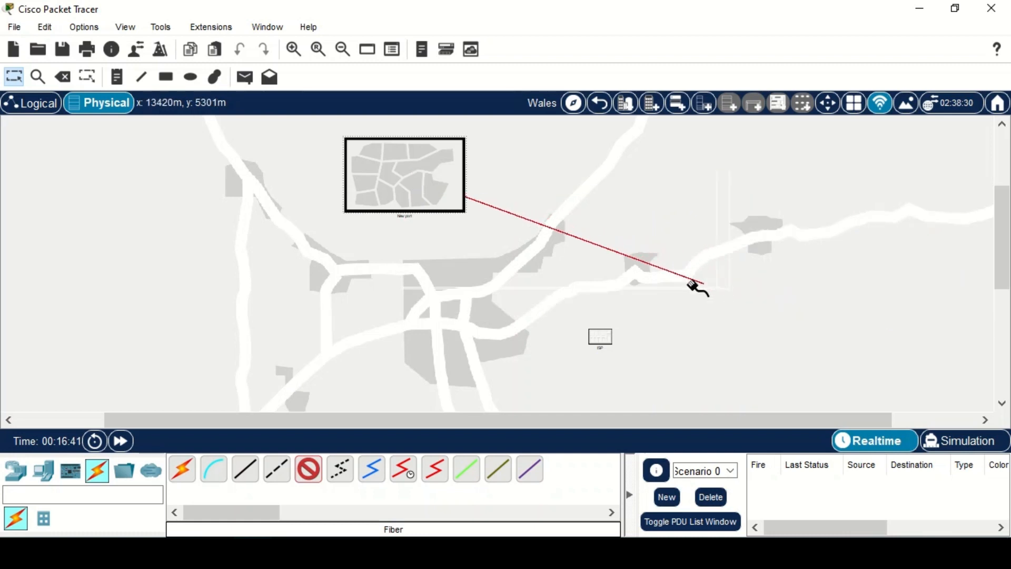
left_click(601, 339)
mouse_move(660, 348)
mouse_move(753, 348)
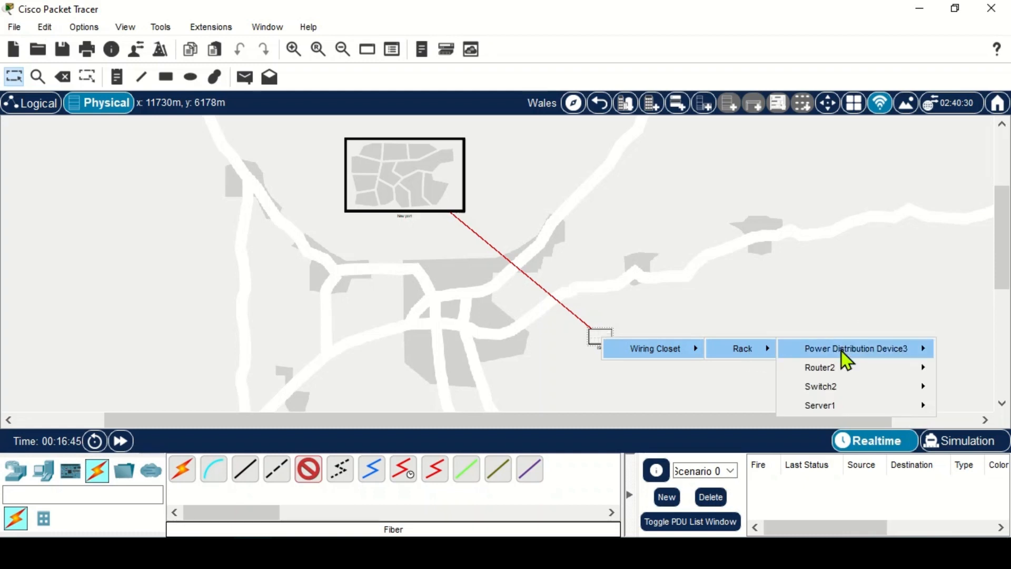
mouse_move(851, 372)
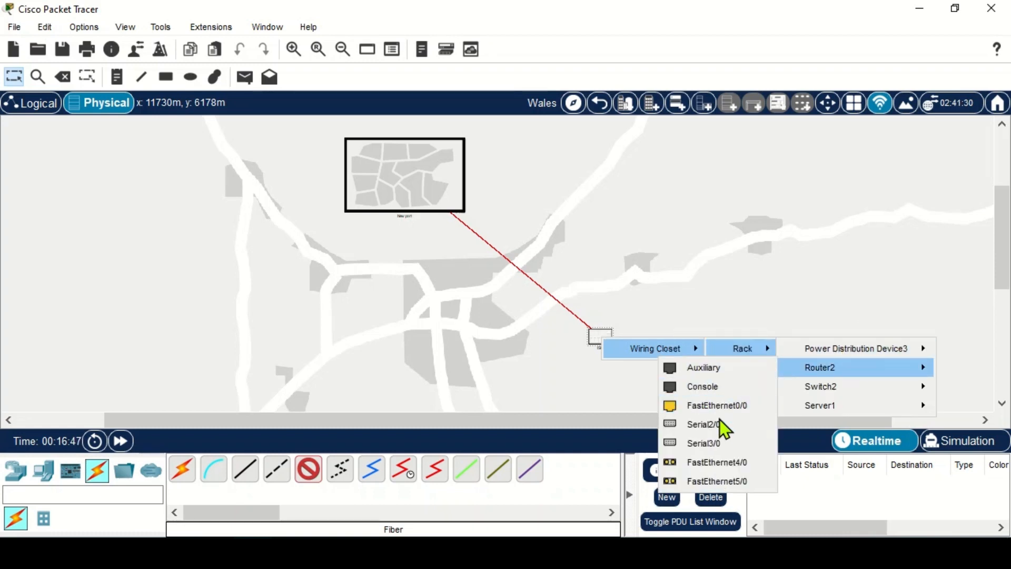
left_click(728, 460)
Run a fiber cable on the Wales map from the ISP's Router2 FastEthernet5/0 port to the Cardiff Remote Office's Router1 FastEthernet5/0 port.
scroll(713, 239, "down", 5)
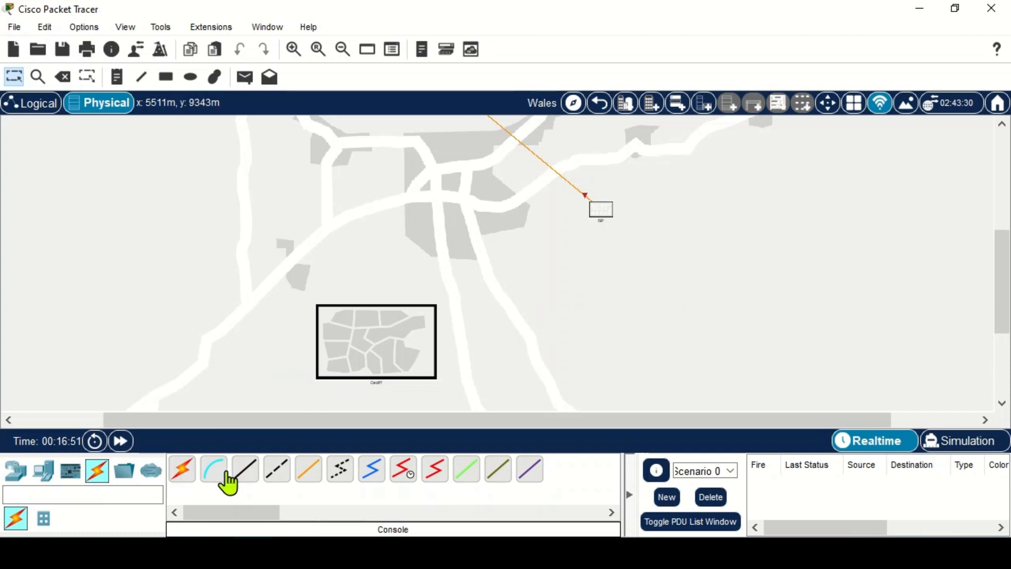
left_click(313, 476)
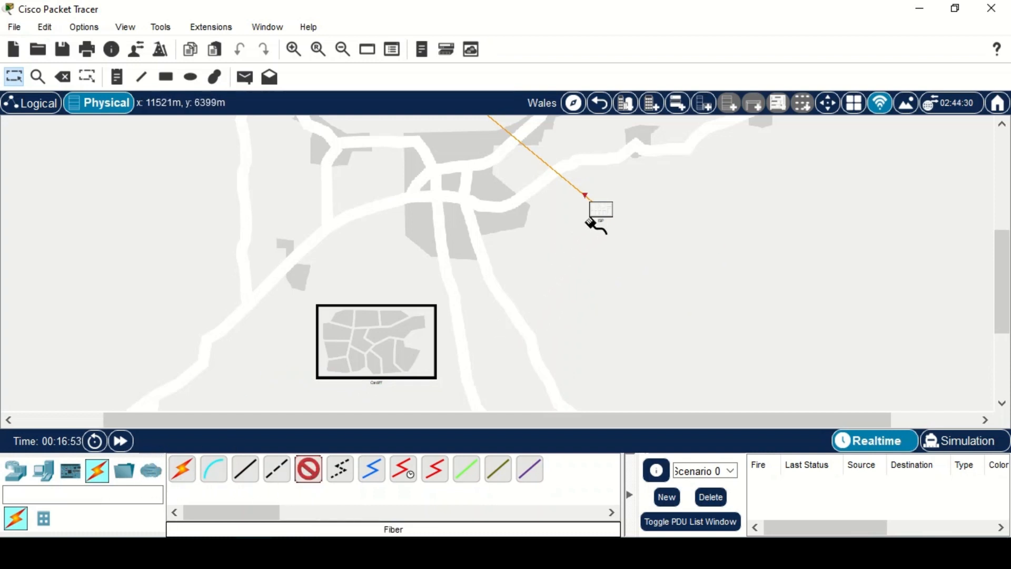
left_click(606, 213)
mouse_move(693, 227)
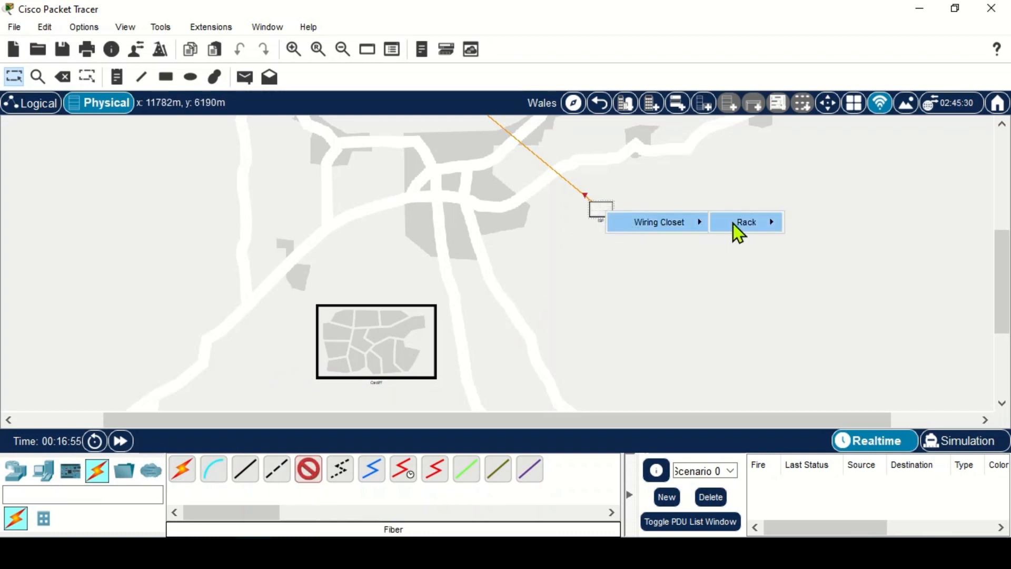
mouse_move(733, 223)
mouse_move(818, 223)
mouse_move(837, 243)
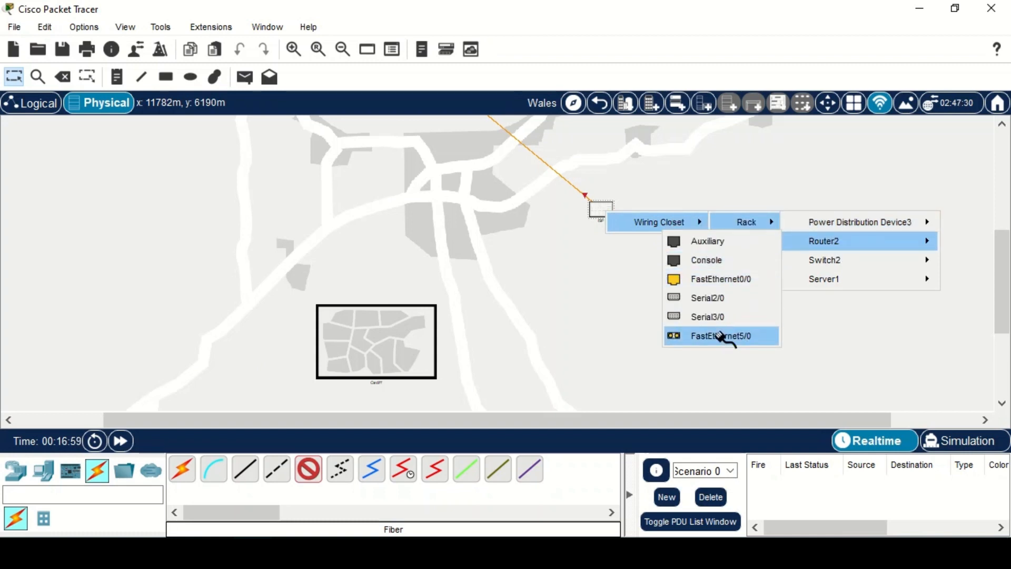
left_click(725, 337)
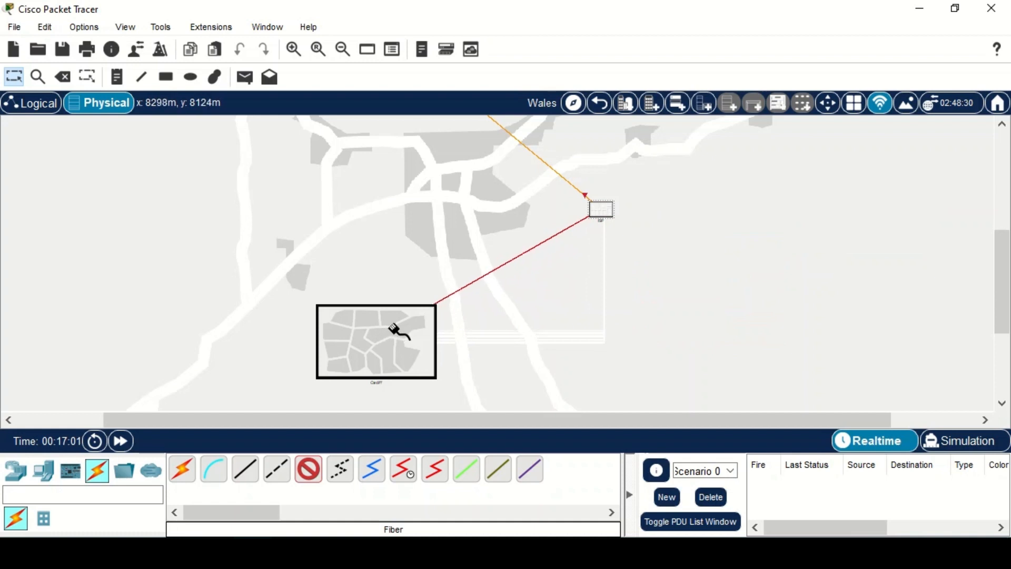
left_click(391, 342)
mouse_move(431, 349)
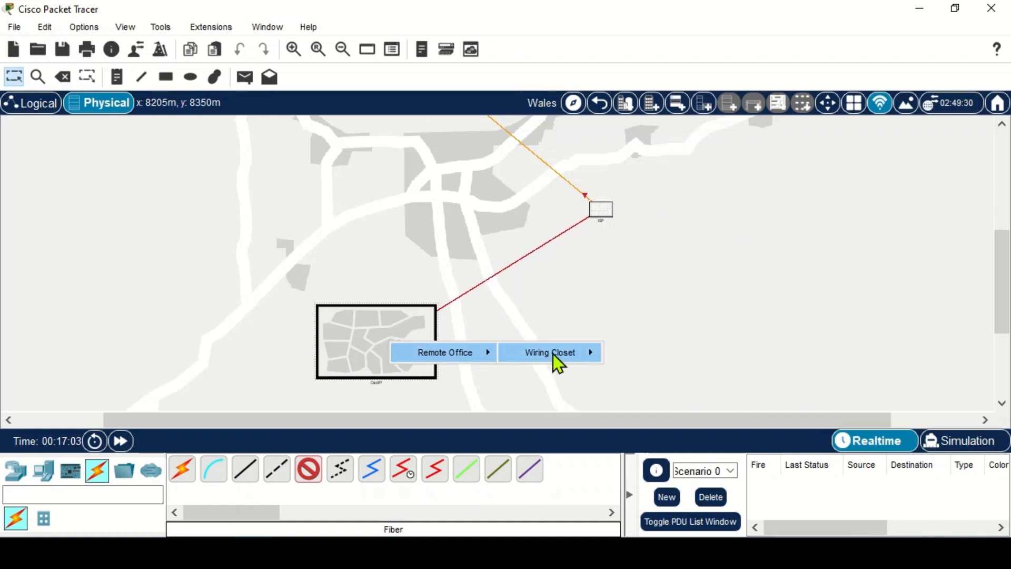
mouse_move(558, 354)
mouse_move(665, 362)
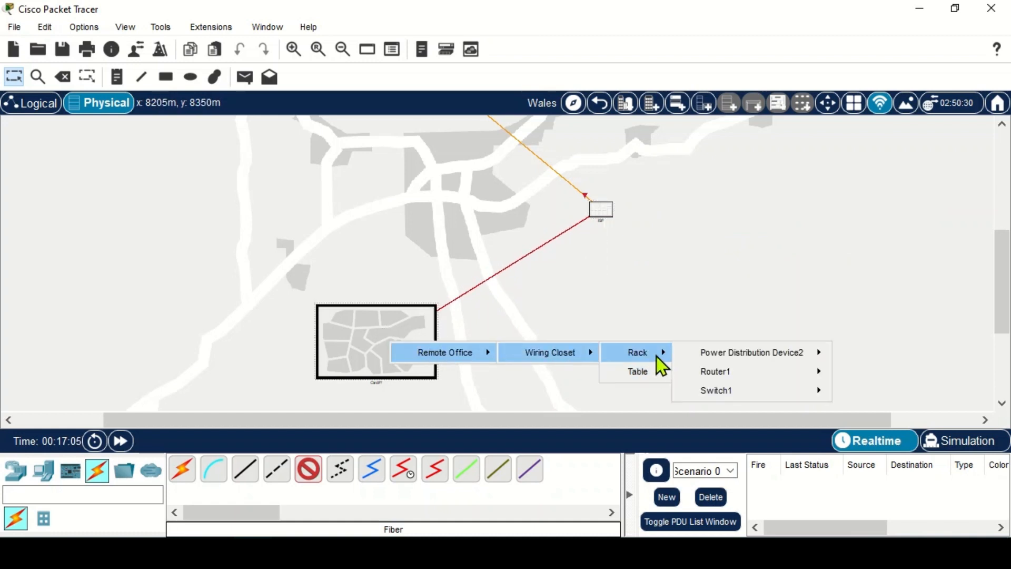
mouse_move(725, 370)
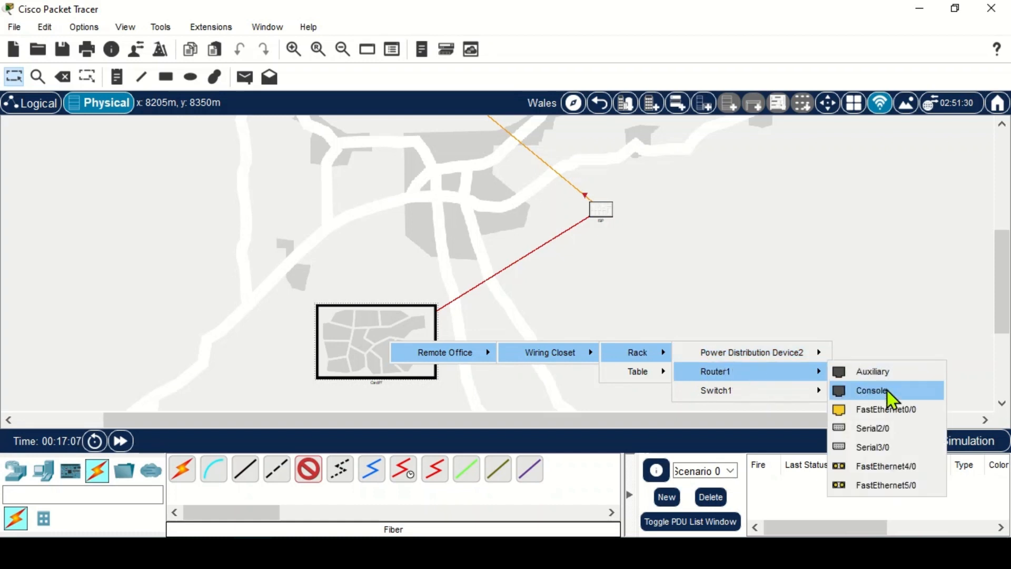
left_click(898, 482)
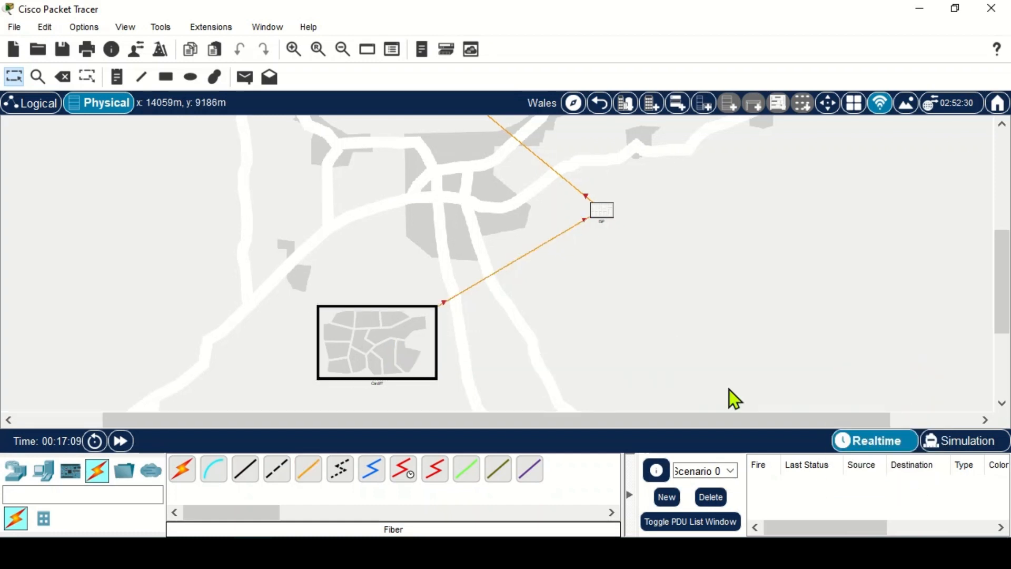
Review the fiber links on the Wales map and inside the Newport city view, and return to the Wales map.
scroll(370, 321, "up", 4)
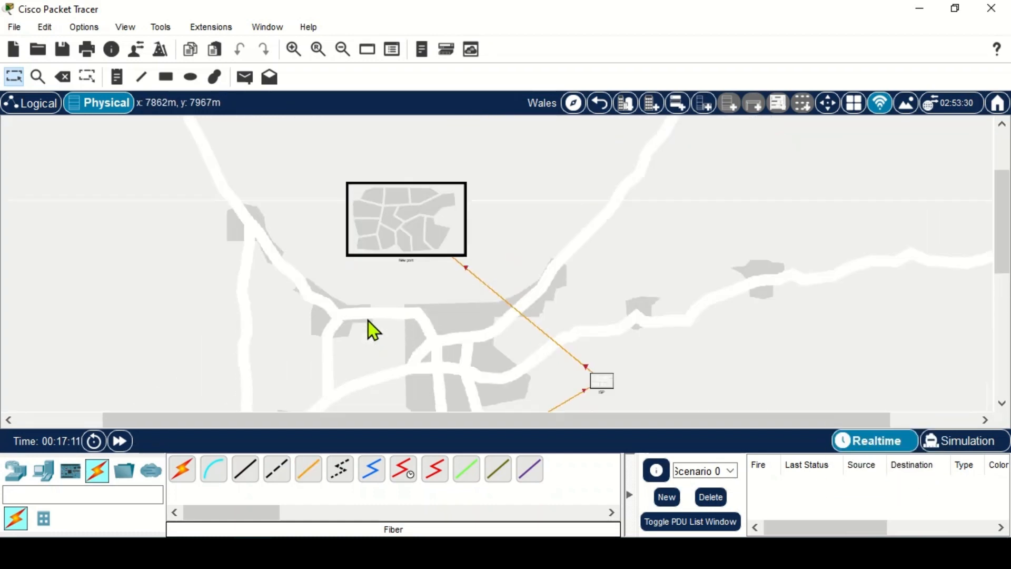
scroll(351, 323, "down", 4)
scroll(419, 349, "up", 4)
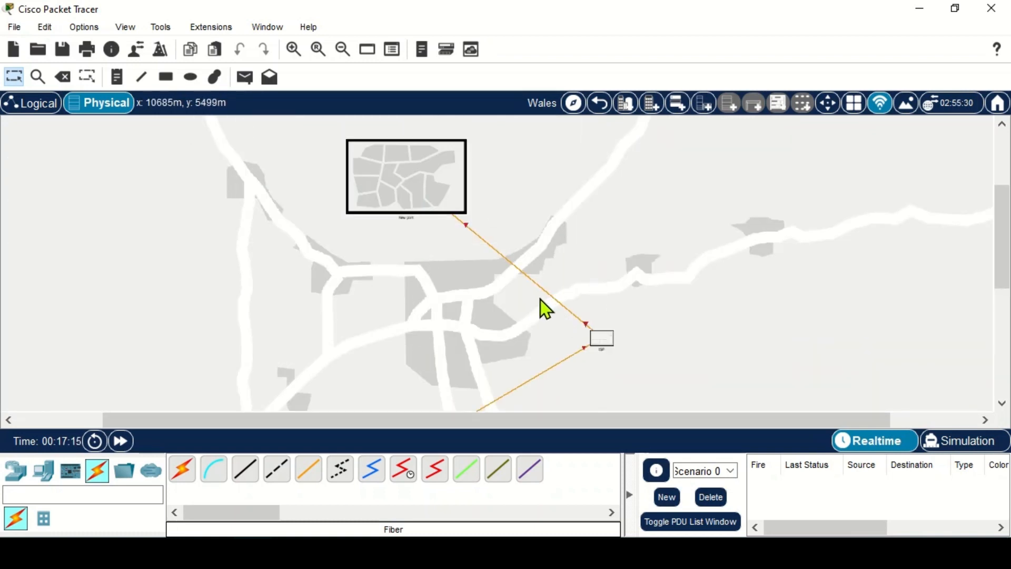
mouse_move(514, 267)
left_click(415, 187)
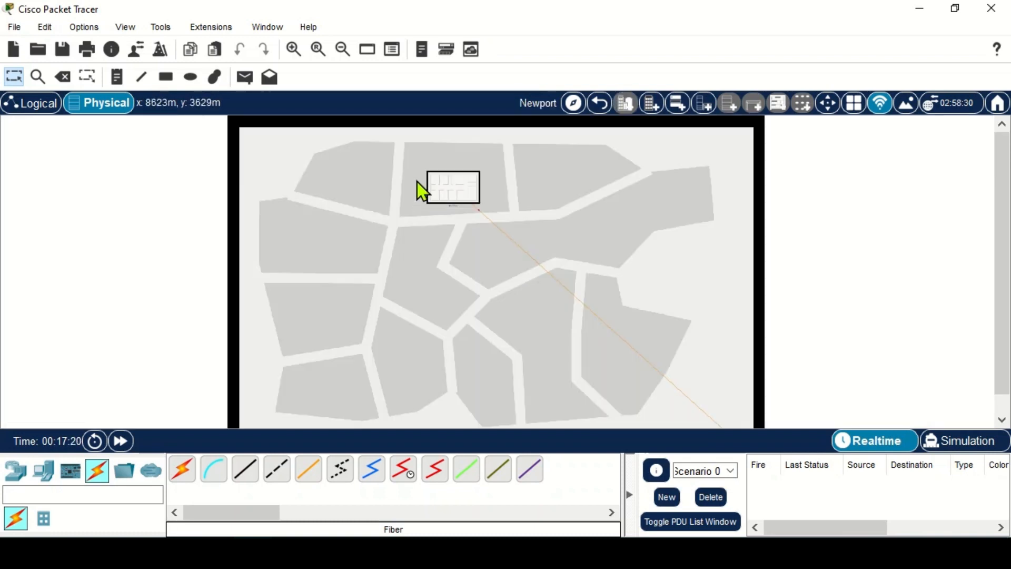
left_click(601, 106)
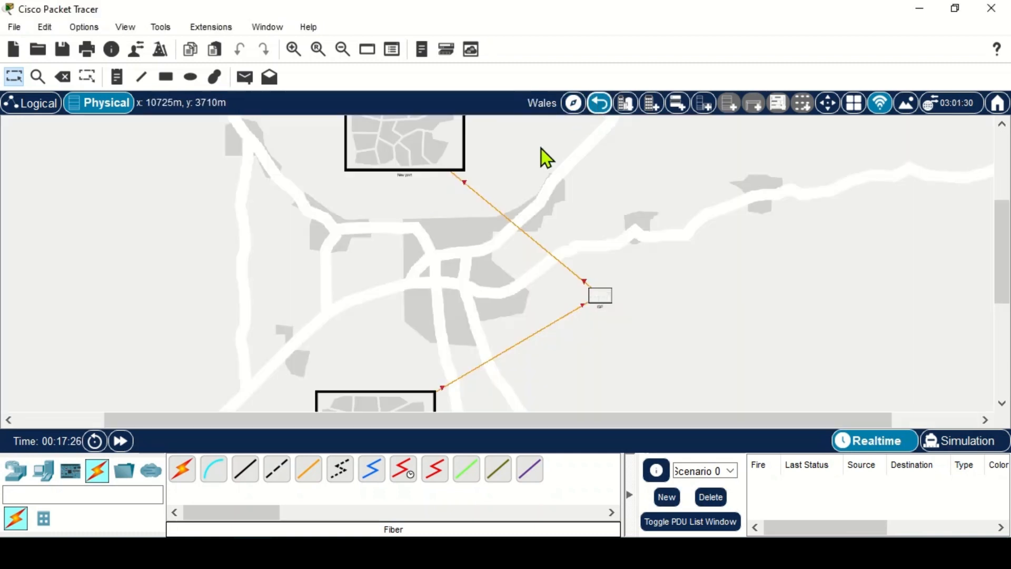
Inspect the rack and table cabling in Newport's Main Office wiring closet, and return to the Wales map.
left_click(429, 172)
left_click(431, 174)
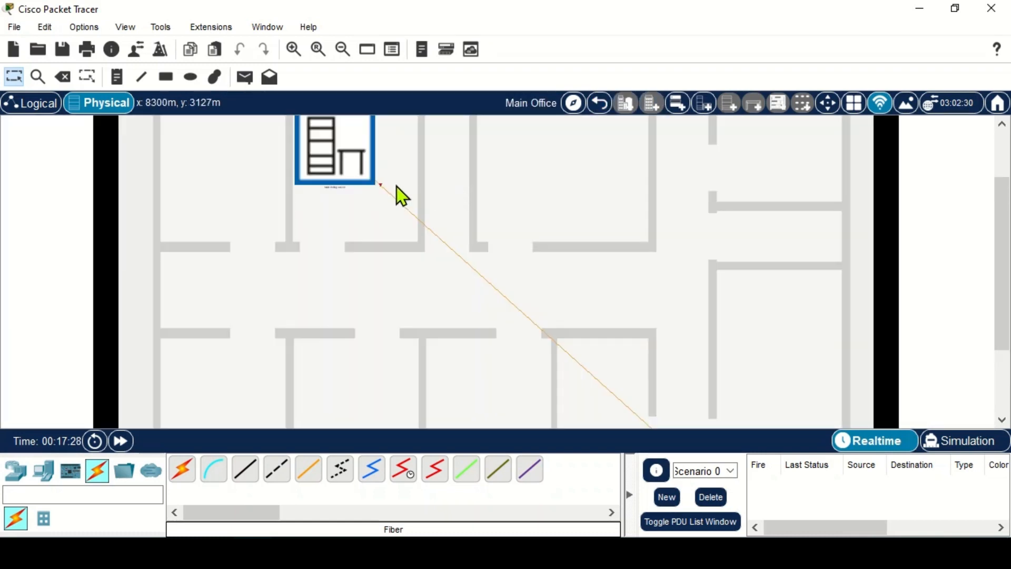
scroll(421, 268, "up", 2)
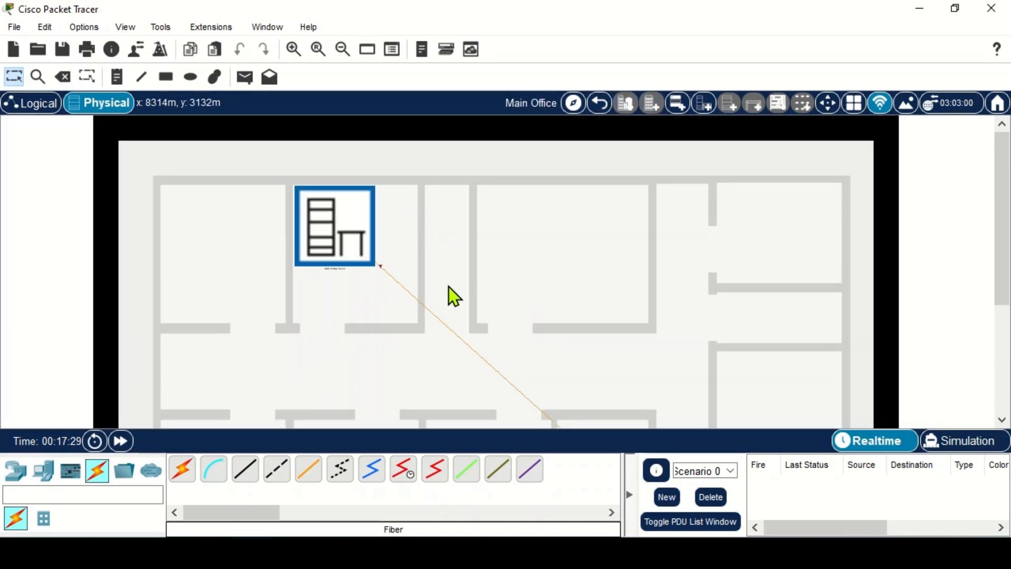
left_click(351, 253)
scroll(221, 294, "down", 3)
scroll(207, 300, "up", 3)
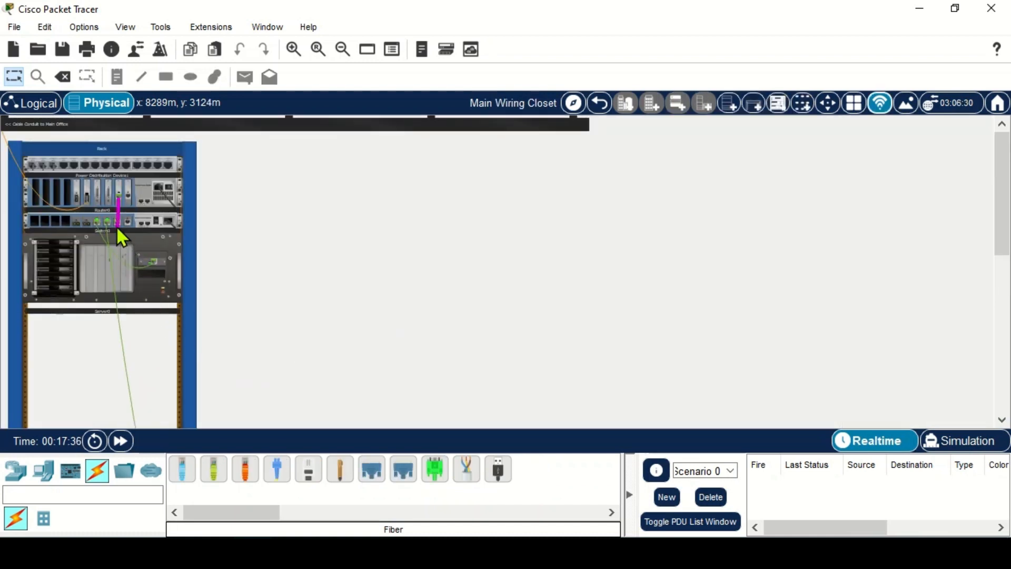
left_click(600, 104)
left_click(600, 104)
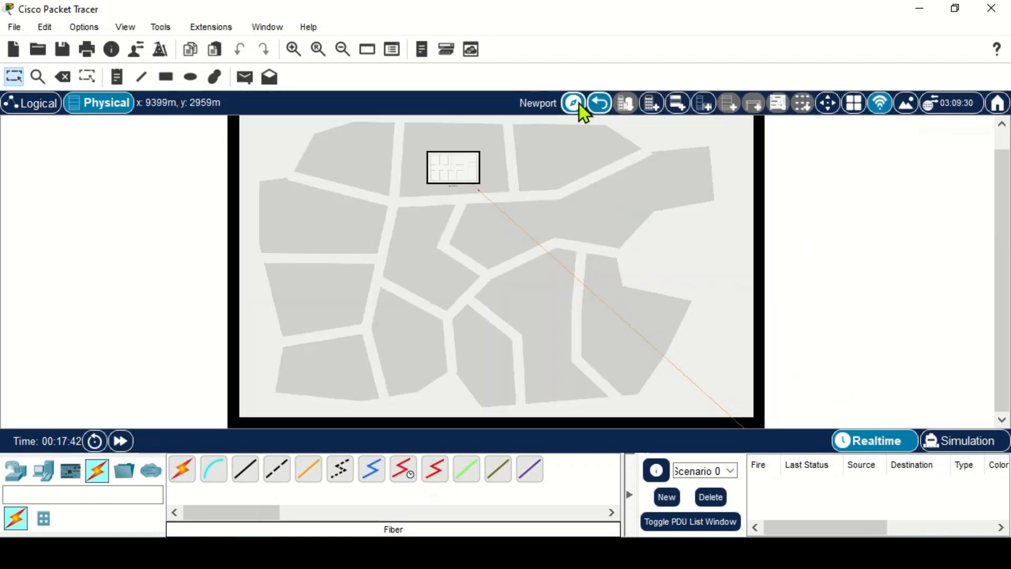
left_click(600, 104)
Inspect the rack cabling and the router's physical modules in the ISP's wiring closet, and return to the Wales map.
scroll(661, 261, "up", 3)
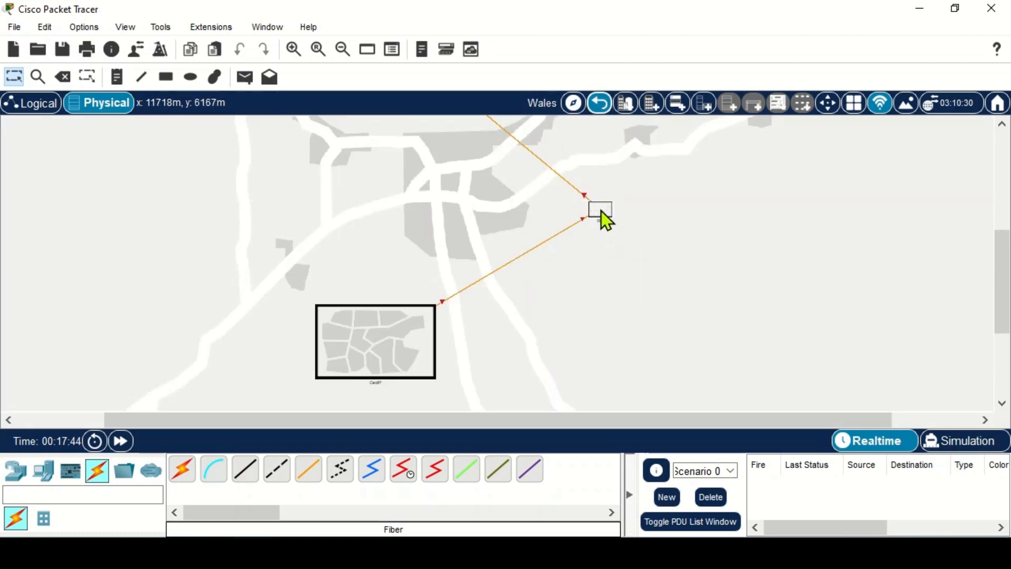
left_click(603, 211)
left_click(390, 181)
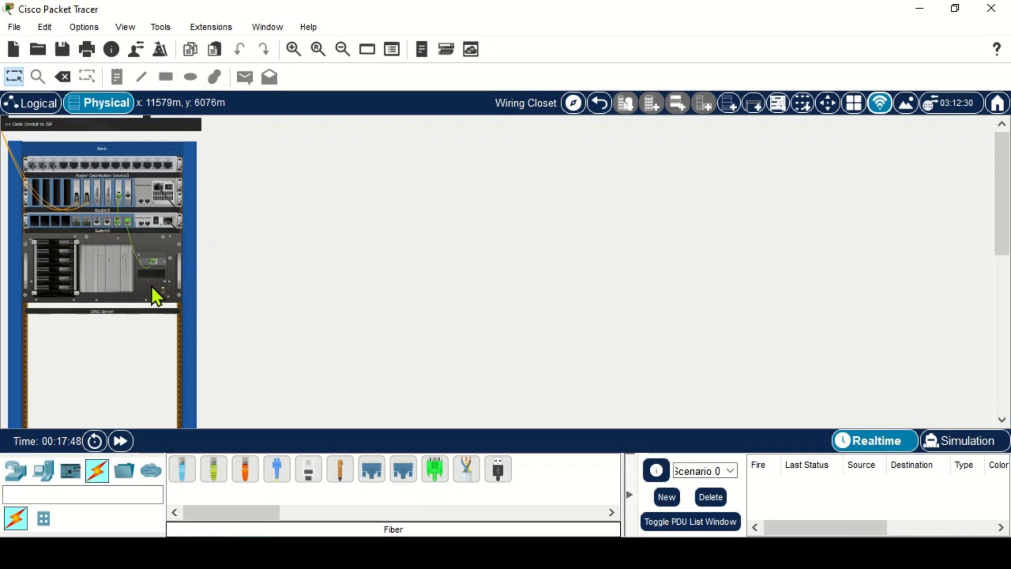
left_click(121, 194)
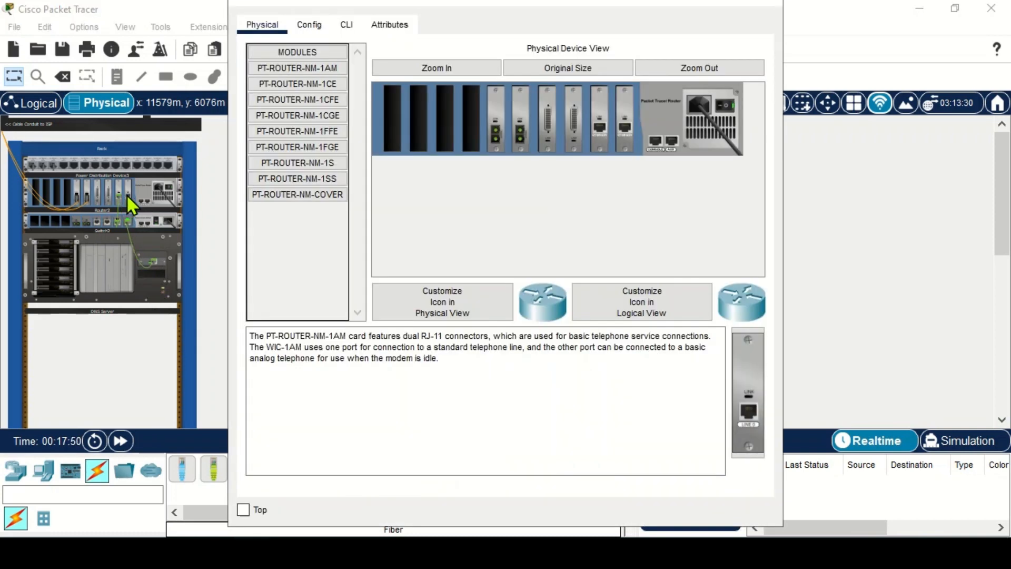
left_click(771, 7)
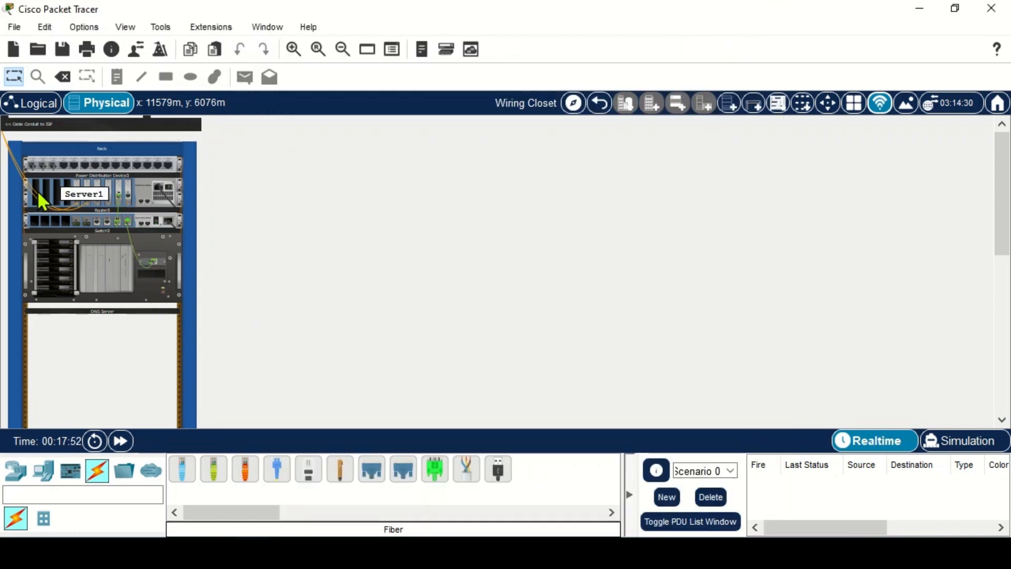
left_click(600, 108)
left_click(605, 110)
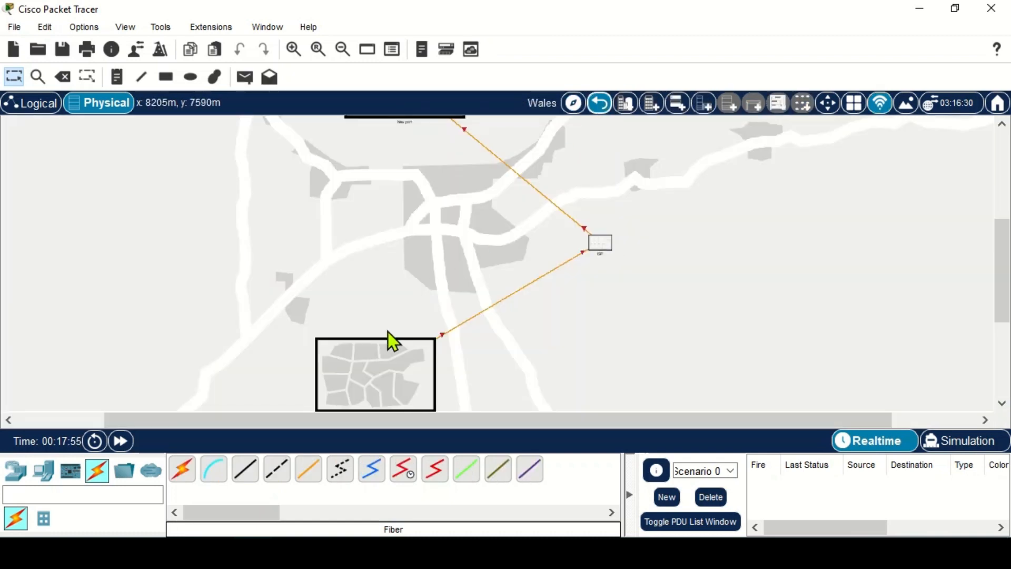
Inspect the rack and PC cabling in Cardiff's Remote Office wiring closet, and return to the Wales map to review the links.
left_click(381, 356)
left_click(332, 303)
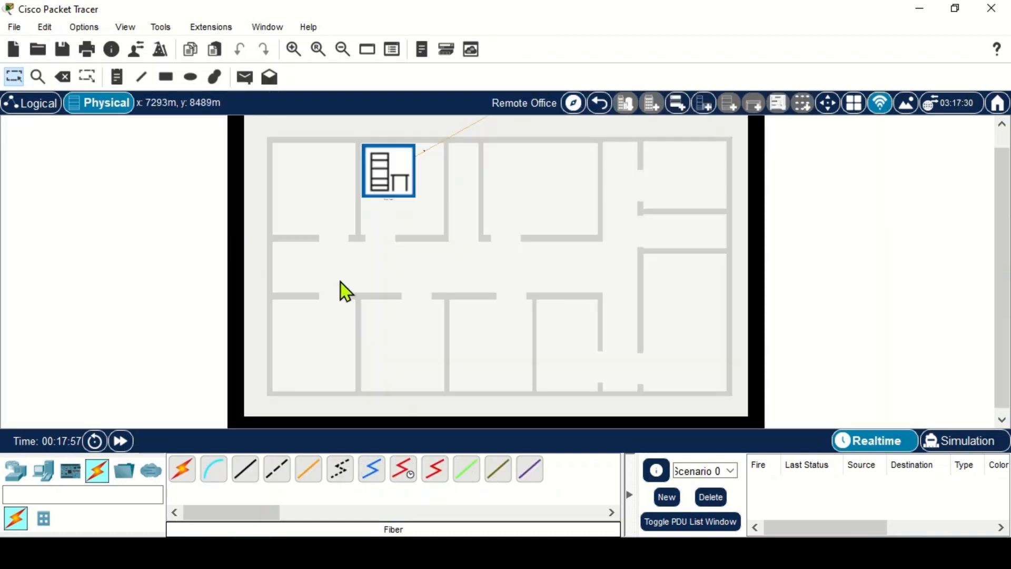
left_click(383, 182)
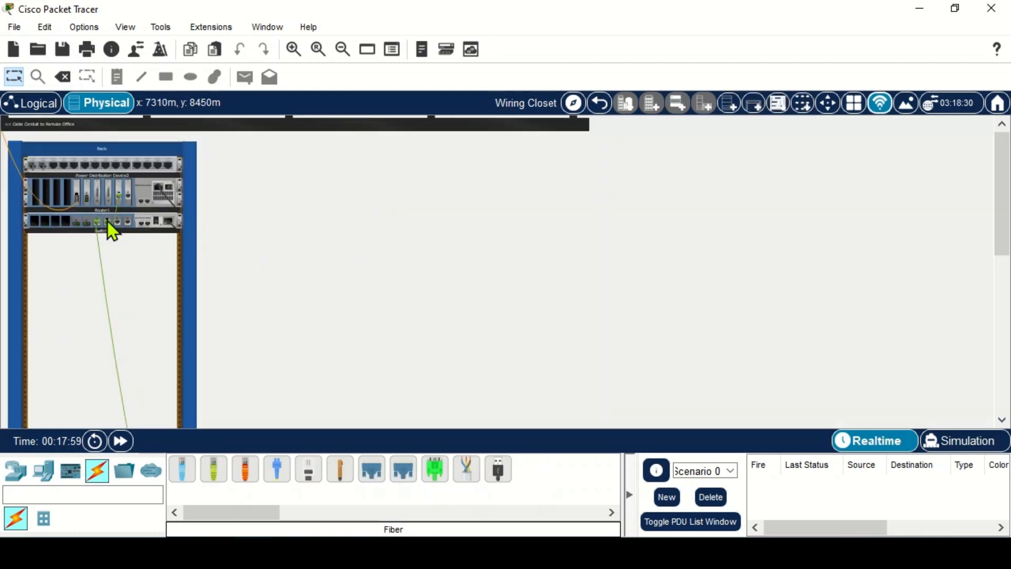
scroll(162, 264, "down", 7)
scroll(162, 263, "up", 7)
scroll(207, 291, "down", 7)
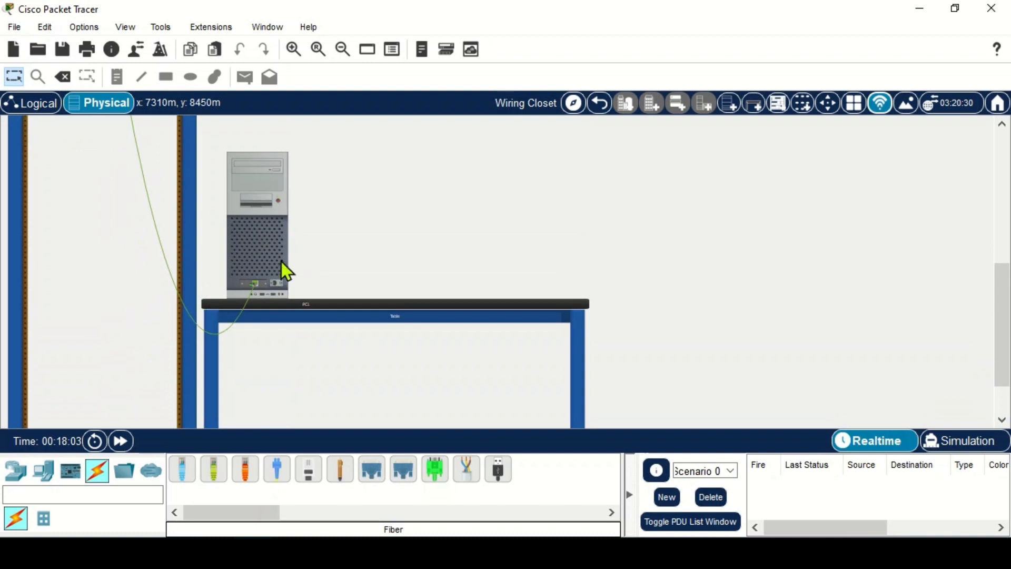
left_click(598, 103)
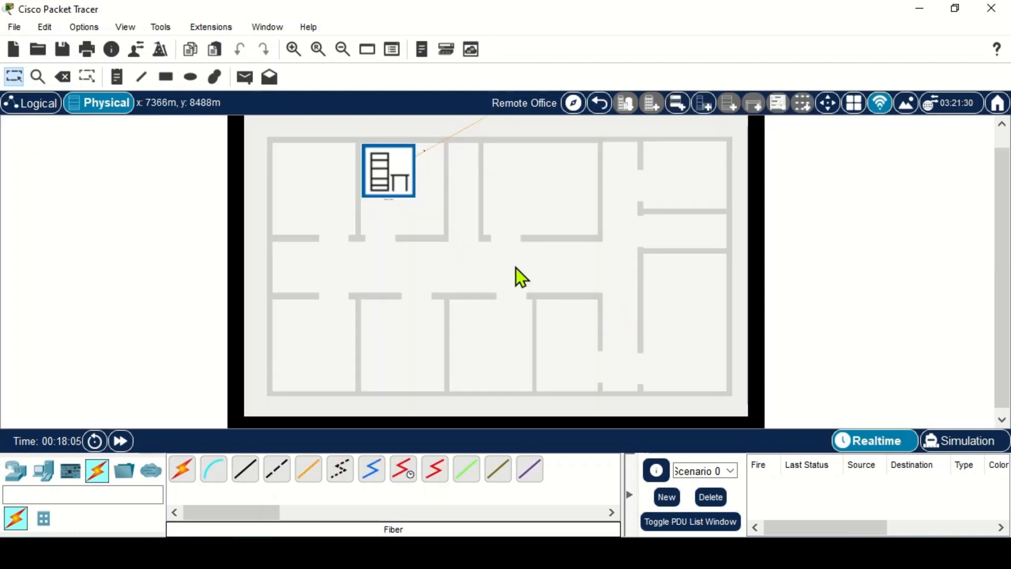
left_click(599, 103)
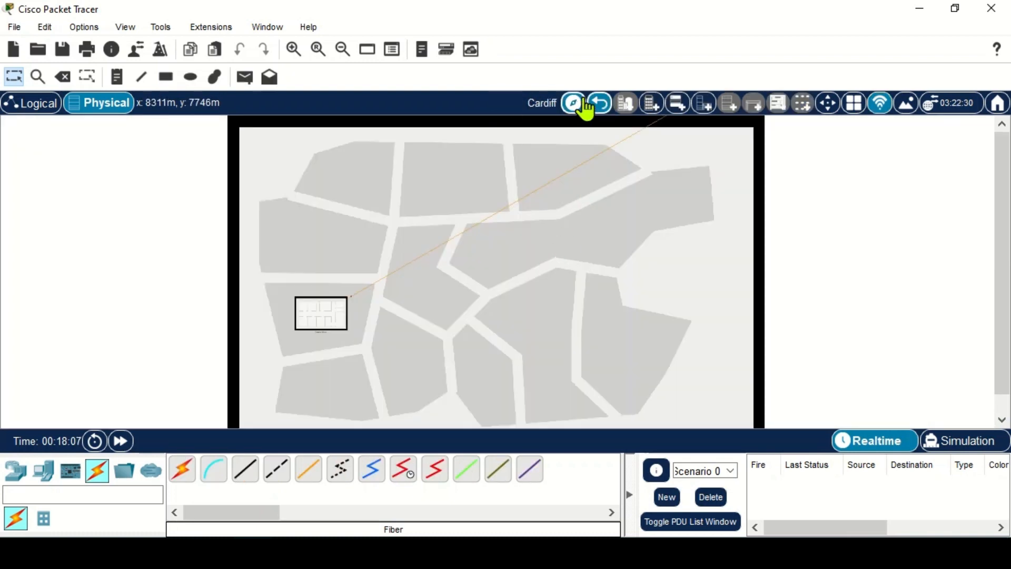
left_click(600, 105)
scroll(569, 236, "down", 4)
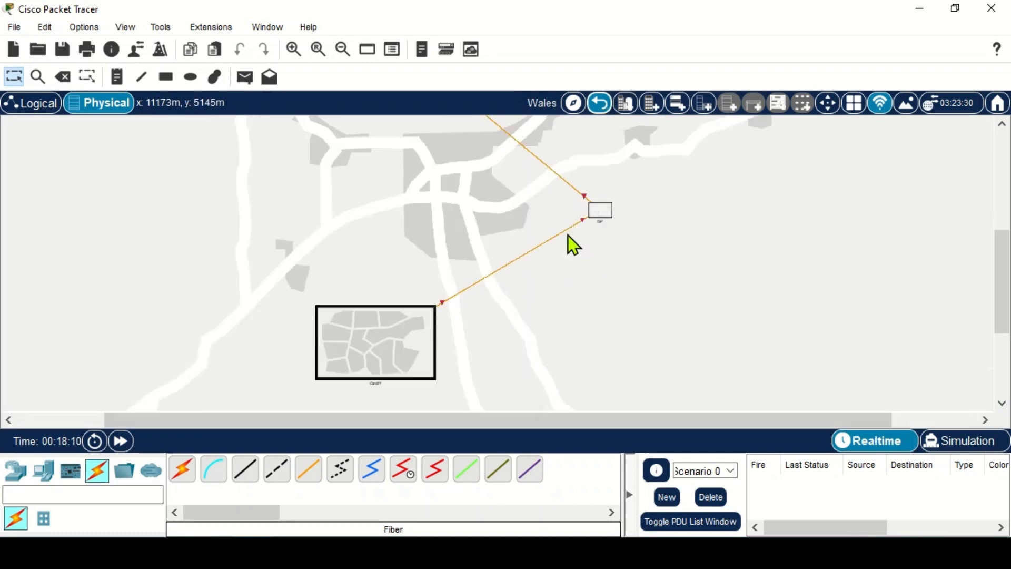
scroll(566, 235, "up", 3)
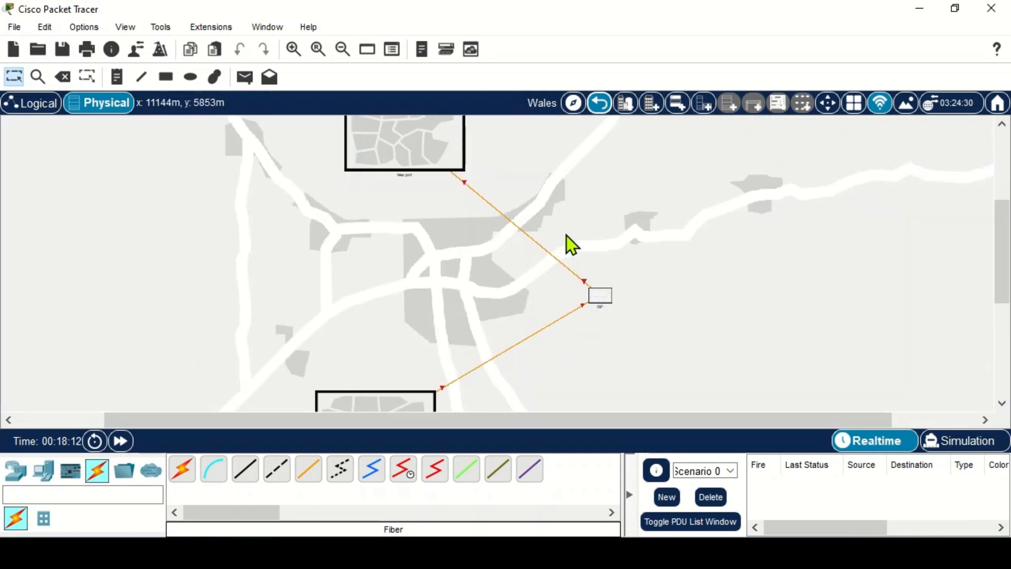
Switch to the logical topology and move Switch0 and Router2 away from the overlapping devices into open workspace.
left_click(45, 111)
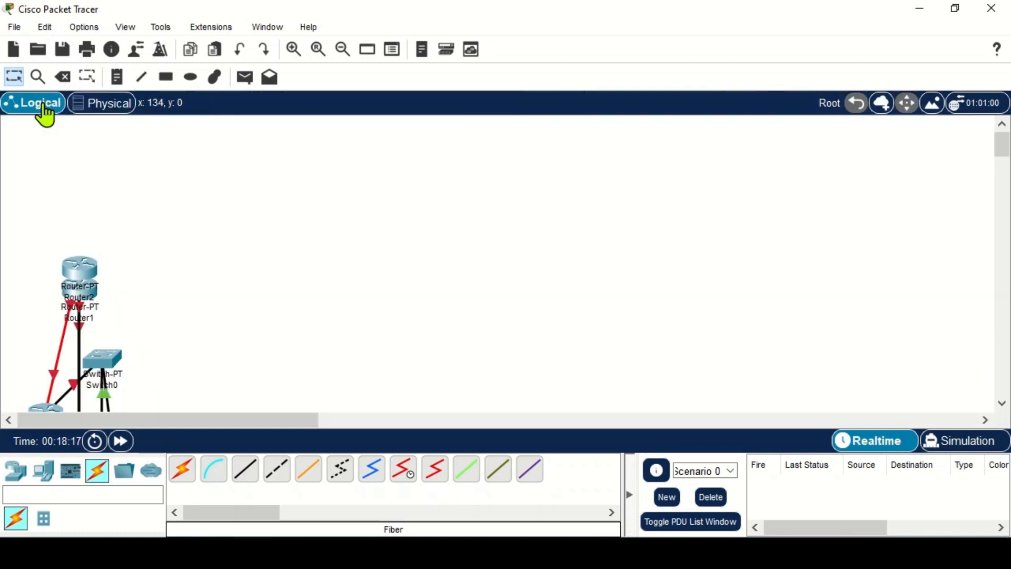
scroll(326, 236, "down", 5)
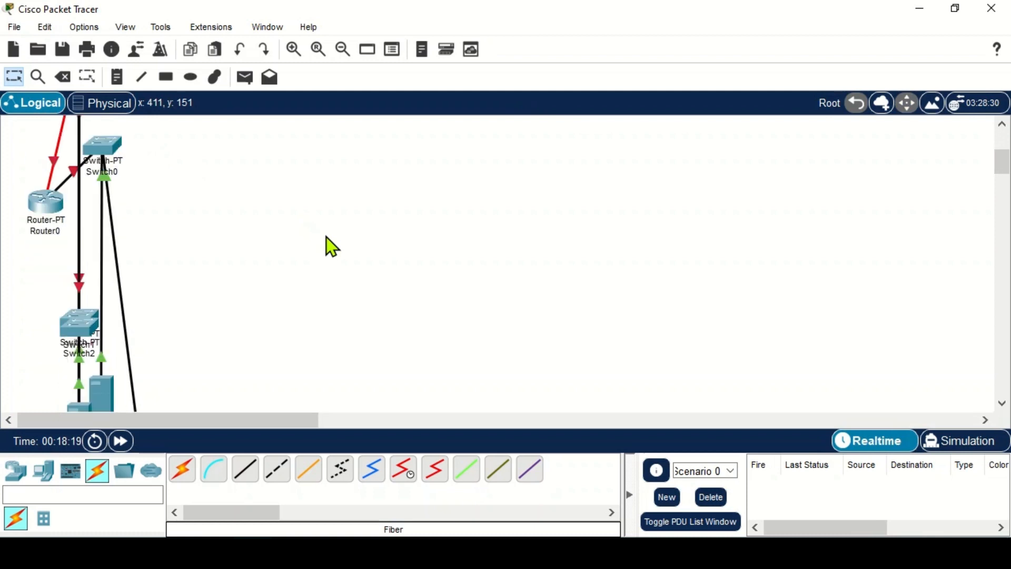
scroll(327, 236, "up", 4)
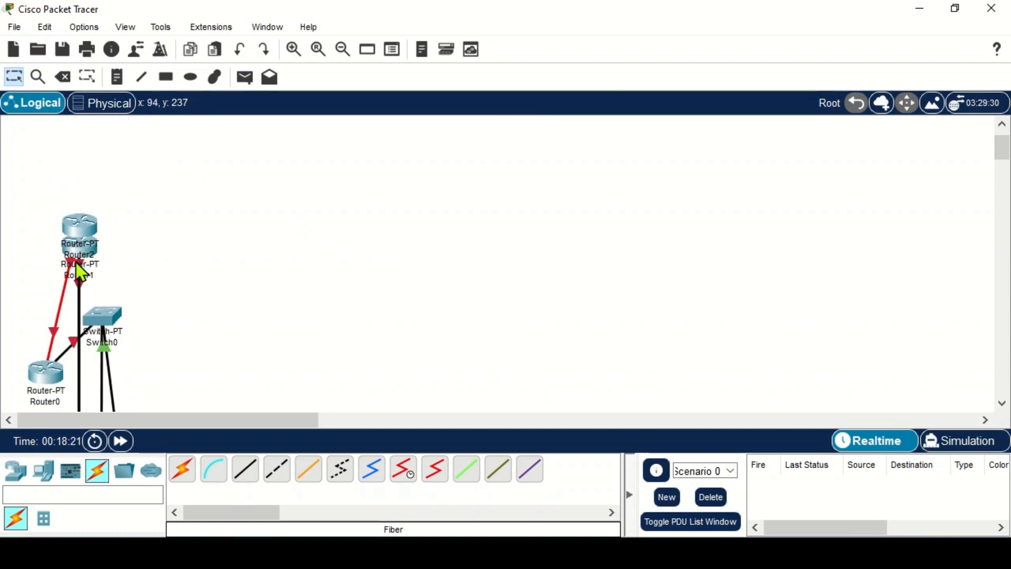
scroll(97, 258, "down", 2)
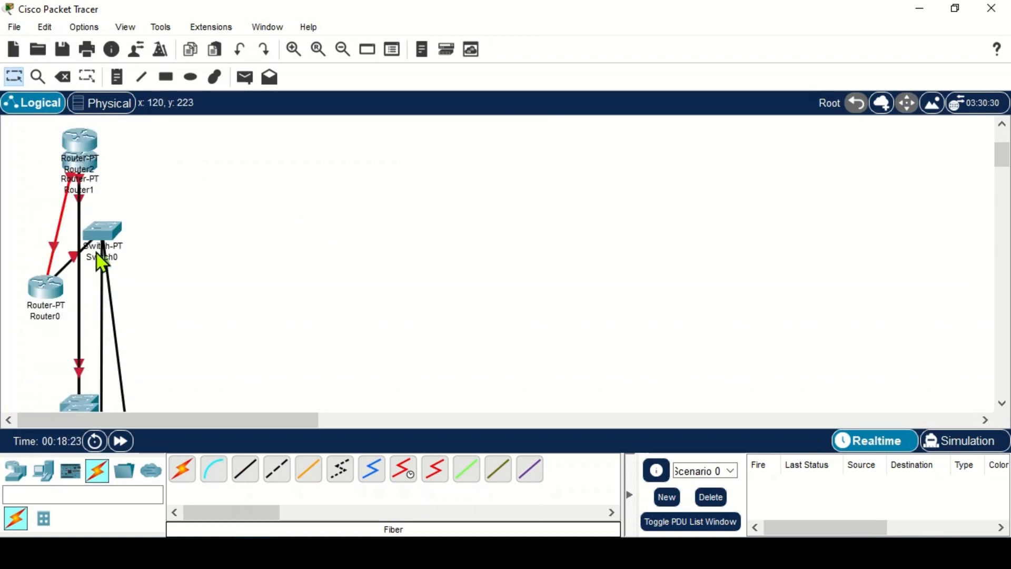
left_click_drag(106, 234, 344, 282)
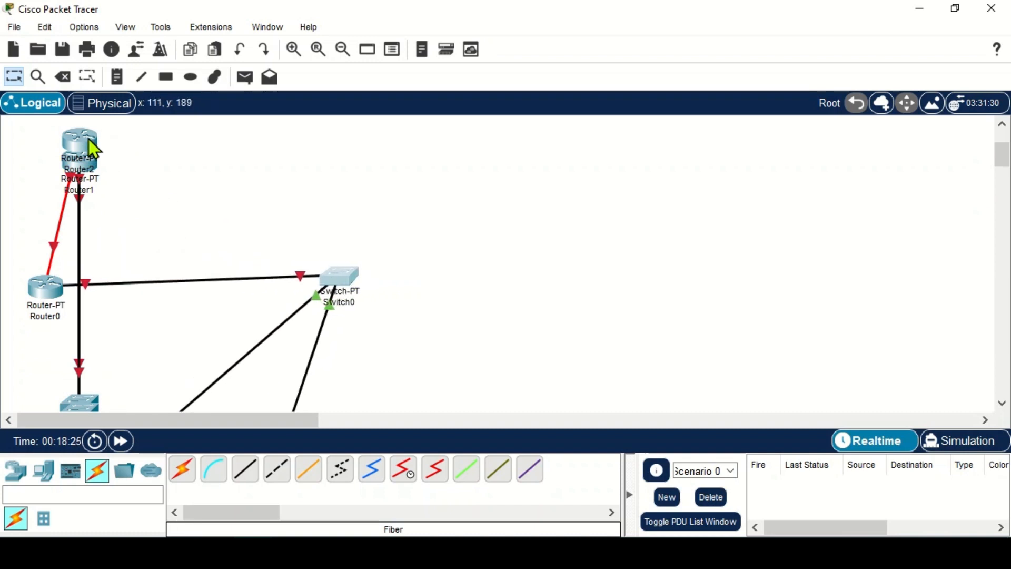
left_click_drag(89, 139, 407, 187)
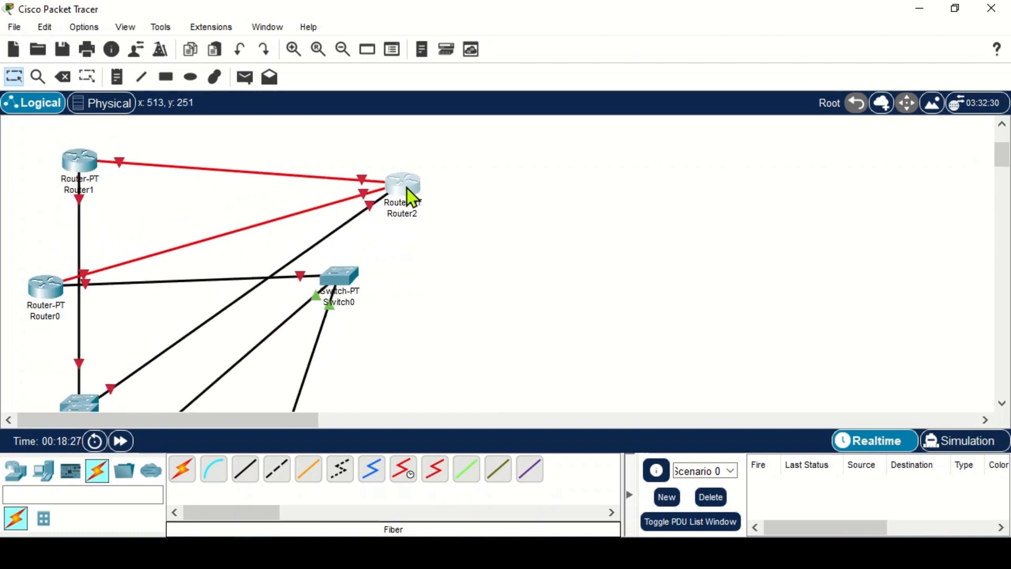
Try placing Router0 and Switch0 on the far side of Router2, and compare the arrangement with the physical Wales map.
left_click_drag(360, 272, 574, 334)
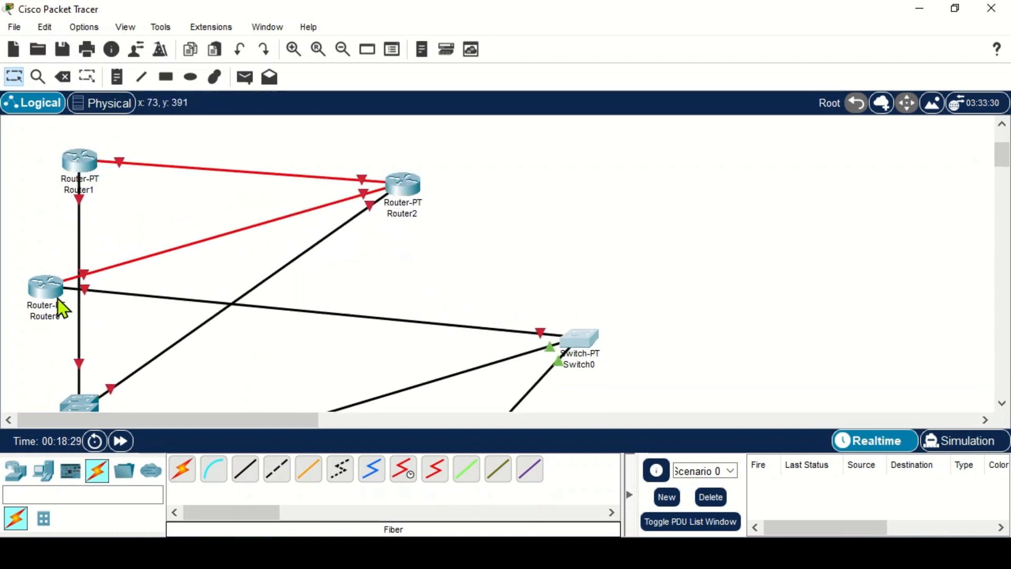
left_click_drag(58, 300, 565, 185)
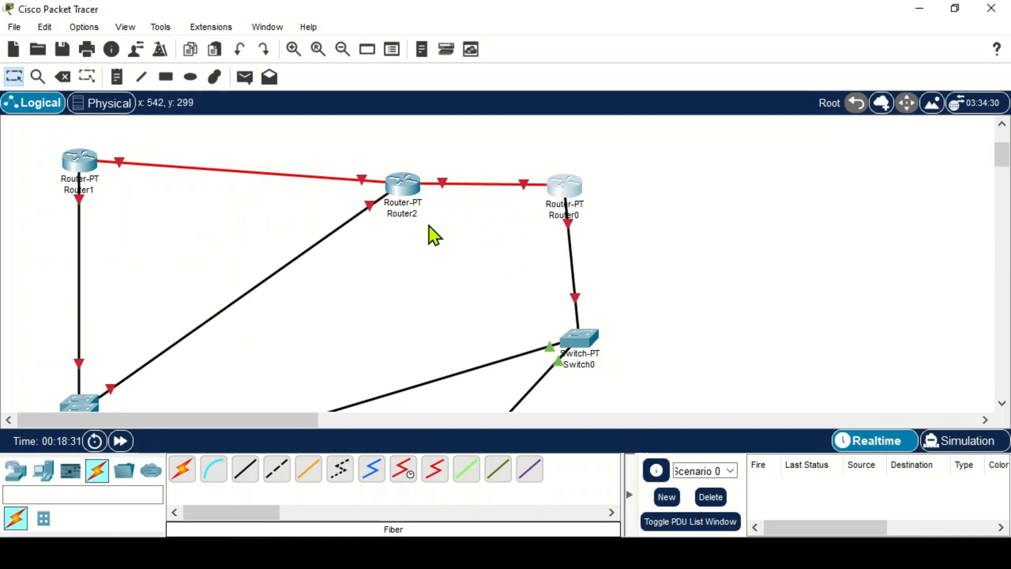
left_click_drag(399, 186, 295, 209)
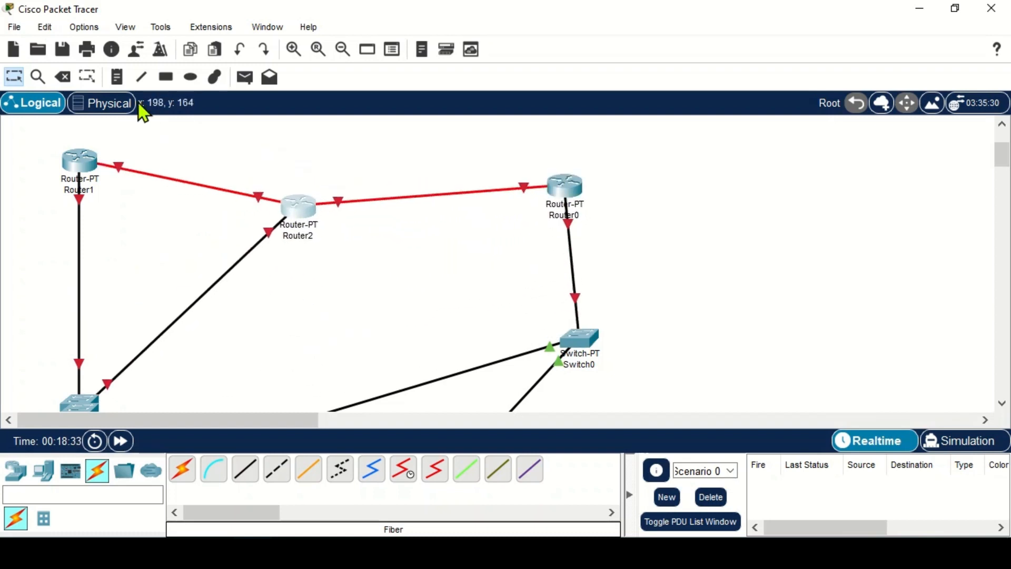
left_click(111, 104)
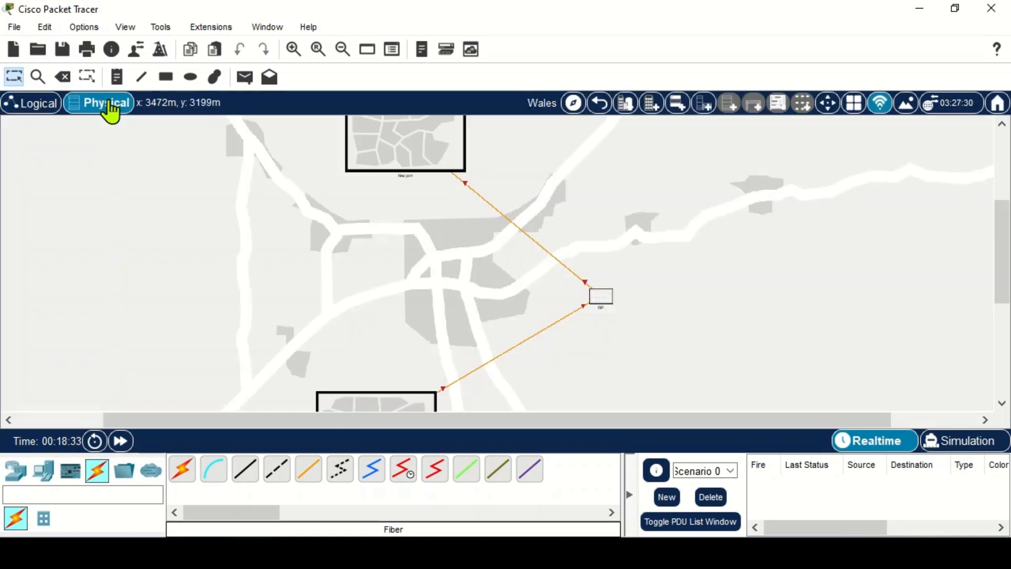
left_click(38, 103)
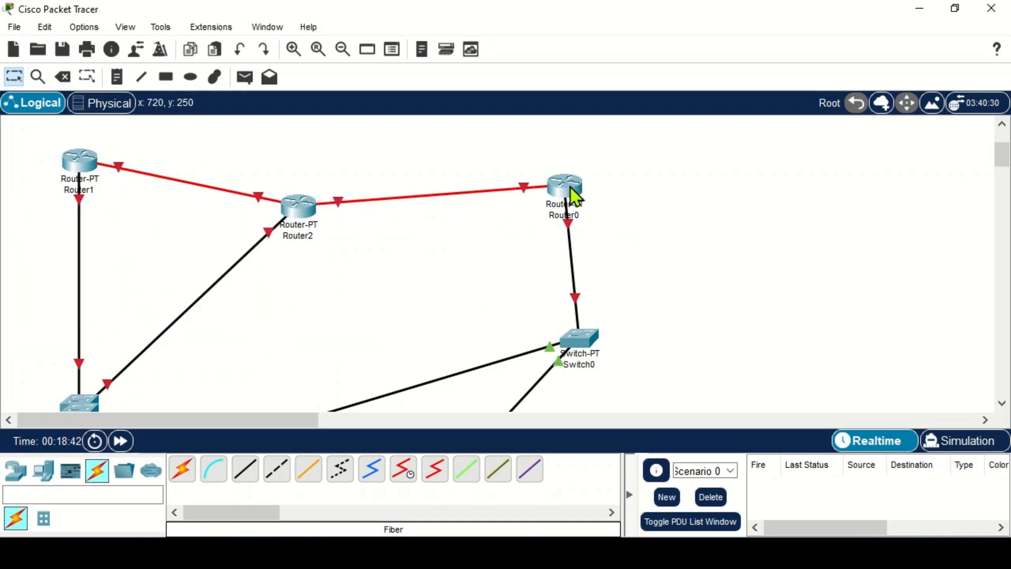
Rearrange the routers so Router2 sits between Router0 and Router1, and move Switch0 beside Router0.
left_click_drag(572, 189, 164, 145)
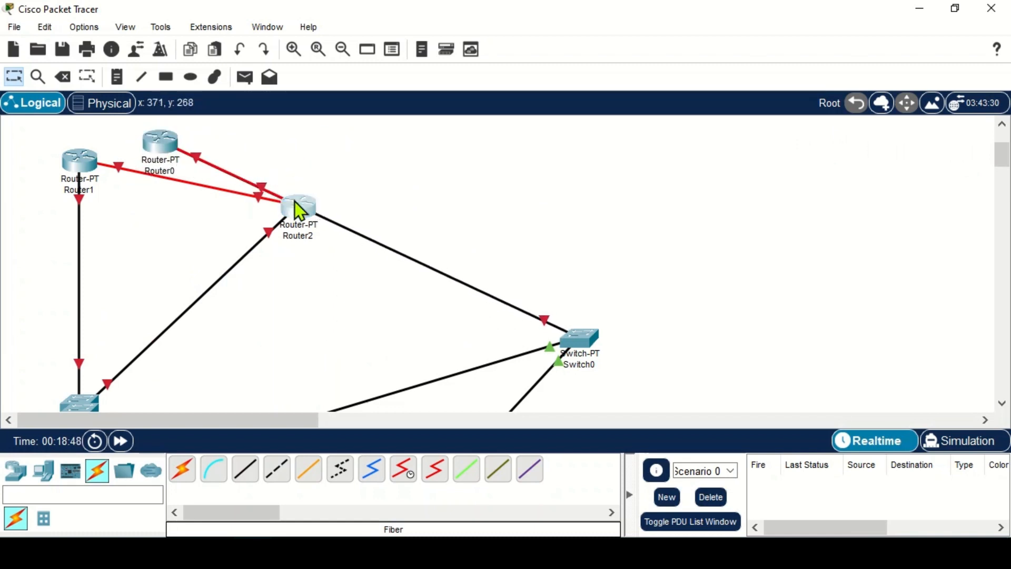
left_click_drag(297, 209, 372, 198)
left_click_drag(79, 176, 684, 196)
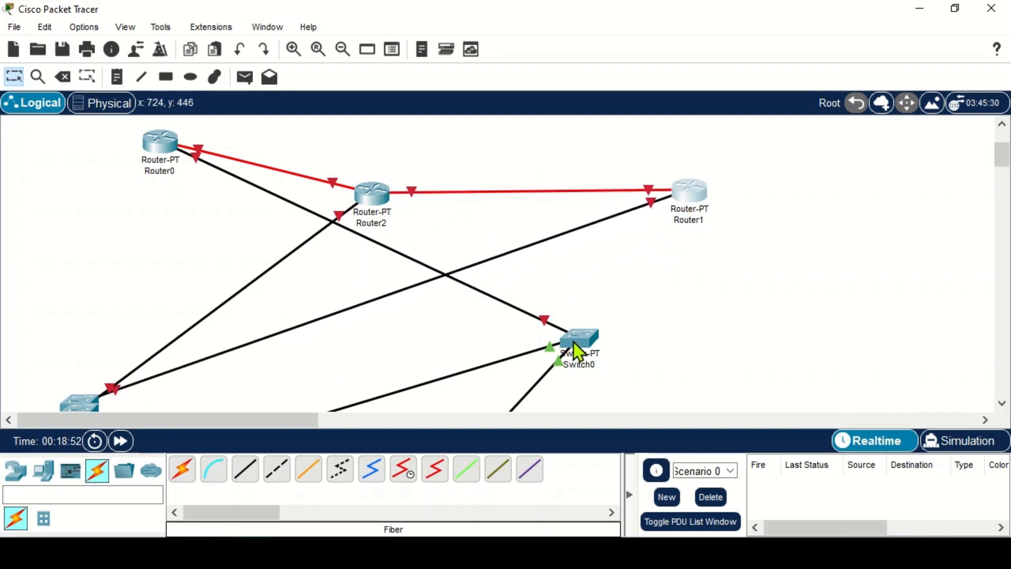
left_click_drag(573, 342, 93, 176)
Move Server0 away from the overlapping Switch1 and Switch2, up towards Switch0.
scroll(115, 226, "down", 5)
scroll(141, 282, "up", 3)
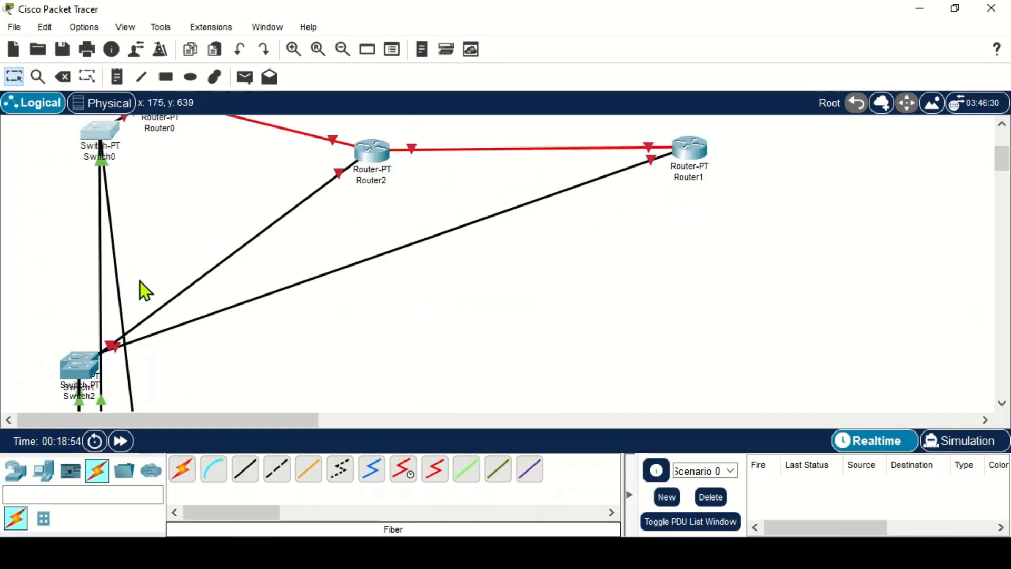
scroll(148, 295, "down", 2)
left_click_drag(112, 322, 67, 170)
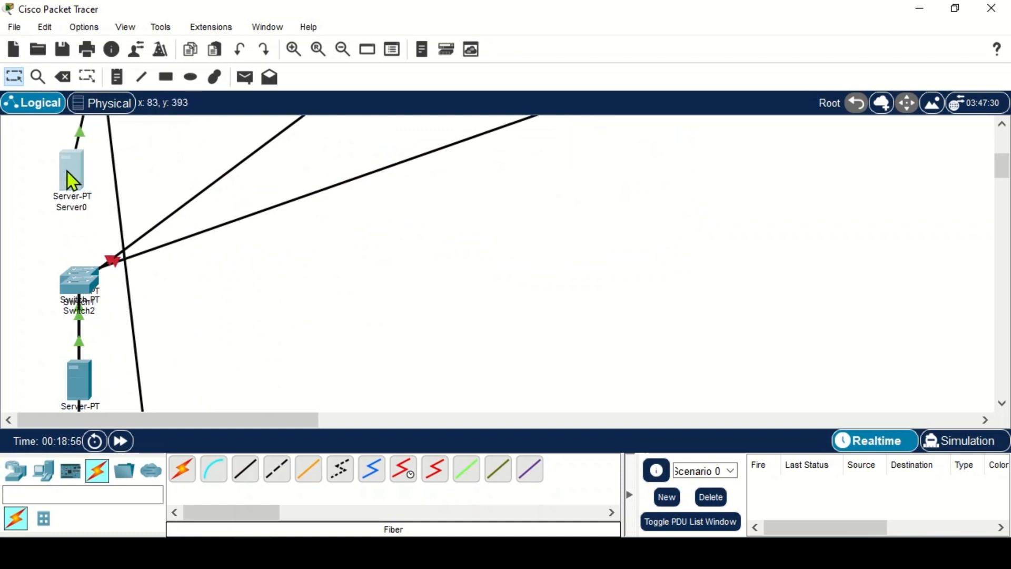
scroll(68, 174, "up", 4)
left_click_drag(74, 340, 90, 267)
Bring PC0 up from the lower workspace to just beneath Switch0.
scroll(90, 269, "down", 6)
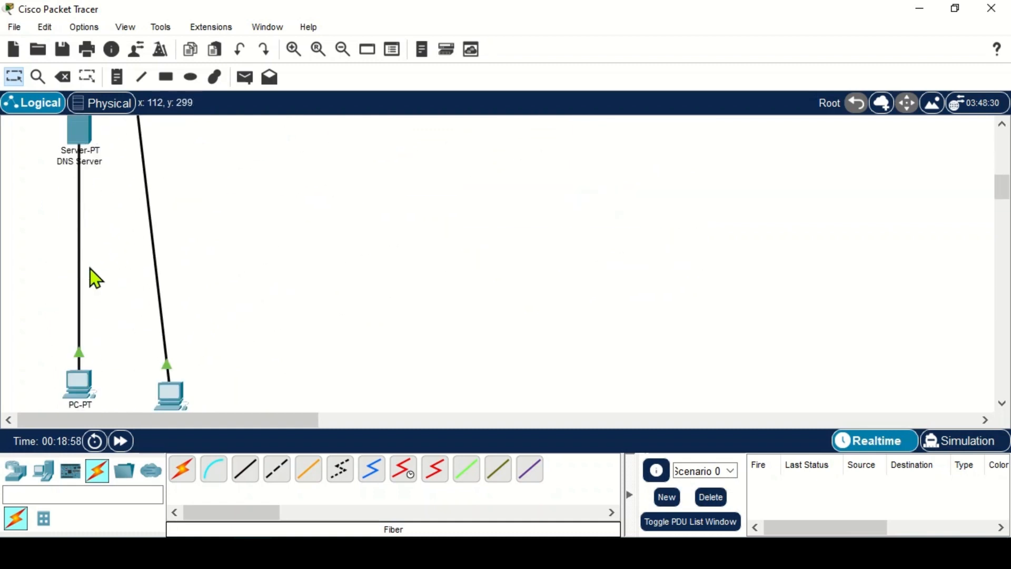
scroll(90, 268, "down", 2)
left_click_drag(169, 308, 150, 150)
scroll(158, 147, "up", 5)
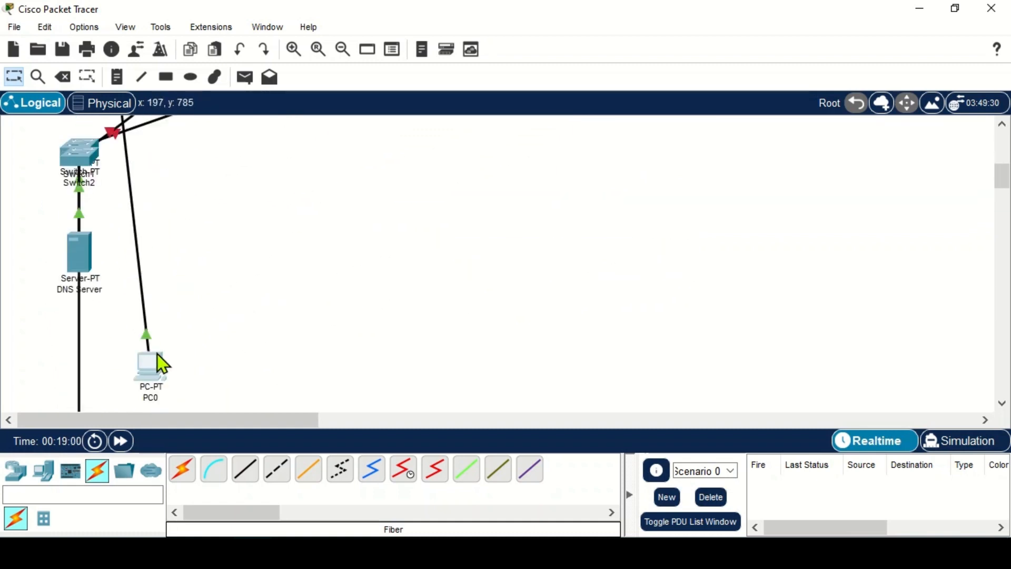
left_click_drag(157, 363, 140, 185)
scroll(147, 237, "up", 5)
left_click_drag(133, 388, 101, 188)
Place Server0 above Switch0 and adjust PC0 below the switch so their links are easy to see.
scroll(101, 188, "up", 5)
left_click_drag(64, 351, 71, 203)
scroll(190, 317, "down", 3)
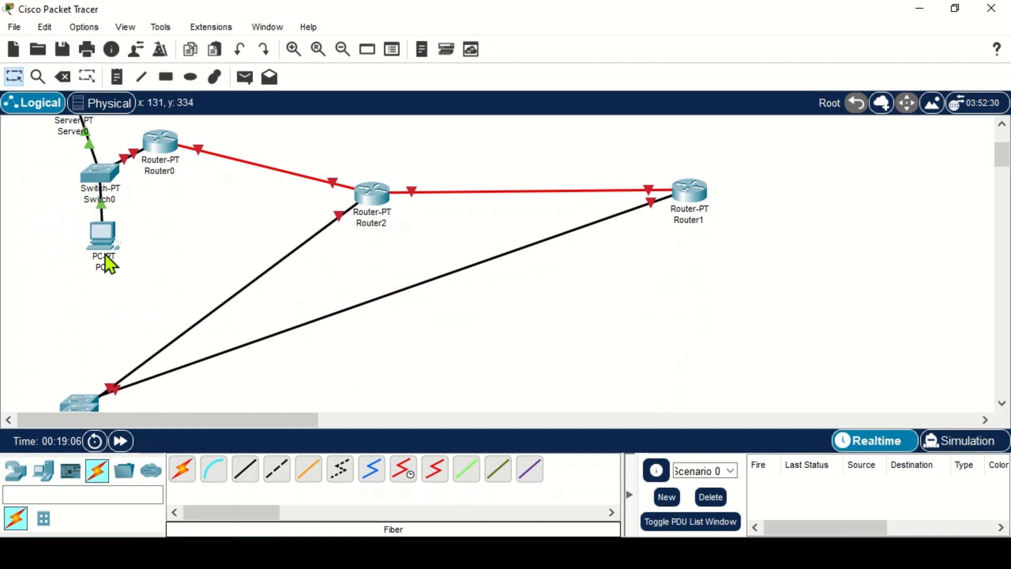
left_click_drag(108, 264, 92, 276)
Align Router2 and Router1 in a horizontal row with Router0, spacing the three routers apart.
scroll(158, 397, "down", 1)
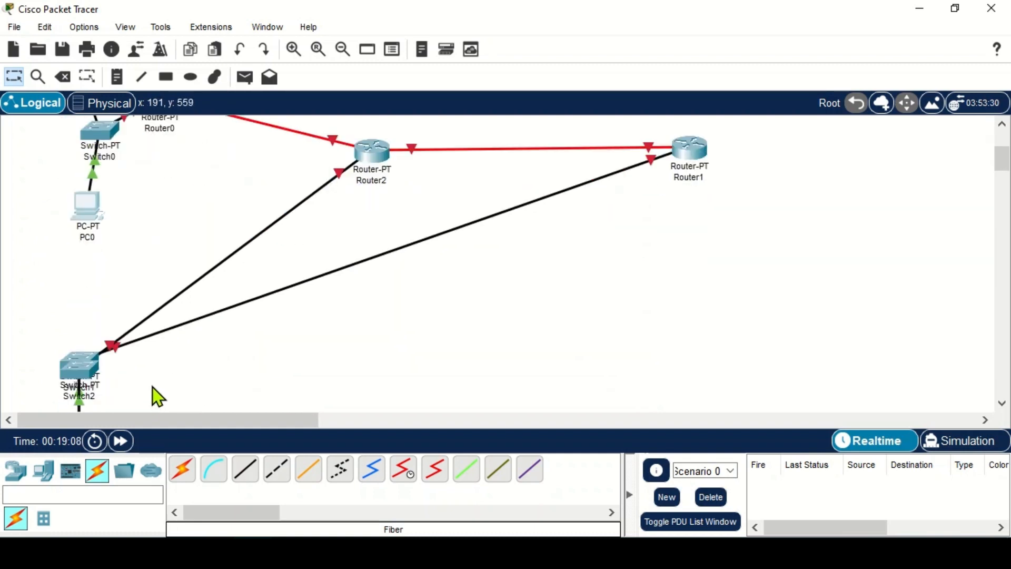
scroll(153, 387, "up", 3)
left_click_drag(372, 285, 472, 235)
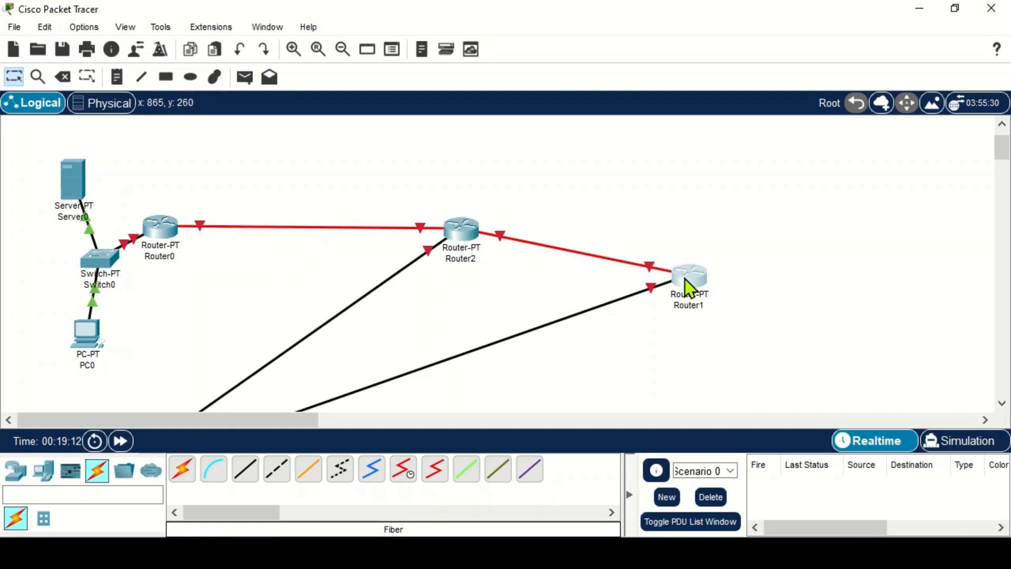
left_click_drag(687, 288, 704, 242)
Separate Switch2 from Switch1 and place it just below Router2.
scroll(702, 263, "down", 5)
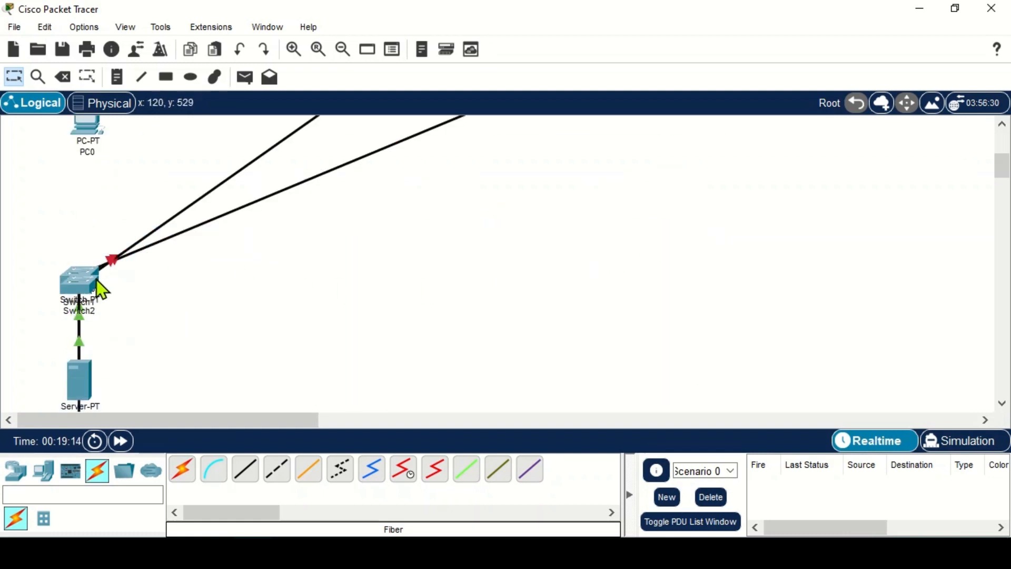
left_click_drag(94, 287, 682, 204)
scroll(681, 203, "up", 5)
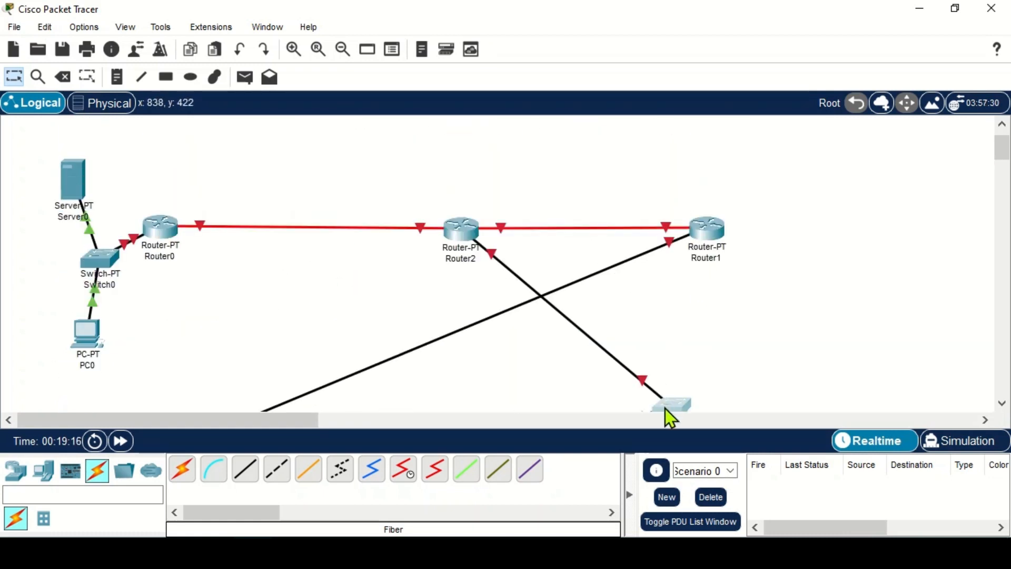
left_click_drag(665, 409, 403, 303)
Move the DNS Server away from PC1's link and place it below Switch2.
scroll(445, 303, "down", 5)
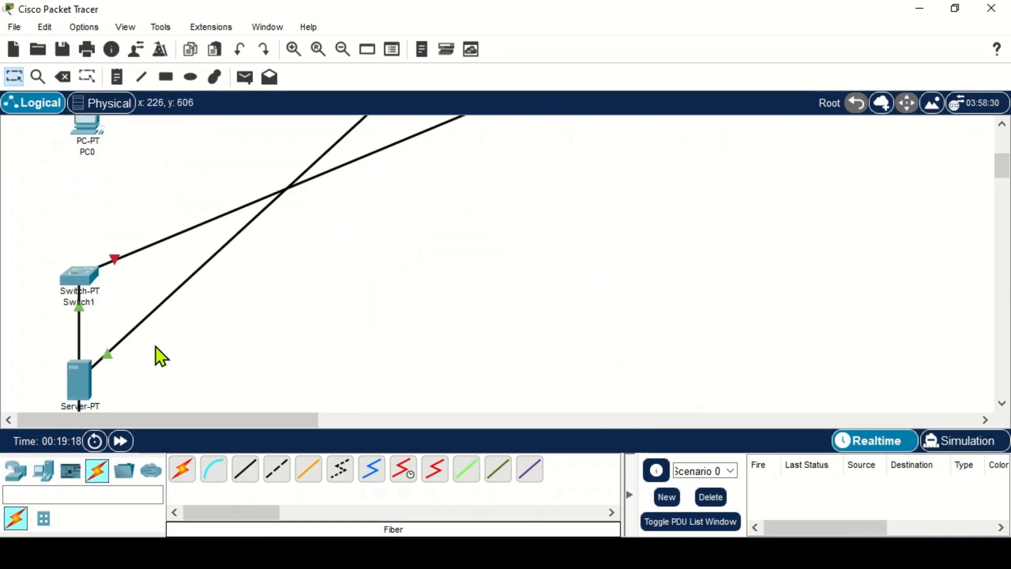
left_click_drag(77, 382, 386, 239)
scroll(418, 267, "up", 3)
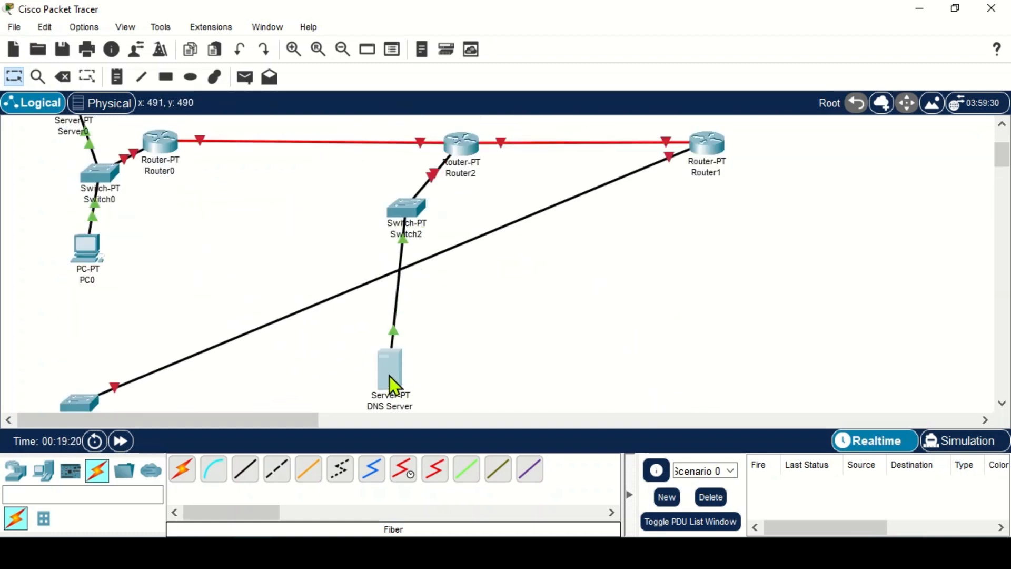
left_click_drag(389, 374, 469, 272)
scroll(108, 409, "up", 1)
Move Switch1 across the workspace and place it beside Router1, on the side away from Router2.
scroll(100, 369, "down", 3)
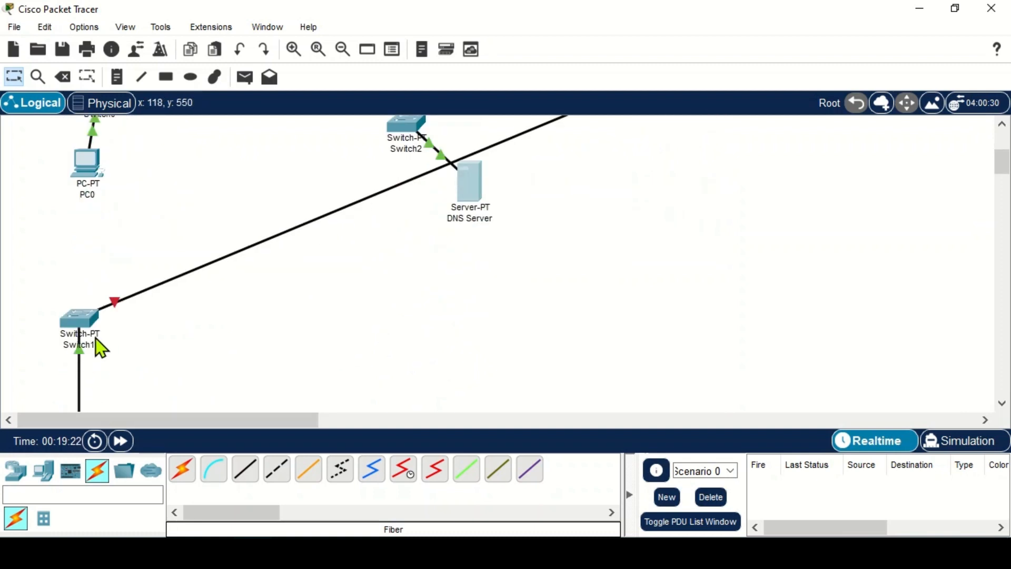
left_click_drag(92, 334, 834, 204)
scroll(835, 203, "up", 4)
left_click_drag(834, 355, 803, 224)
Bring PC1 up from the lower workspace and place it just below Switch1.
scroll(552, 299, "down", 12)
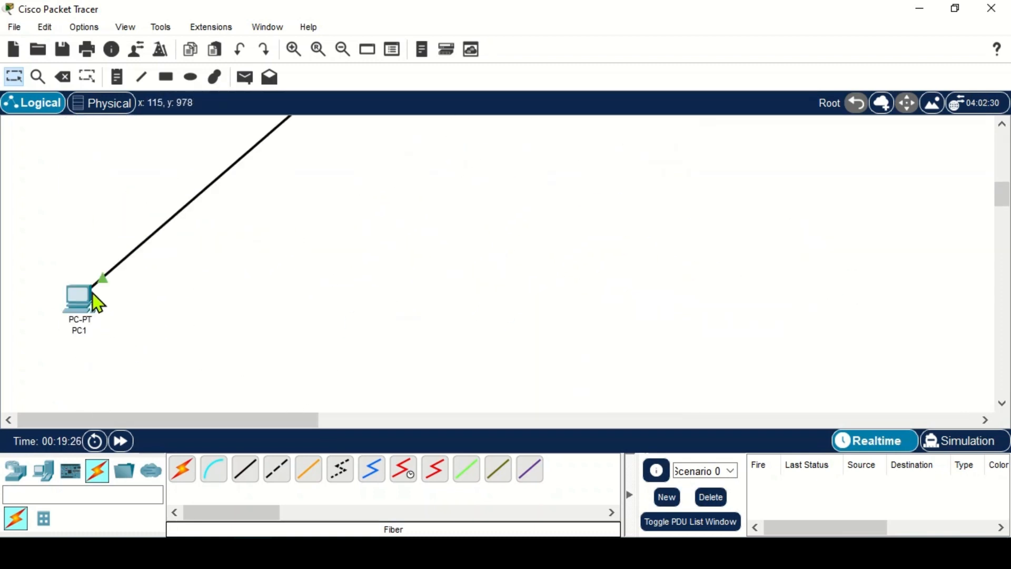
left_click_drag(93, 293, 940, 122)
scroll(906, 232, "up", 9)
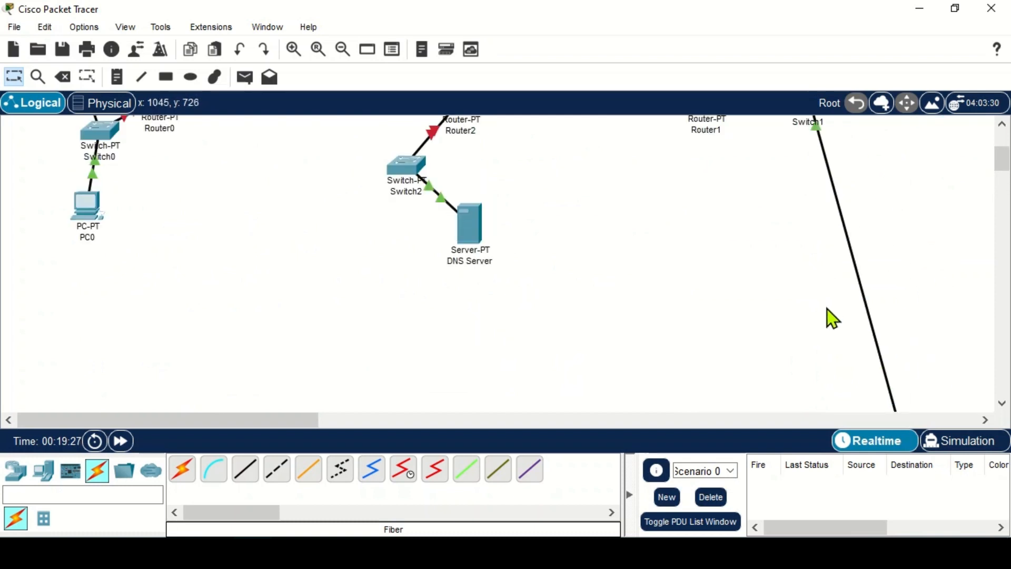
scroll(857, 365, "down", 3)
left_click_drag(925, 383, 858, 176)
scroll(856, 311, "up", 3)
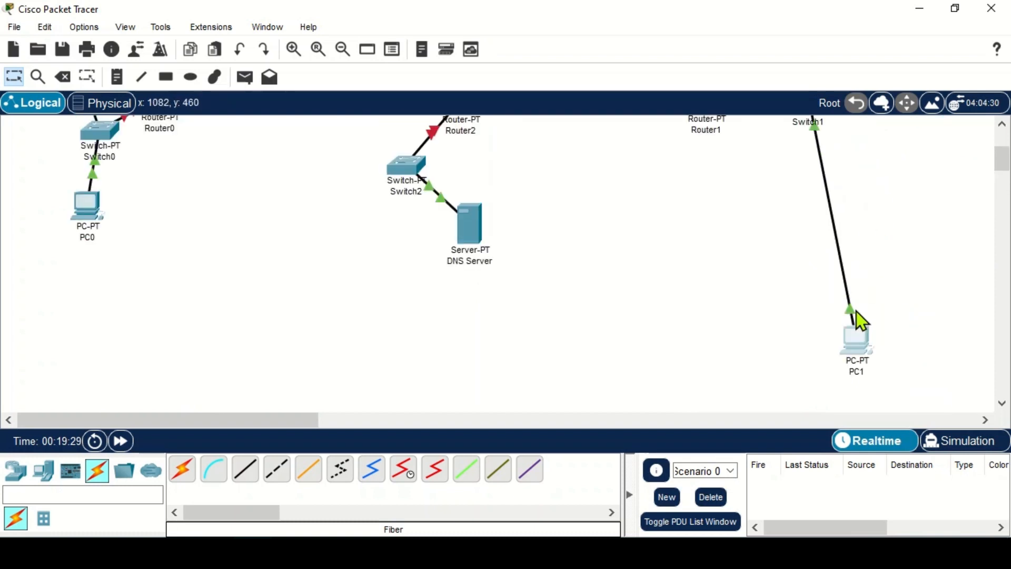
scroll(850, 331, "up", 3)
scroll(837, 342, "down", 3)
left_click_drag(862, 333, 863, 162)
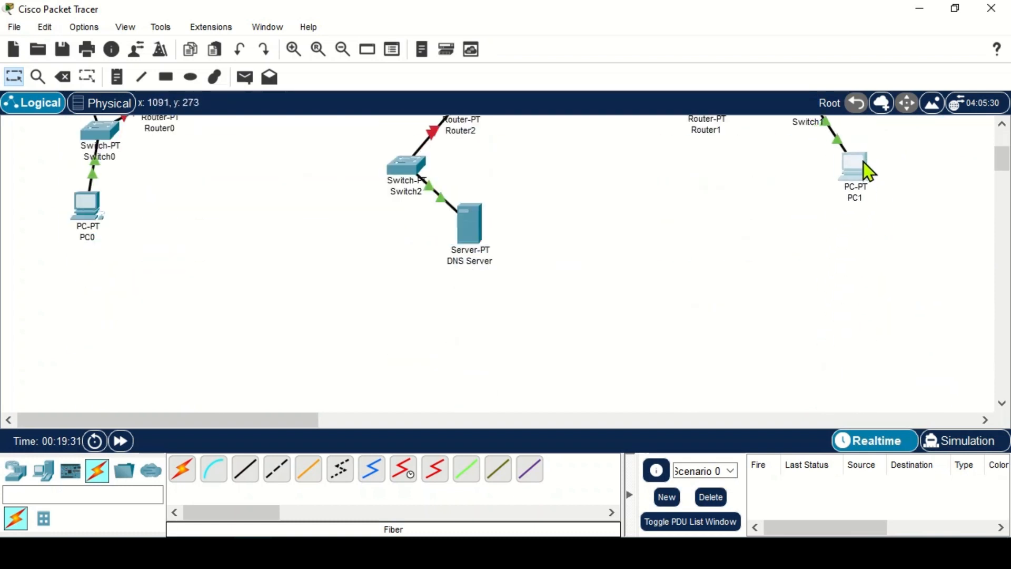
Select all devices in the topology, shift them together slightly to the right, and clear the selection.
scroll(884, 289, "up", 4)
scroll(203, 190, "down", 1)
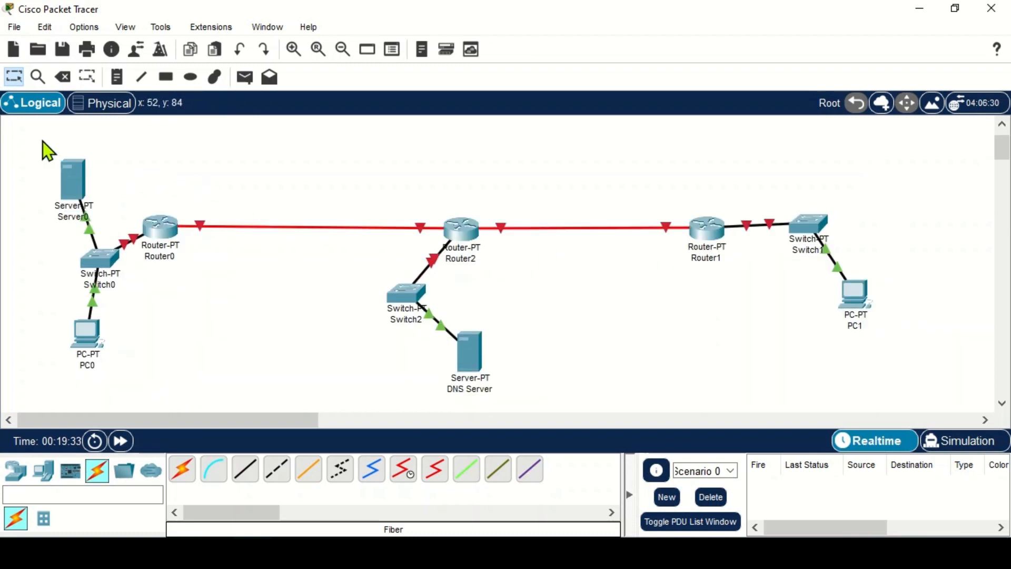
left_click_drag(42, 141, 920, 407)
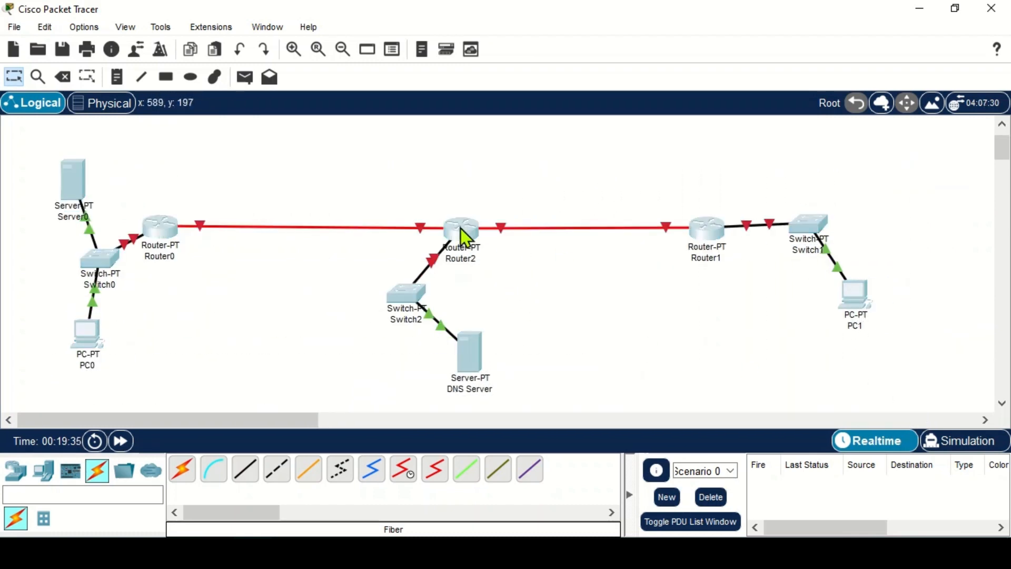
left_click_drag(463, 229, 477, 229)
left_click(485, 156)
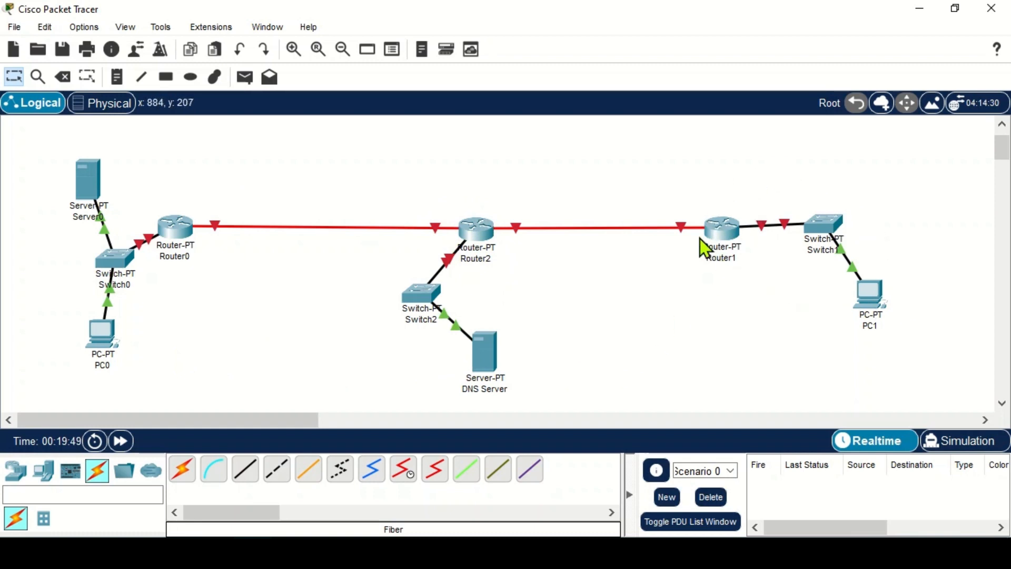
Check Router0's FastEthernet0/0 and FastEthernet1/0 configuration, switching FastEthernet0/0 on and back off, and close the router's window.
left_click(164, 234)
left_click(311, 26)
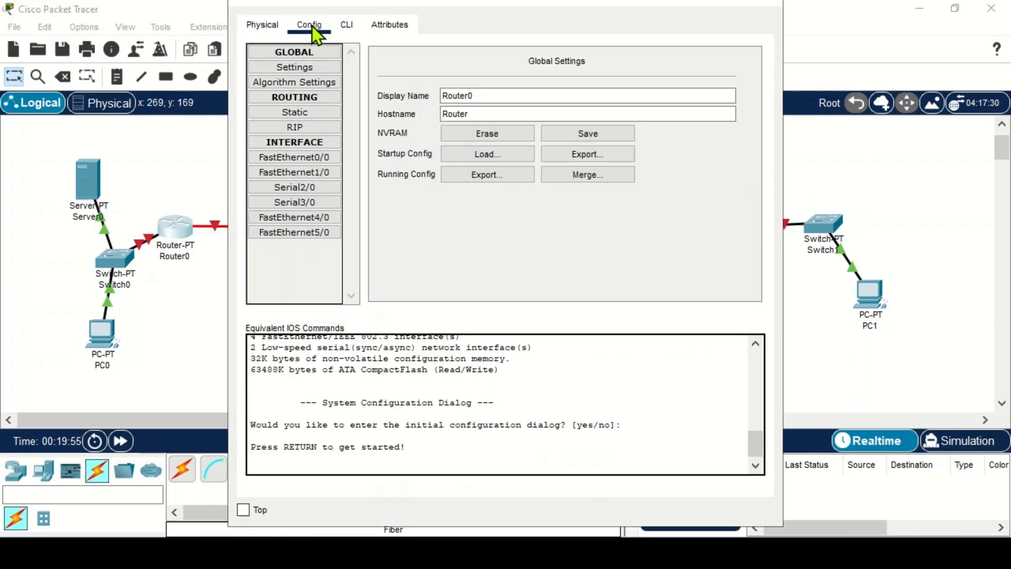
left_click(313, 158)
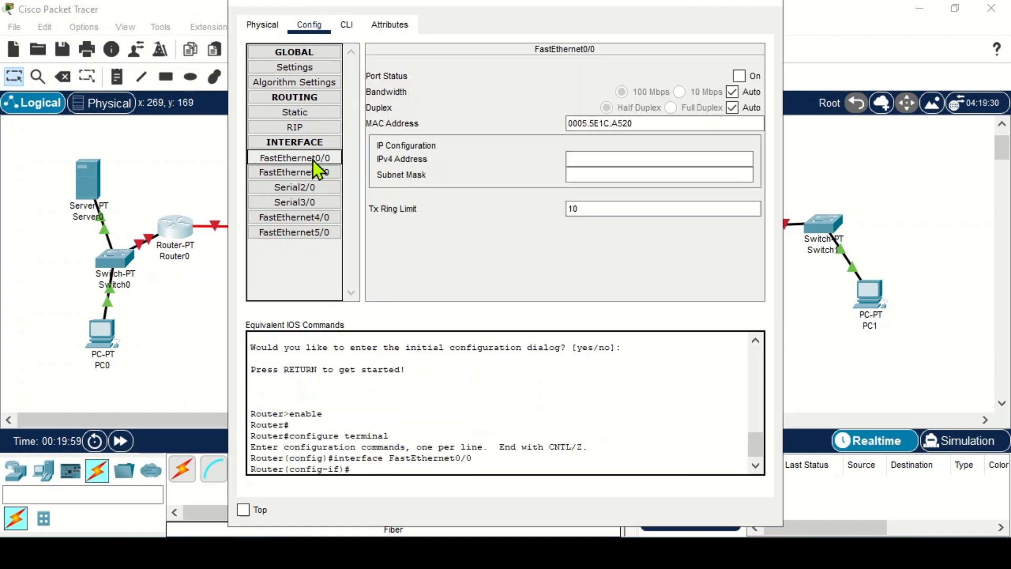
left_click(738, 76)
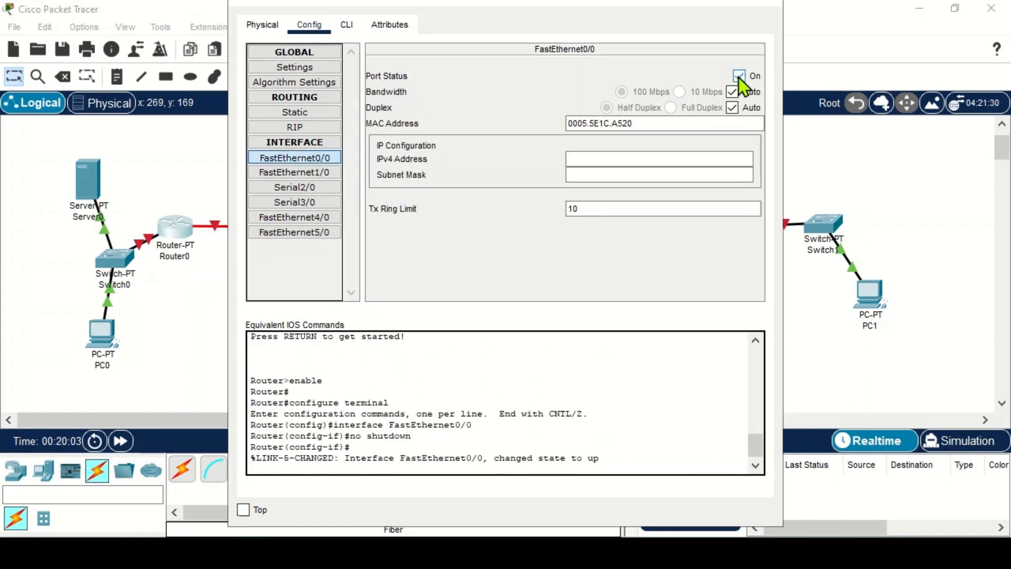
left_click(738, 77)
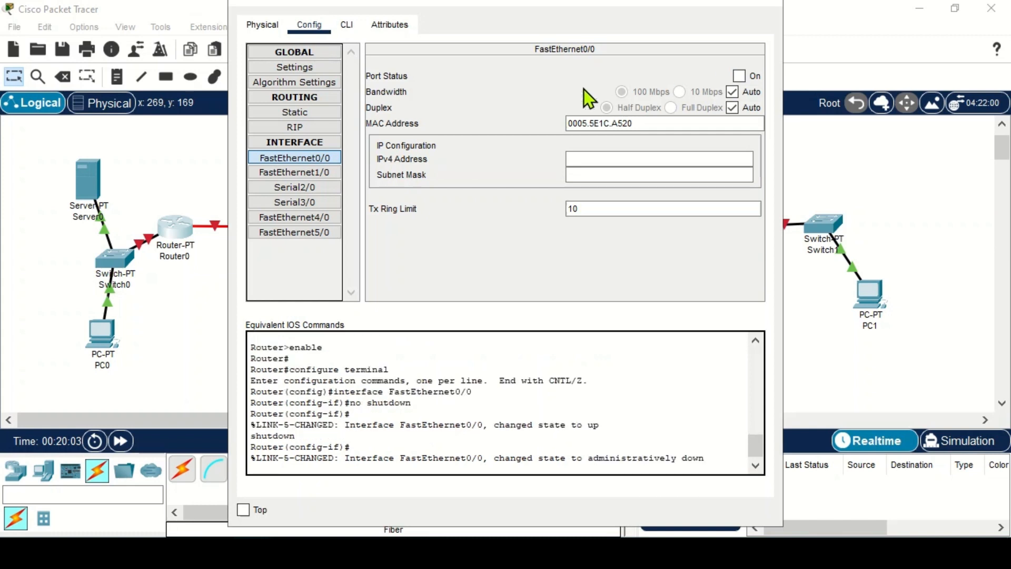
left_click(315, 174)
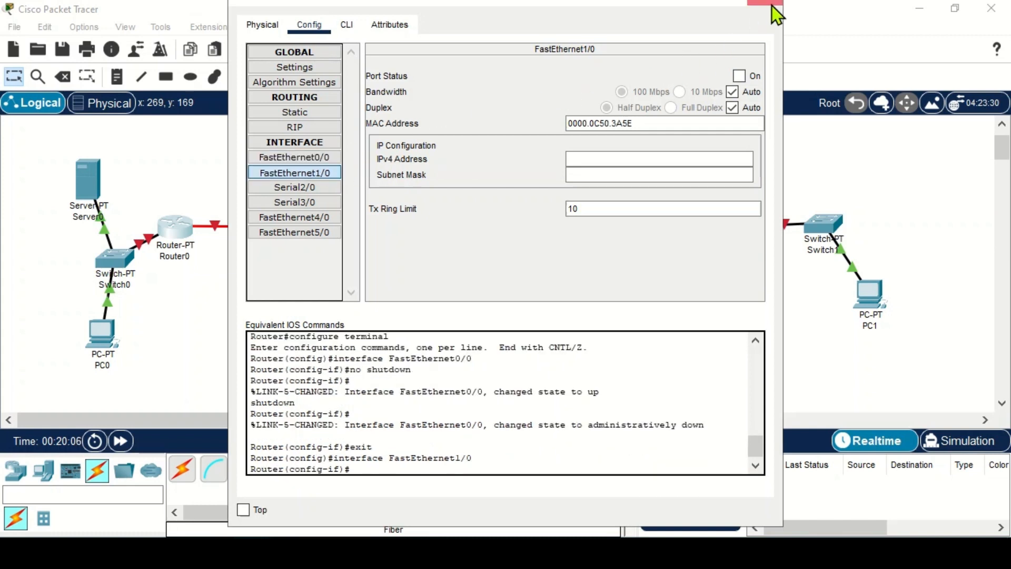
left_click(772, 5)
left_click(16, 26)
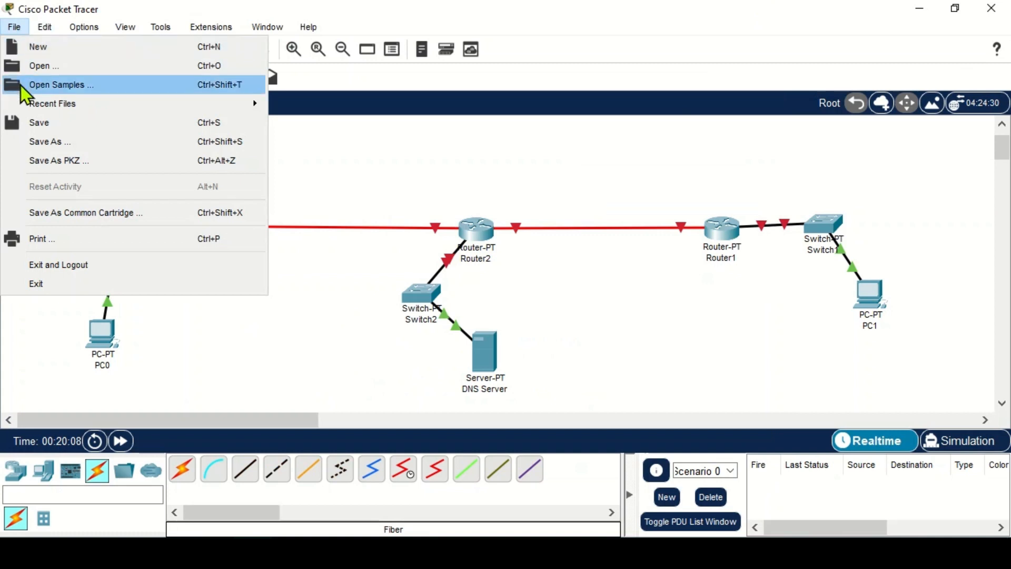
mouse_move(79, 26)
left_click(83, 48)
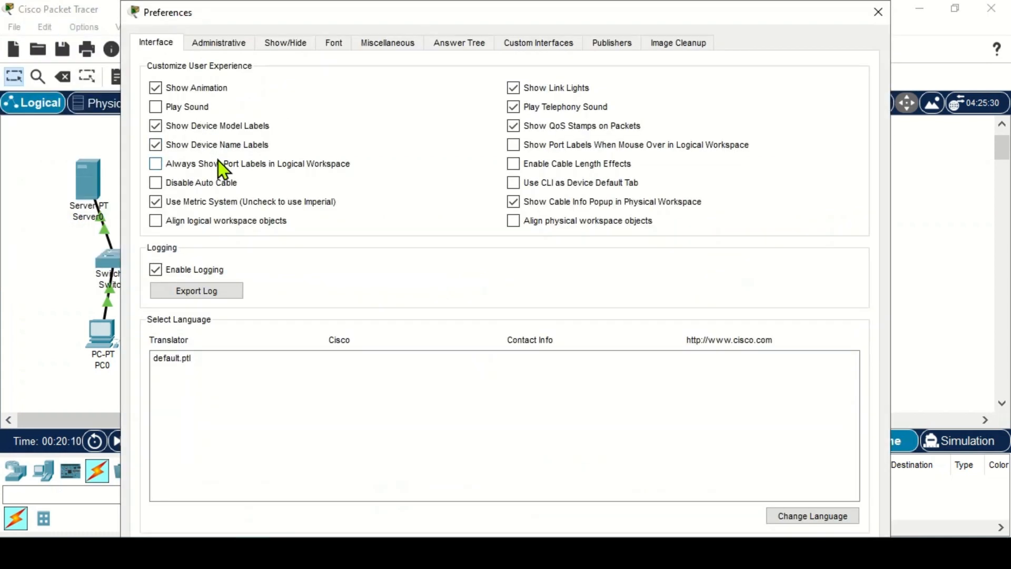
left_click(874, 11)
Enable always showing port labels in the logical workspace and close the preferences.
left_click(79, 26)
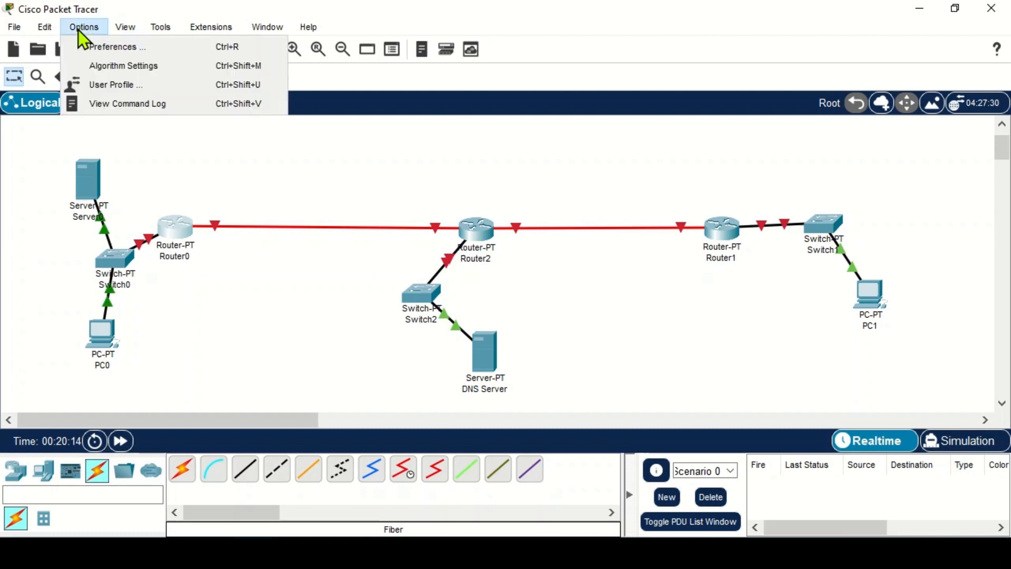
left_click(96, 46)
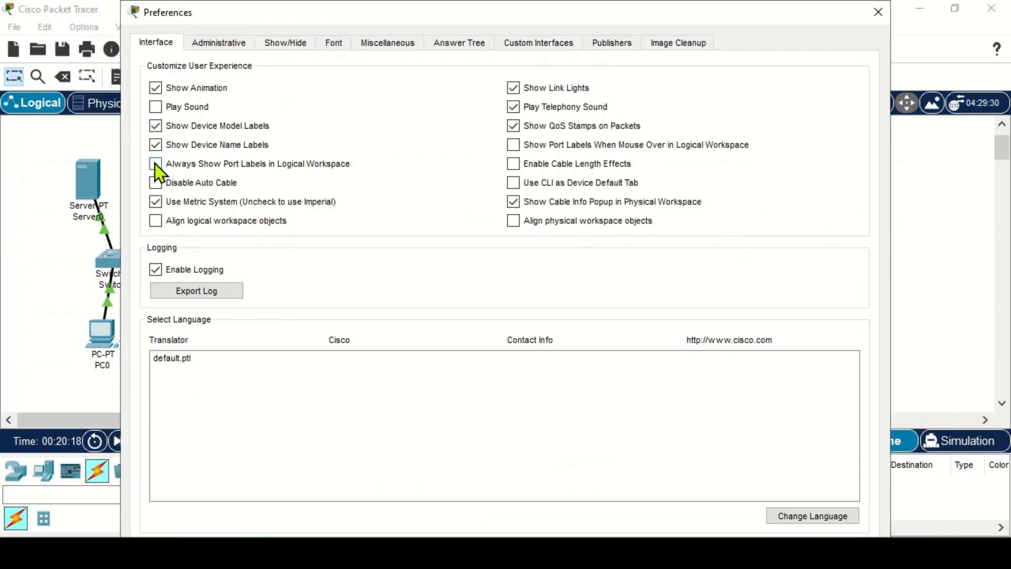
left_click(155, 164)
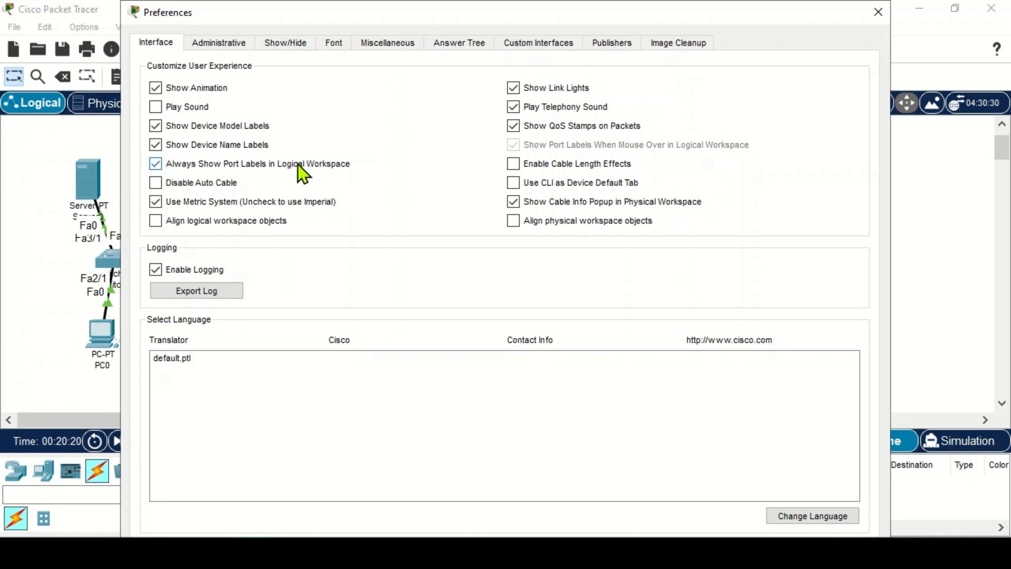
left_click(878, 11)
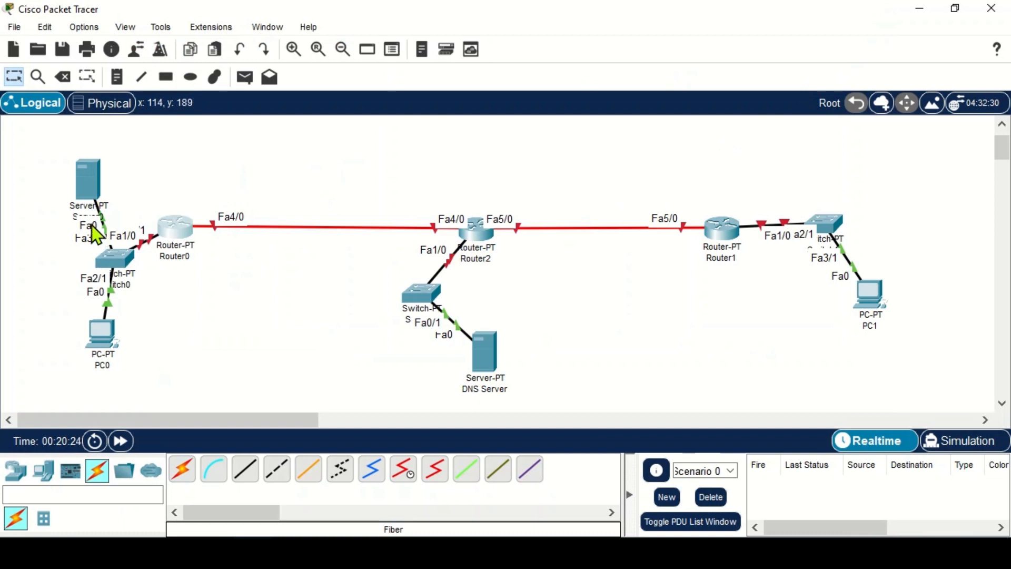
Spread out the Router0 side: lower PC0, shift Server0 and Switch0 away from Router0, and nudge Router0 toward Router2.
left_click_drag(109, 264, 102, 276)
left_click_drag(94, 320, 75, 361)
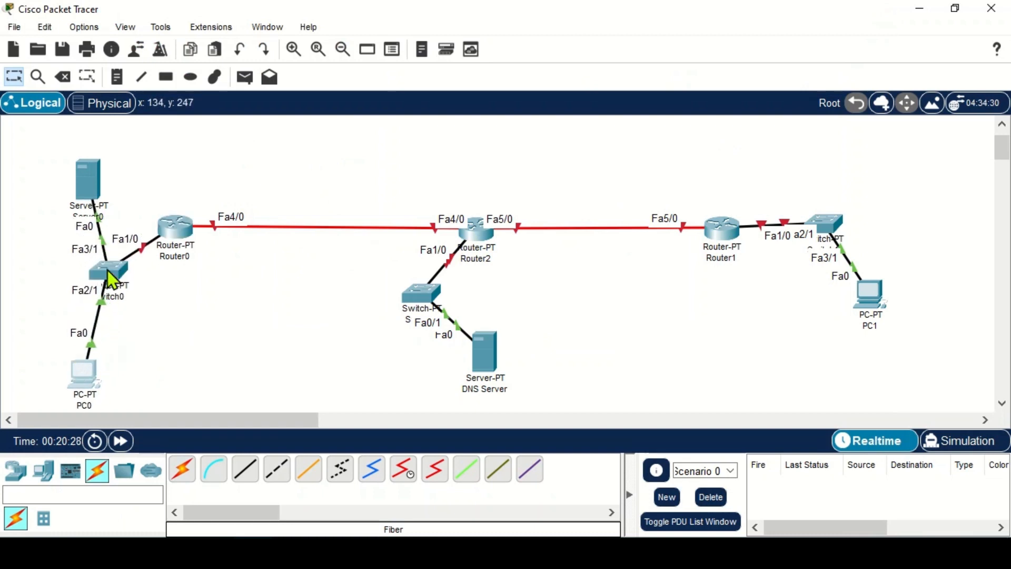
mouse_move(105, 276)
left_mouse_down()
mouse_move(112, 293)
mouse_move(100, 287)
left_mouse_up()
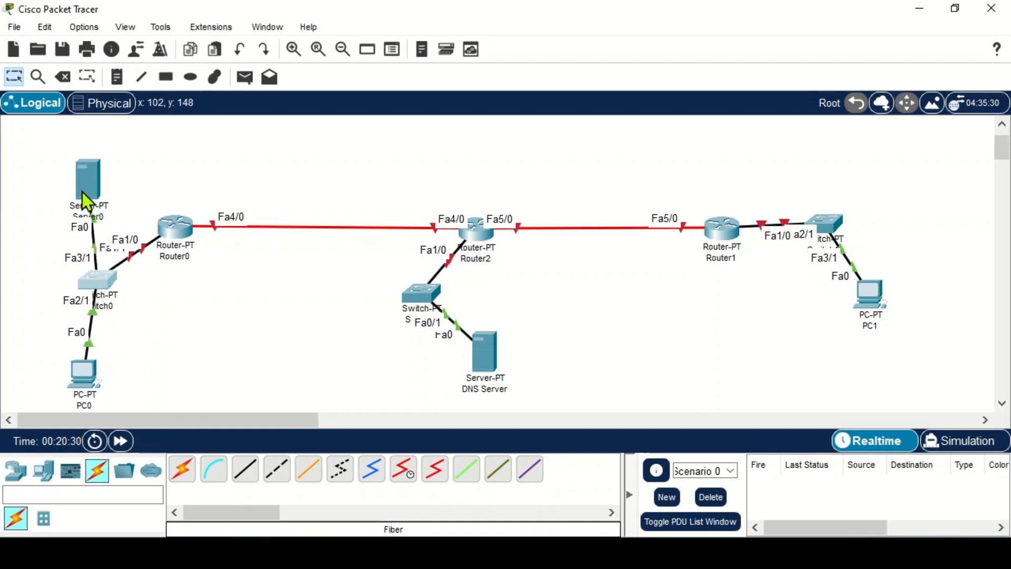
left_click_drag(82, 192, 53, 163)
left_click_drag(80, 277, 52, 266)
left_click_drag(168, 230, 198, 234)
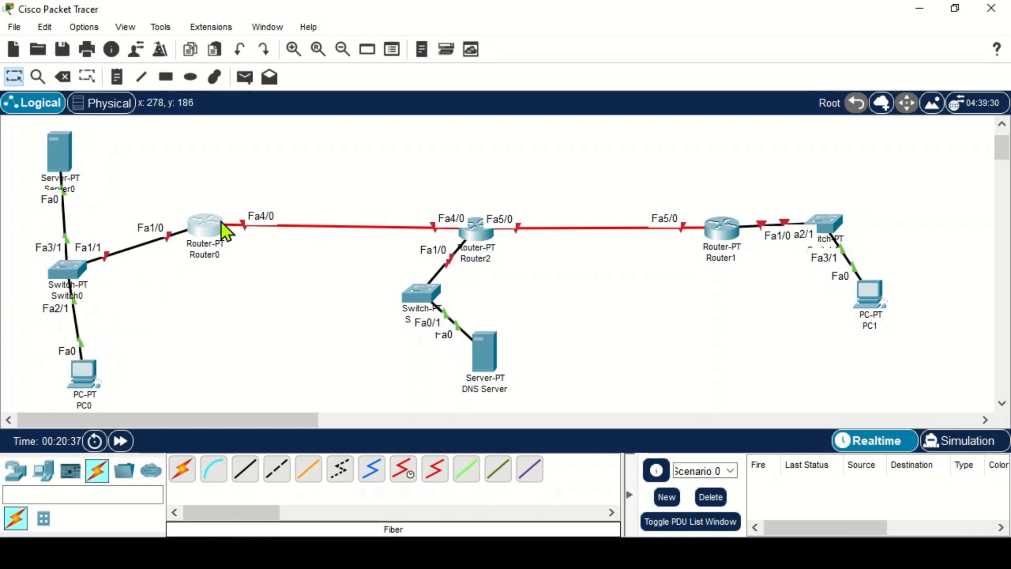
Move Switch1 farther from Router1, level with it, and place PC1 well below the switch so the port labels are readable.
left_click_drag(833, 239, 877, 237)
left_click_drag(885, 304, 887, 351)
left_click_drag(867, 239, 868, 233)
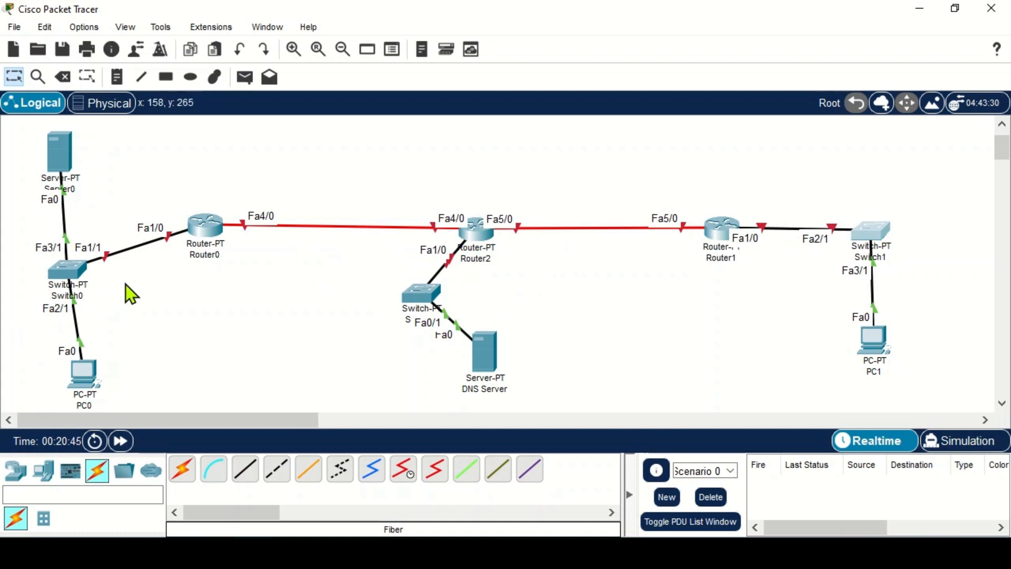
Line up Switch0 and PC0 vertically beneath Server0, leaving room between them for the port labels.
left_click_drag(86, 375, 74, 372)
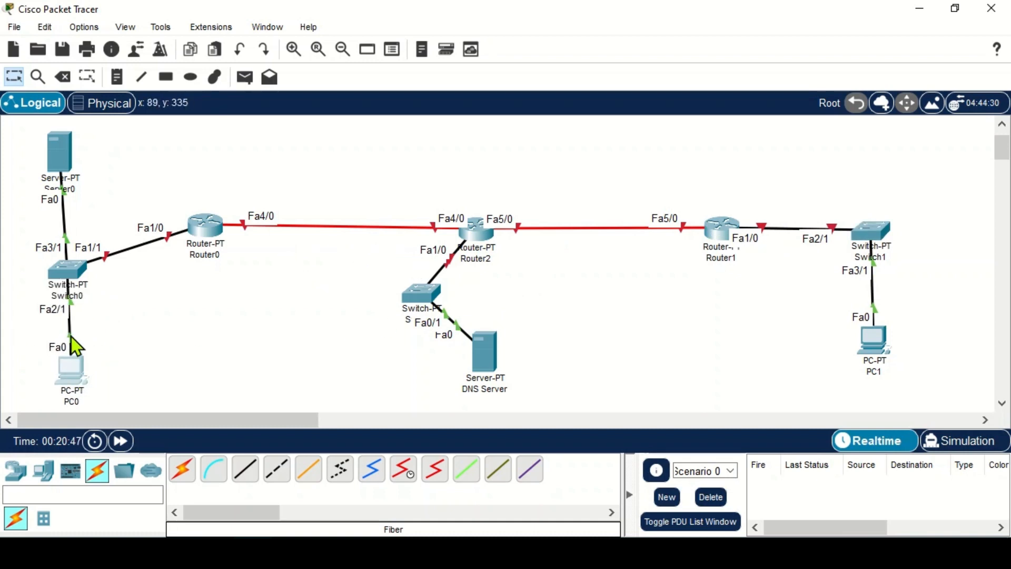
left_click_drag(61, 271, 75, 238)
left_click_drag(79, 370, 78, 333)
mouse_move(85, 252)
left_mouse_down()
mouse_move(68, 246)
mouse_move(69, 253)
mouse_move(76, 248)
left_mouse_up()
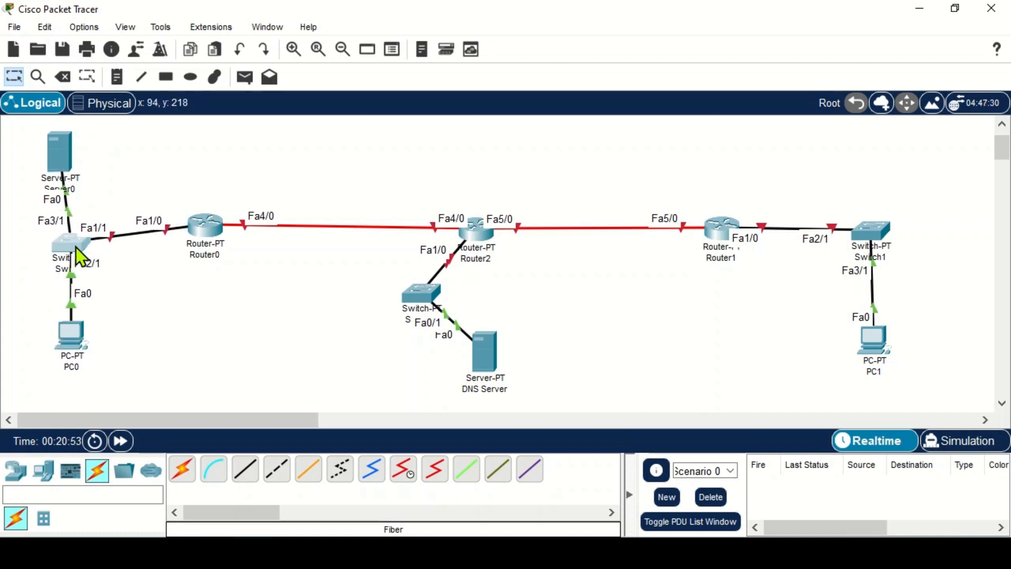
left_click_drag(81, 323, 77, 357)
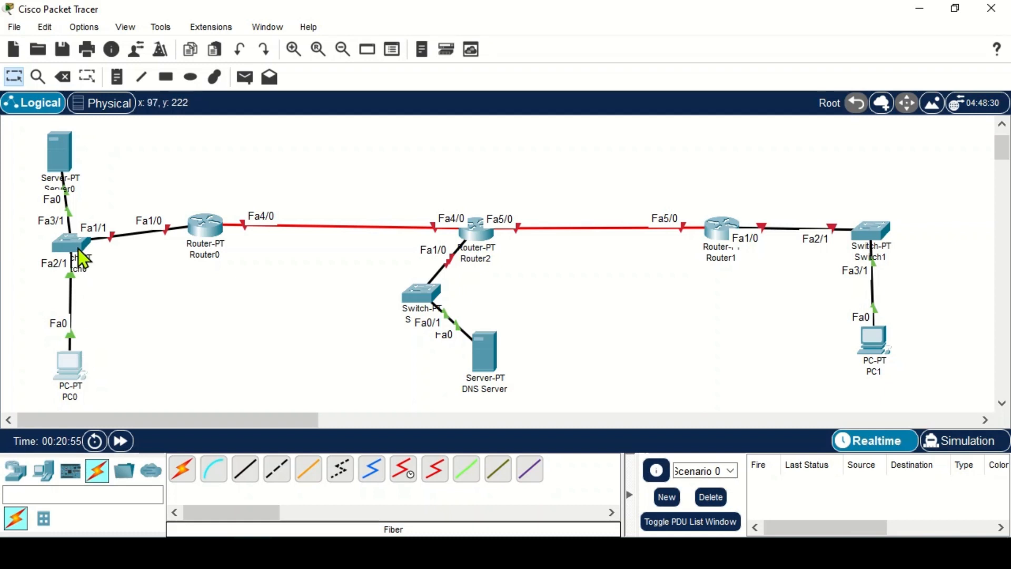
left_click_drag(82, 258, 79, 273)
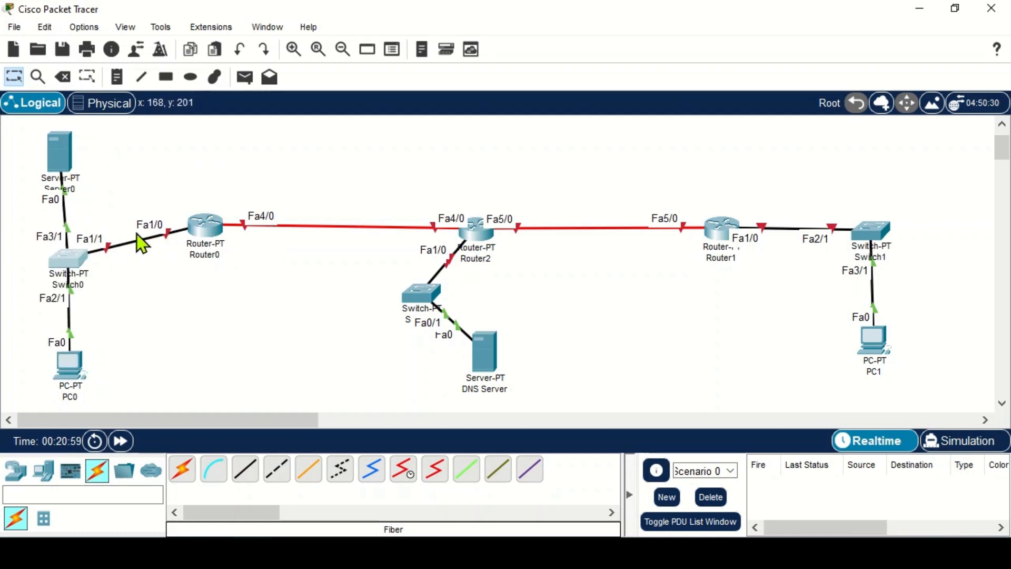
Turn on FastEthernet1/0 and FastEthernet4/0 on Router0 and close its window.
left_click(199, 227)
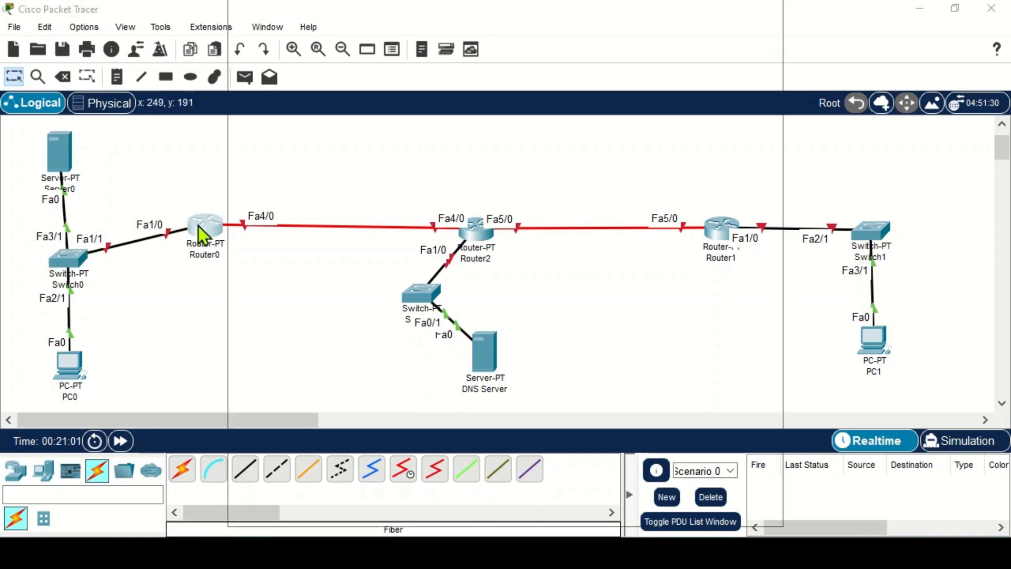
left_click(300, 171)
left_click(316, 172)
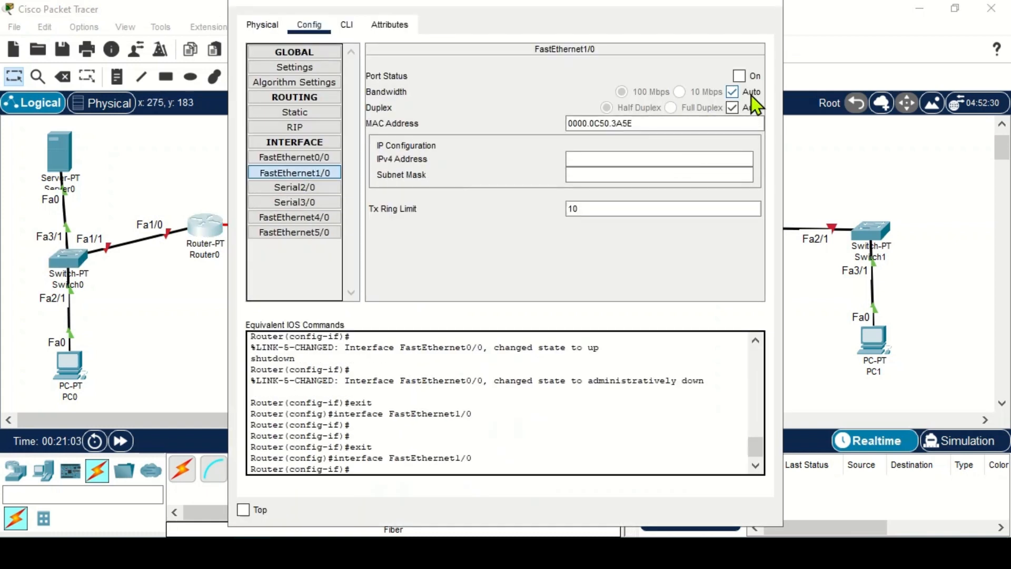
left_click(739, 75)
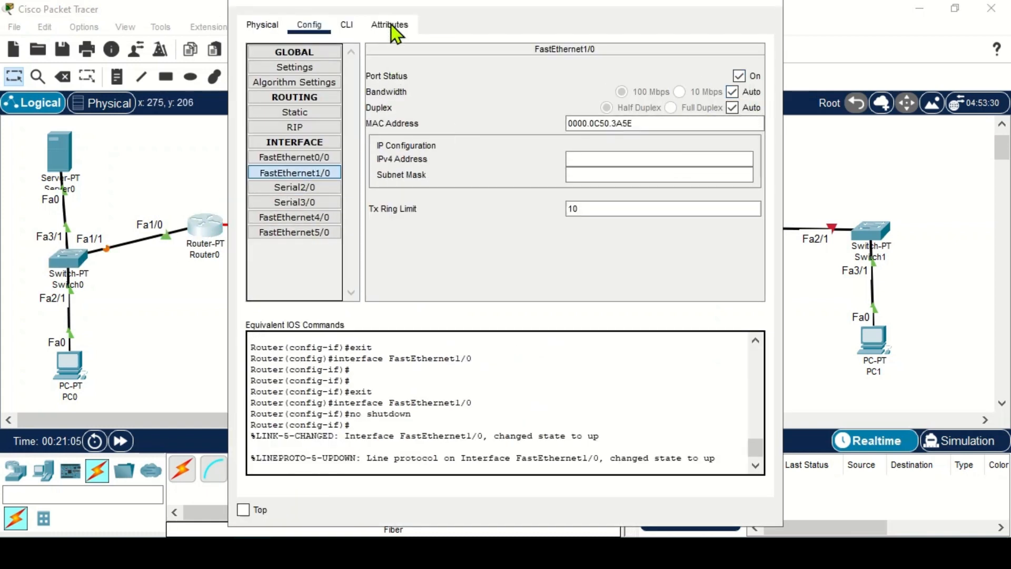
left_click_drag(394, 7, 574, 27)
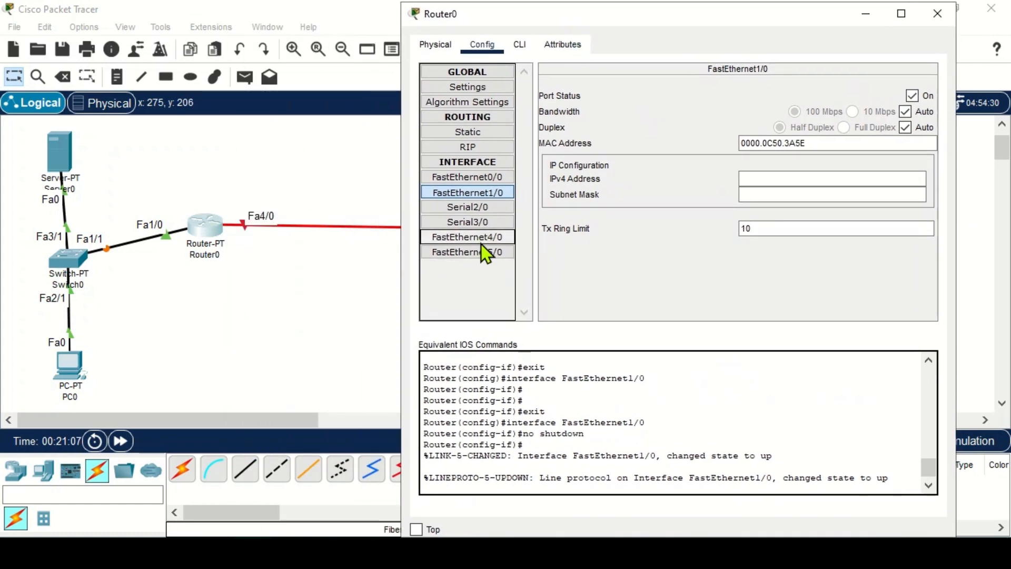
left_click(481, 240)
left_click(912, 96)
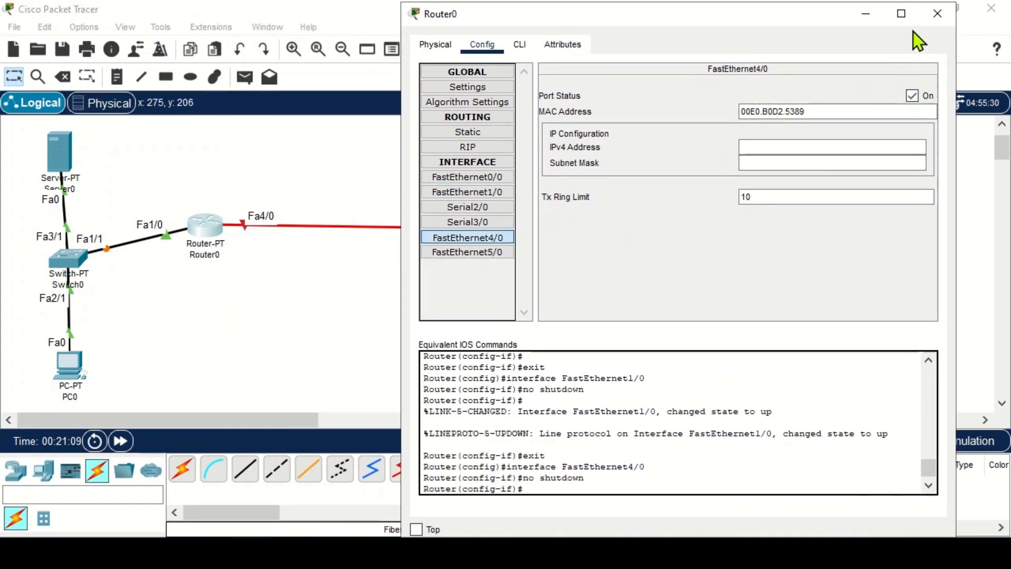
left_click(936, 20)
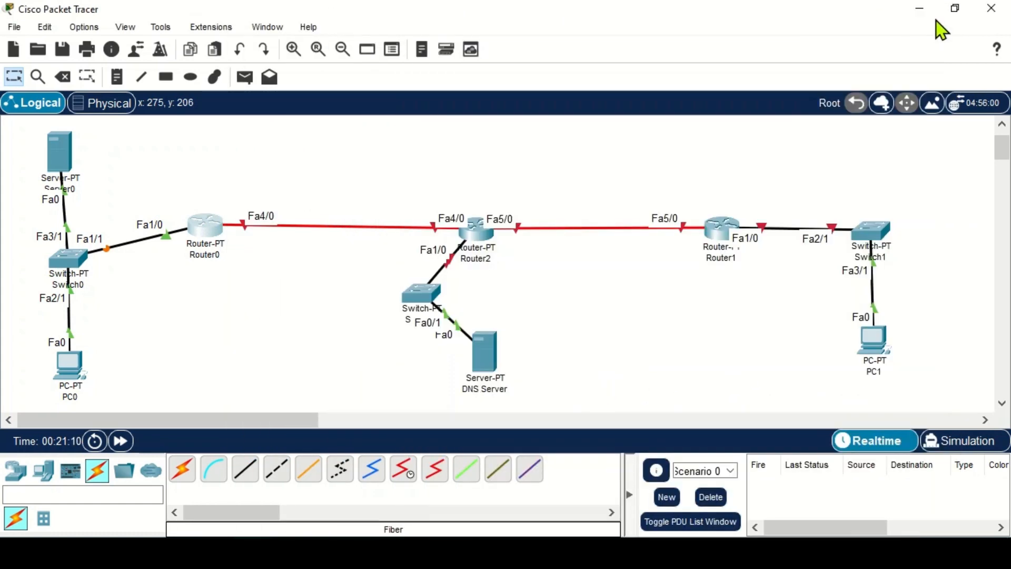
Turn on FastEthernet1/0, FastEthernet4/0 and FastEthernet5/0 on Router2 and close its window.
left_click(473, 231)
left_click(309, 25)
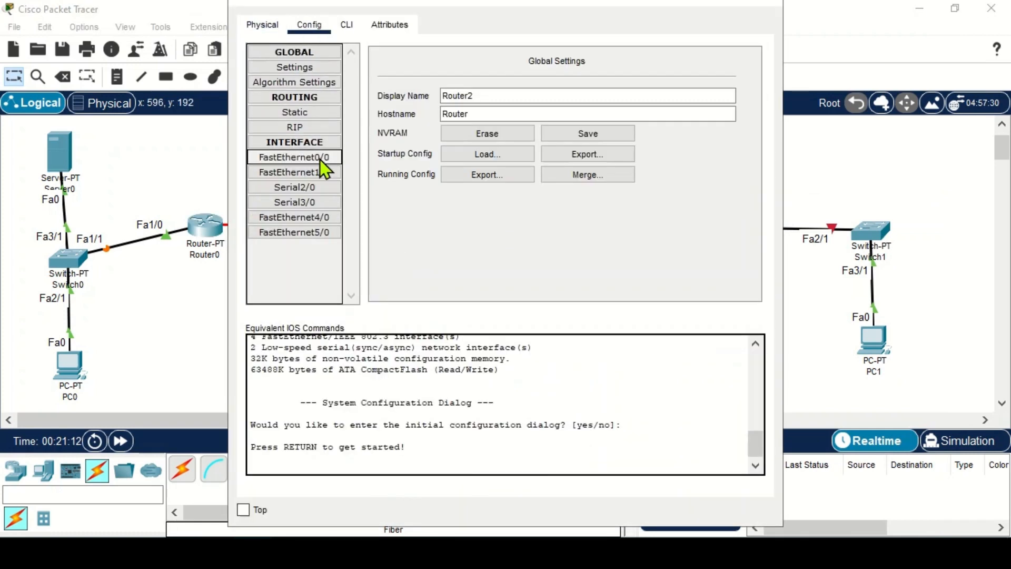
left_click_drag(350, 9, 102, 355)
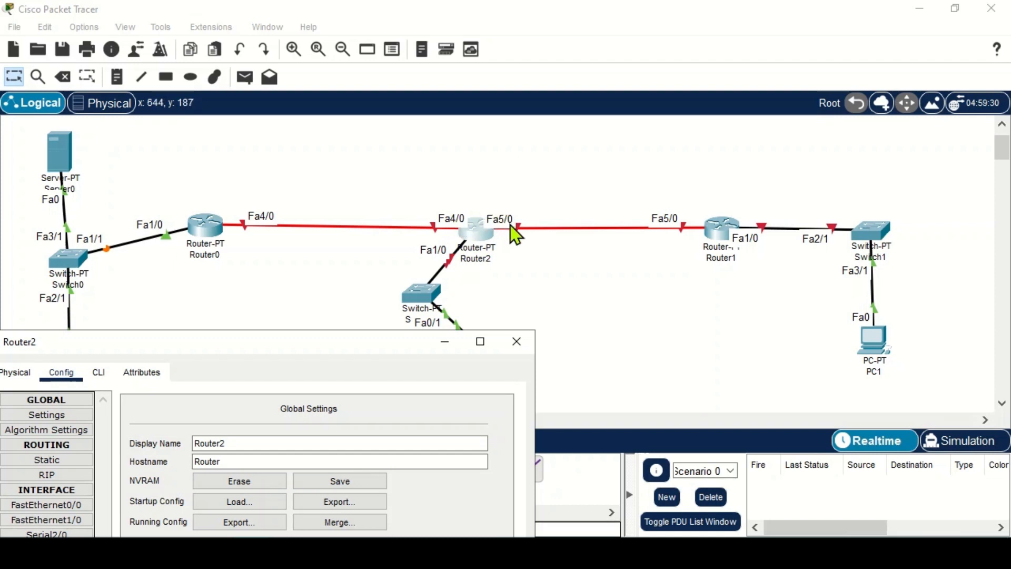
left_click_drag(349, 348, 517, 99)
left_click(251, 266)
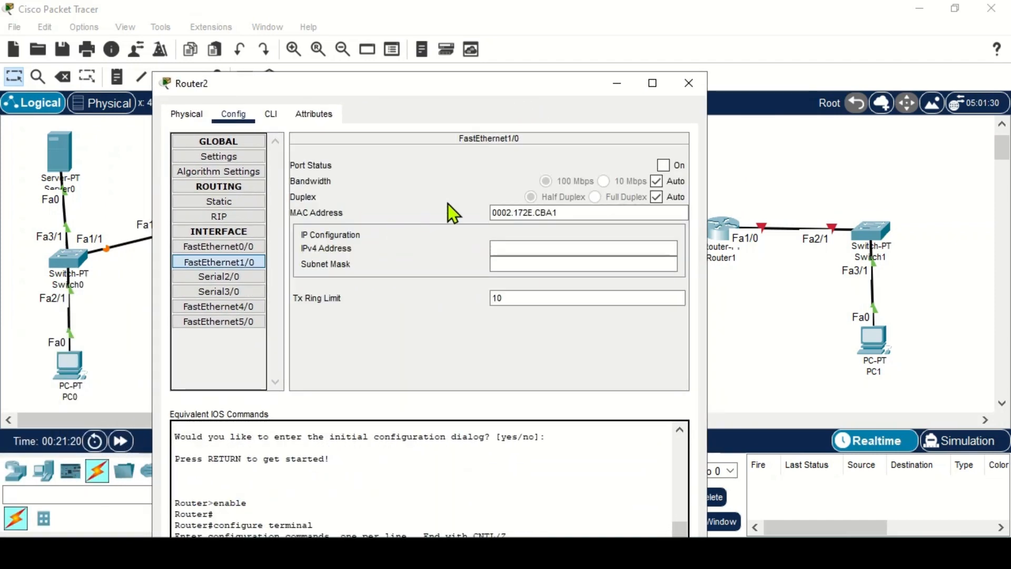
left_click(662, 165)
left_click(240, 306)
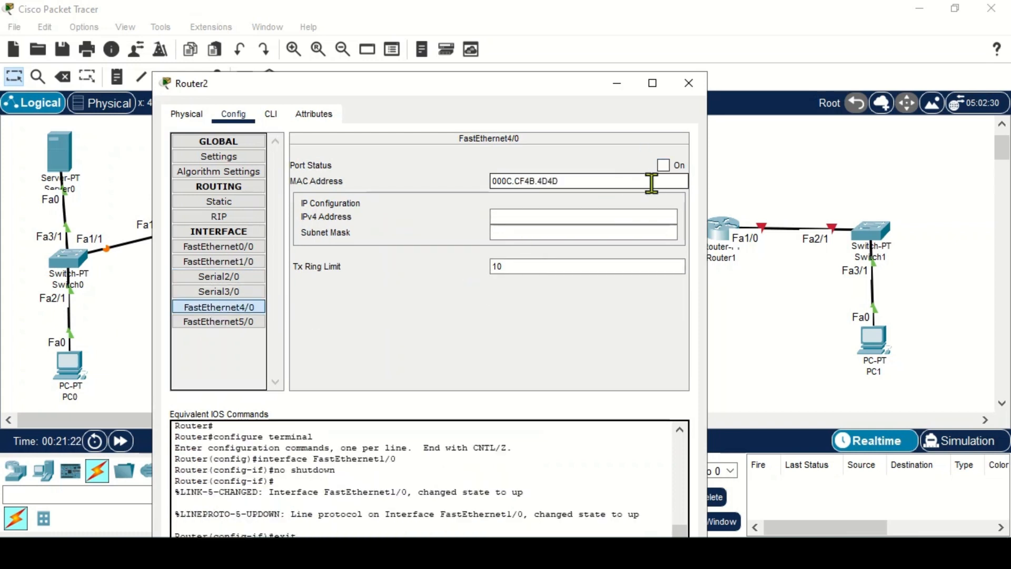
left_click(662, 165)
left_click(218, 321)
left_click(663, 165)
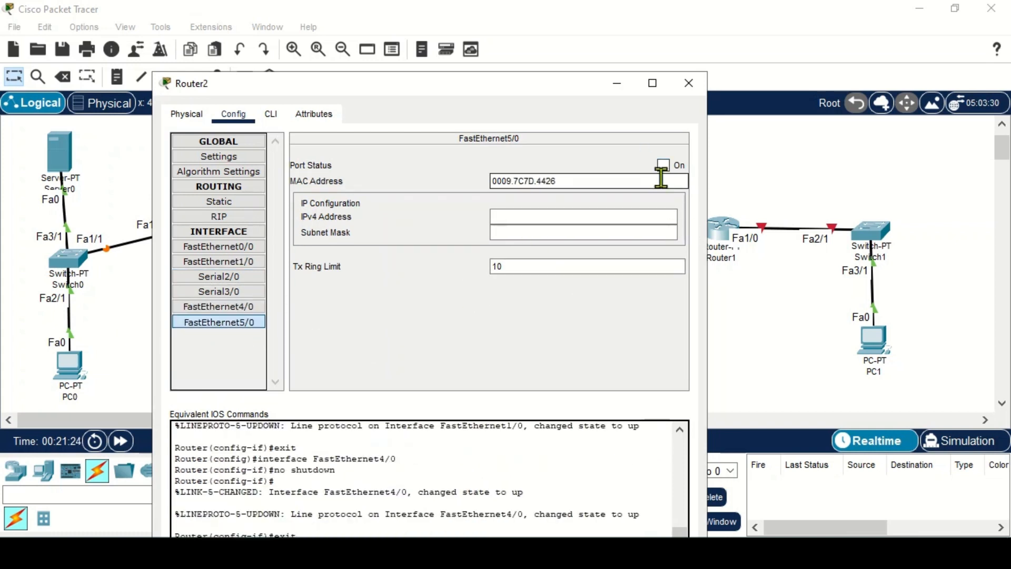
left_click(690, 83)
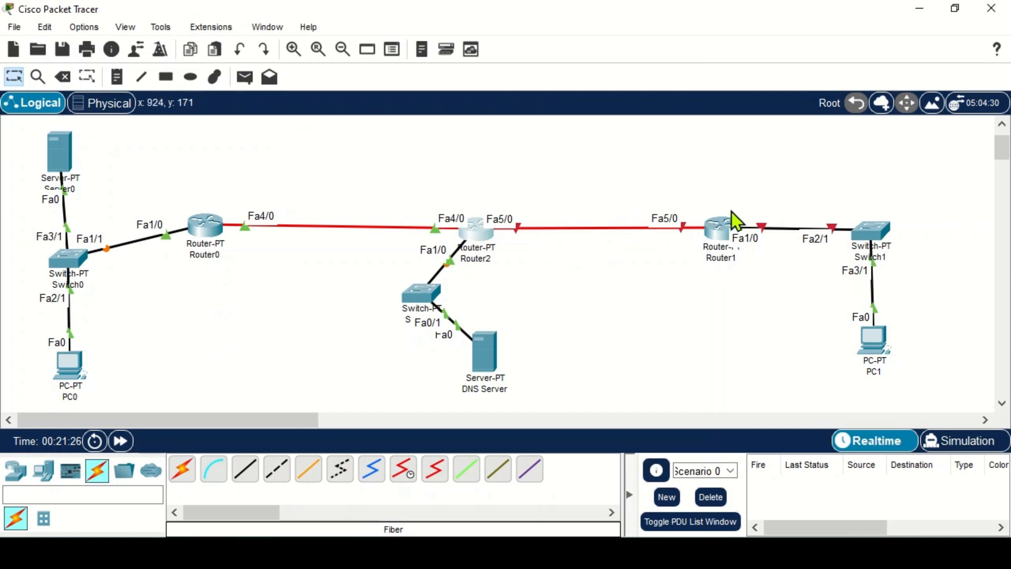
Turn on FastEthernet1/0 and FastEthernet5/0 on Router1 and close its window.
left_click(723, 231)
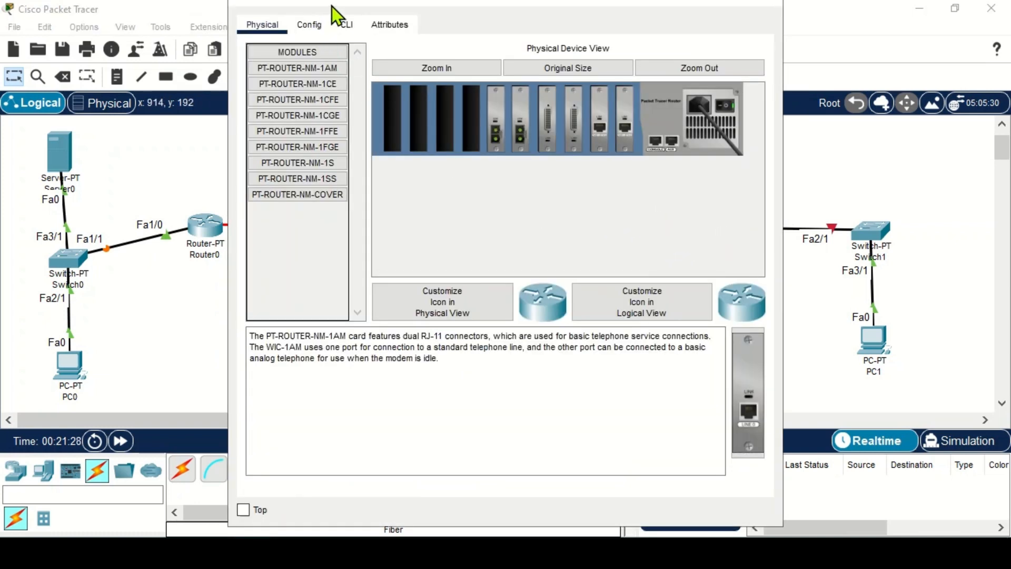
left_click_drag(331, 7, 160, 52)
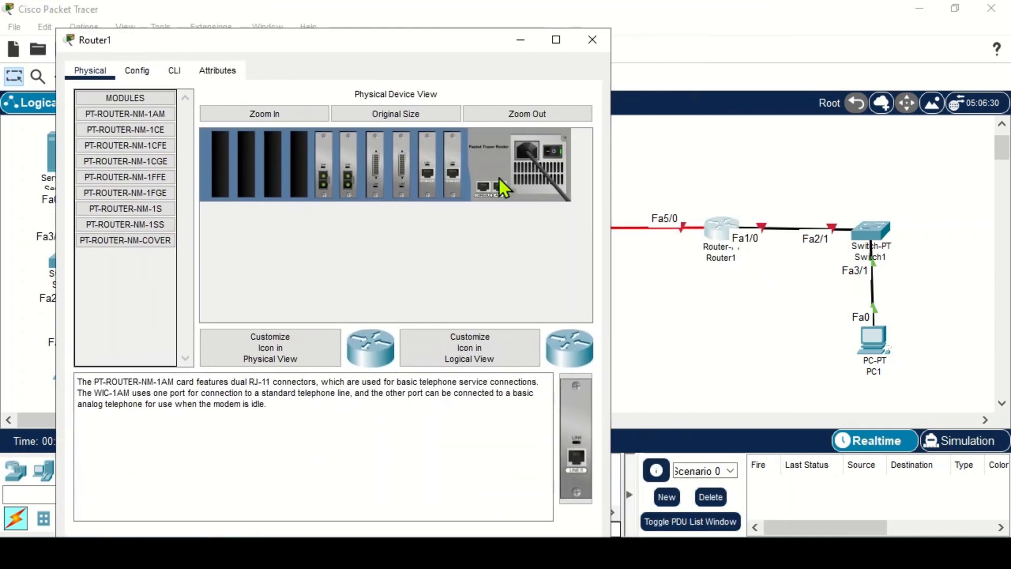
left_click(137, 71)
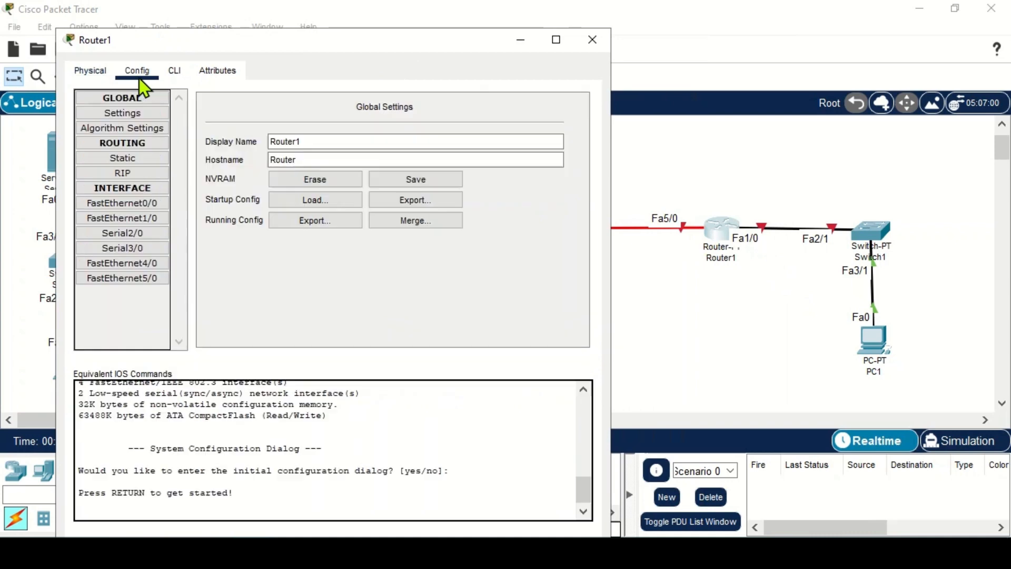
left_click(136, 219)
left_click(566, 122)
left_click(134, 278)
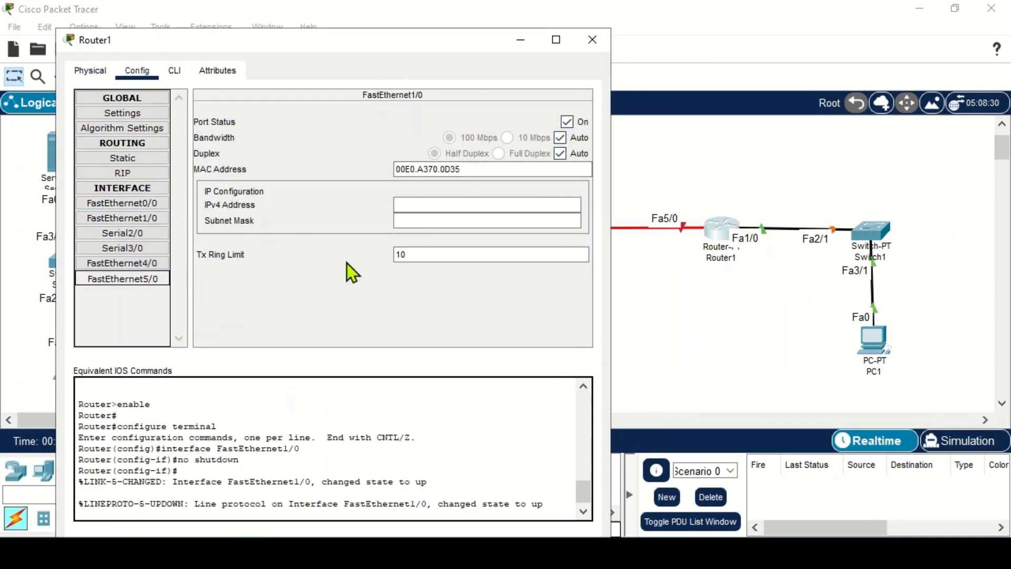
left_click(566, 121)
left_click(590, 40)
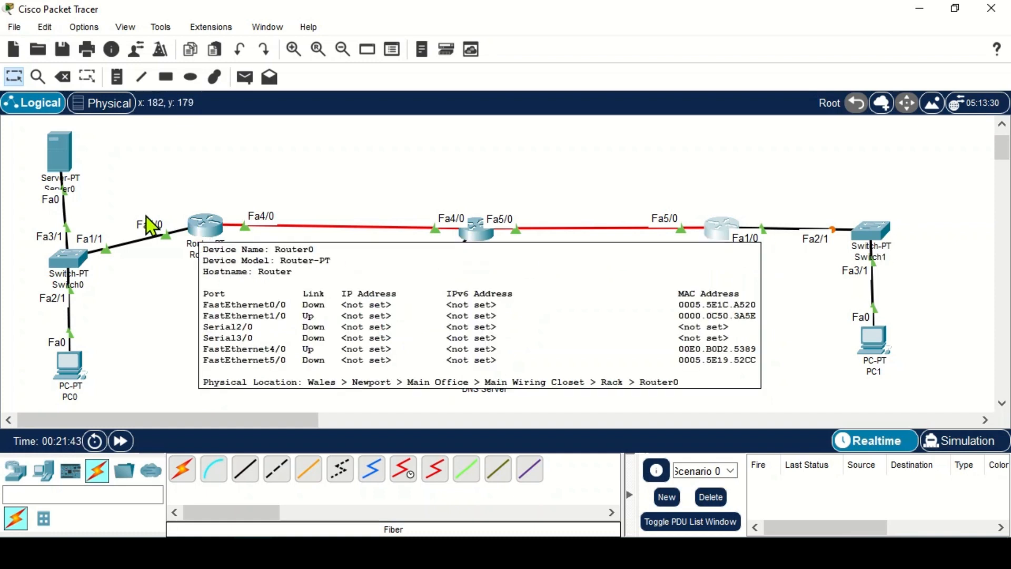
Open Router0's interface configuration at FastEthernet0/0.
mouse_move(198, 226)
left_click(197, 225)
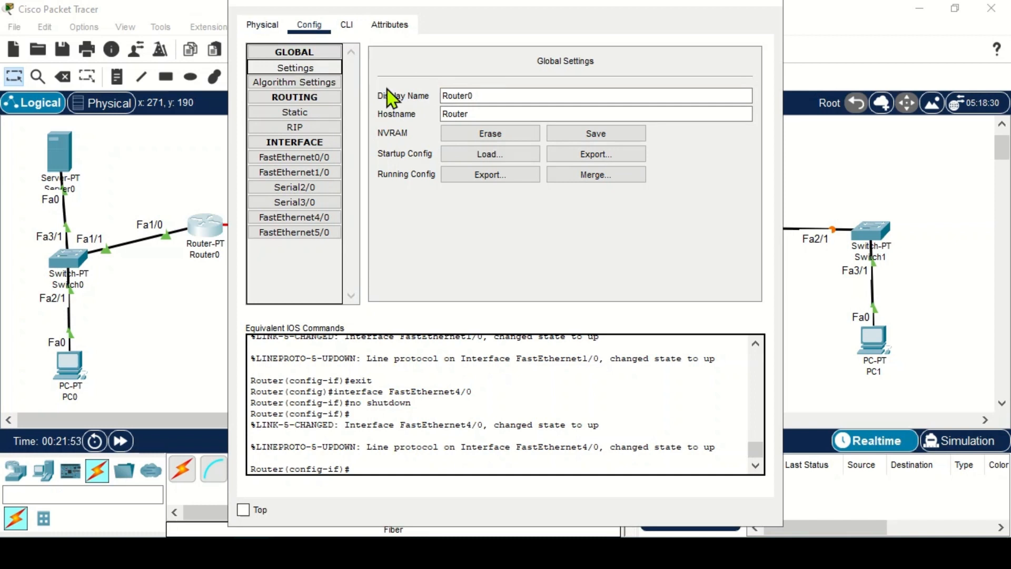
left_click(323, 158)
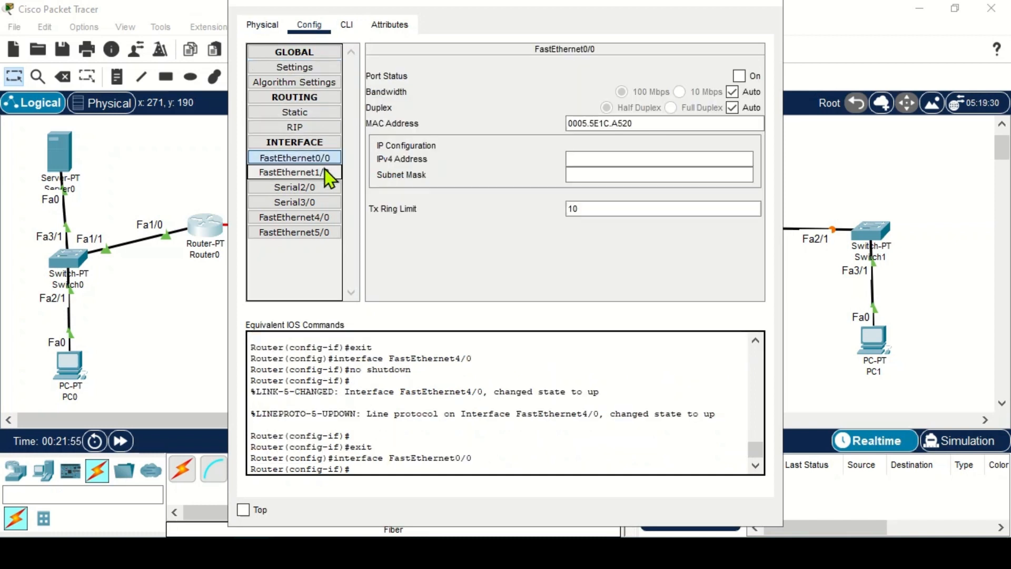
Assign IPv4 address 10.0.0.1 with subnet mask 255.0.0.0 to Router0's FastEthernet1/0 interface and close its configuration.
left_click(324, 169)
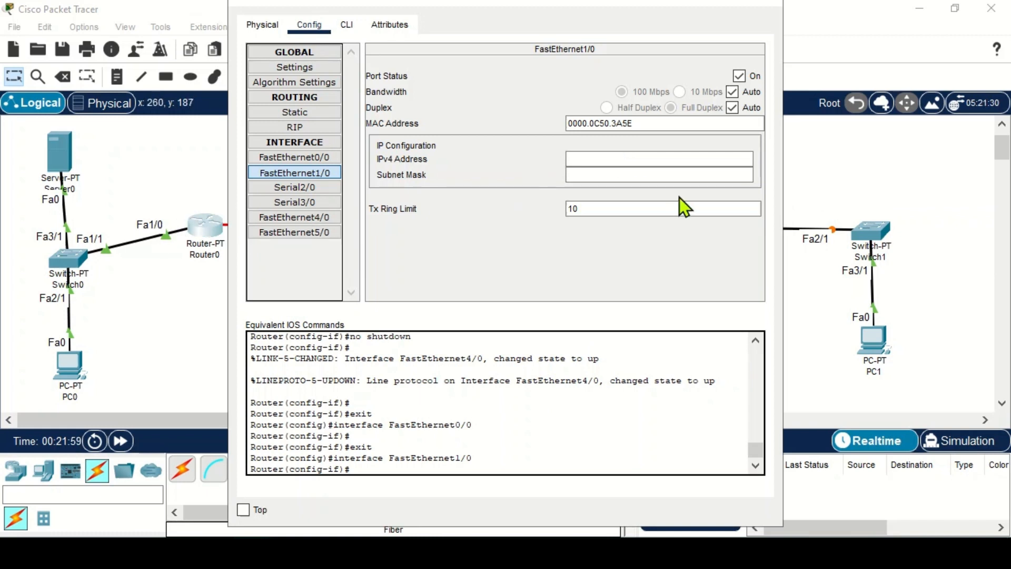
left_click(623, 162)
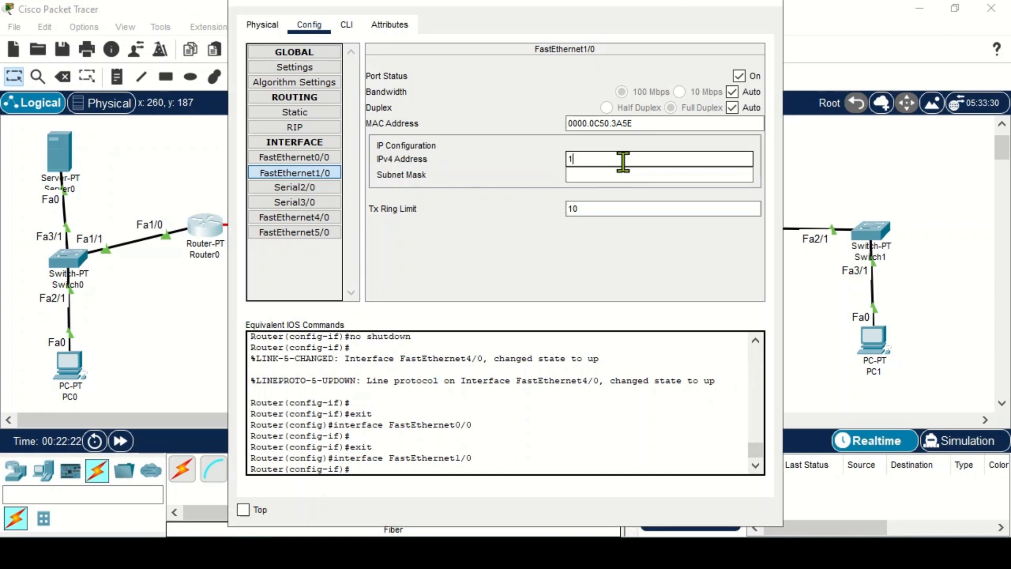
type("0.0.0.0")
left_click_drag(579, 159, 604, 159)
left_click(614, 163)
key("BackSpace")
key("Return")
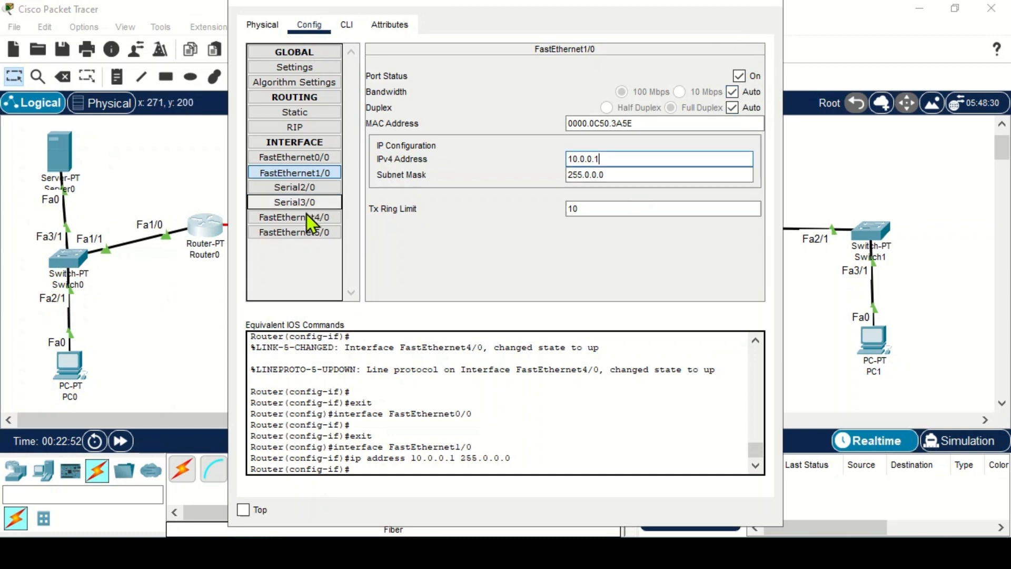
left_click(757, 4)
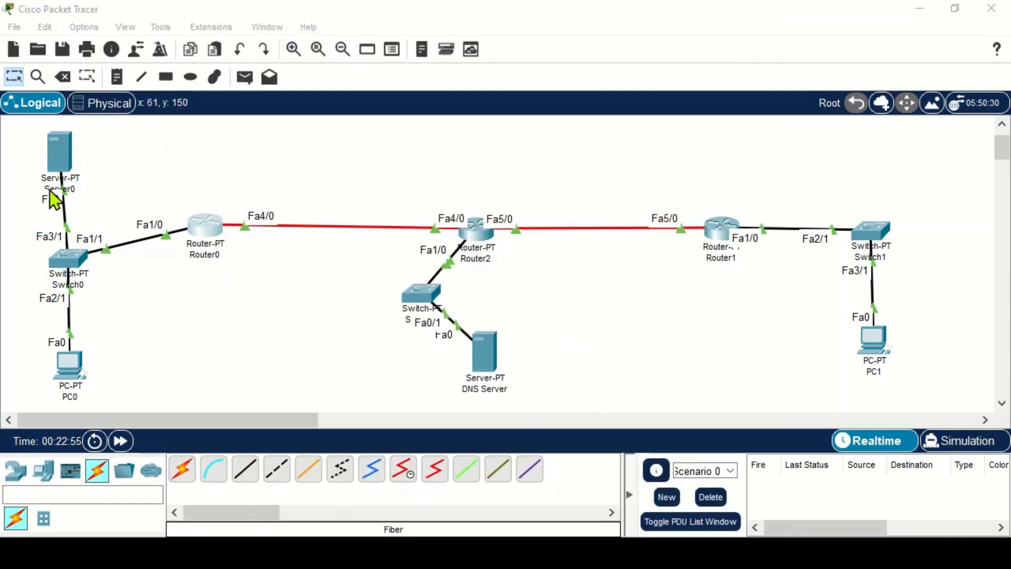
Set PC0's static IPv4 default gateway to 10.0.0.1 in its global settings.
left_click(62, 371)
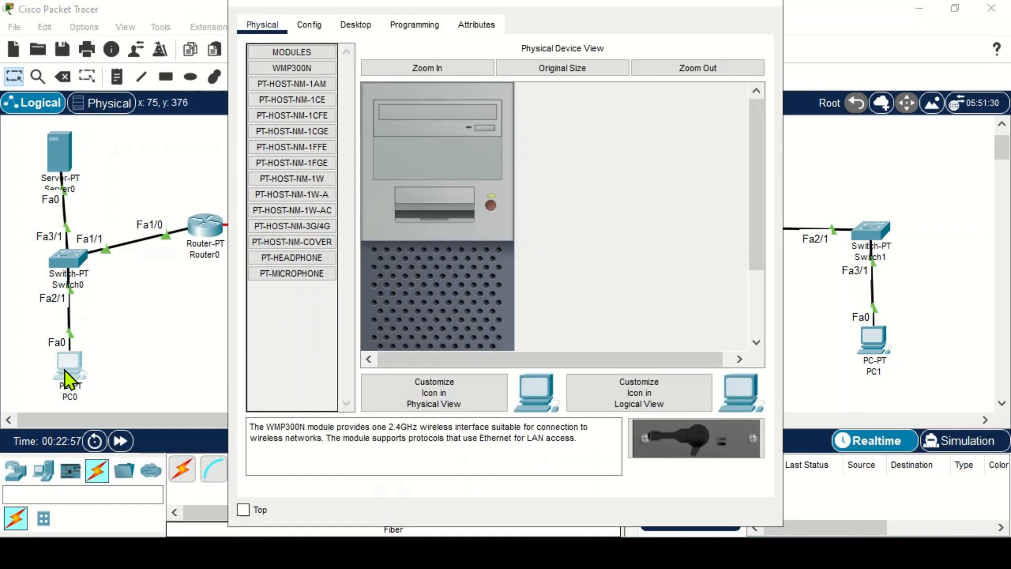
left_click(321, 30)
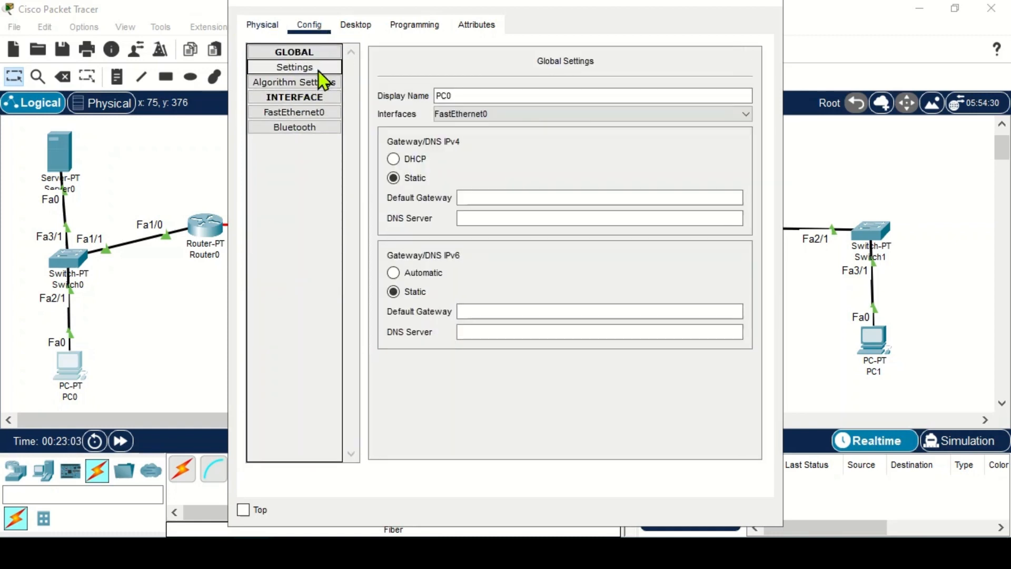
left_click(482, 197)
left_click(481, 198)
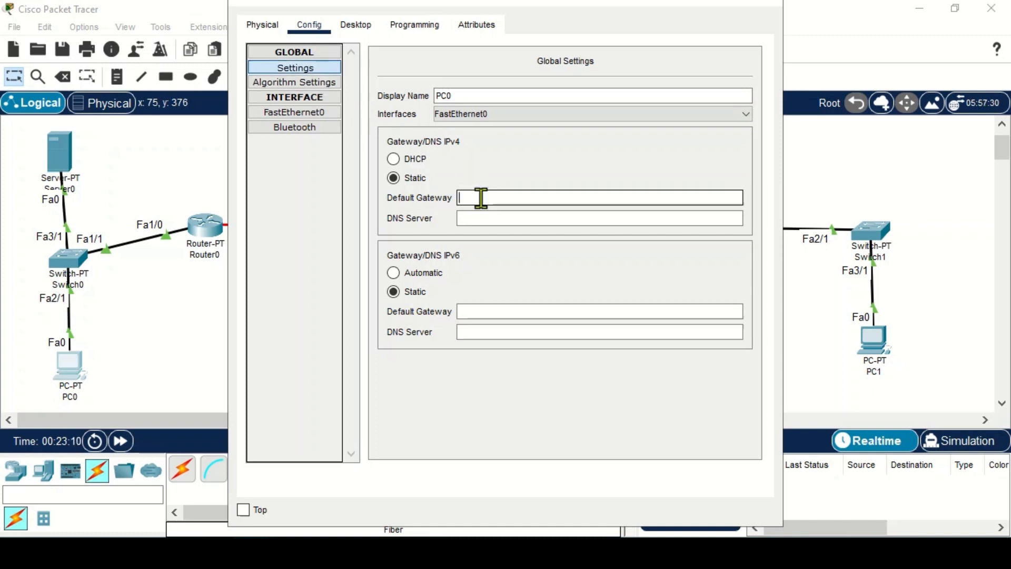
type("10")
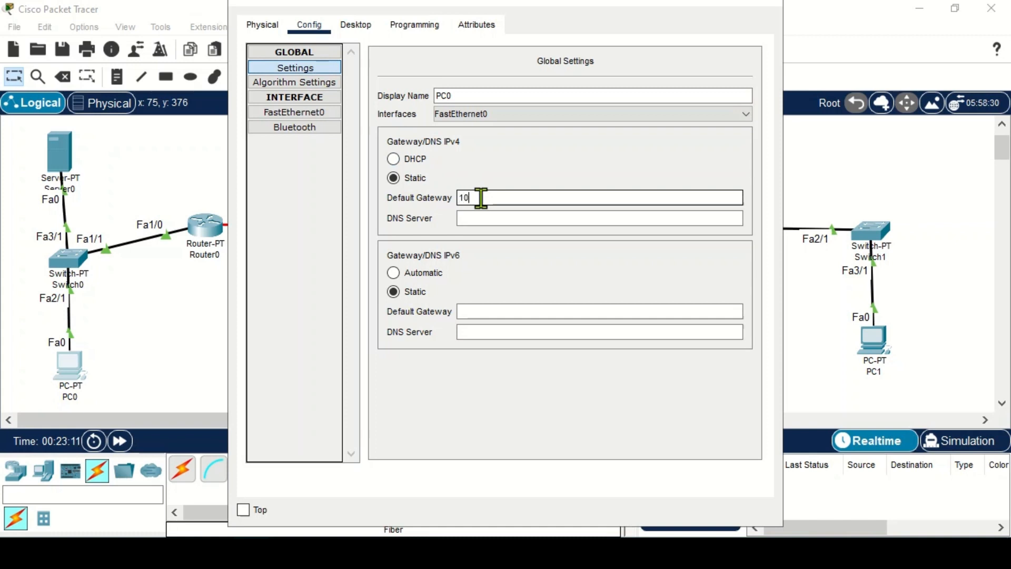
type(".0.0.1")
left_click(478, 217)
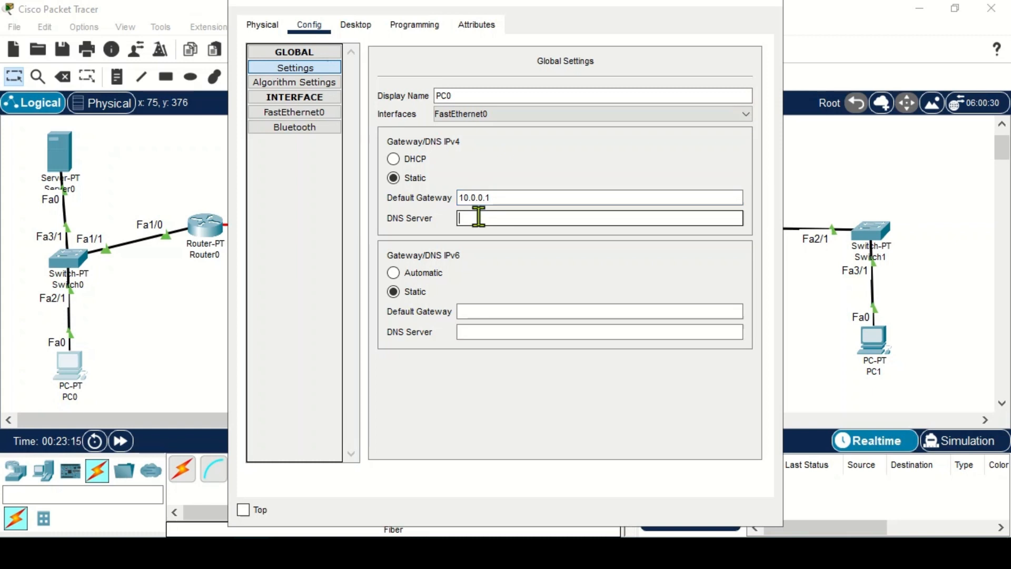
Give PC0's FastEthernet0 interface the static IPv4 address 10.0.0.254 with subnet mask 255.0.0.0.
left_click(298, 113)
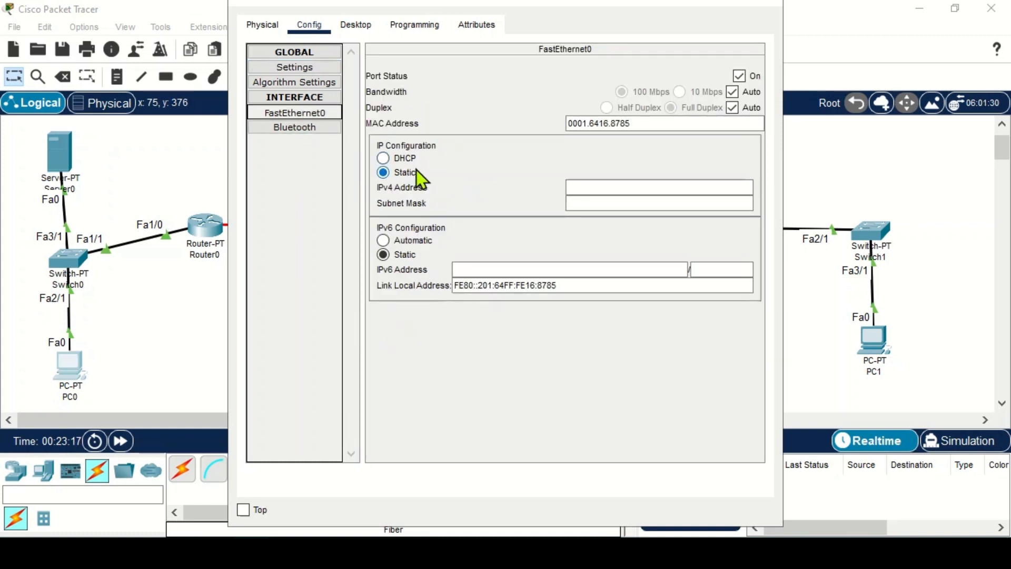
left_click(614, 189)
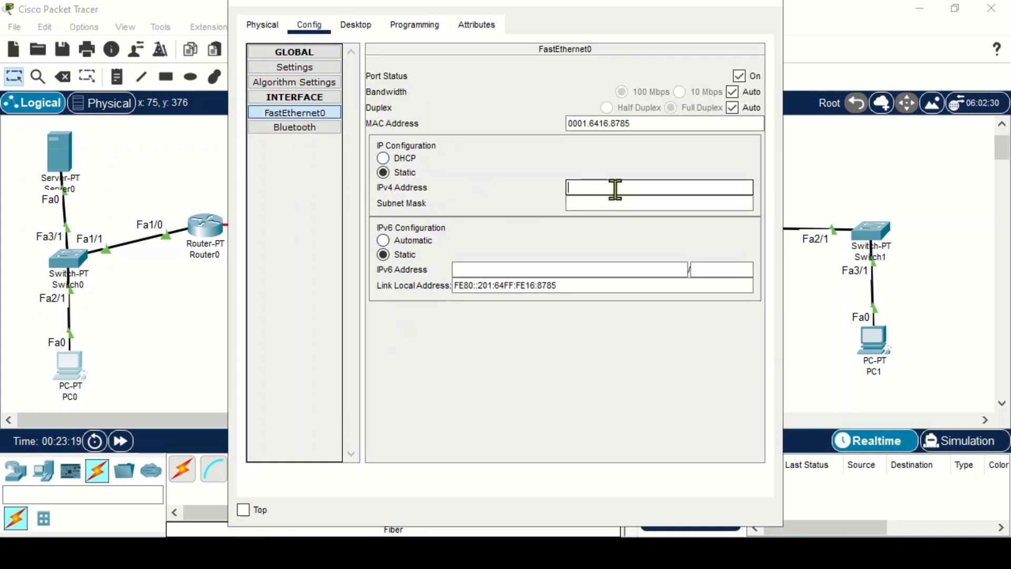
type("10.0.0.254")
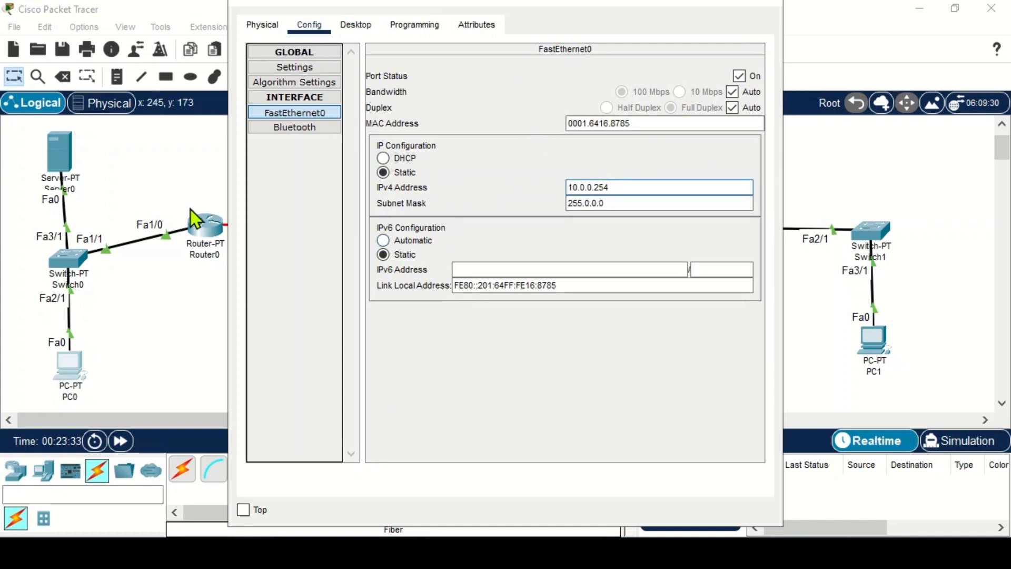
left_click(761, 3)
Set Server0's static IPv4 default gateway to 10.0.0.10 in its global settings.
left_click(64, 155)
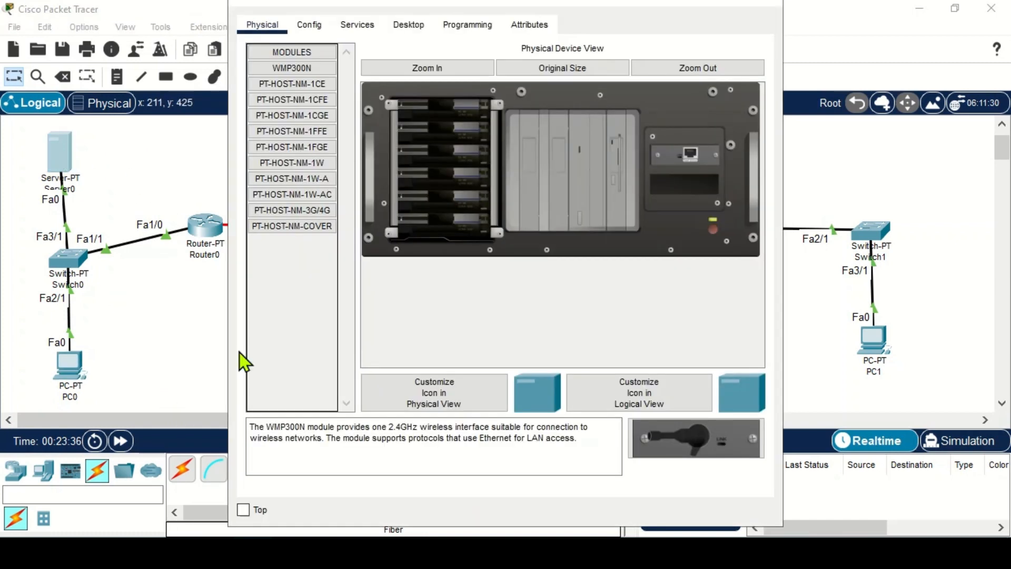
left_click(309, 26)
left_click(320, 97)
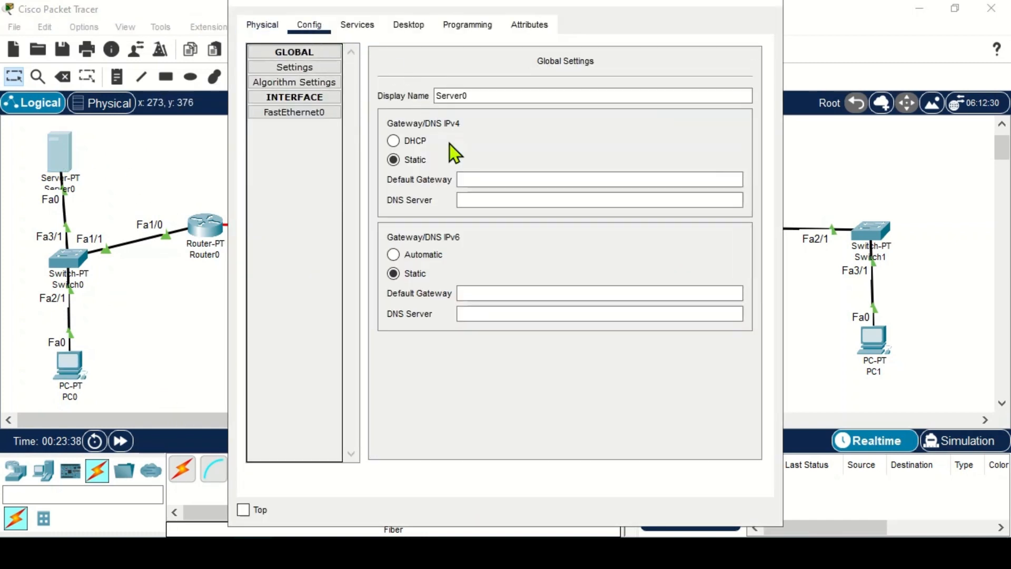
left_click(324, 112)
left_click(322, 67)
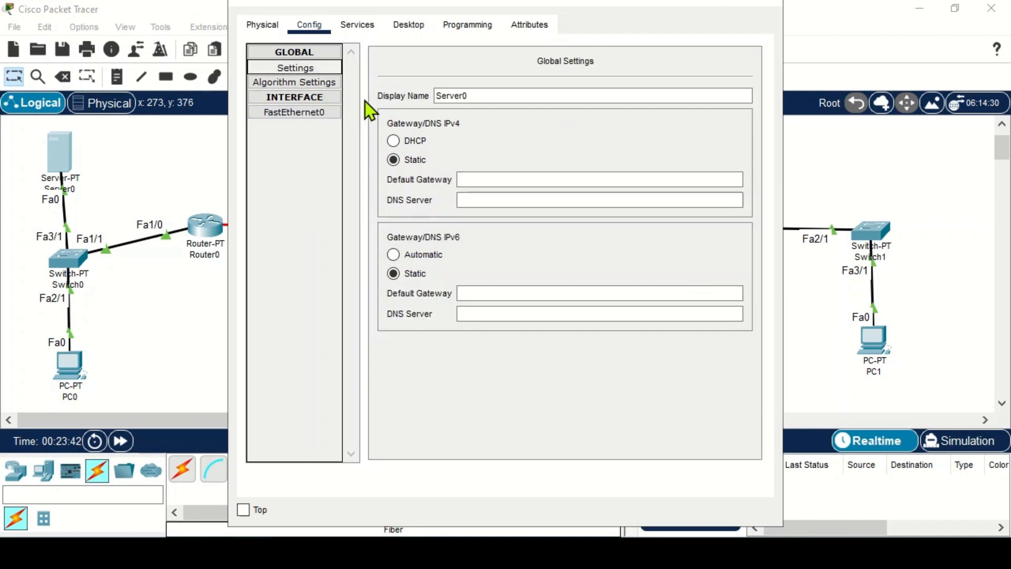
left_click(500, 180)
type("10")
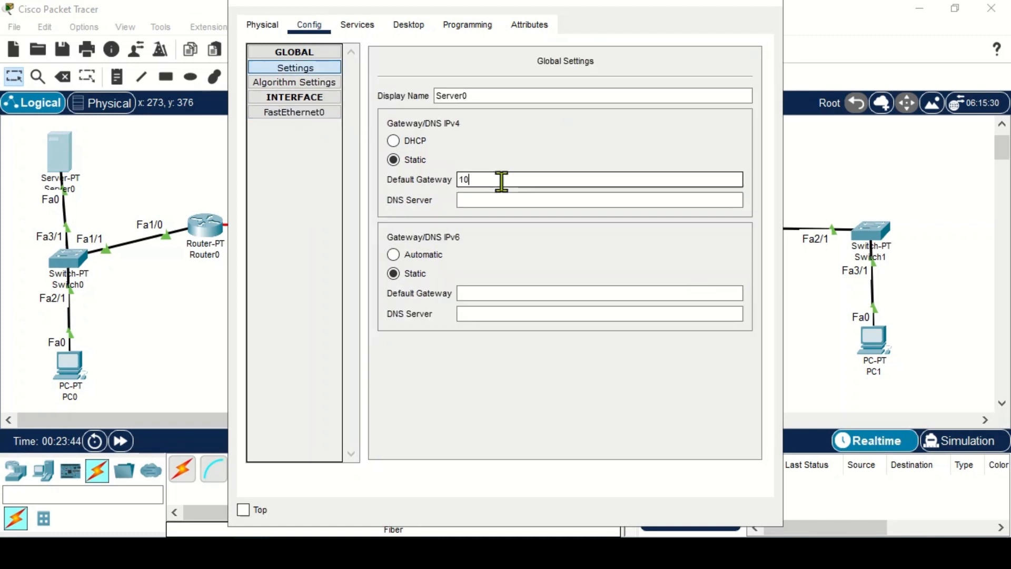
type(".0.0")
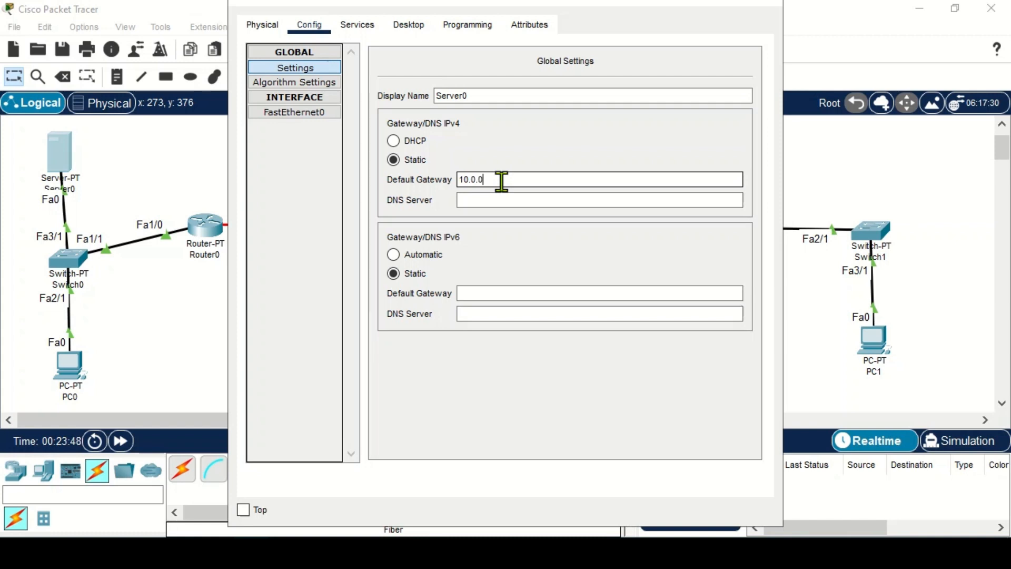
type(".10")
left_click(498, 200)
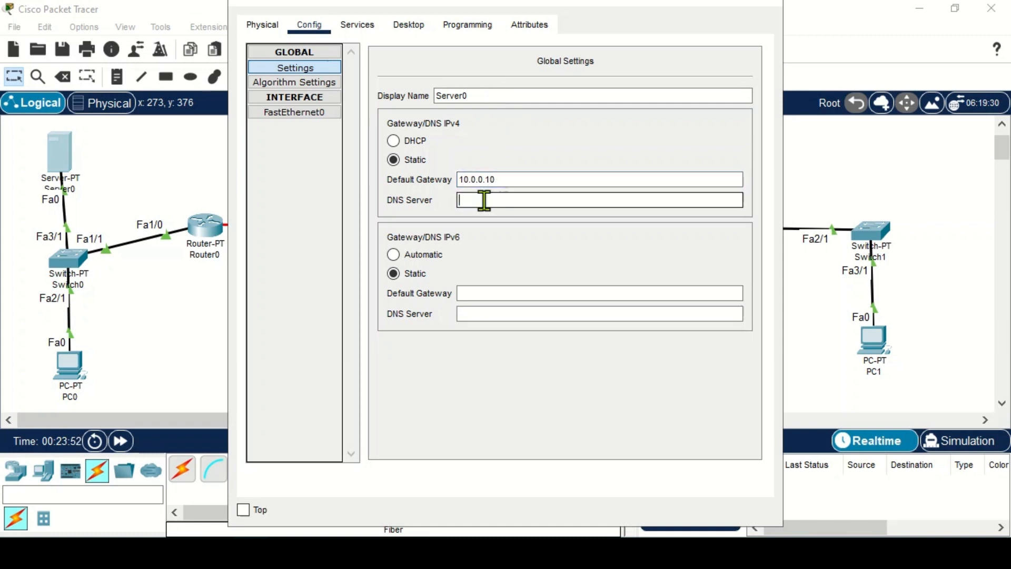
Correct Server0's IPv4 default gateway to 10.0.0.1.
left_click(309, 112)
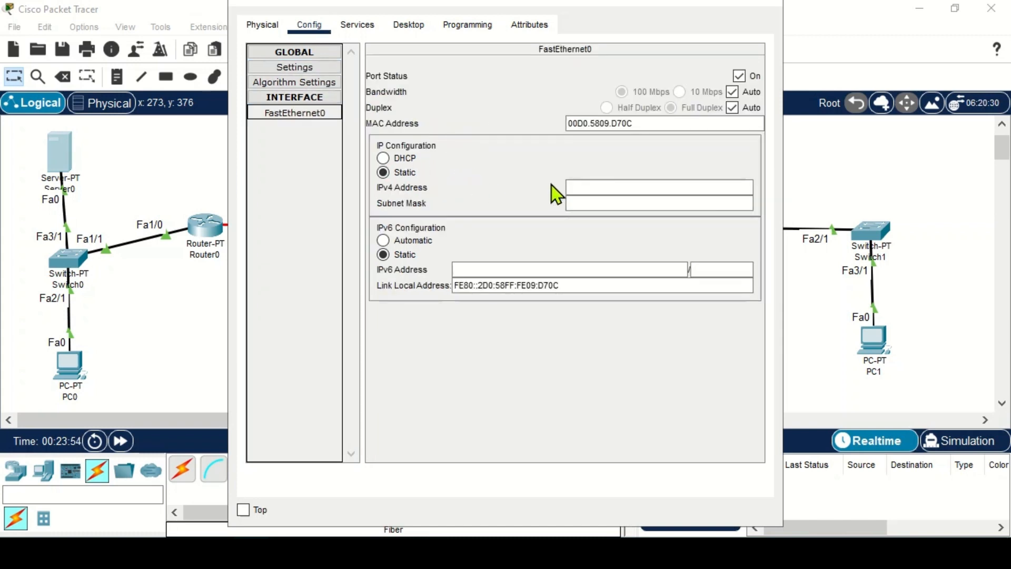
left_click(651, 186)
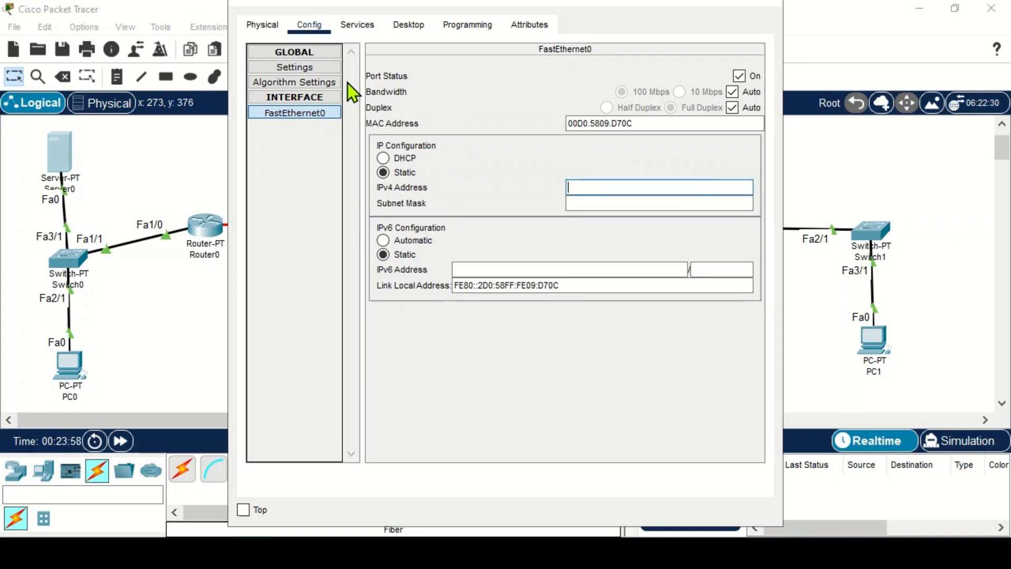
left_click(332, 70)
left_click(498, 179)
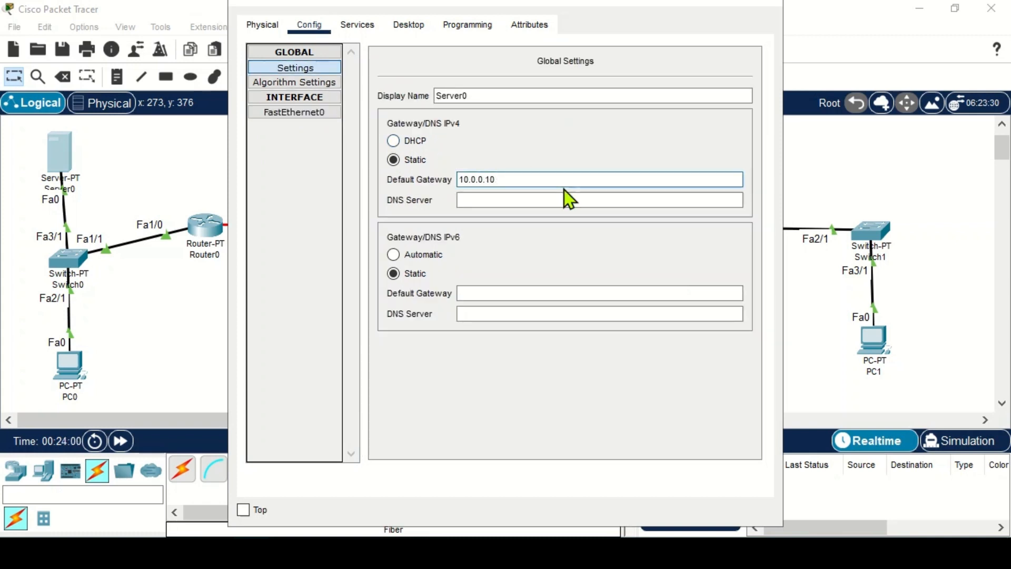
key("BackSpace")
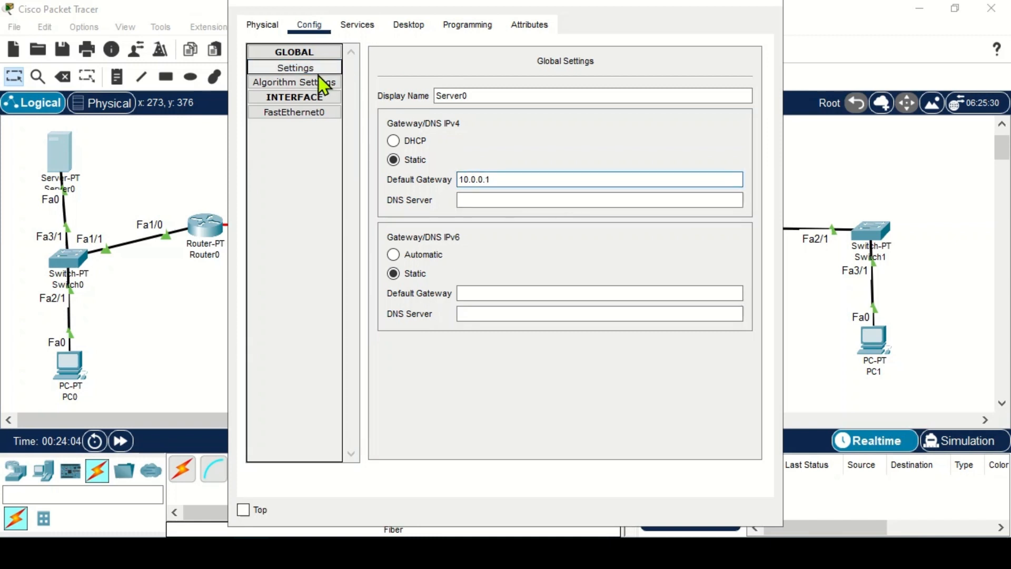
Give Server0's FastEthernet0 interface the static IPv4 address 10.0.0.10 with subnet mask 255.0.0.0.
left_click(292, 112)
left_click(652, 187)
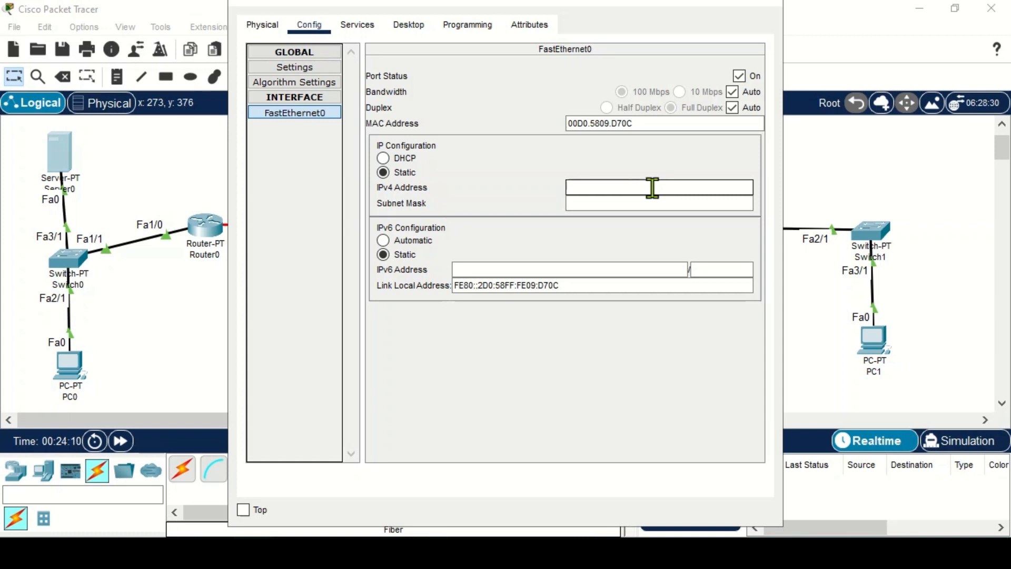
type("10.0.0.10")
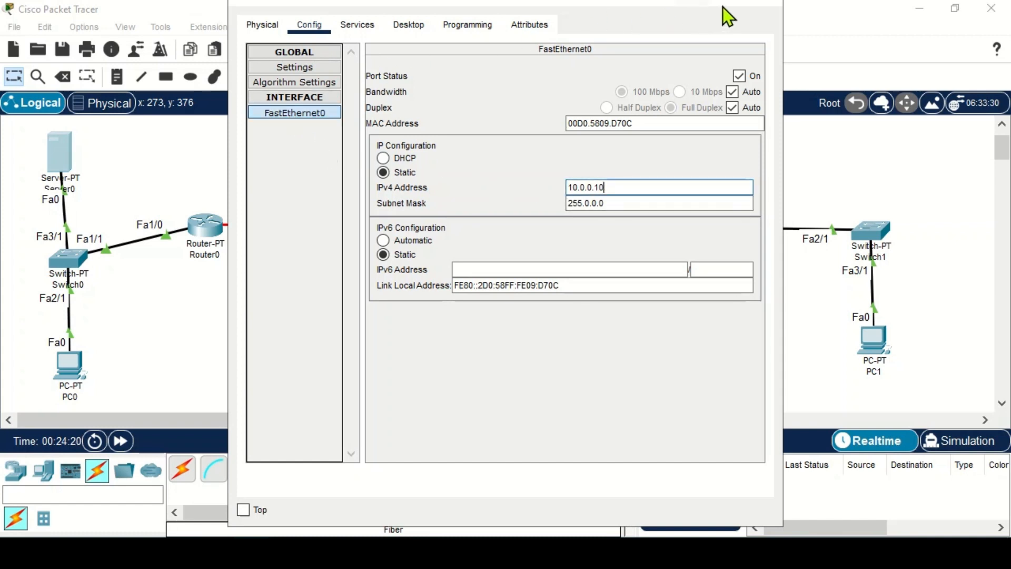
left_click(765, 3)
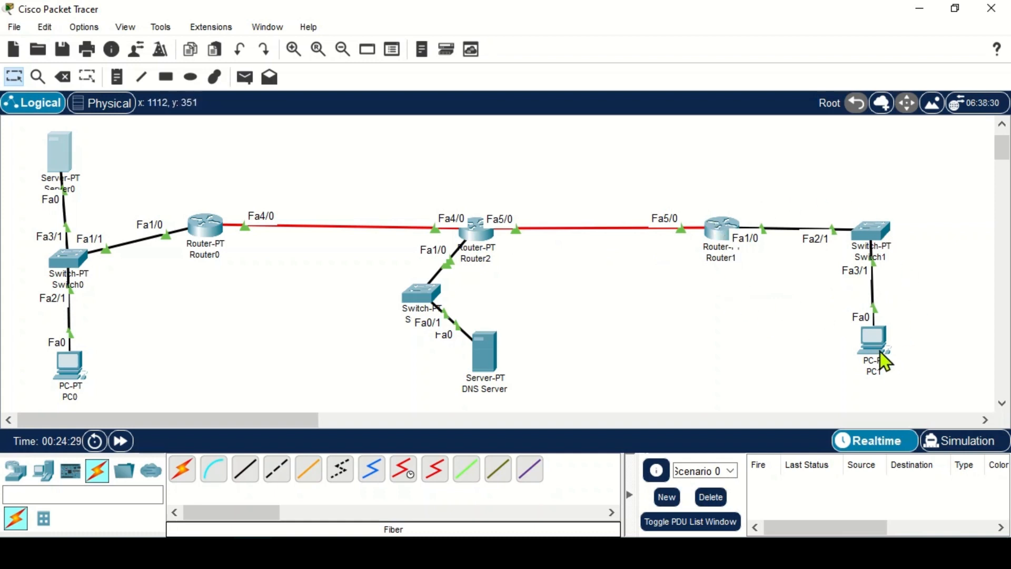
Assign IPv4 address 192.168.0.1 with subnet mask 255.255.255.0 to Router1's FastEthernet1/0 interface and close its configuration.
mouse_move(876, 345)
left_click(724, 228)
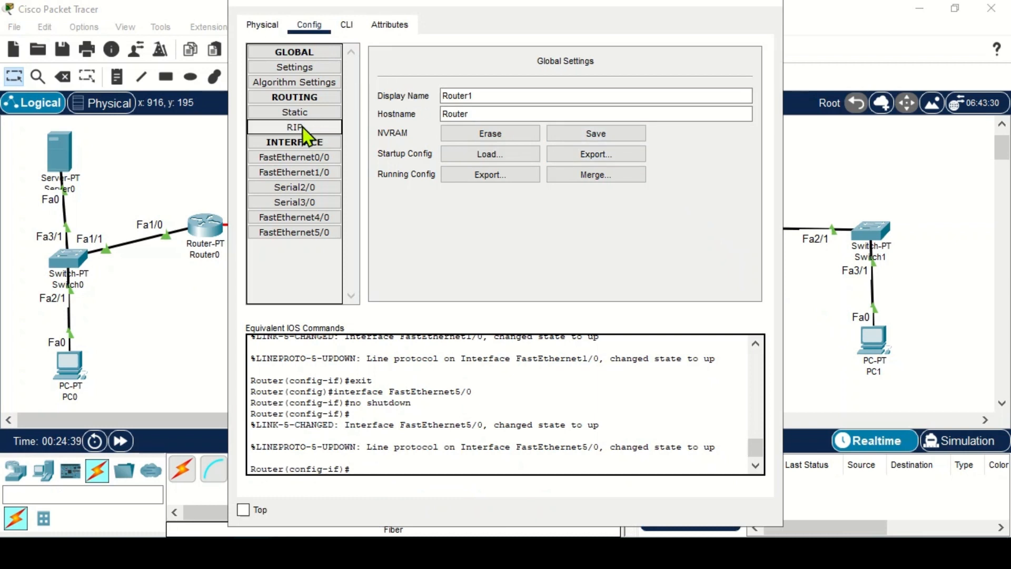
left_click_drag(414, 8, 228, 29)
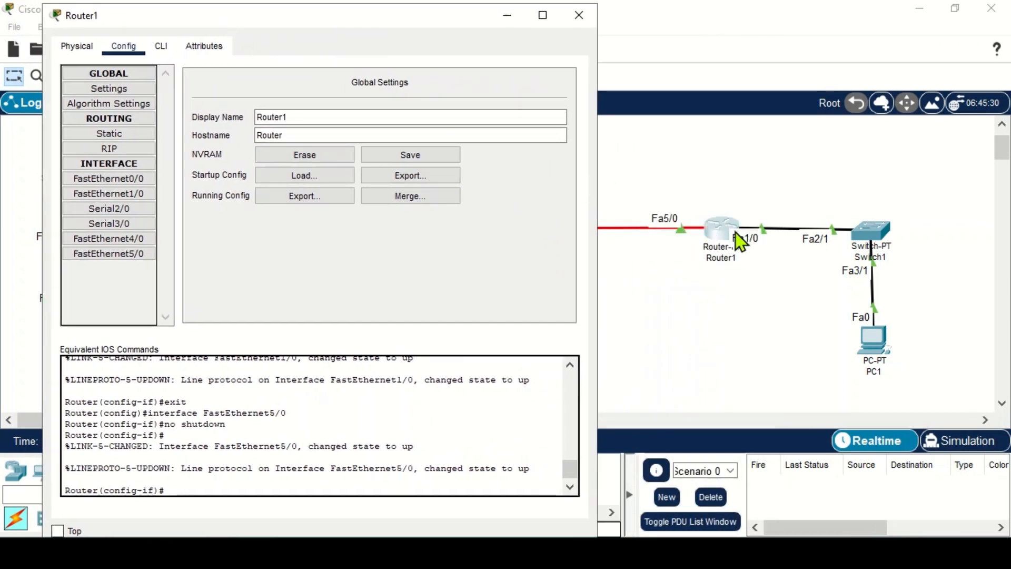
left_click(138, 192)
left_click(430, 179)
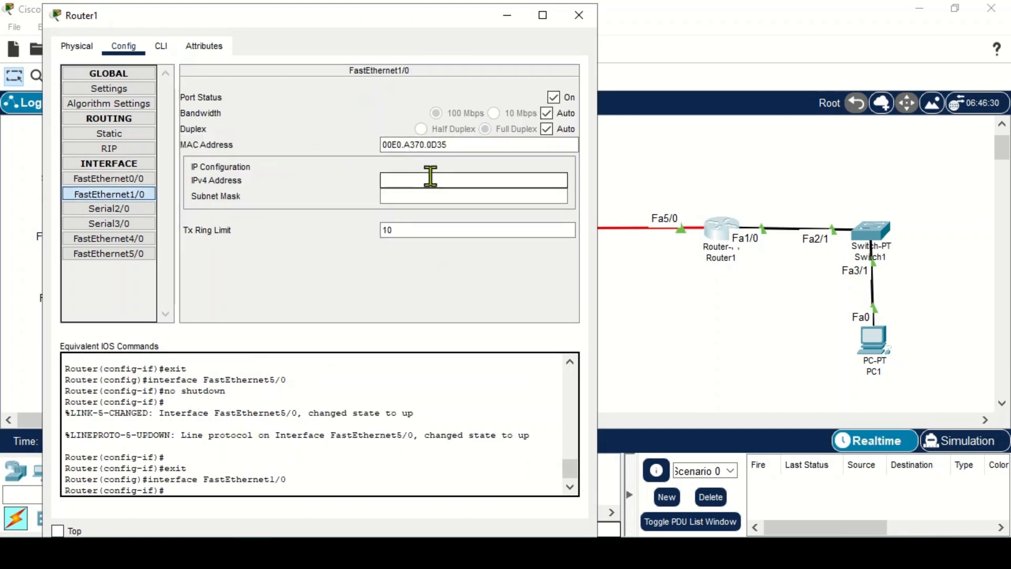
type("192.168.0.1")
key("Return")
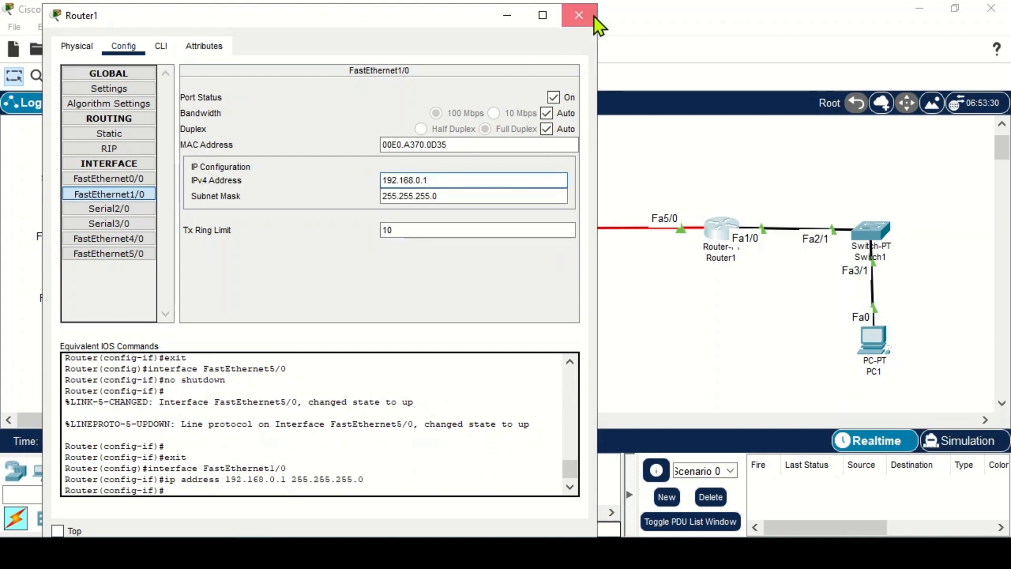
left_click(579, 15)
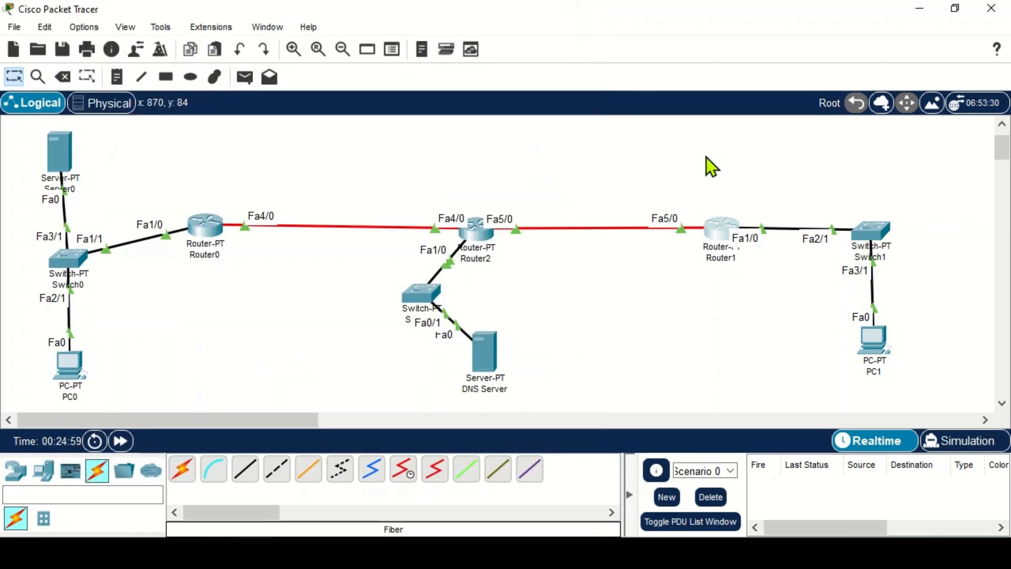
Set PC1's static IPv4 default gateway to 192.168.0.1 in its global settings.
left_click(870, 348)
left_click(315, 30)
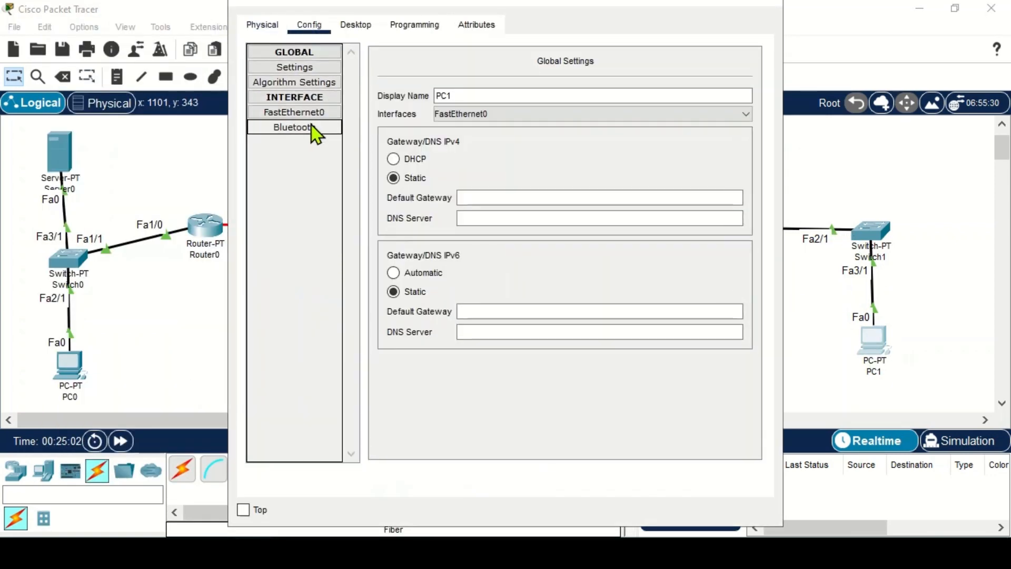
left_click(491, 197)
type("192.")
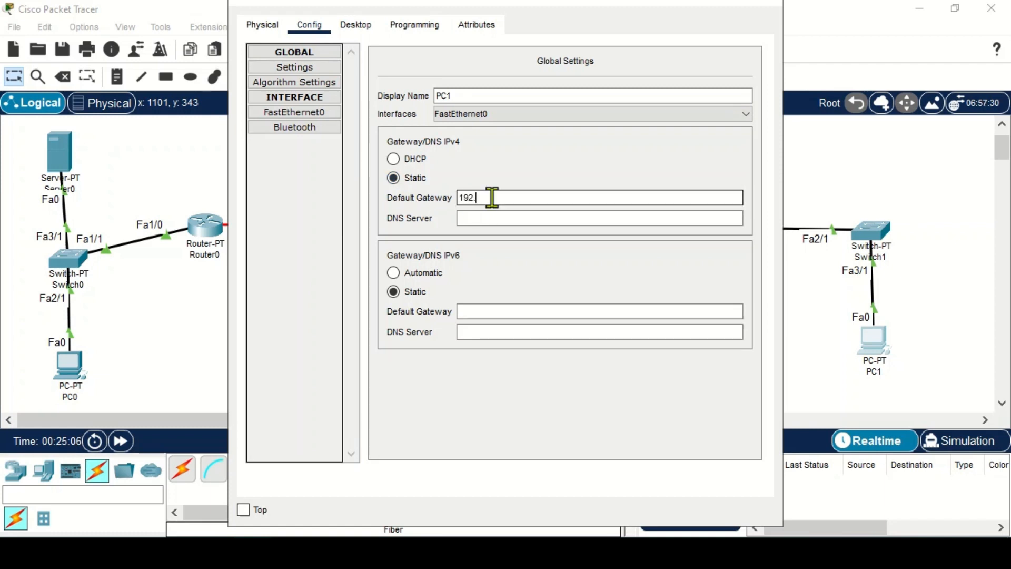
type("168.0.1")
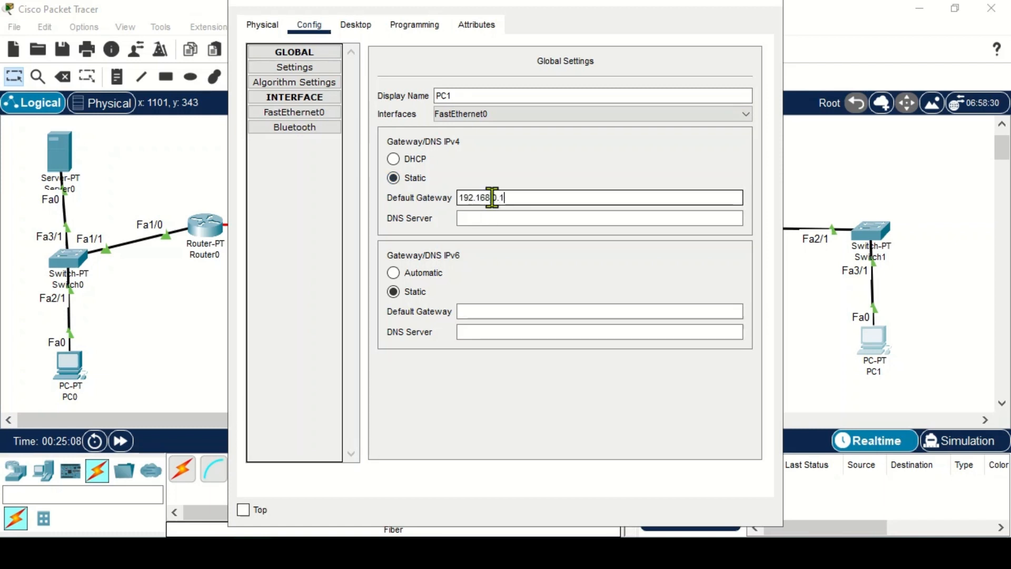
Give PC1's FastEthernet0 interface the static IPv4 address 192.168.0.254 with subnet mask 255.255.255.0 and close its configuration.
left_click(293, 112)
left_click(595, 187)
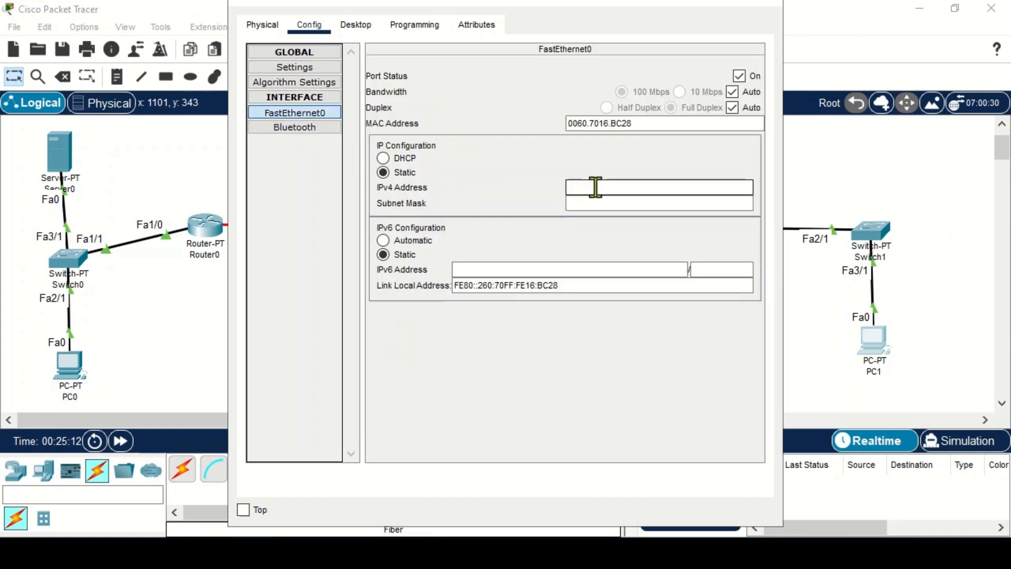
type("192.168.0.254")
left_click_drag(608, 187, 622, 187)
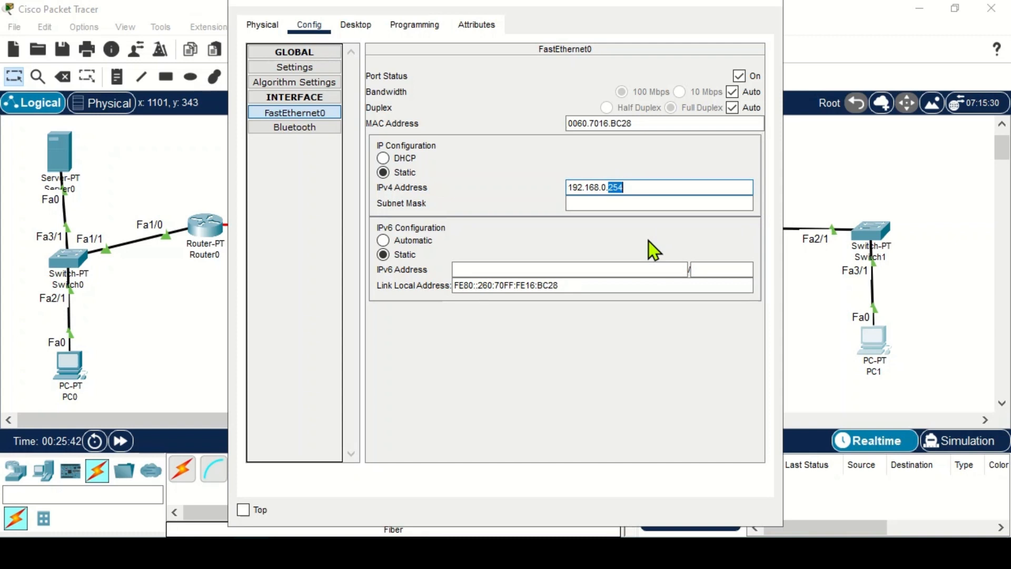
left_click(632, 194)
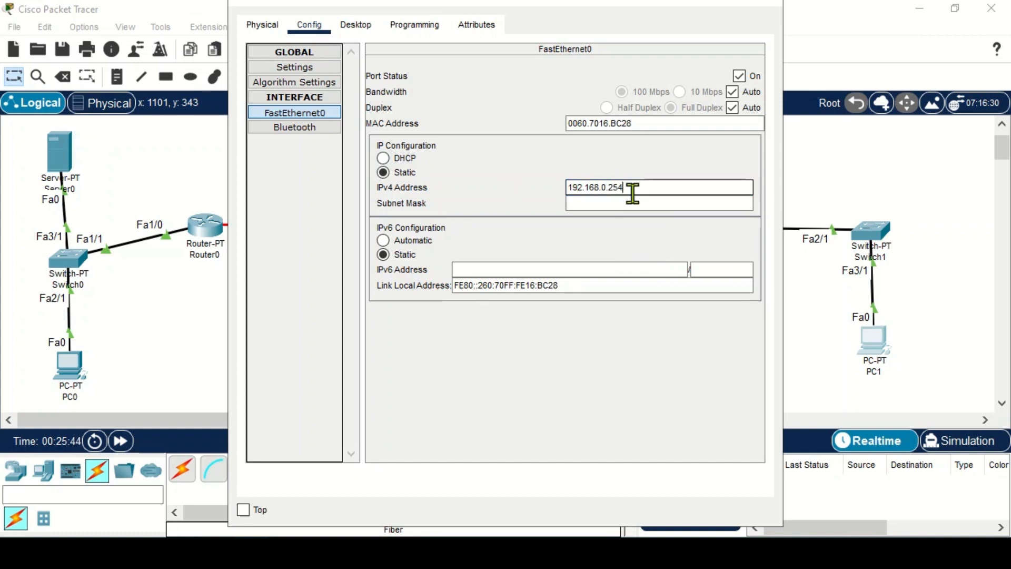
key("Tab")
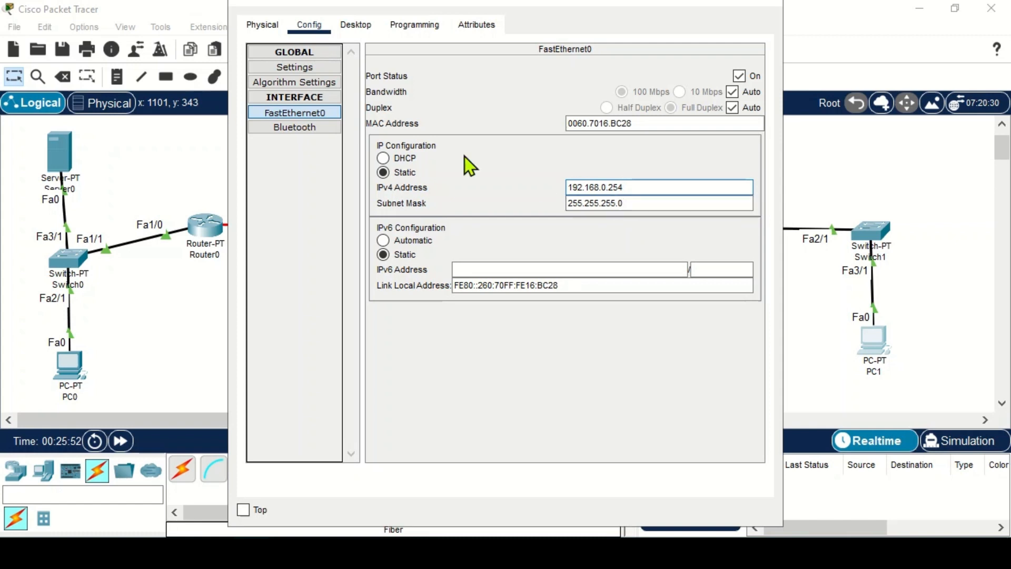
left_click(766, 3)
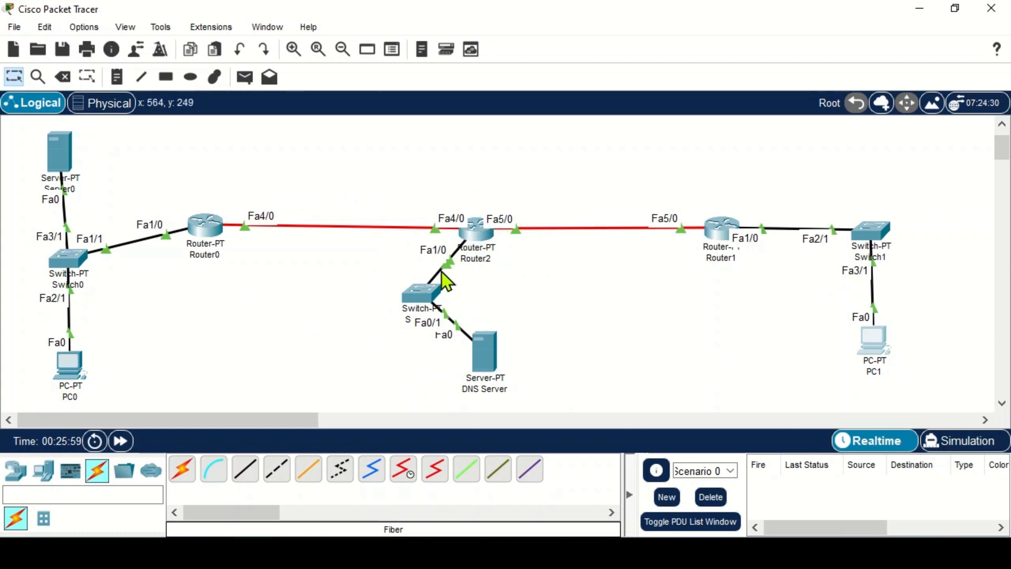
left_click(482, 357)
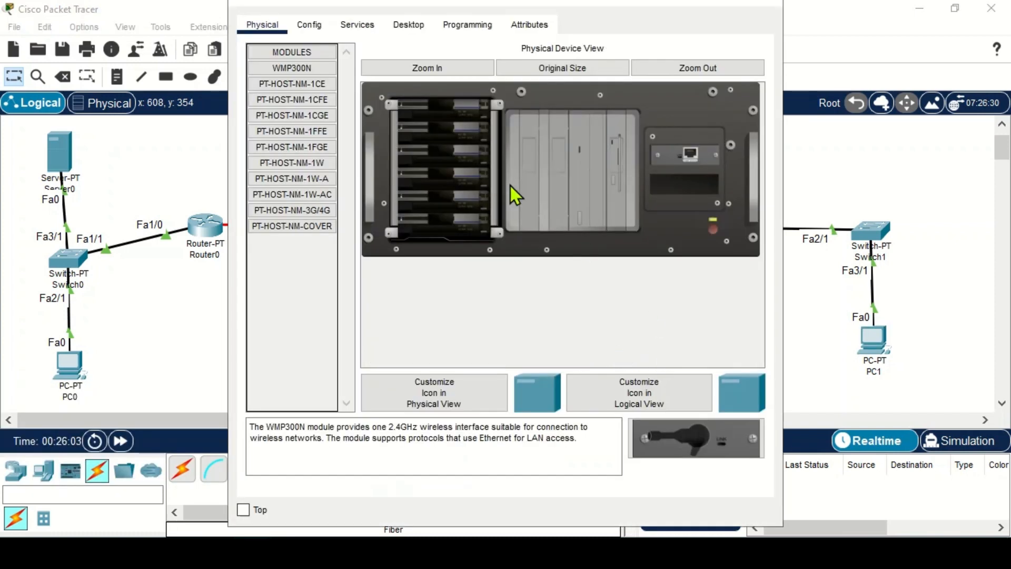
left_click(356, 27)
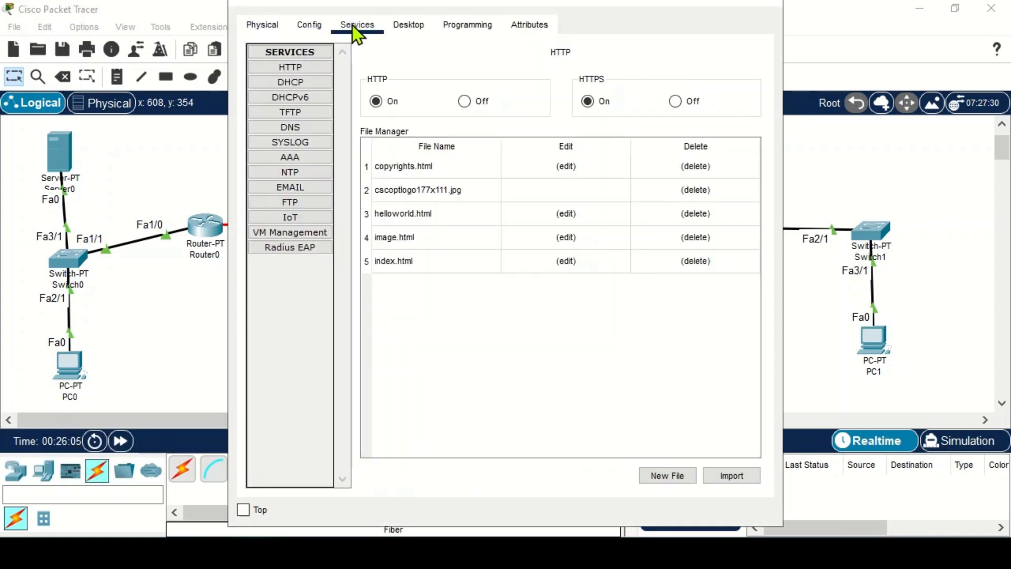
left_click(311, 26)
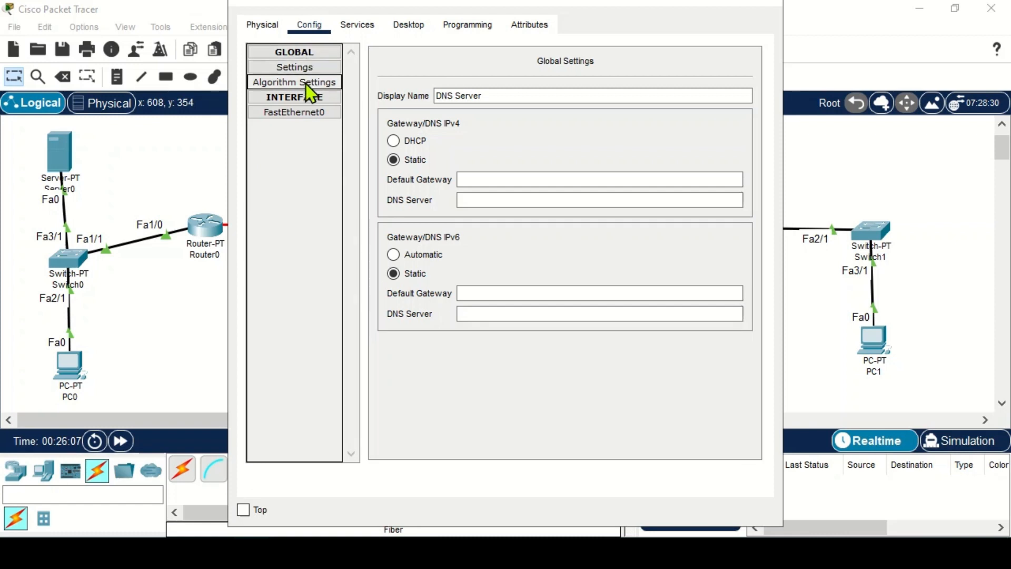
left_click(303, 114)
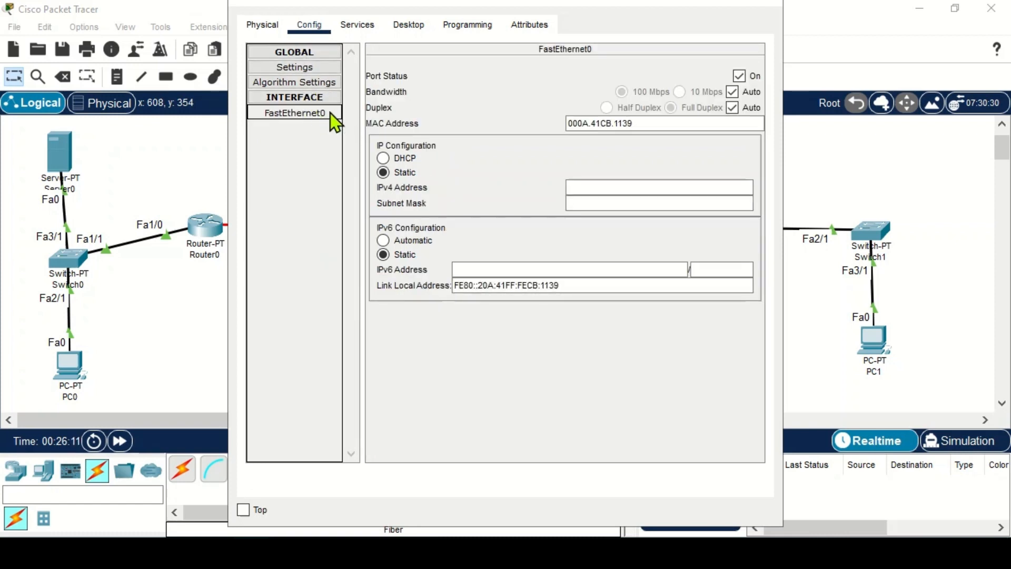
left_click(636, 187)
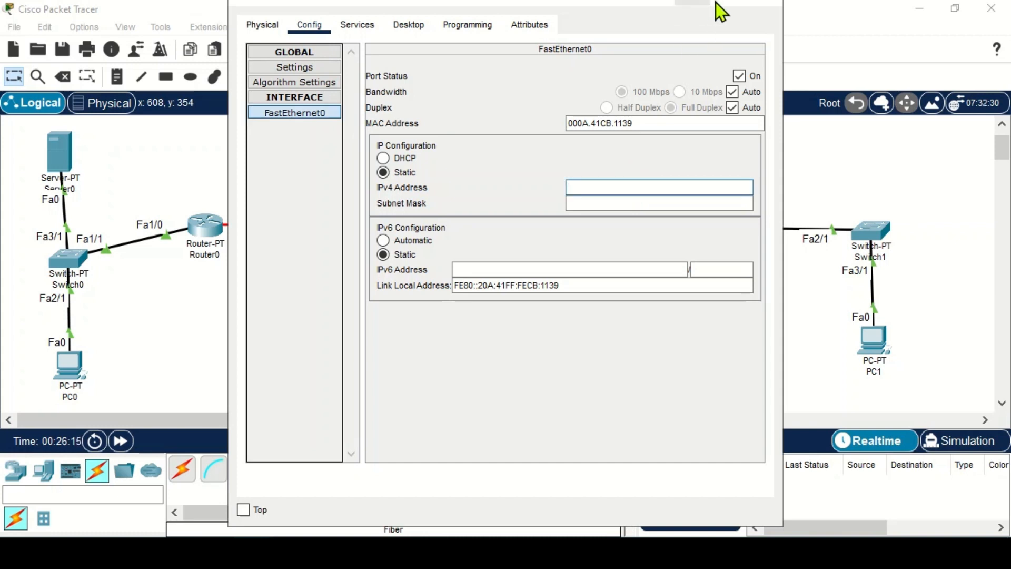
left_click(756, 2)
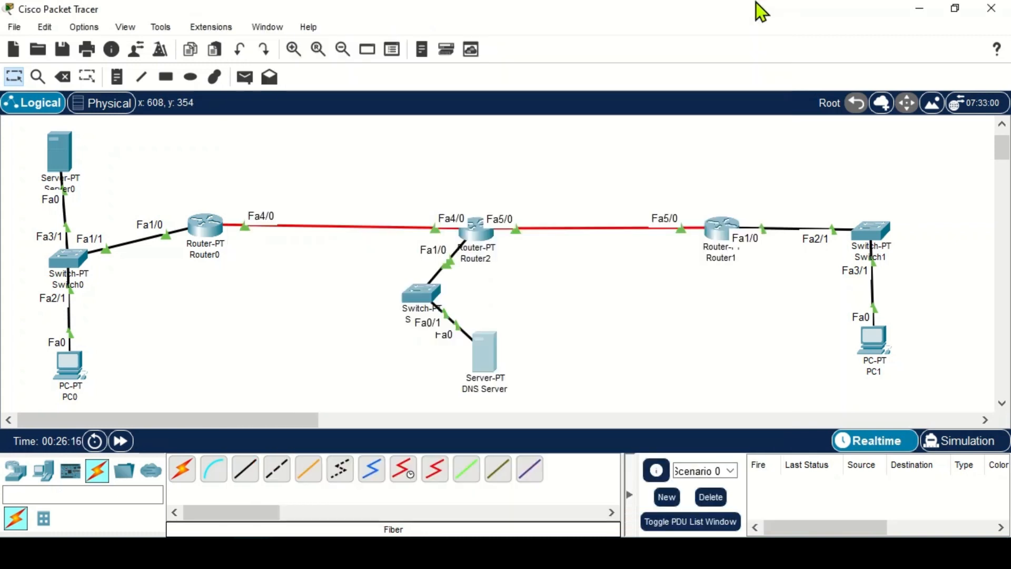
Assign IPv4 address 172.16.0.1 with subnet mask 255.255.0.0 to Router0's FastEthernet4/0 interface and close its configuration.
left_click(207, 225)
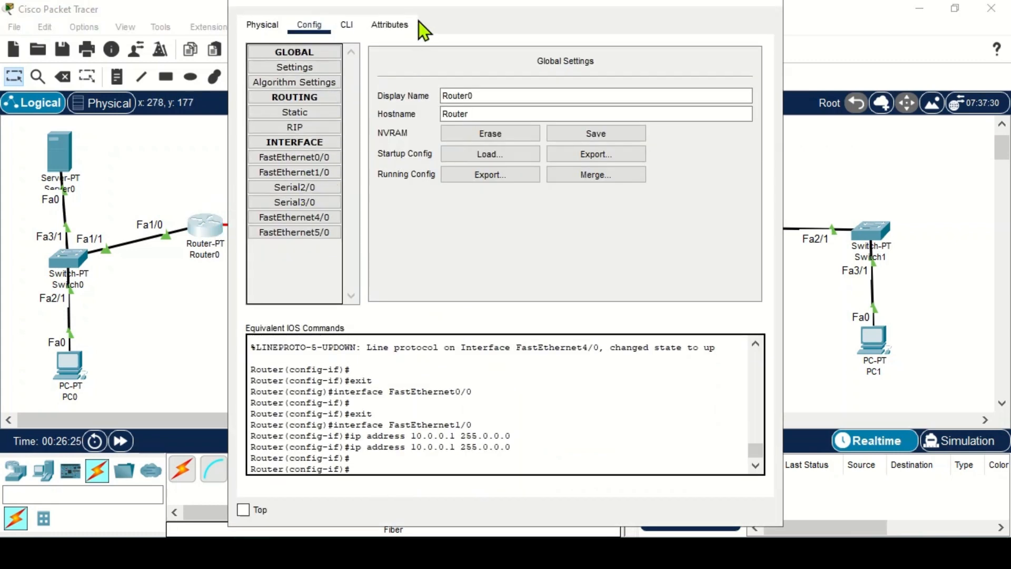
left_click_drag(422, 4, 457, 391)
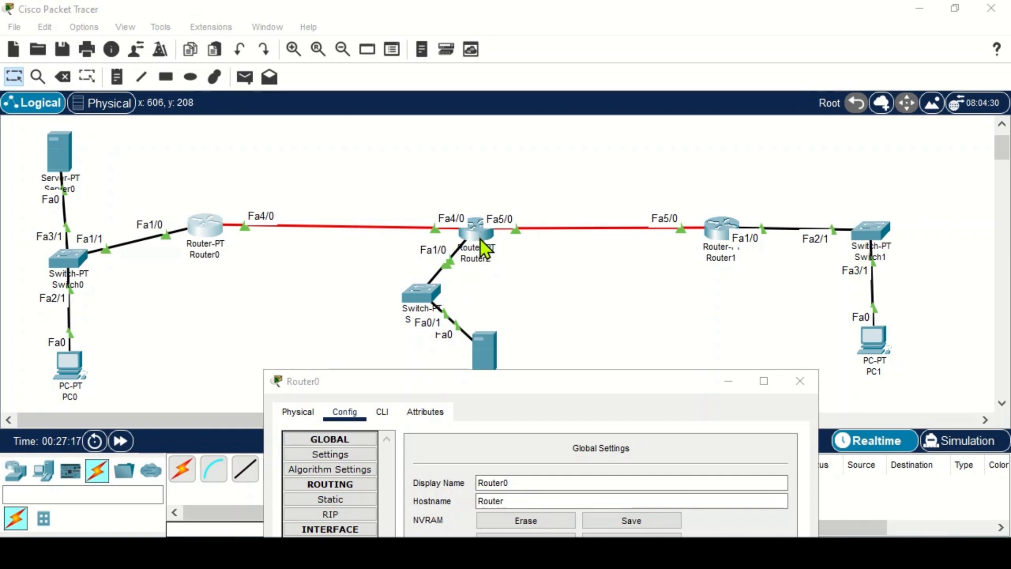
left_click_drag(497, 390, 394, 268)
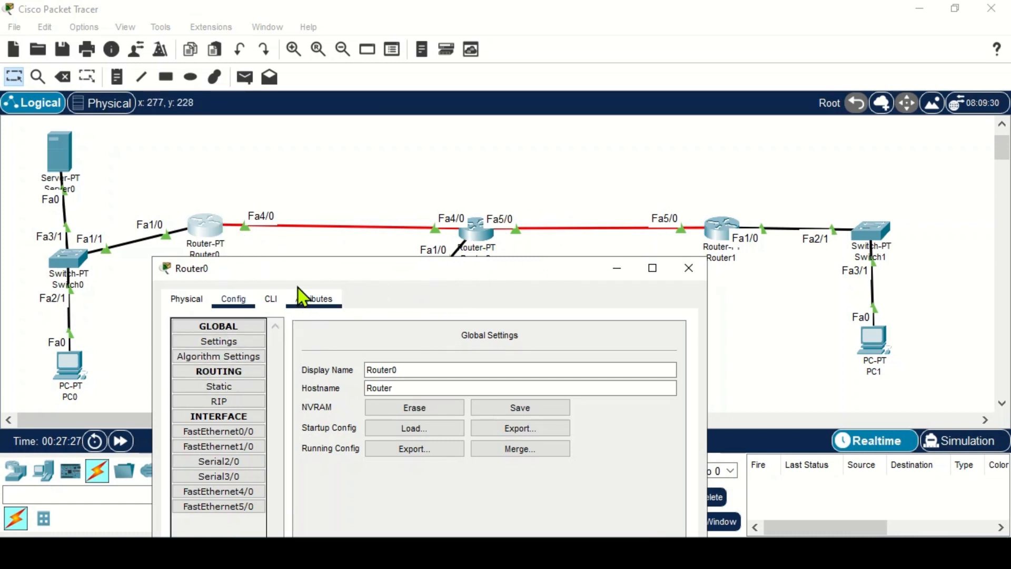
left_click_drag(301, 271, 465, 163)
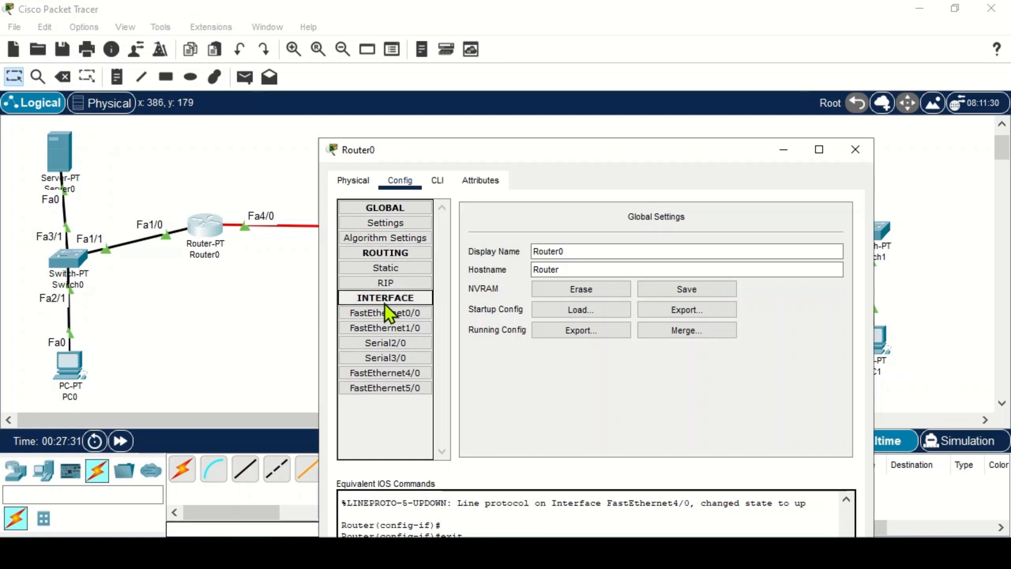
left_click(397, 372)
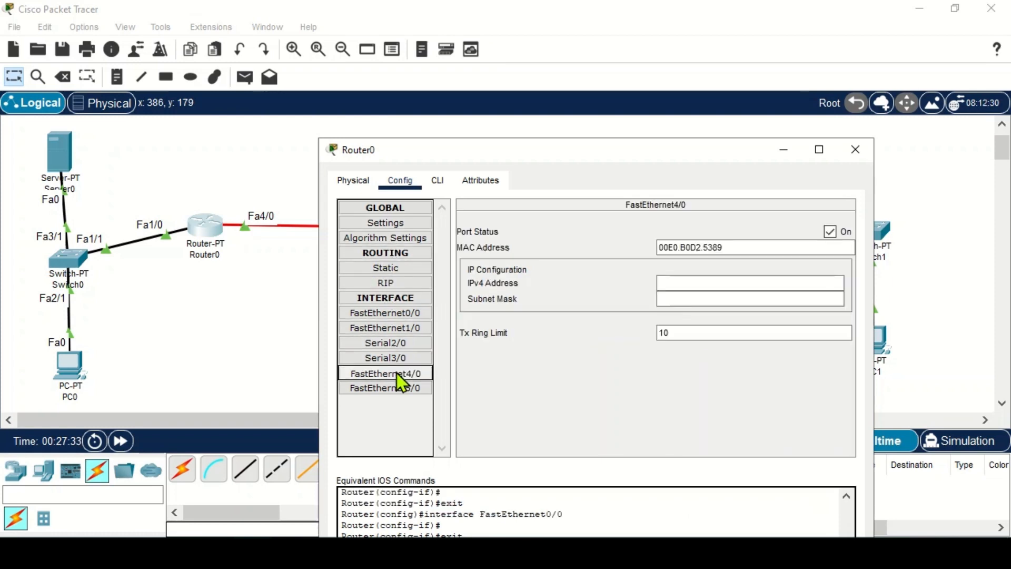
left_click(669, 283)
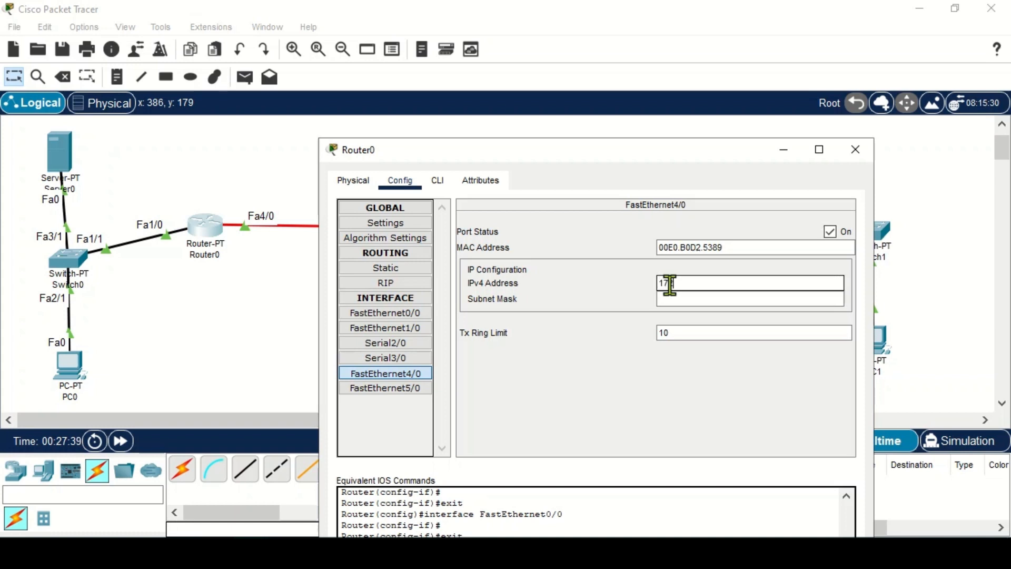
type("172.16.0")
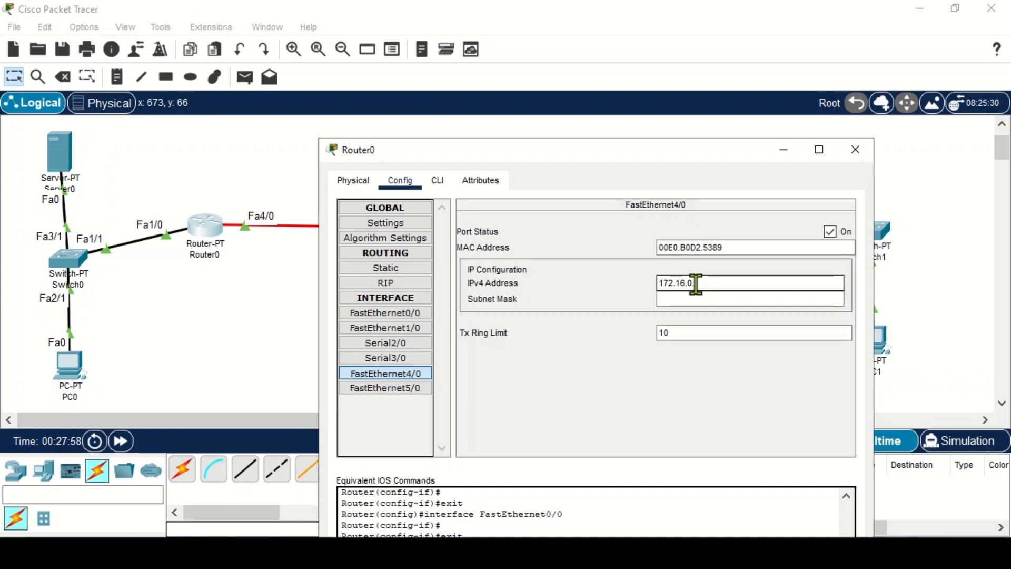
type("1")
left_click(708, 298)
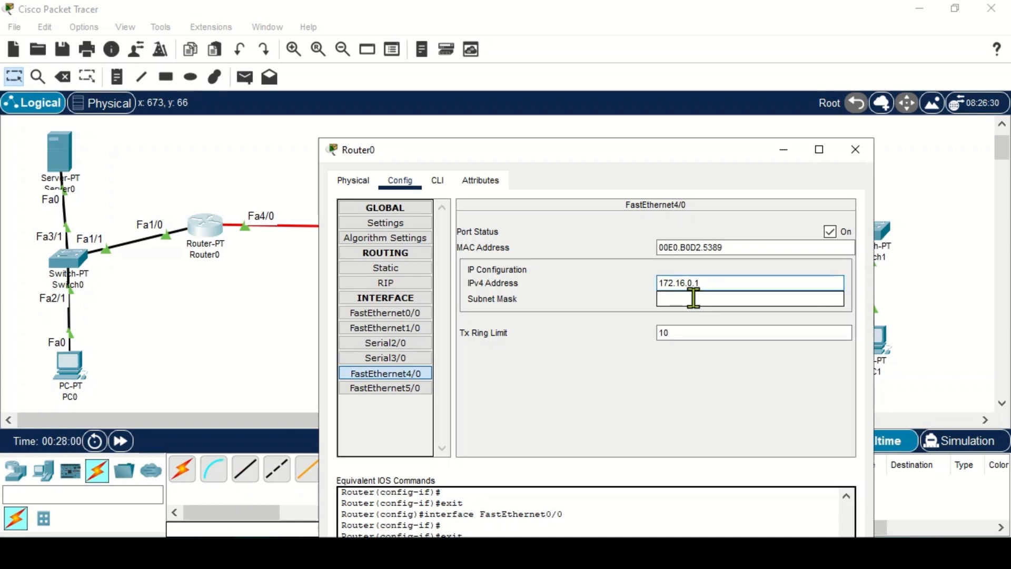
left_click(765, 288)
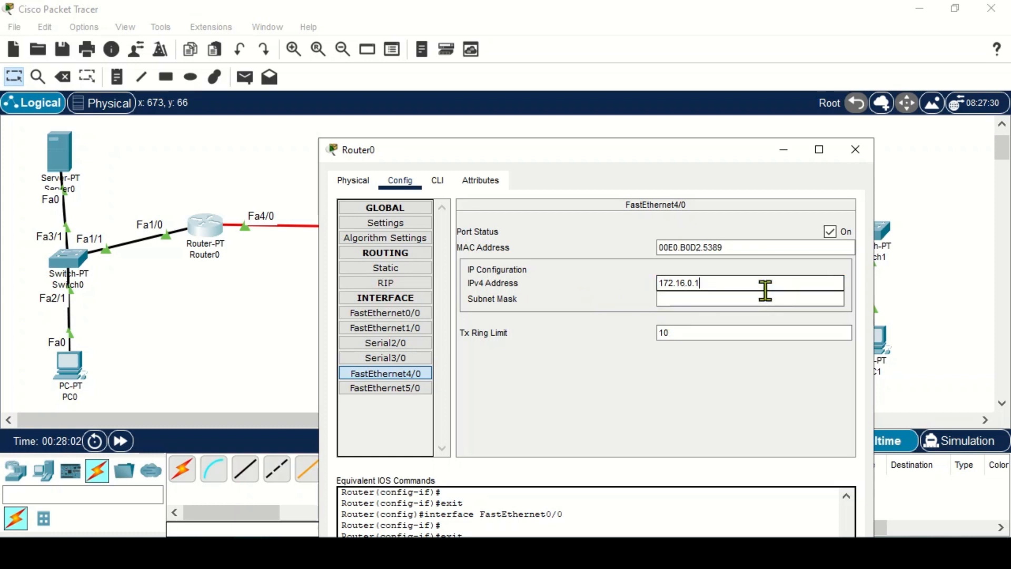
key("Return")
left_click_drag(701, 158, 796, 256)
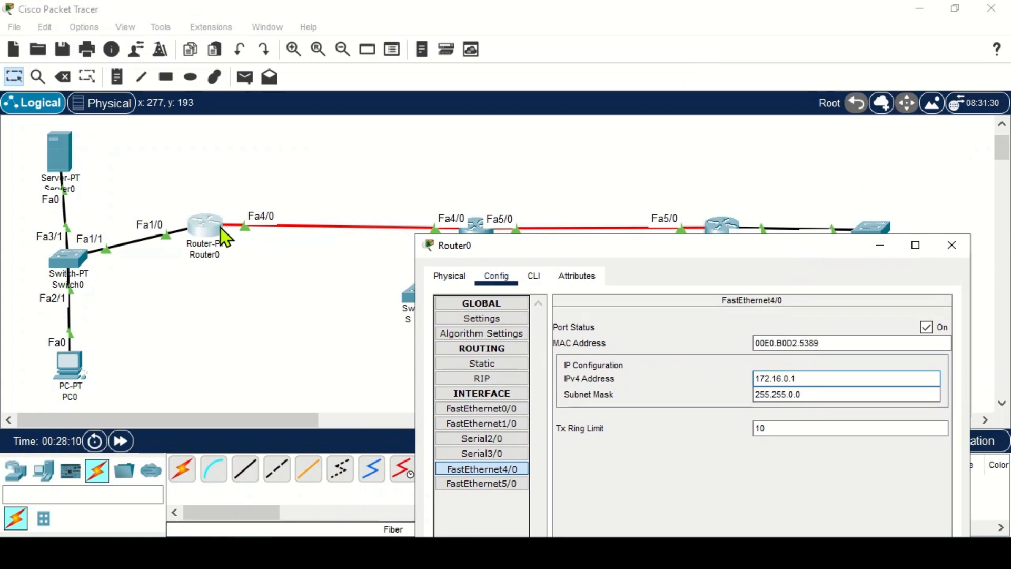
left_click_drag(473, 244, 293, 145)
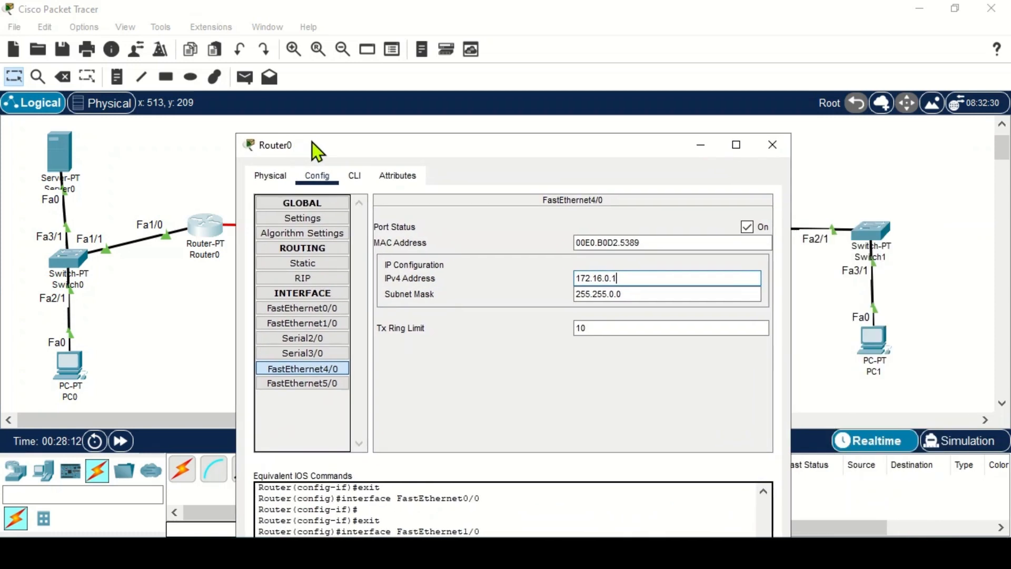
left_click(760, 143)
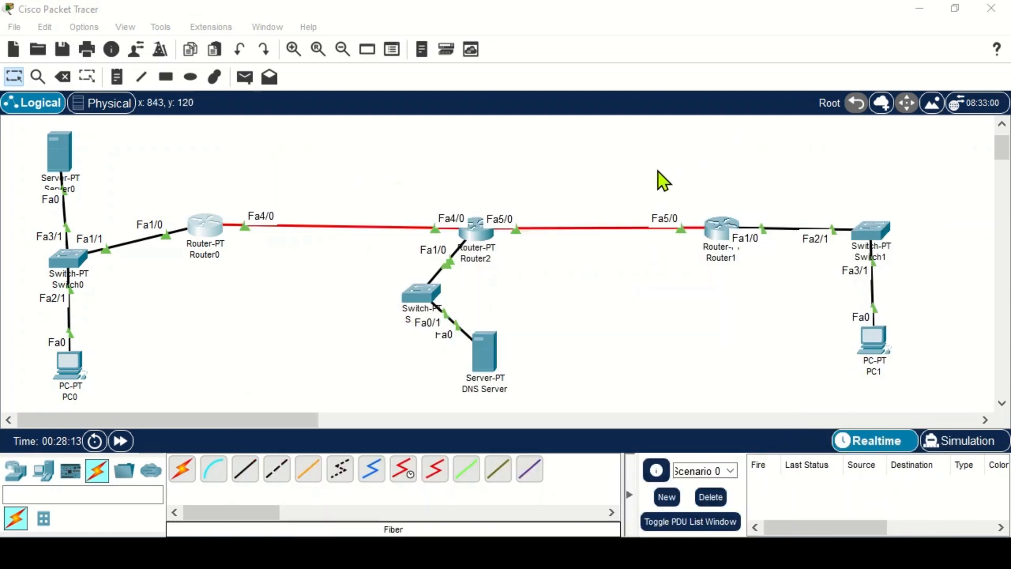
Assign IPv4 address 172.16.0.2 with subnet mask 255.255.0.0 to Router2's FastEthernet4/0 interface and close its configuration.
left_click(471, 236)
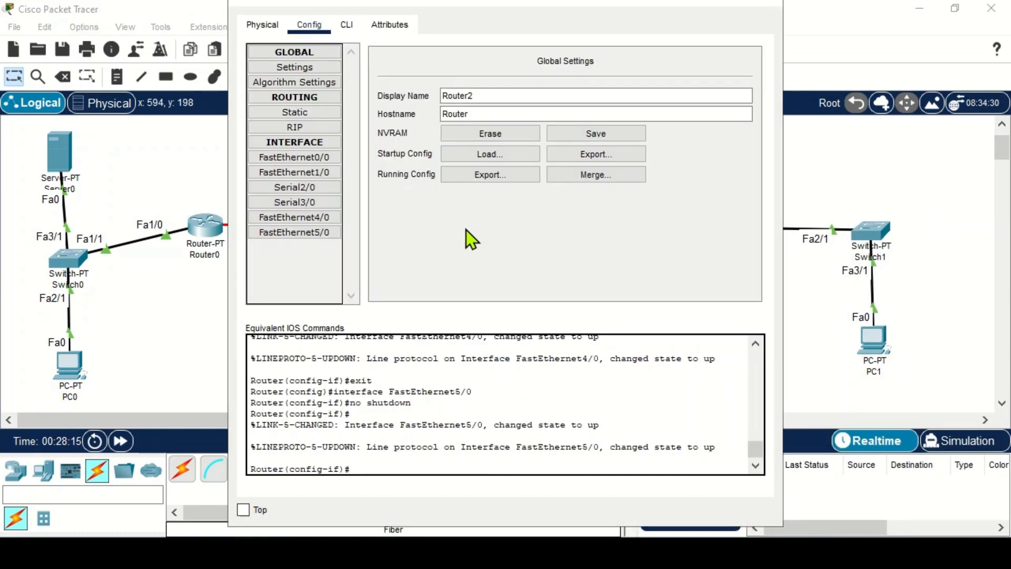
left_click_drag(401, 3, 709, 103)
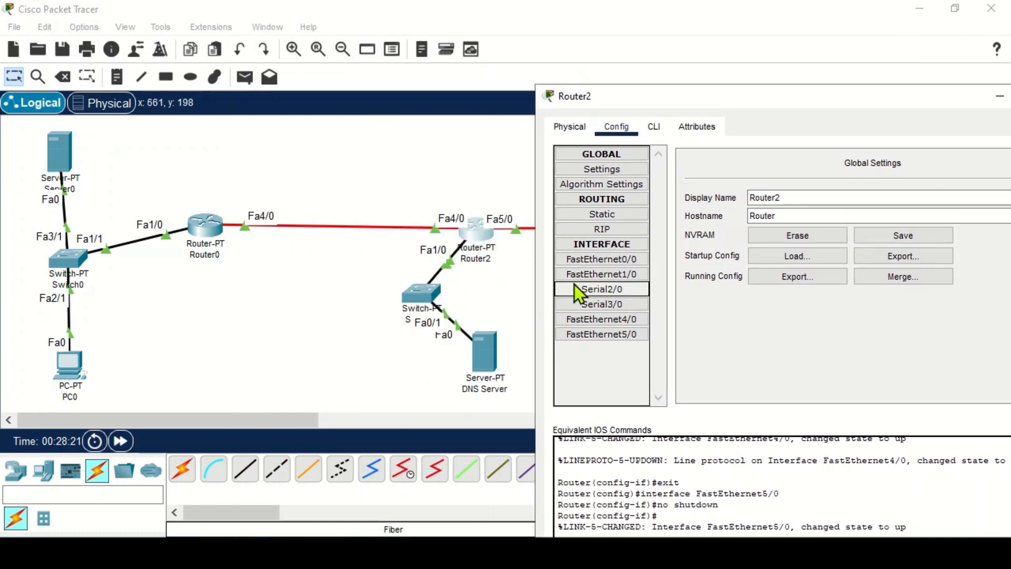
left_click(597, 318)
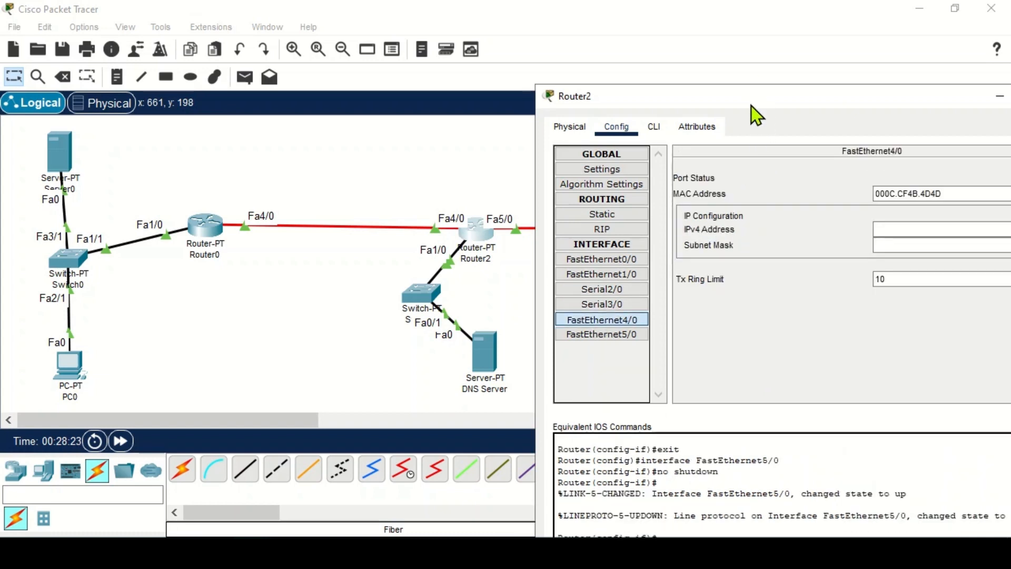
left_click_drag(750, 96, 665, 78)
left_click(799, 208)
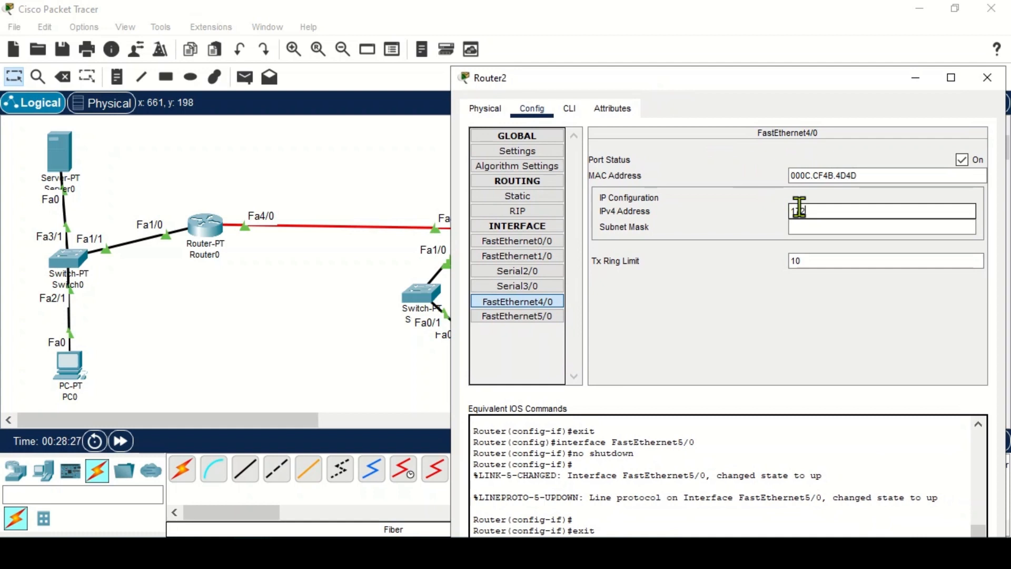
type("172.16.0.2")
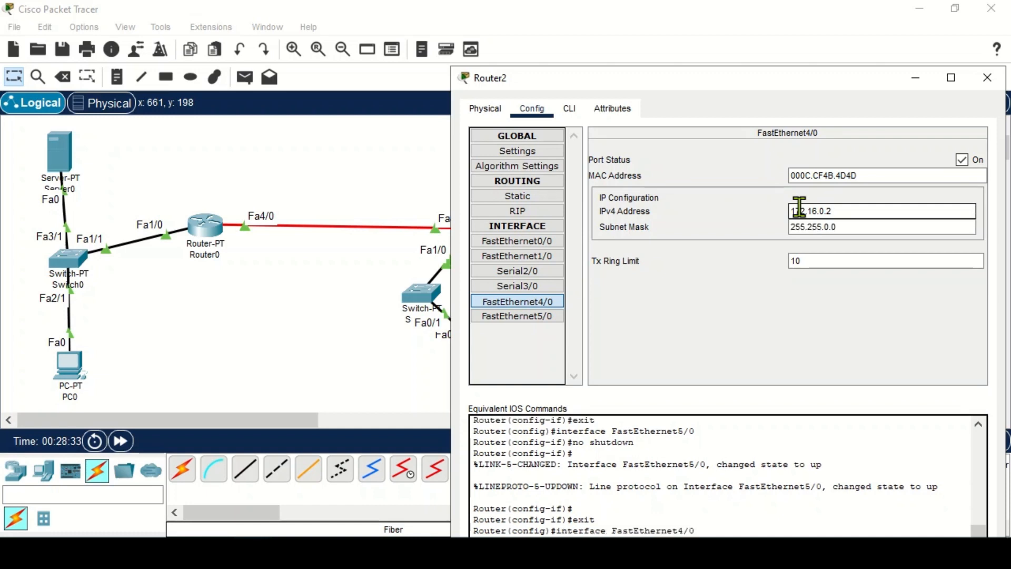
left_click(987, 77)
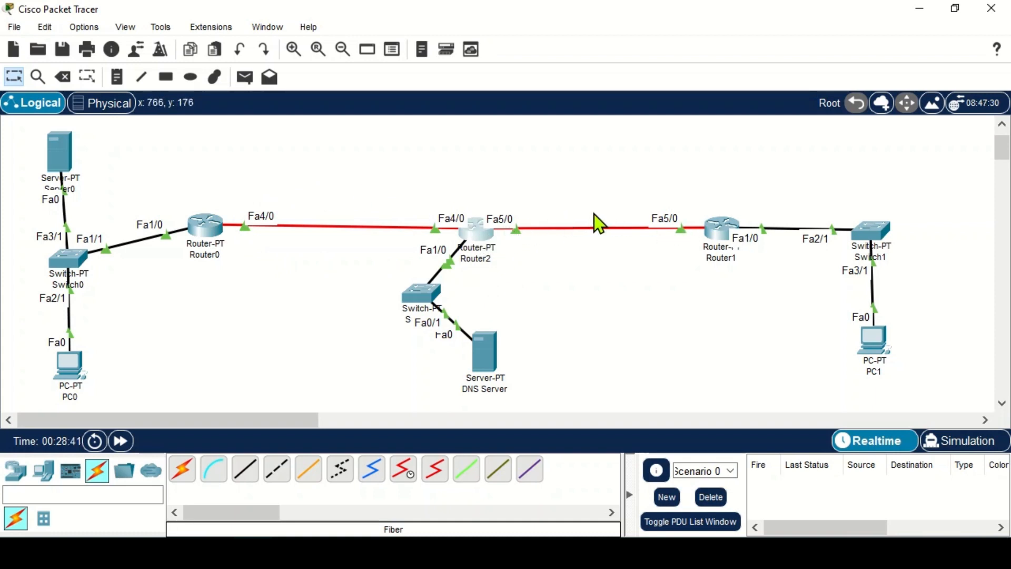
Assign IPv4 address 172.17.0.1 with subnet mask 255.255.0.0 to Router2's FastEthernet5/0 interface and close its configuration.
left_click(483, 227)
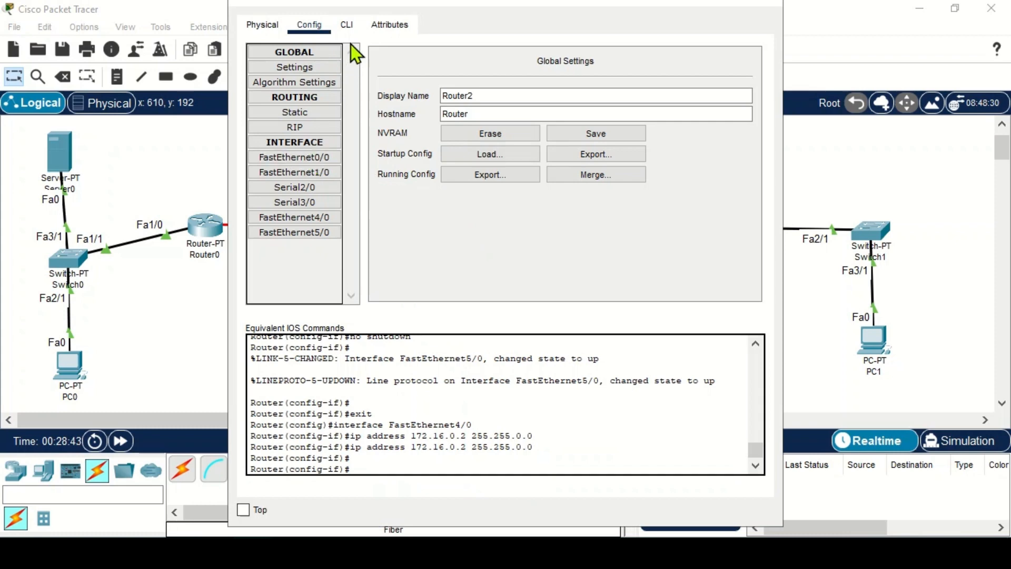
left_click_drag(364, 8, 304, 50)
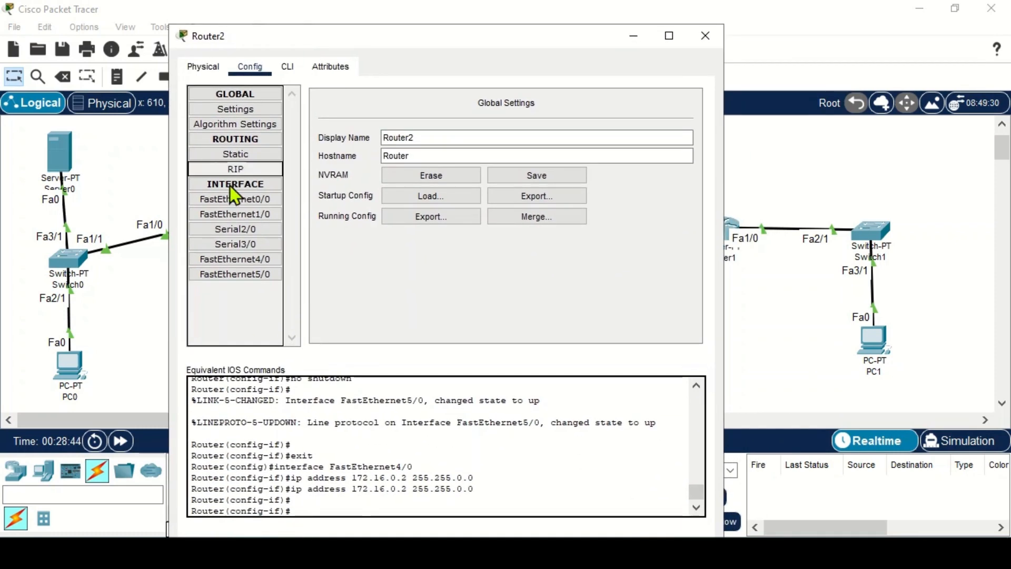
left_click(218, 273)
left_click(541, 169)
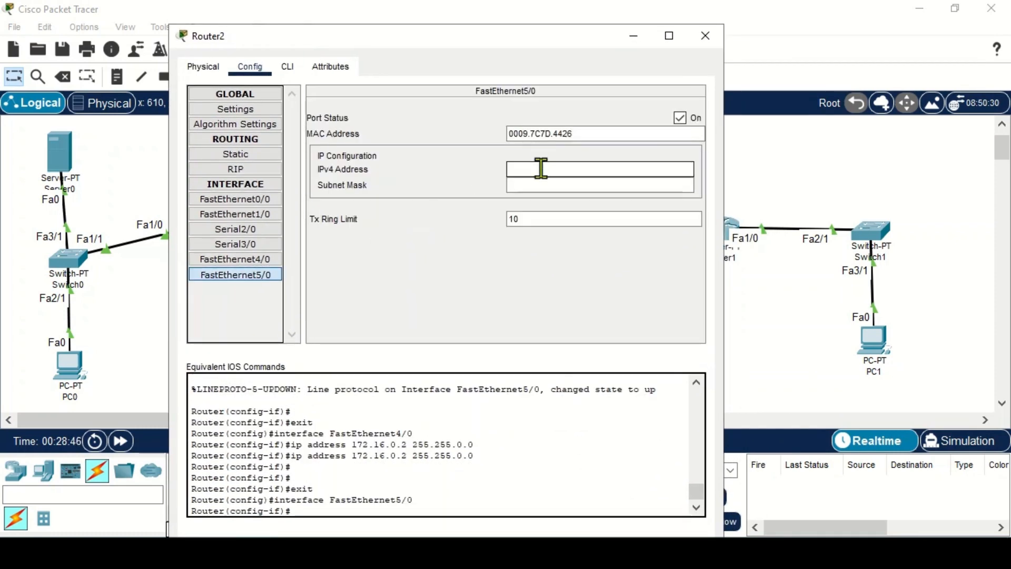
type("172.17")
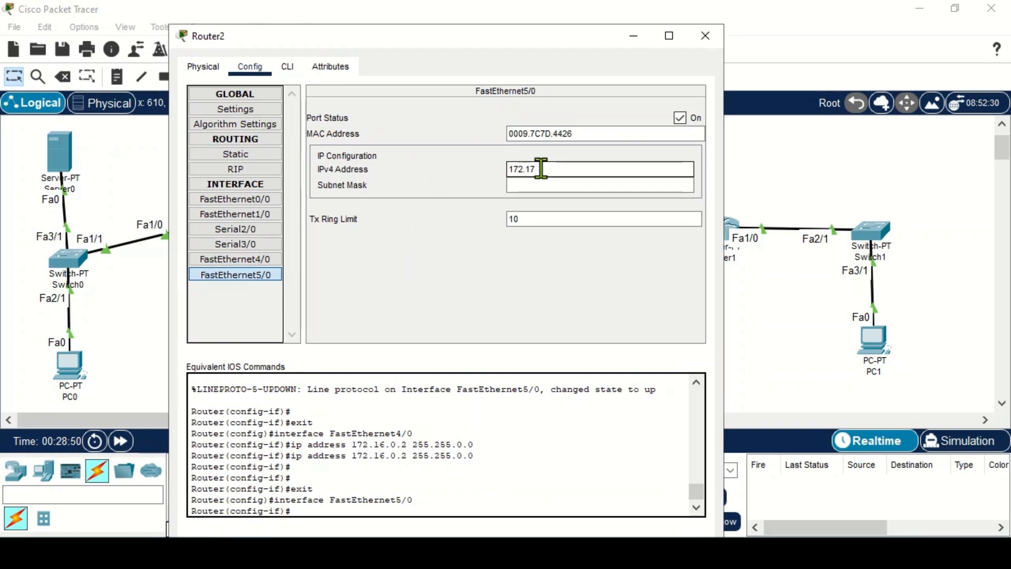
type(".0.1")
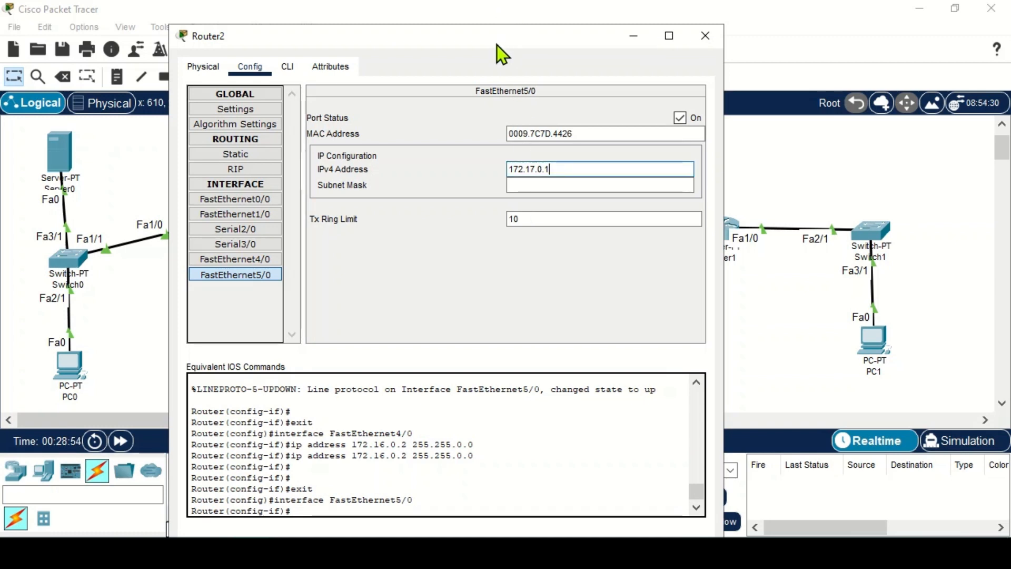
left_click_drag(497, 45, 576, 295)
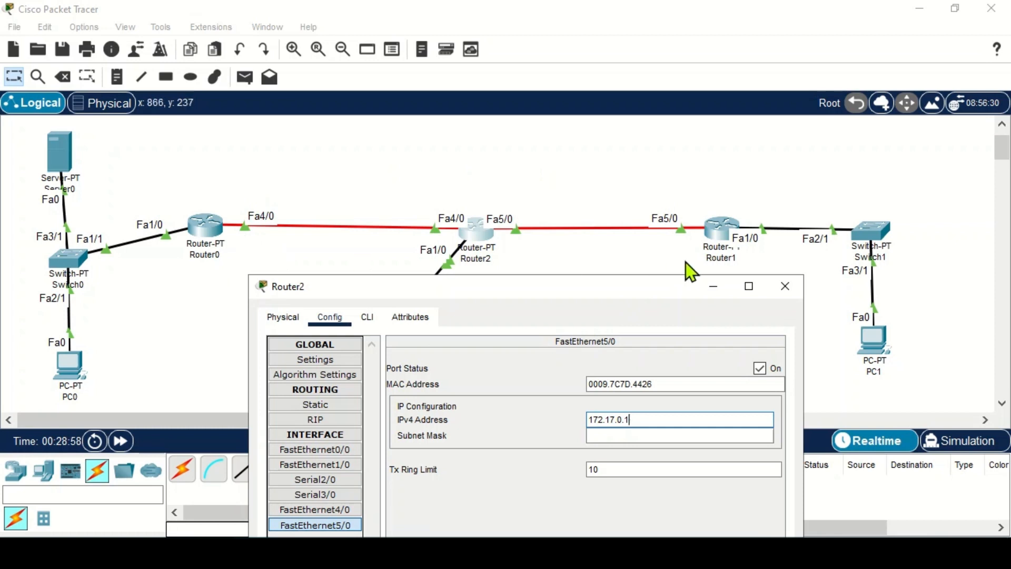
left_click_drag(645, 289, 637, 225)
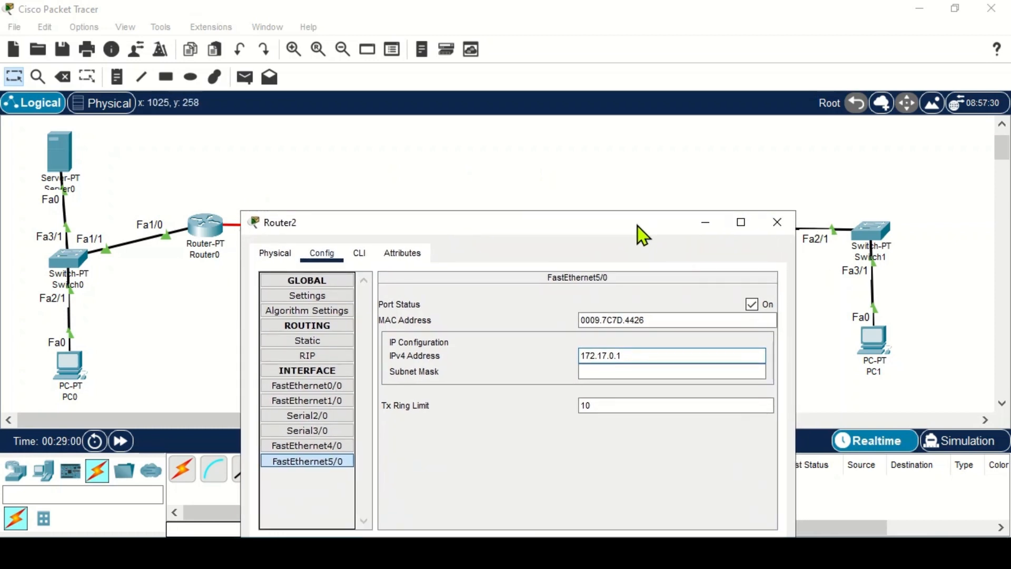
left_click(606, 355)
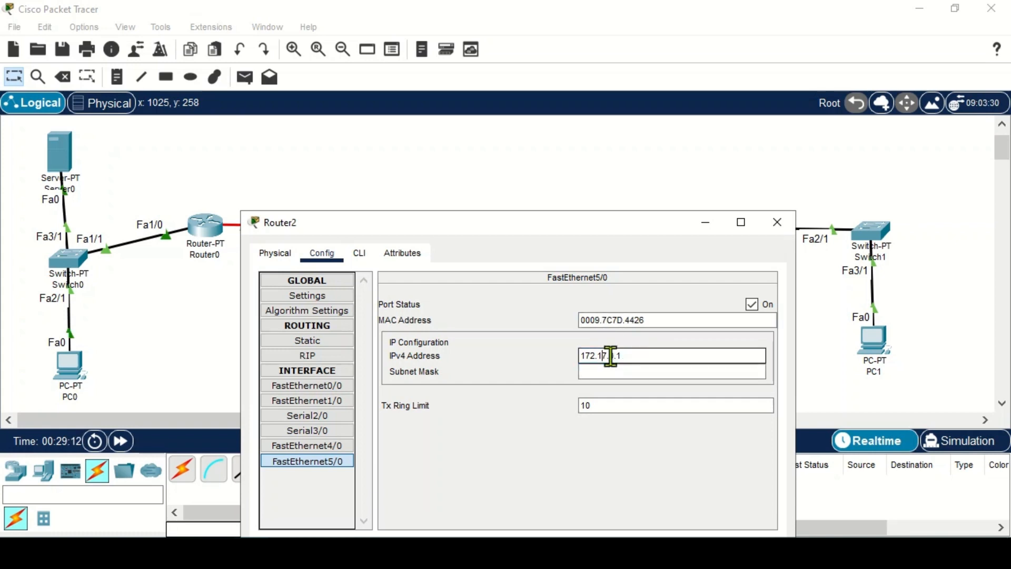
left_click_drag(525, 226, 516, 290)
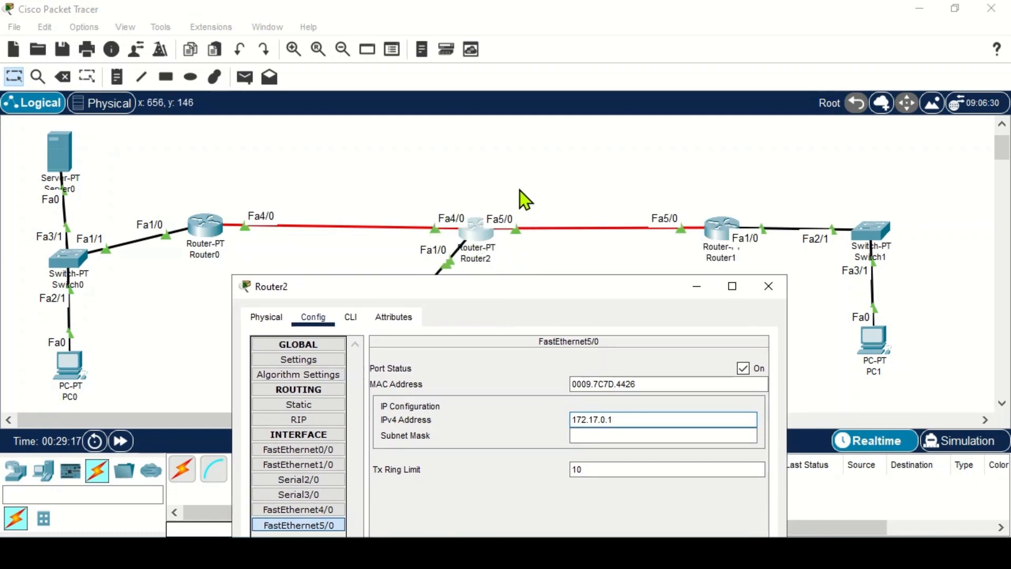
left_click_drag(545, 288, 543, 251)
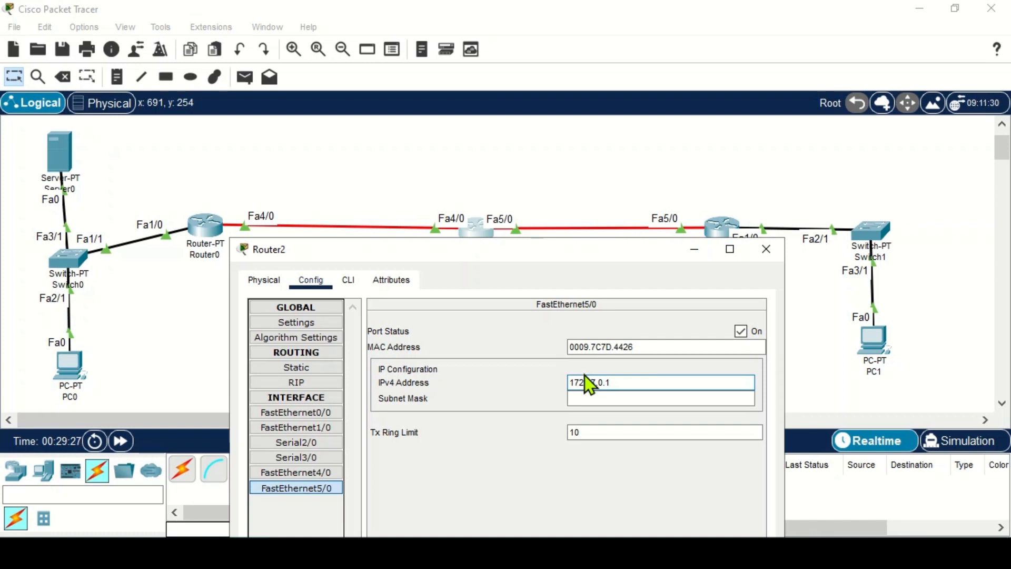
left_click_drag(531, 265, 561, 136)
left_click(667, 285)
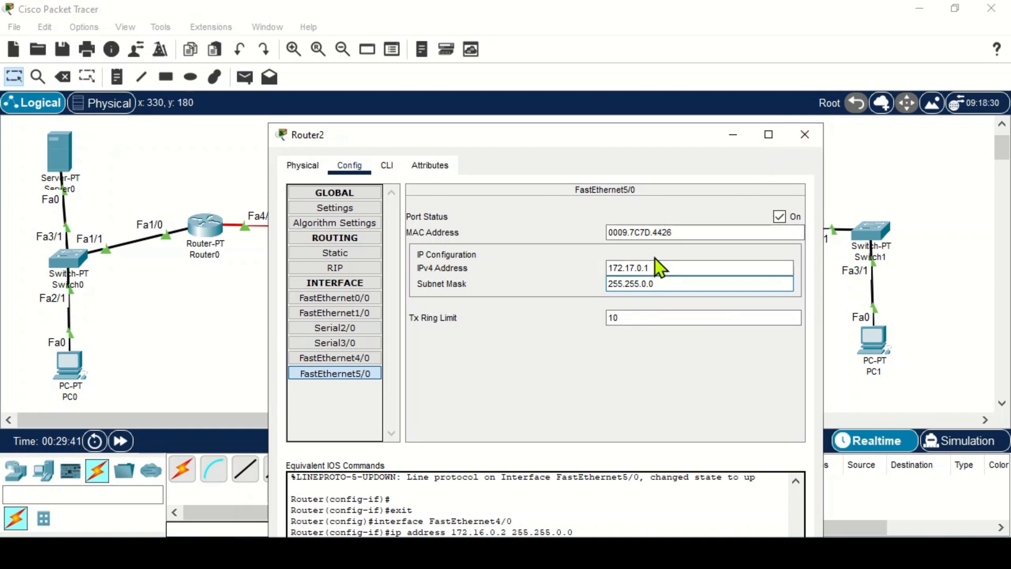
left_click(809, 136)
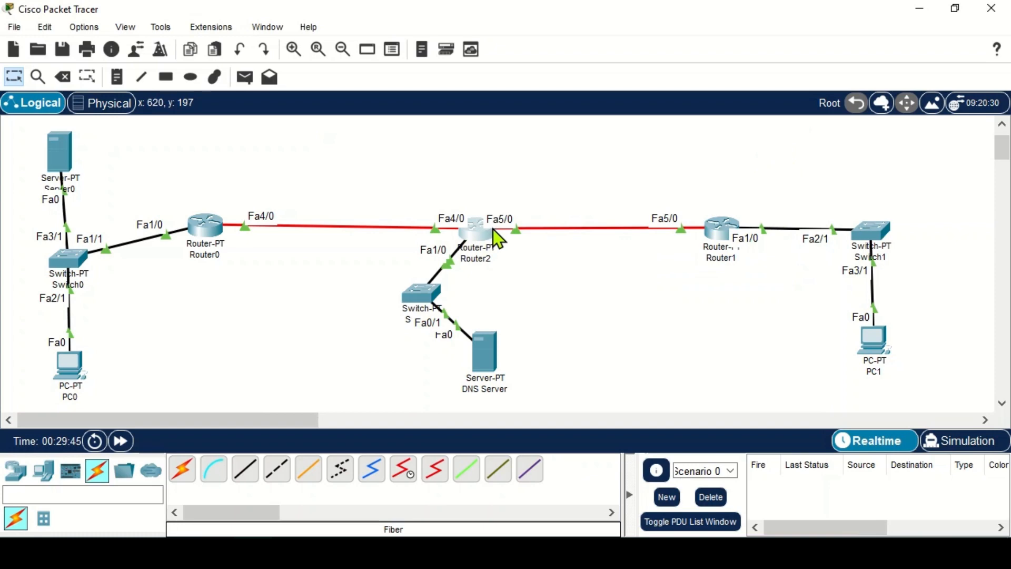
Assign IPv4 address 172.17.0.2 with subnet mask 255.255.0.0 to Router1's FastEthernet5/0 interface and close its configuration.
left_click(718, 227)
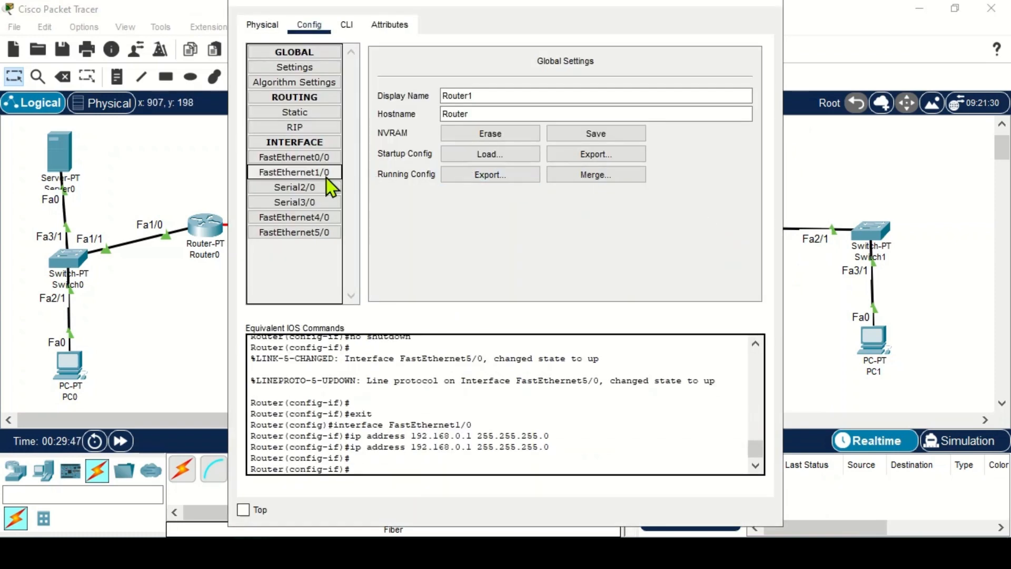
left_click_drag(327, 8, 194, 53)
left_click(158, 278)
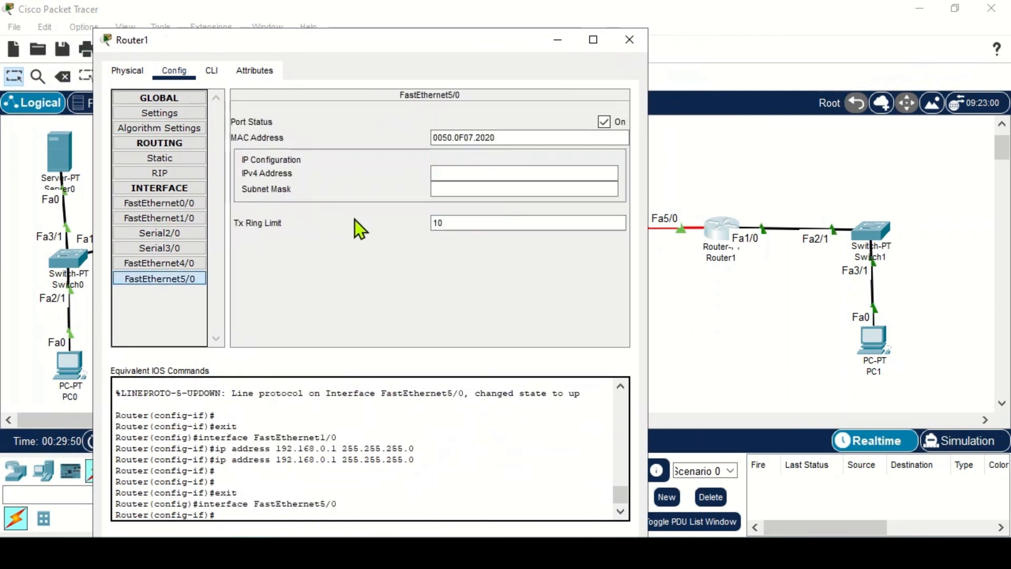
left_click(441, 174)
type("1")
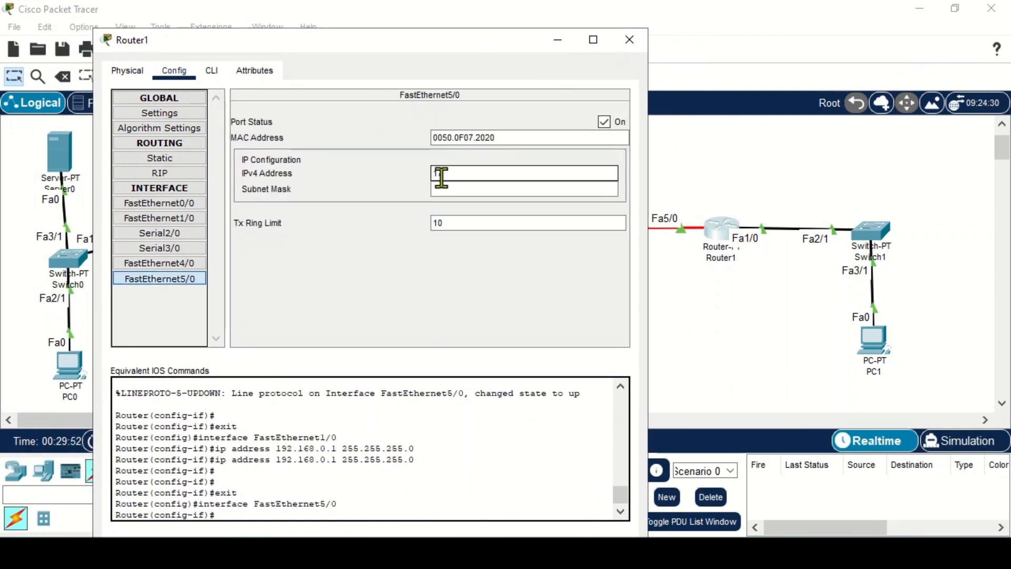
type("92")
key("Return")
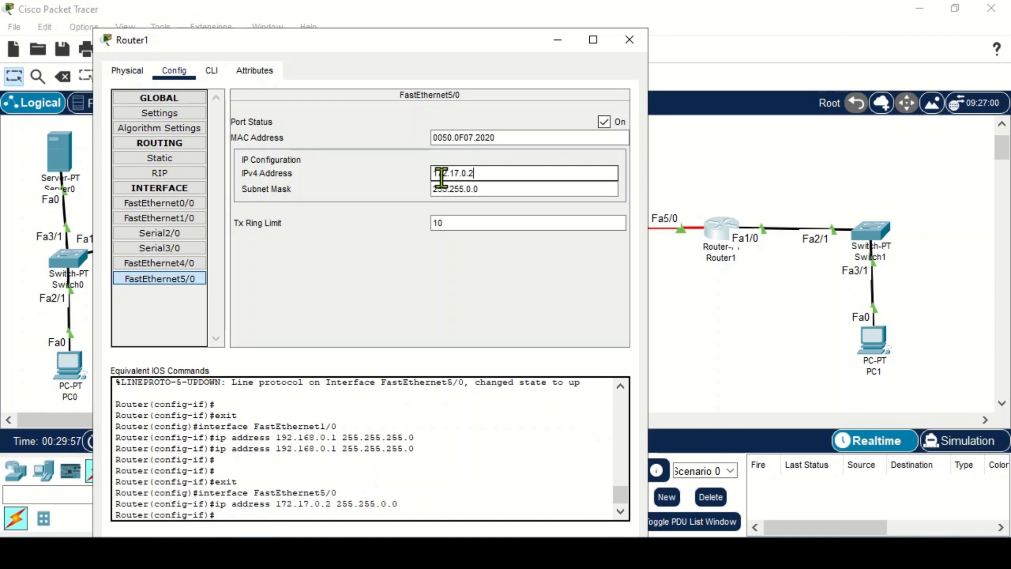
left_click(628, 40)
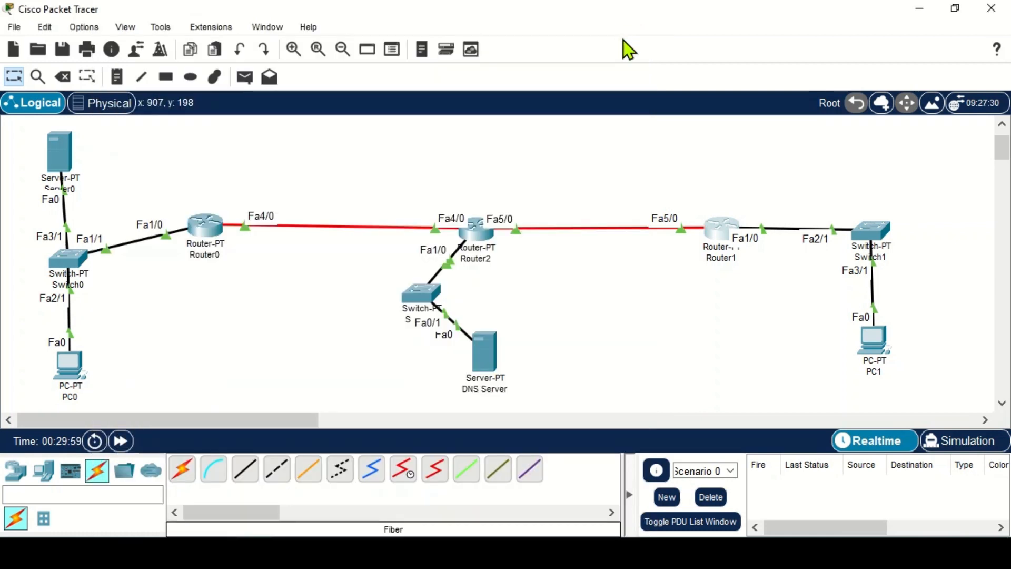
left_click(477, 229)
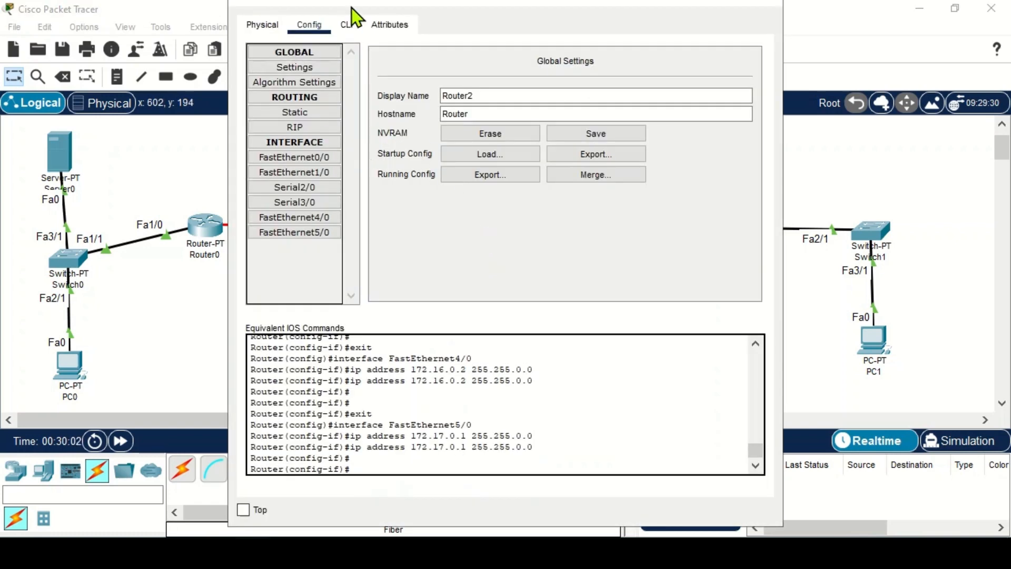
left_click_drag(352, 7, 747, 71)
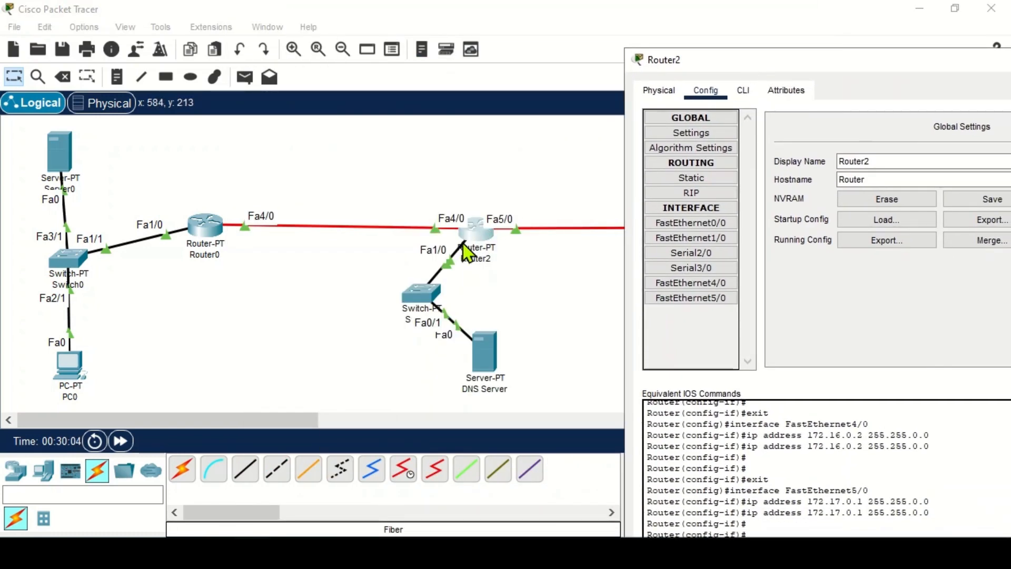
left_click(711, 219)
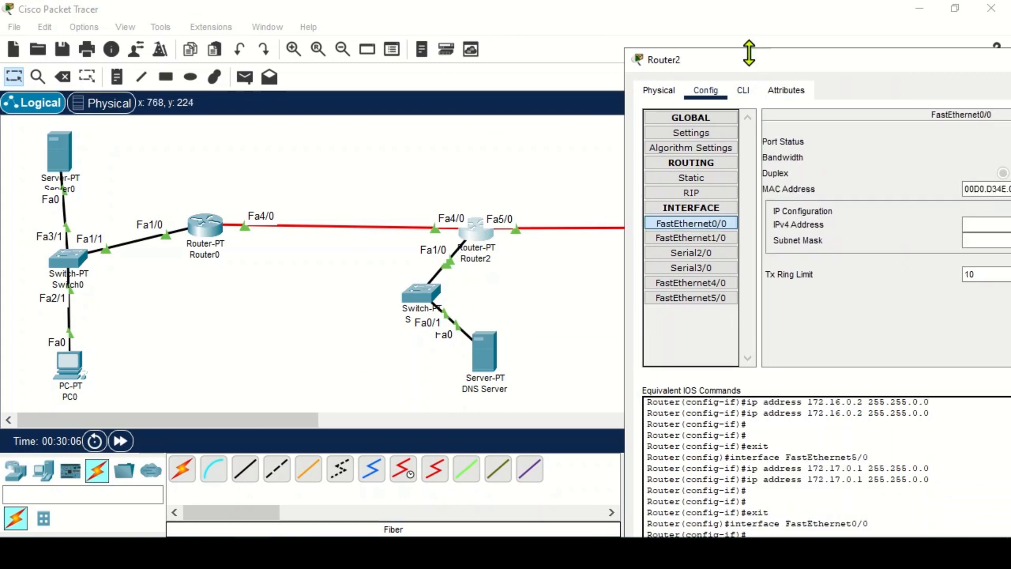
left_click_drag(745, 60, 462, 55)
left_click(709, 219)
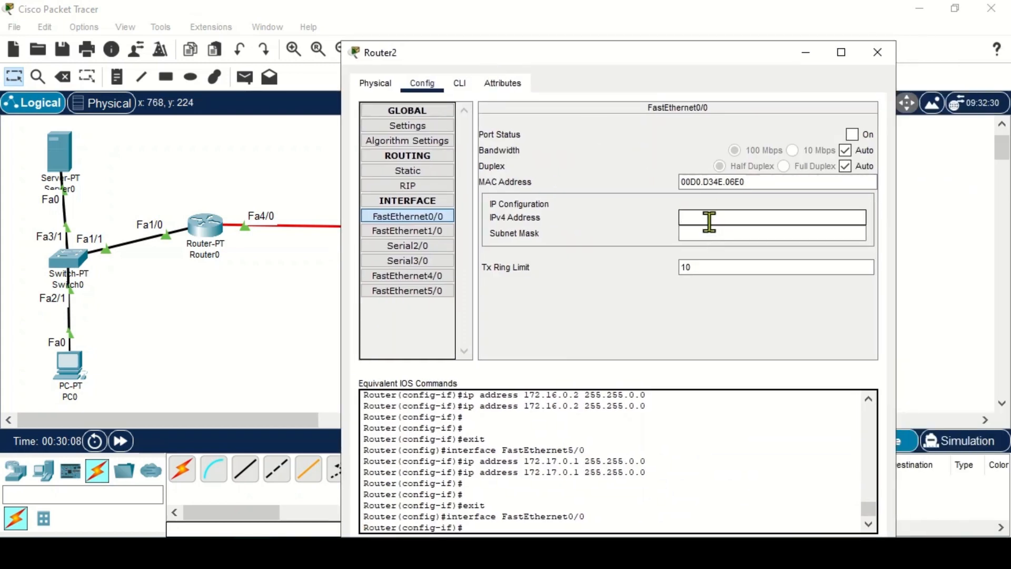
type("172.18.0.1")
left_click(713, 232)
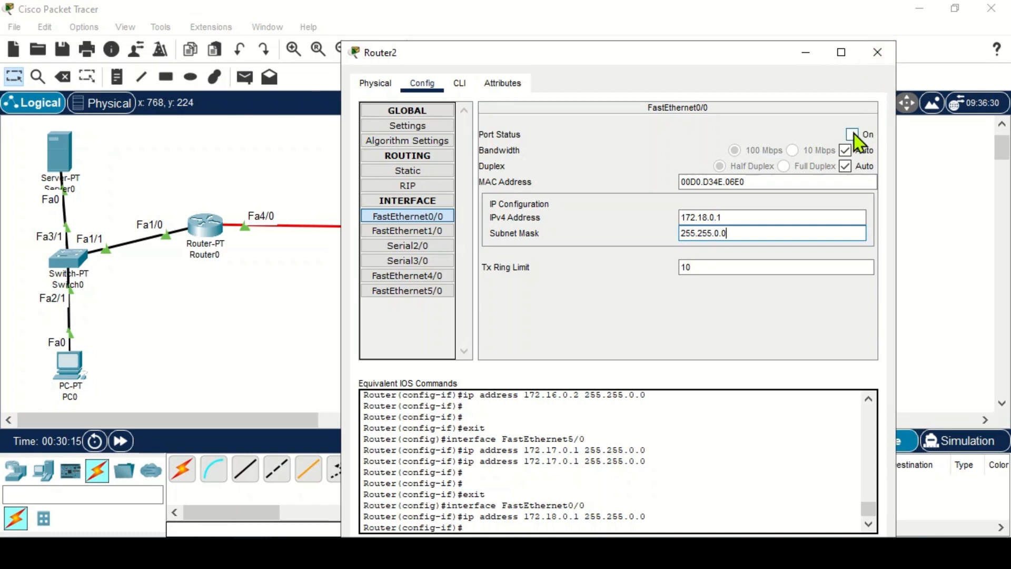
left_click_drag(718, 61, 742, 57)
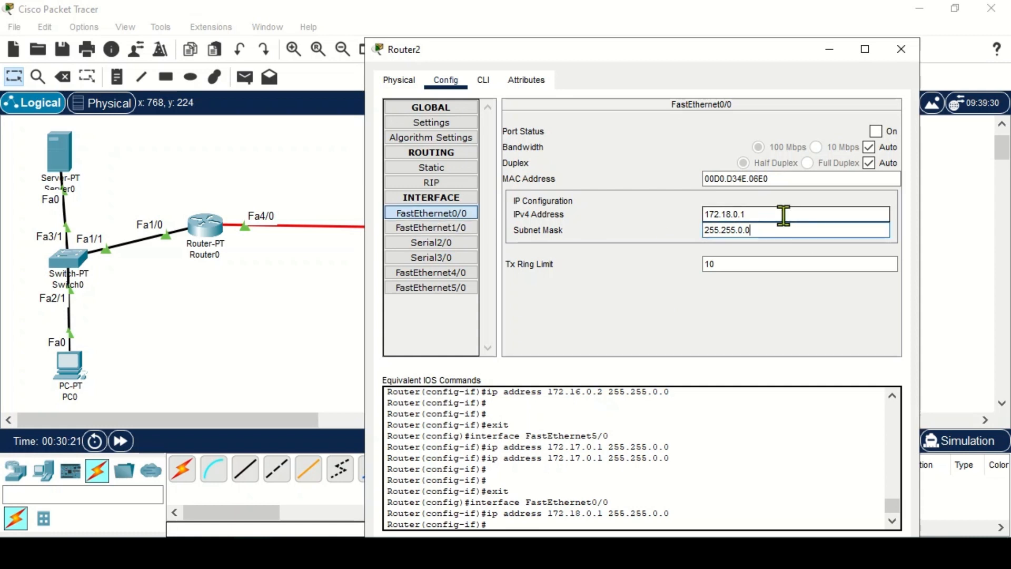
left_click_drag(783, 216, 638, 232)
key("BackSpace")
left_click(733, 233)
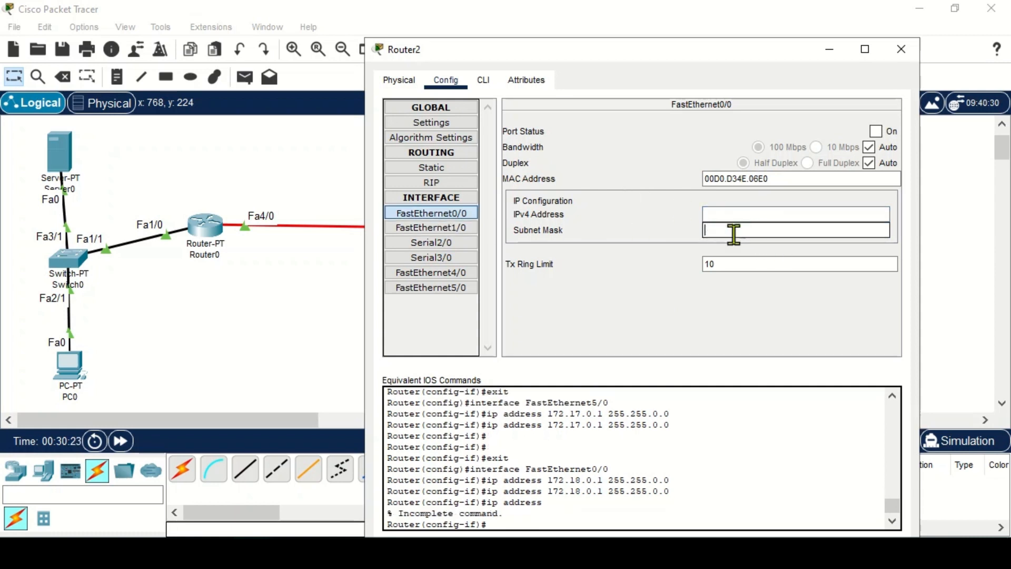
Assign IPv4 address 172.18.0.1 with subnet mask 255.255.0.0 to Router2's FastEthernet1/0 interface and close its configuration.
left_click(448, 229)
left_click(753, 214)
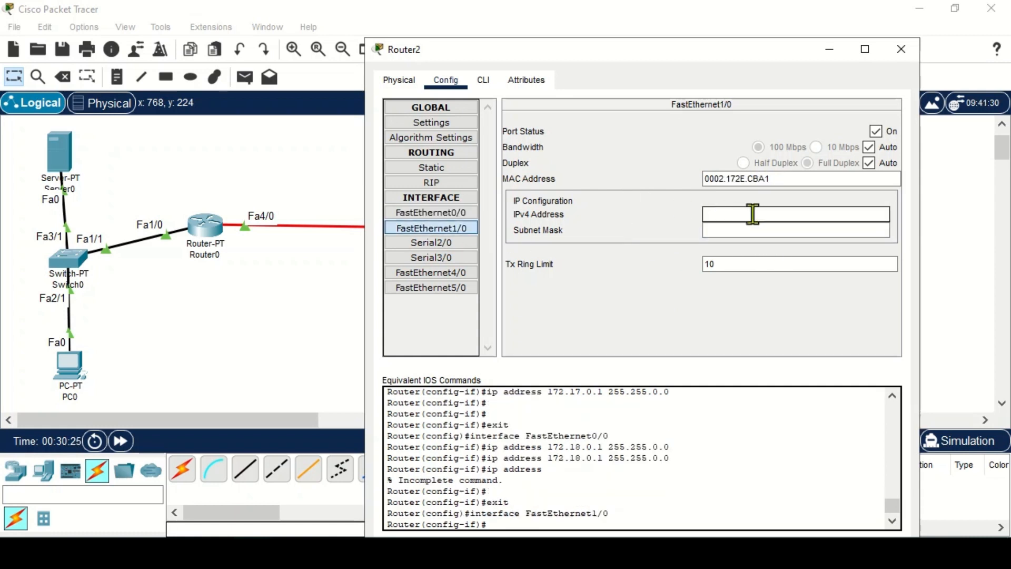
type("172.18.")
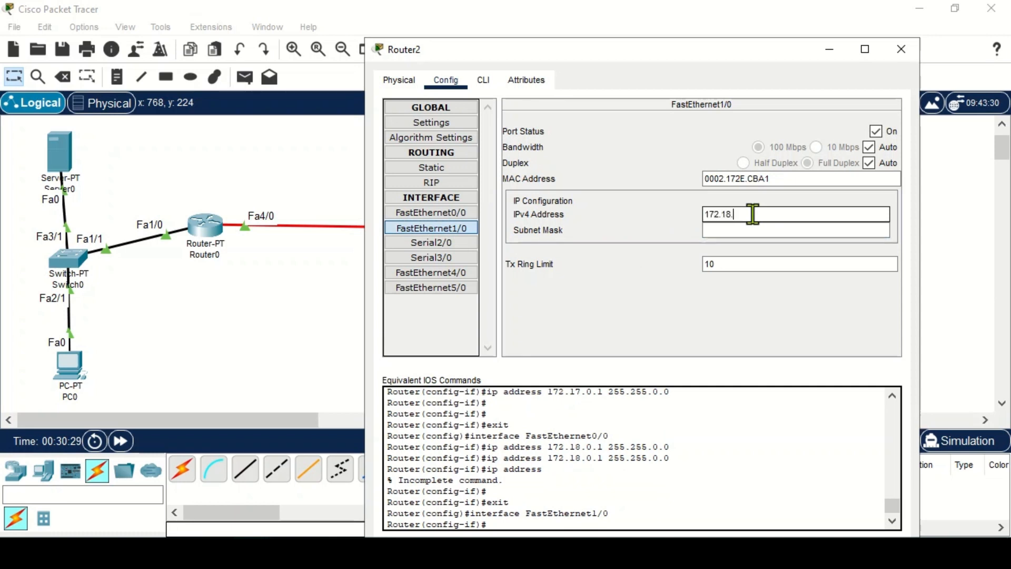
type("0.1")
key("Return")
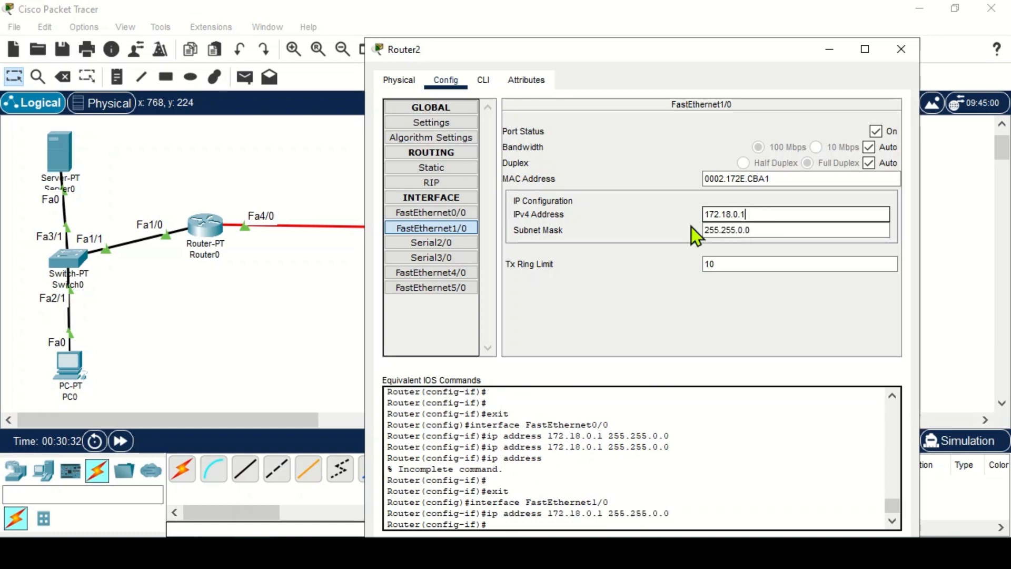
left_click(900, 49)
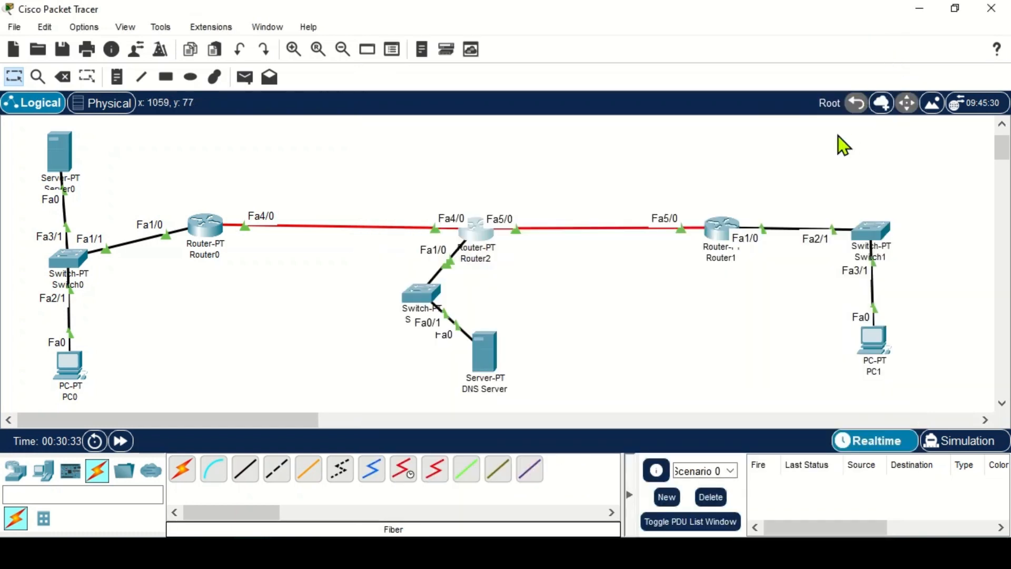
Set the DNS Server's static IPv4 default gateway to 172.18.0.1 in its global settings.
left_click(482, 359)
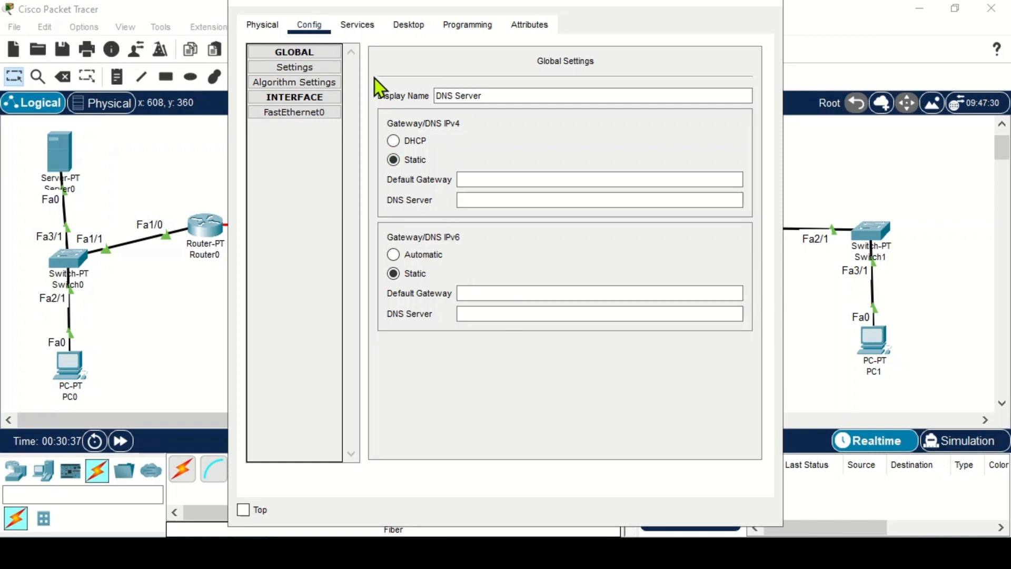
left_click_drag(403, 7, 430, 21)
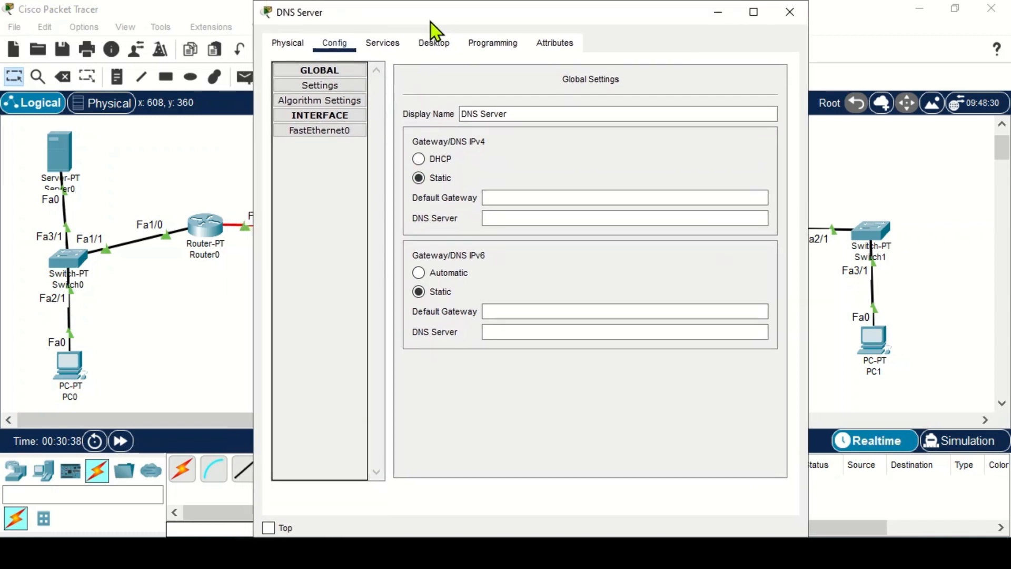
left_click(491, 198)
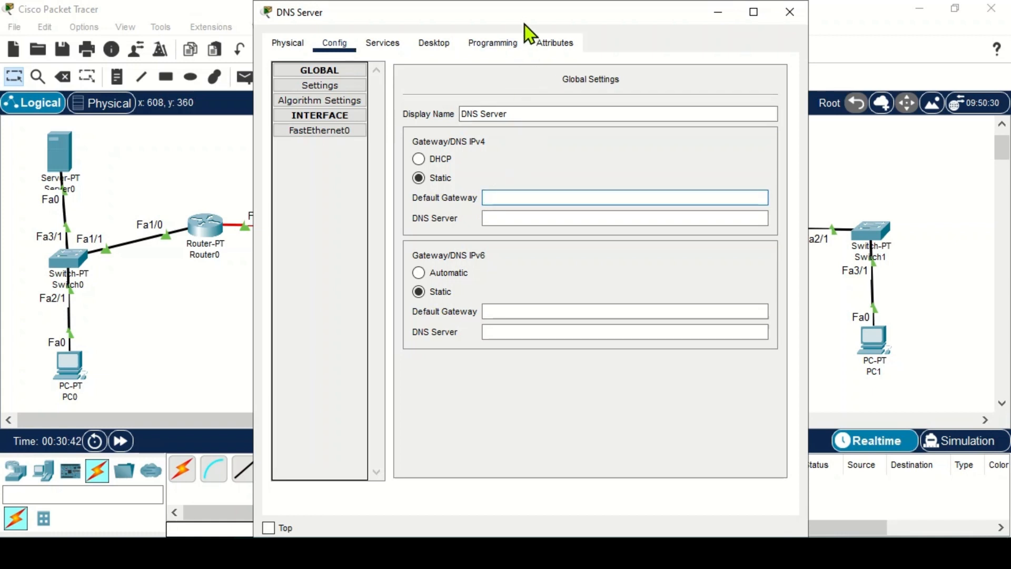
left_click_drag(531, 29, 765, 38)
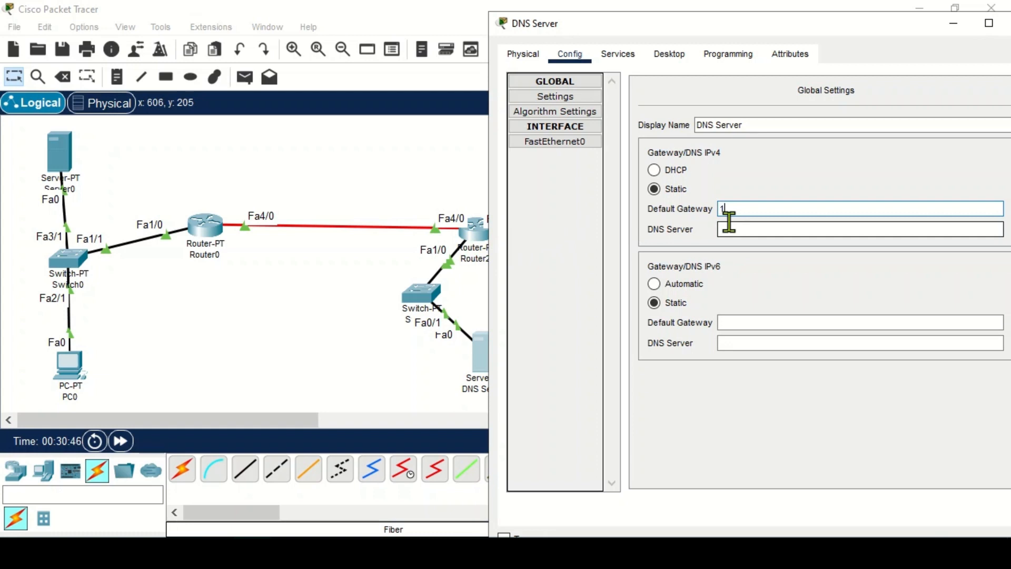
type("72.18.0.1")
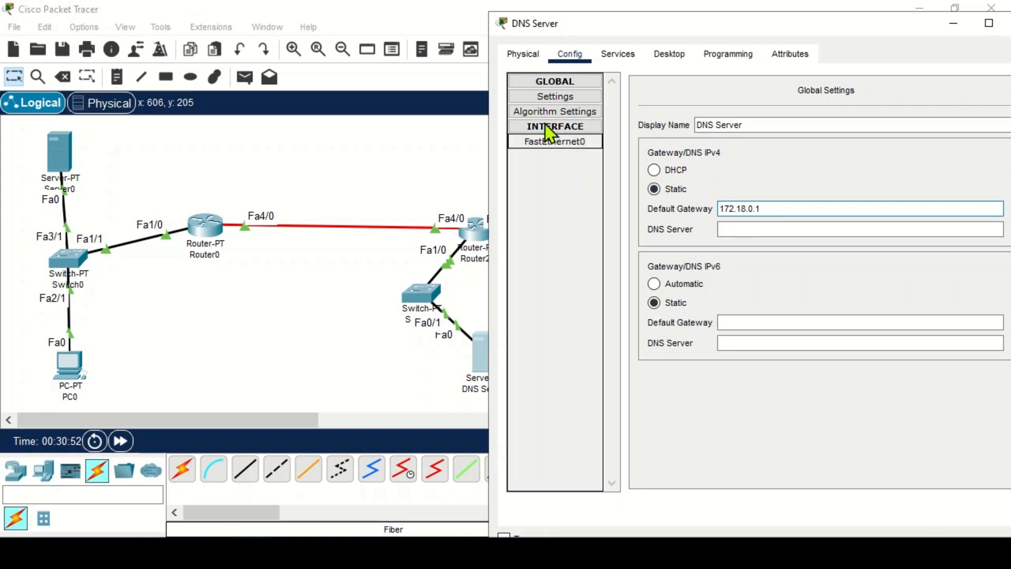
Assign static IPv4 address 172.18.0.10 with subnet mask 255.255.0.0 to the DNS Server's FastEthernet0 interface and close its configuration.
left_click(564, 142)
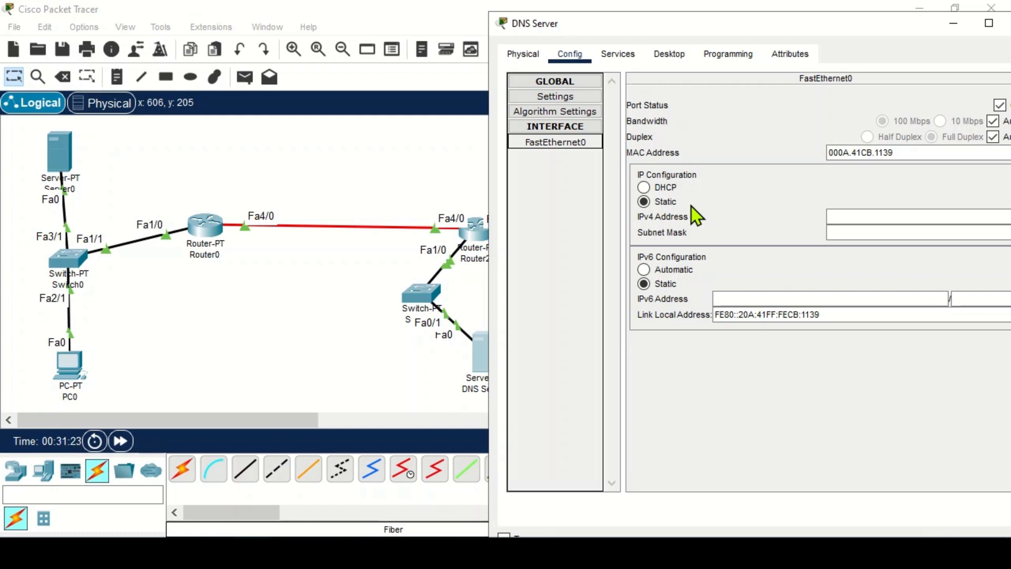
left_click_drag(710, 26, 620, 36)
left_click(814, 215)
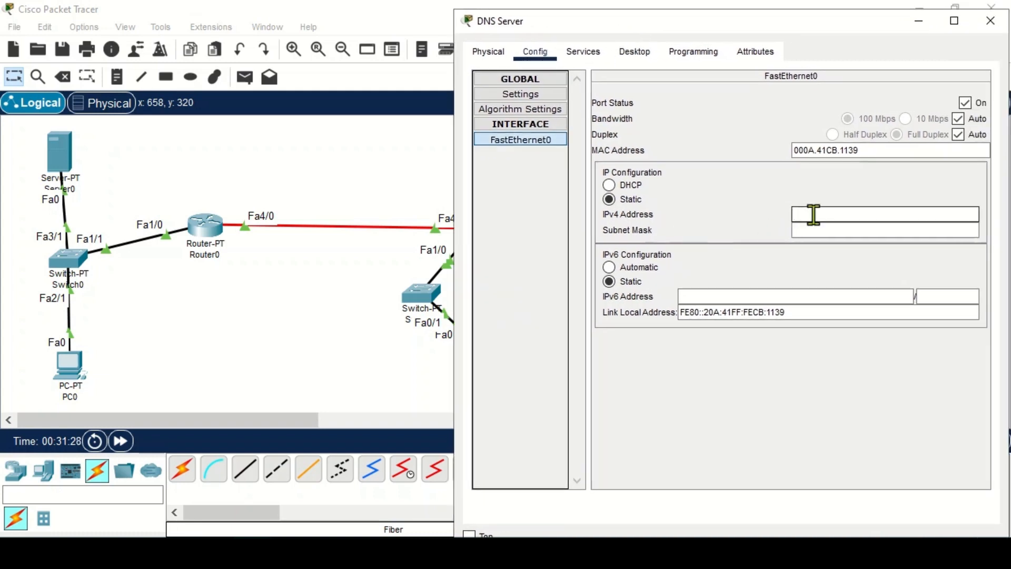
type("172.18.")
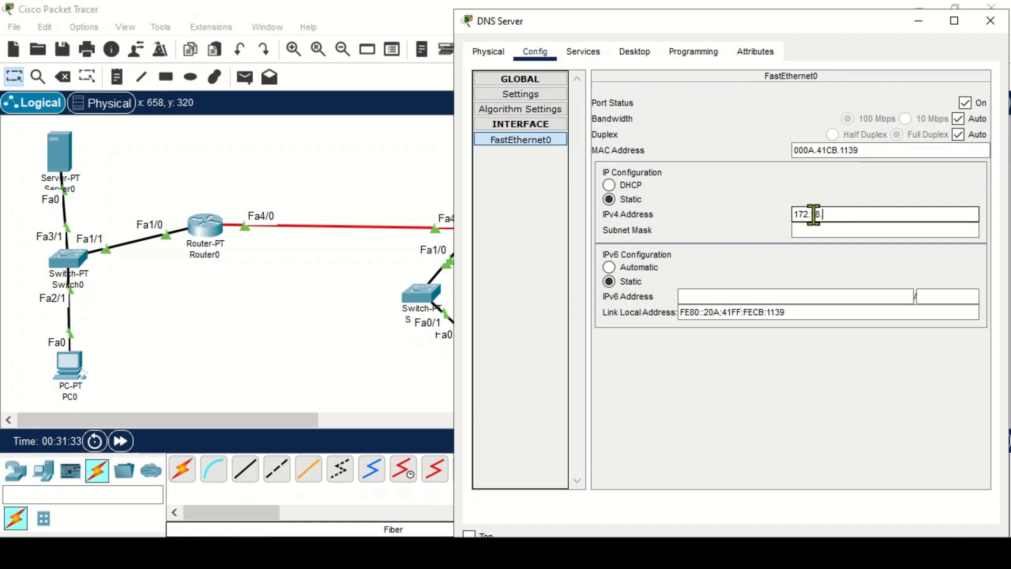
type("0.10")
left_click(851, 231)
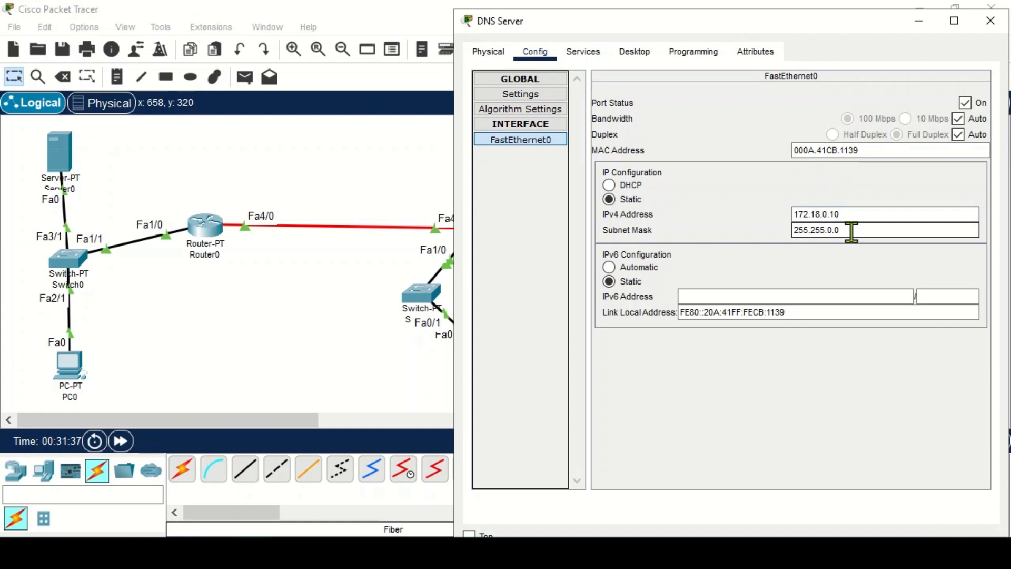
left_click(989, 22)
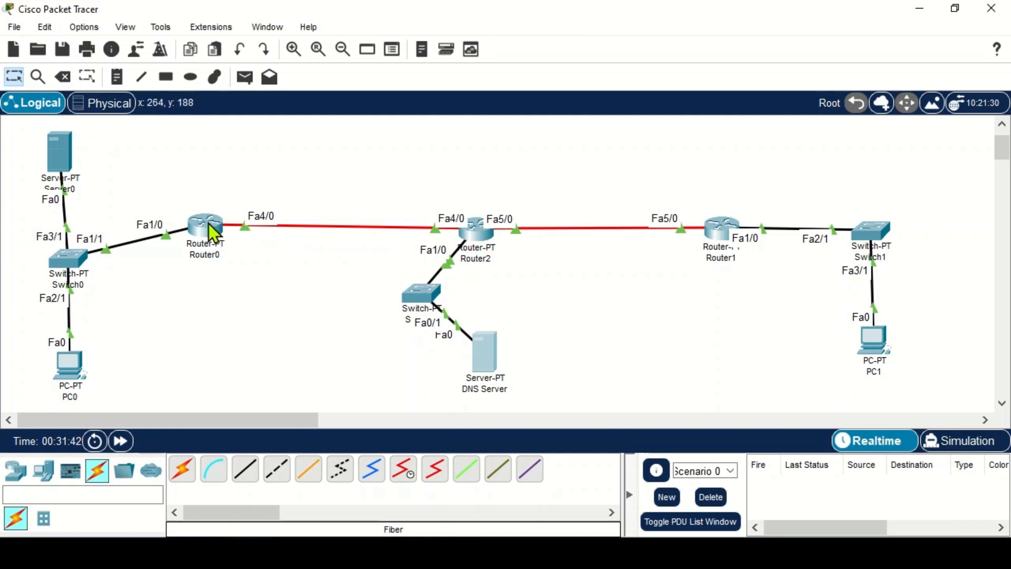
mouse_move(209, 225)
left_click(883, 345)
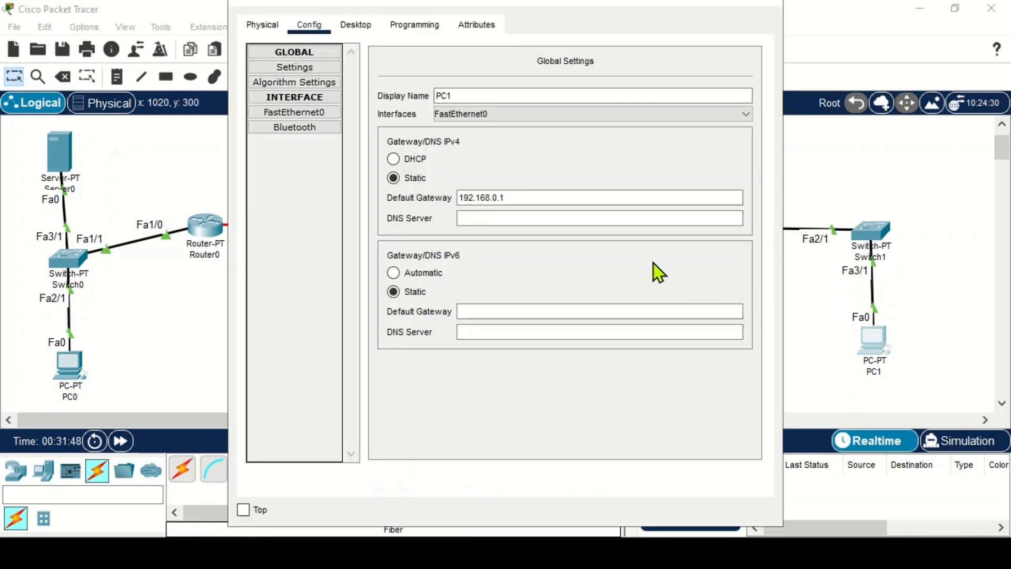
left_click(754, 6)
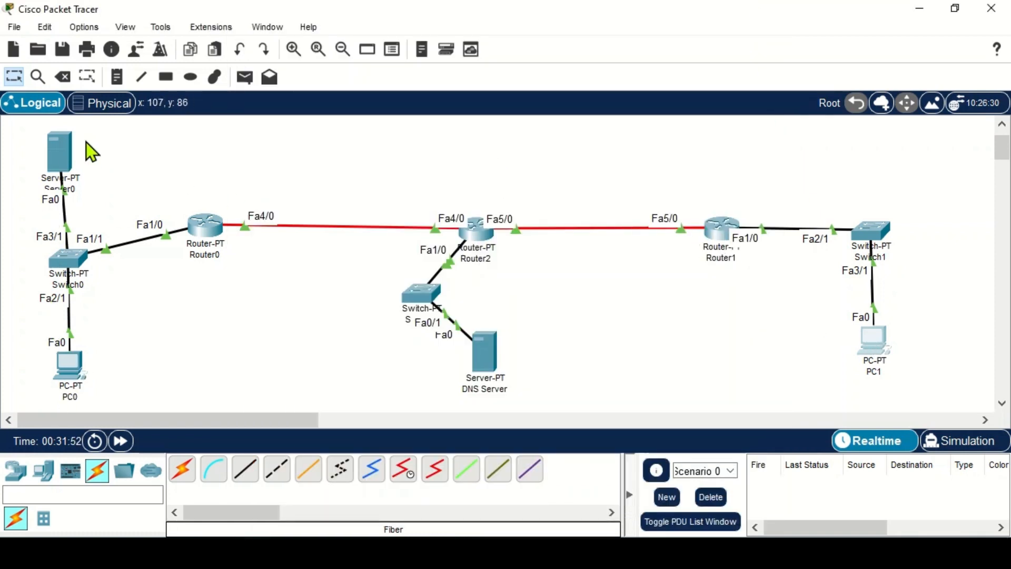
Add network 10.0.0.0 to Router0's RIP routing.
left_click(204, 224)
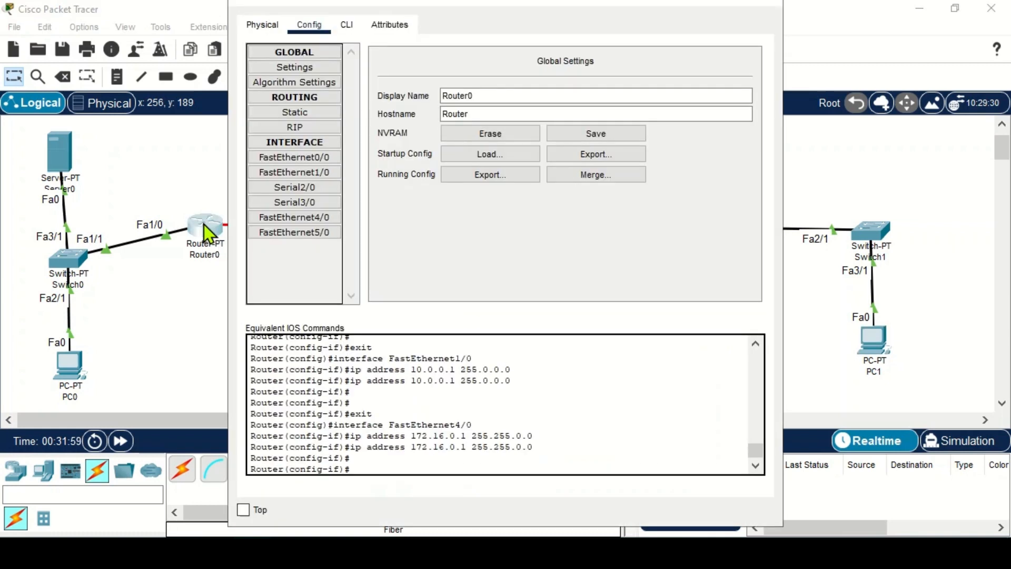
left_click(313, 127)
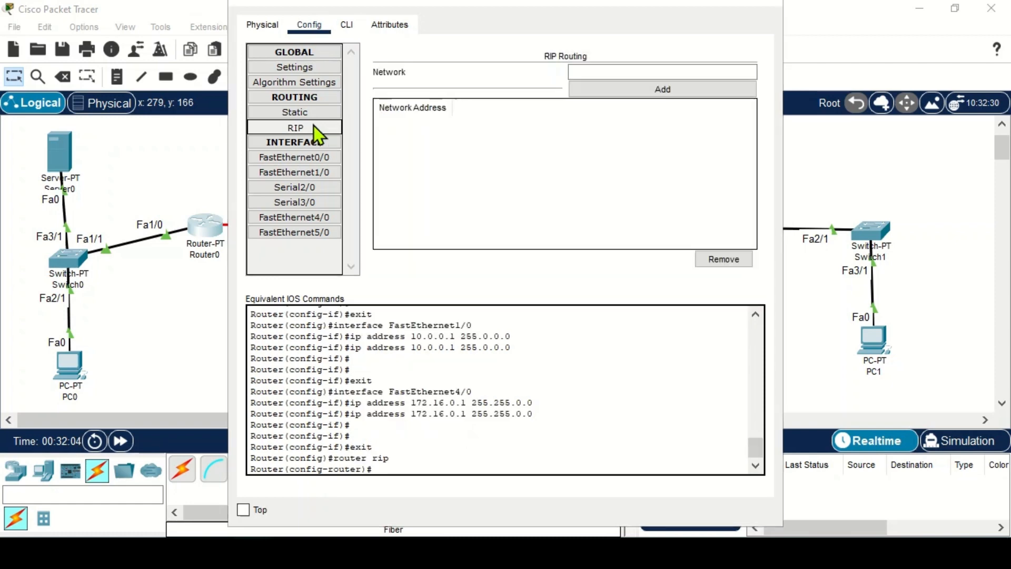
left_click_drag(497, 4, 495, 286)
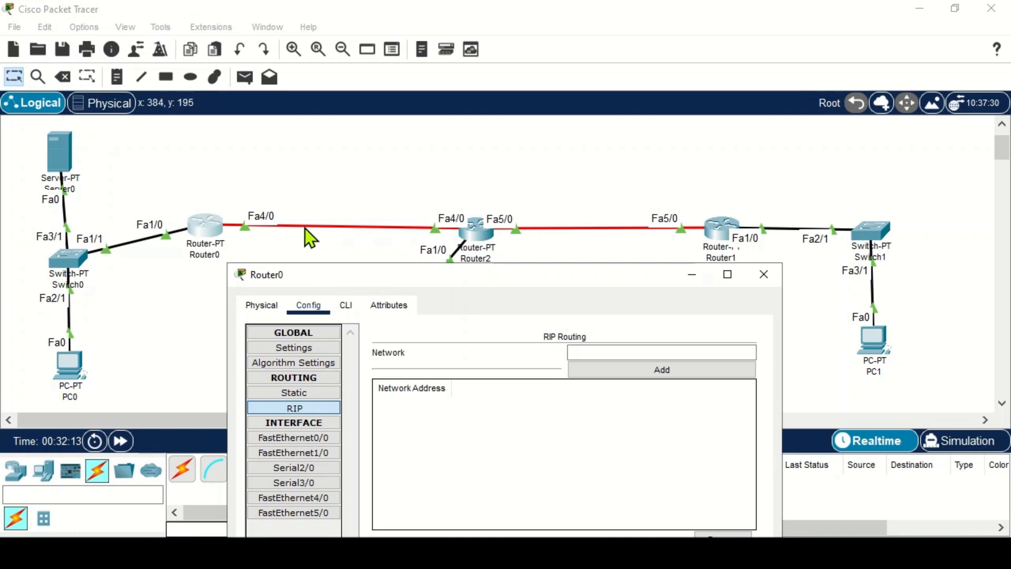
left_click_drag(331, 273, 274, 79)
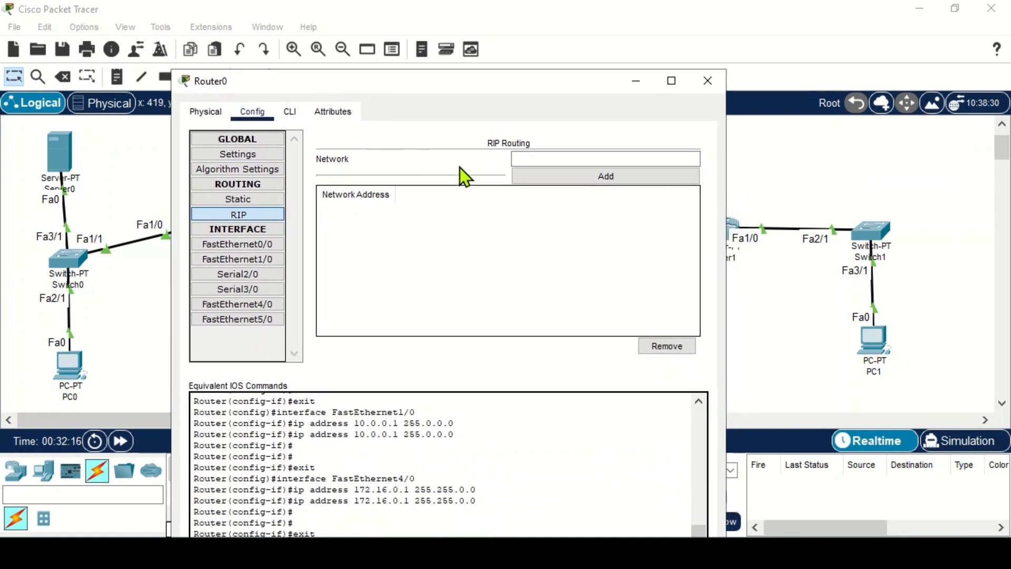
left_click(533, 160)
type("10.0")
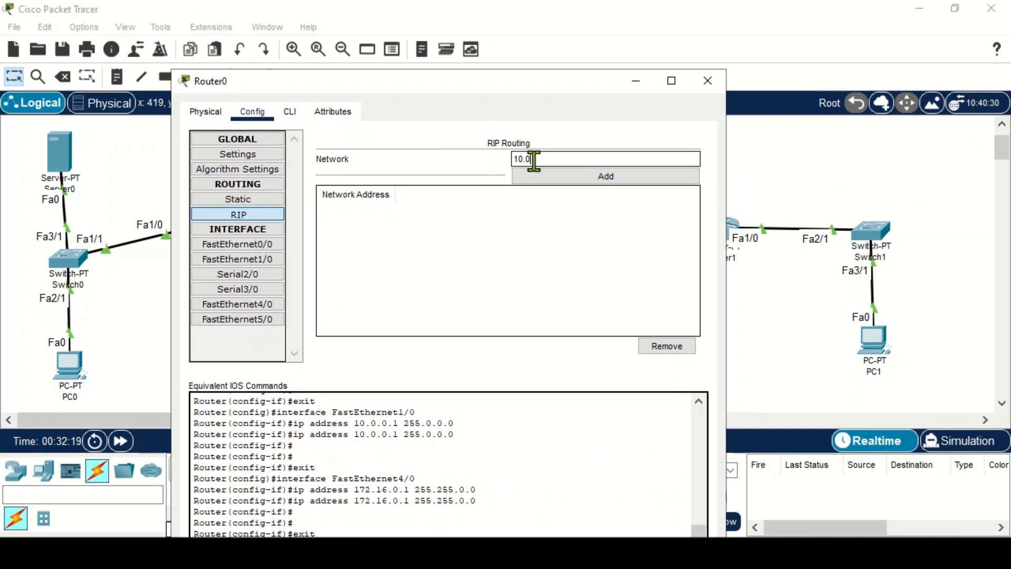
type(".0.0")
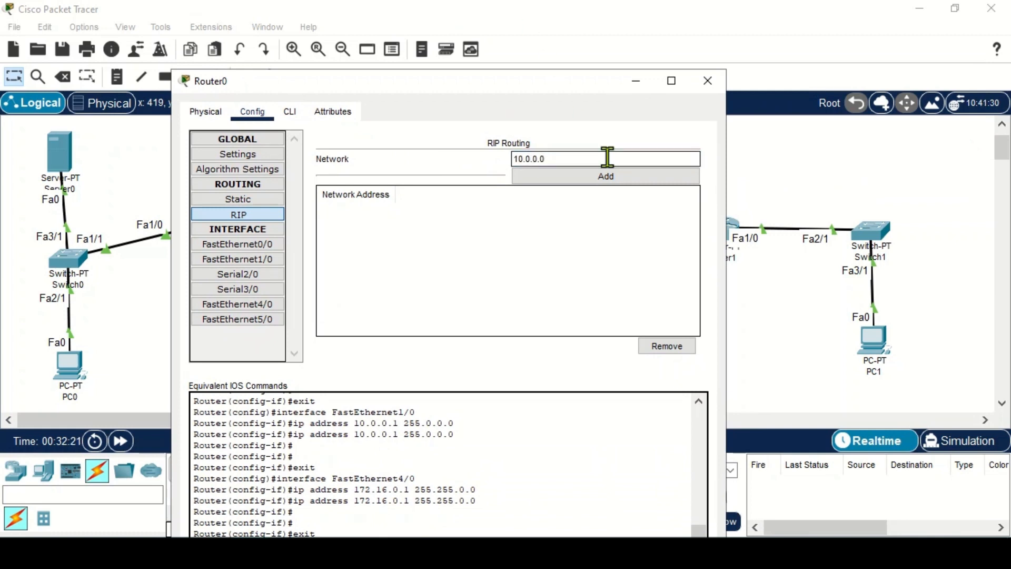
left_click(605, 177)
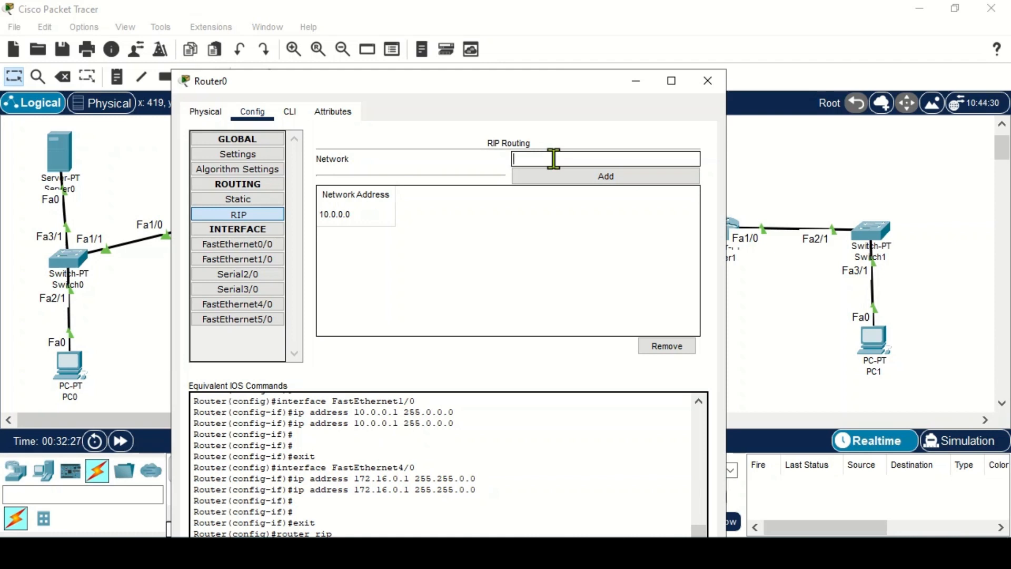
Add network 172.16.0.0 to Router0's RIP routing and close the router's configuration.
type("14")
type("2.1")
type("6.0.")
type("0")
left_click(559, 179)
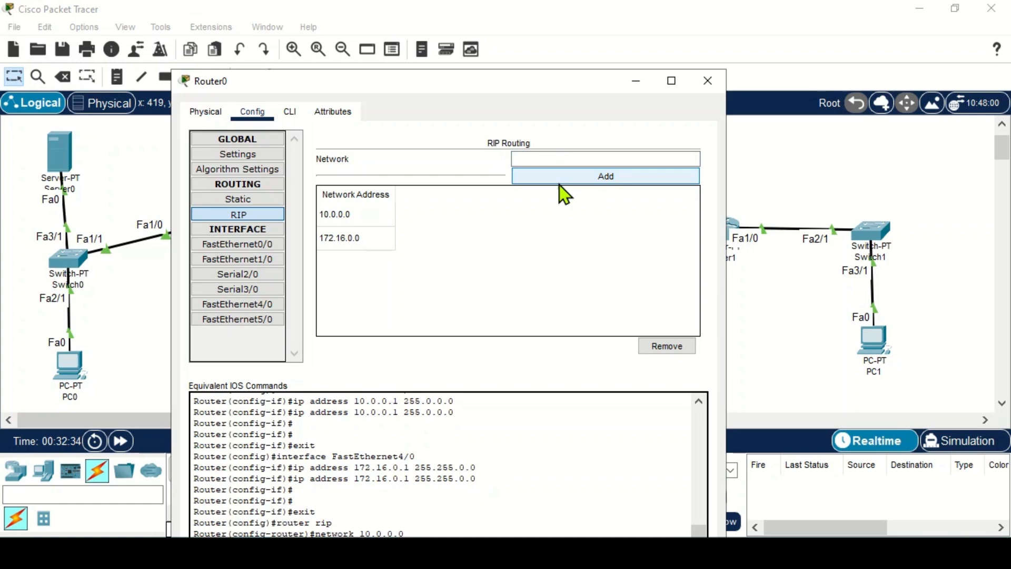
left_click(704, 82)
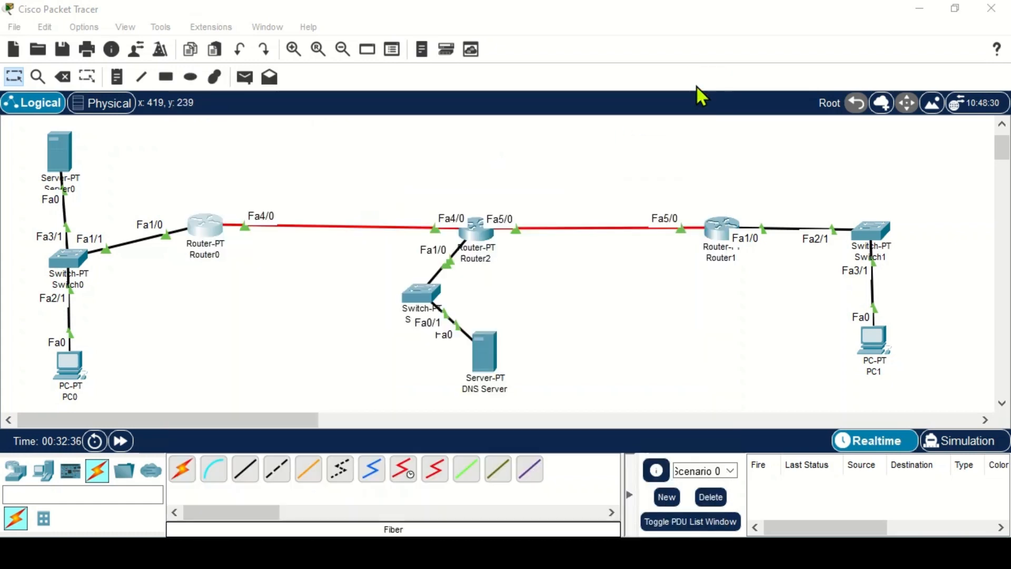
Add network 192.168.0.0 to Router1's RIP routing.
left_click(476, 230)
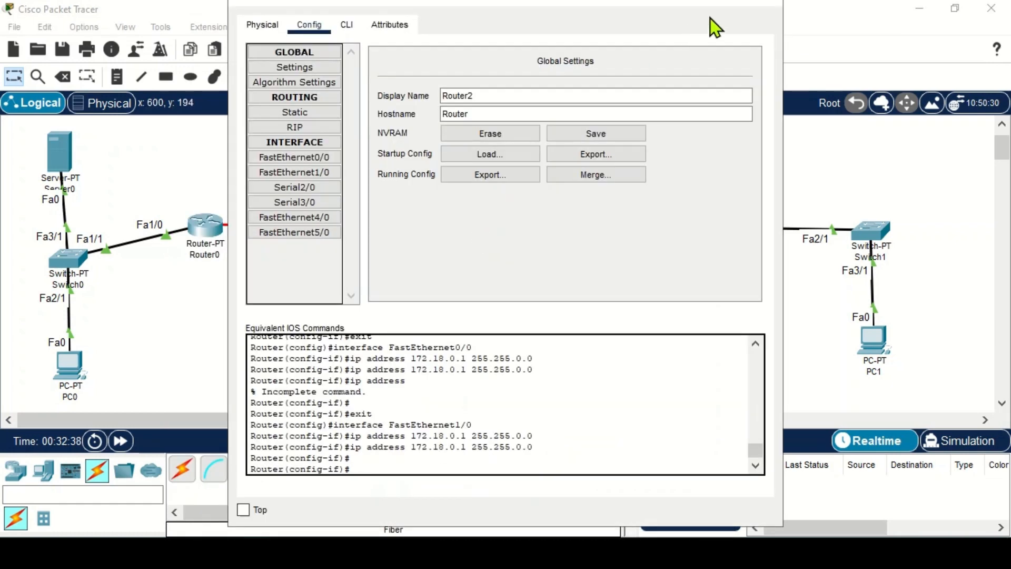
left_click(756, 5)
left_click(728, 225)
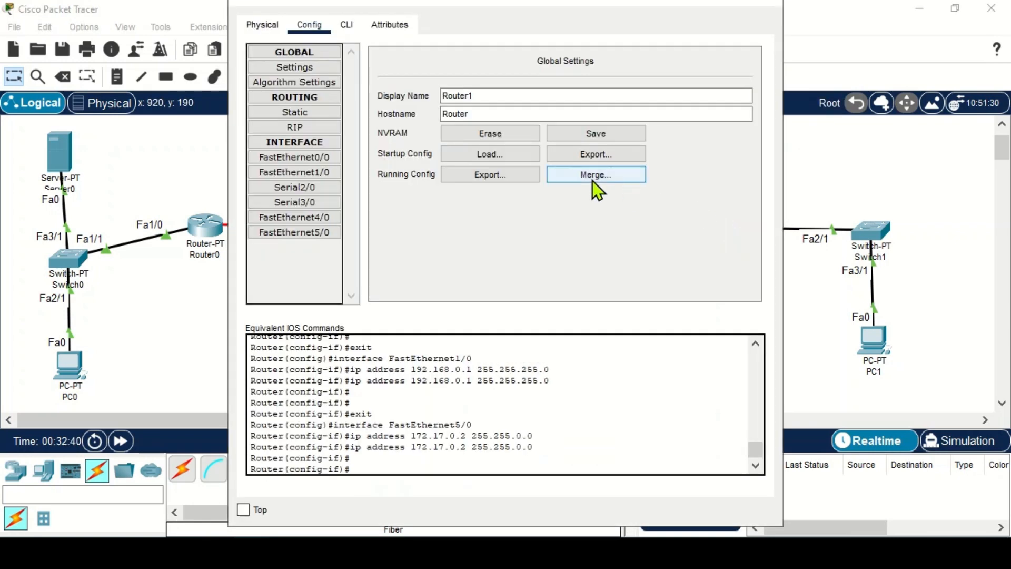
left_click(326, 131)
left_click(584, 72)
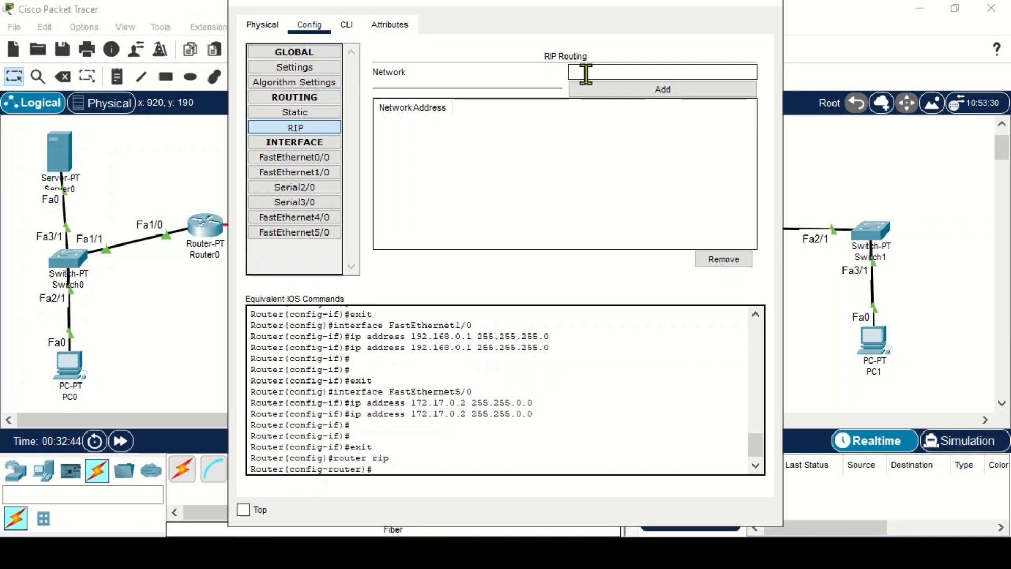
type("192.168.0.0")
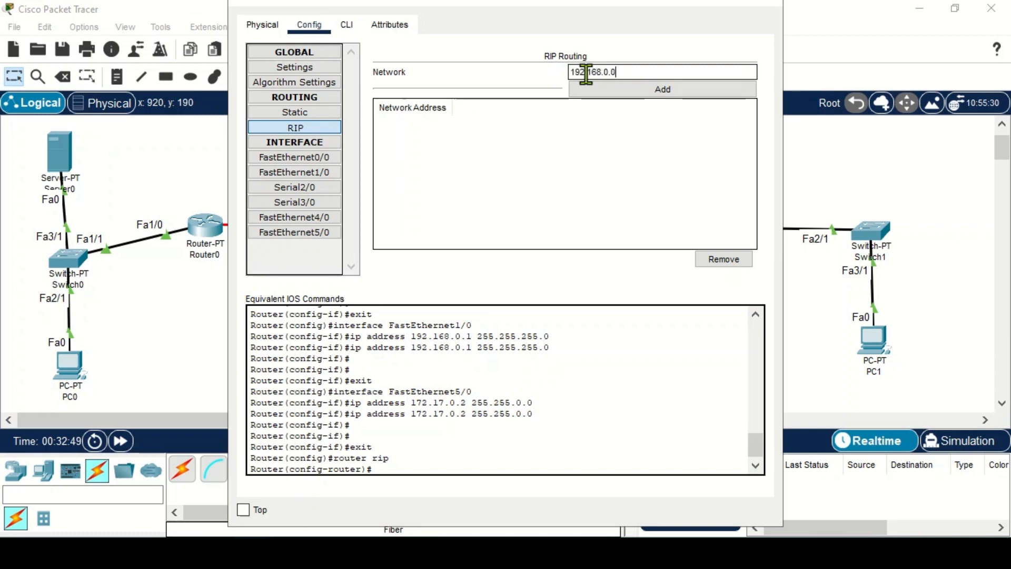
left_click(614, 95)
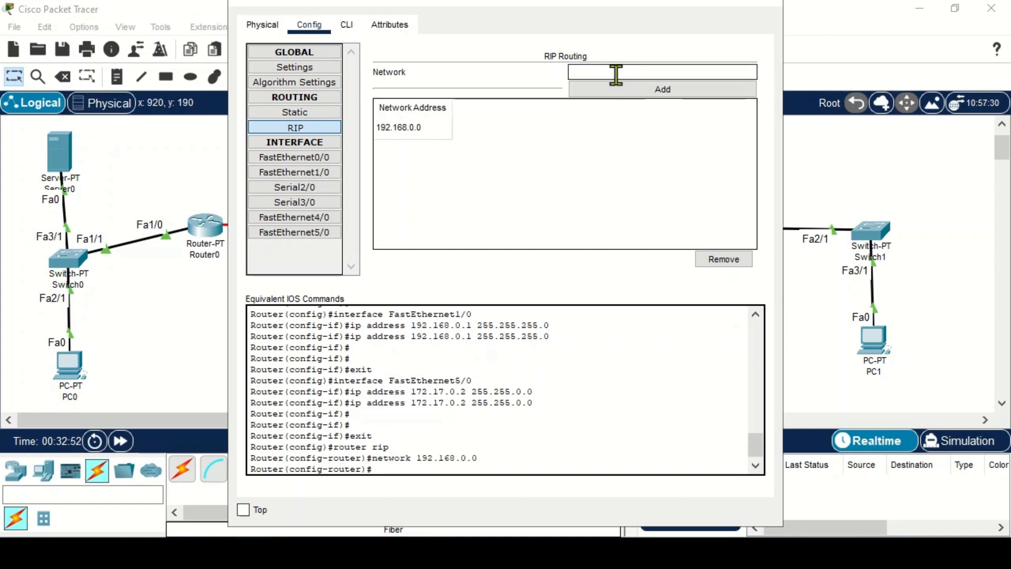
Add network 172.17.0.0 to Router1's RIP routing and close the router's configuration.
left_click_drag(590, 5, 237, 103)
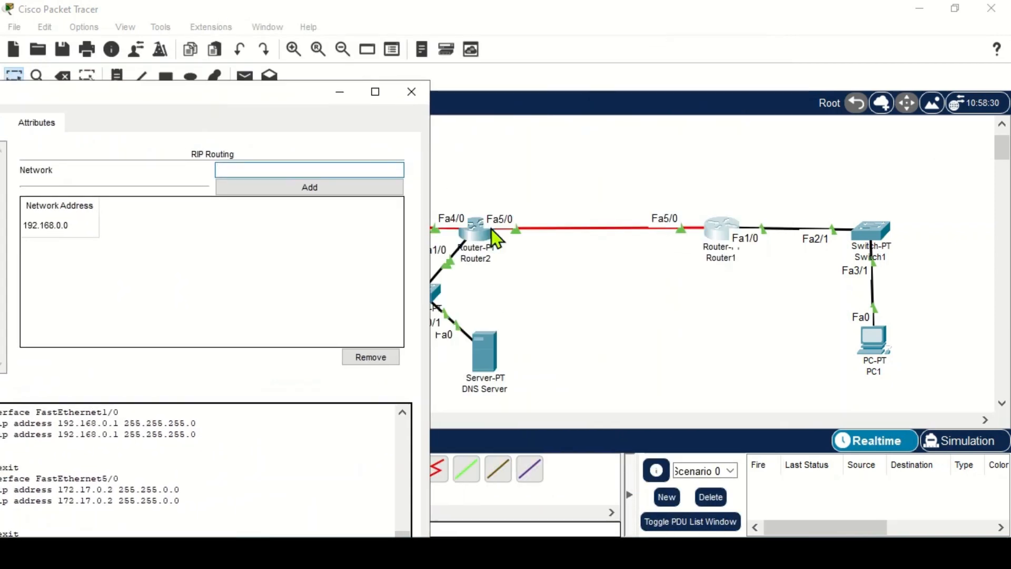
left_click_drag(175, 93, 437, 40)
type("17")
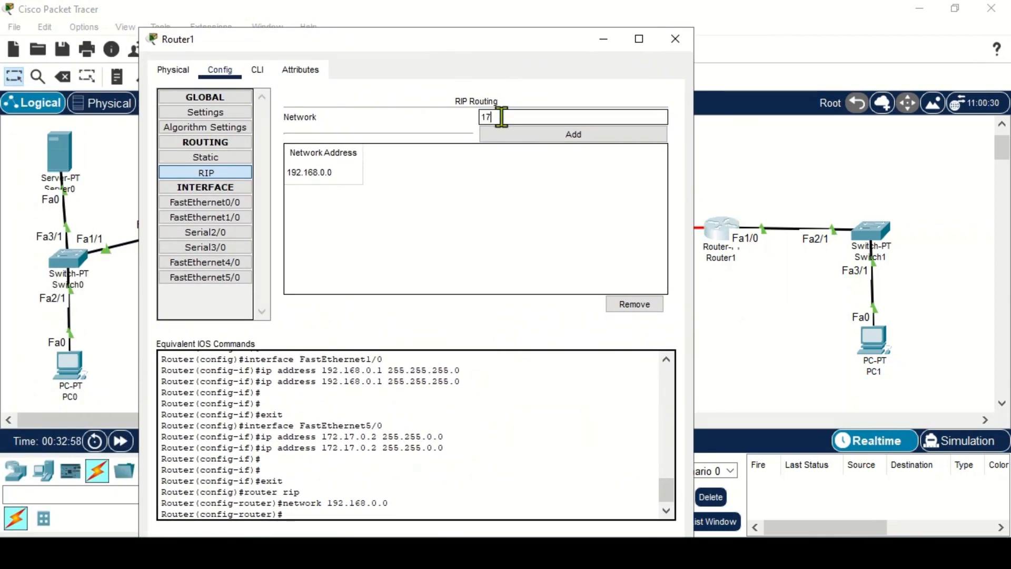
type("2.17.0.0")
left_click(519, 136)
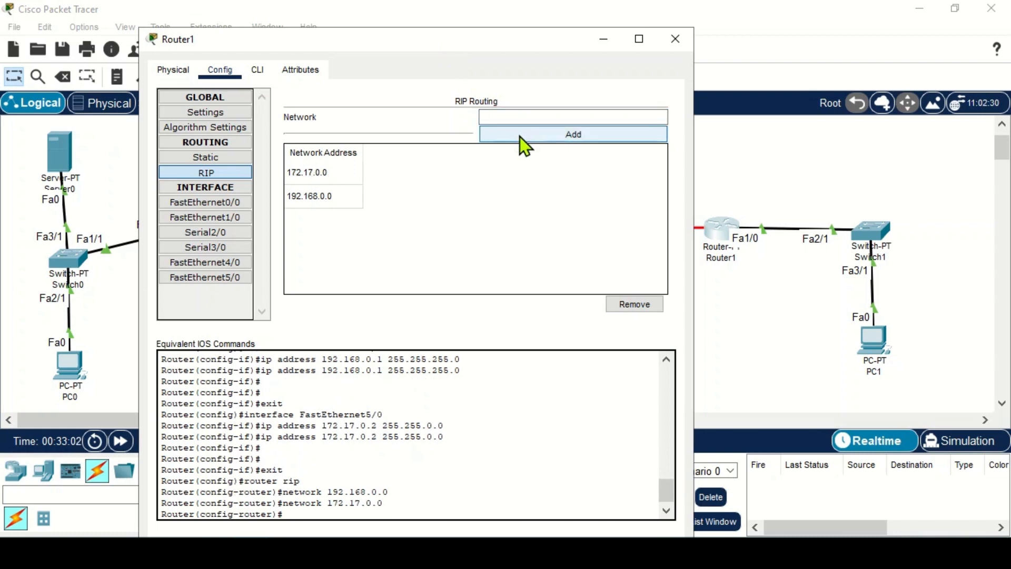
left_click(676, 40)
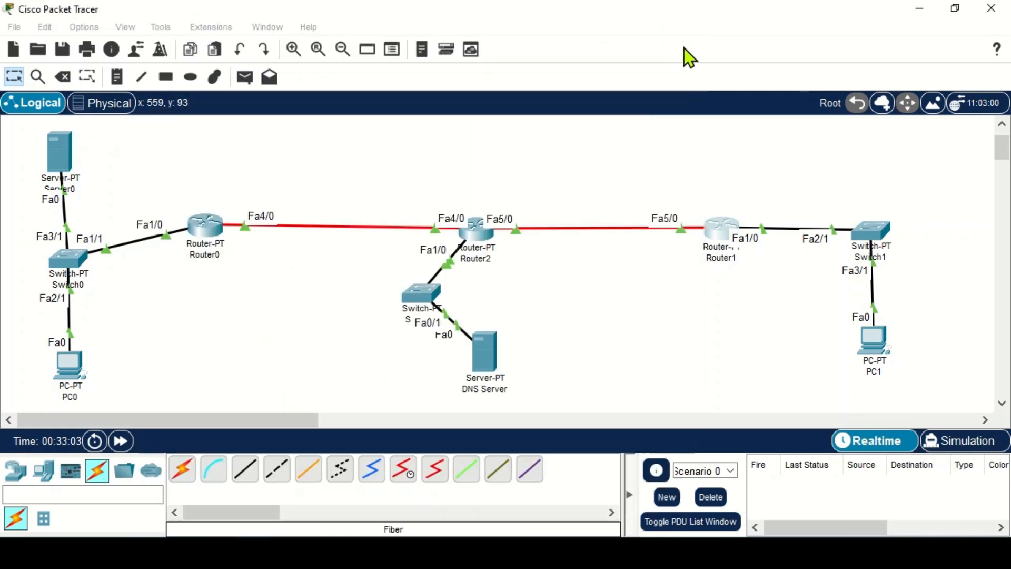
Add network 172.16.0.0 to Router2's RIP routing.
left_click(479, 229)
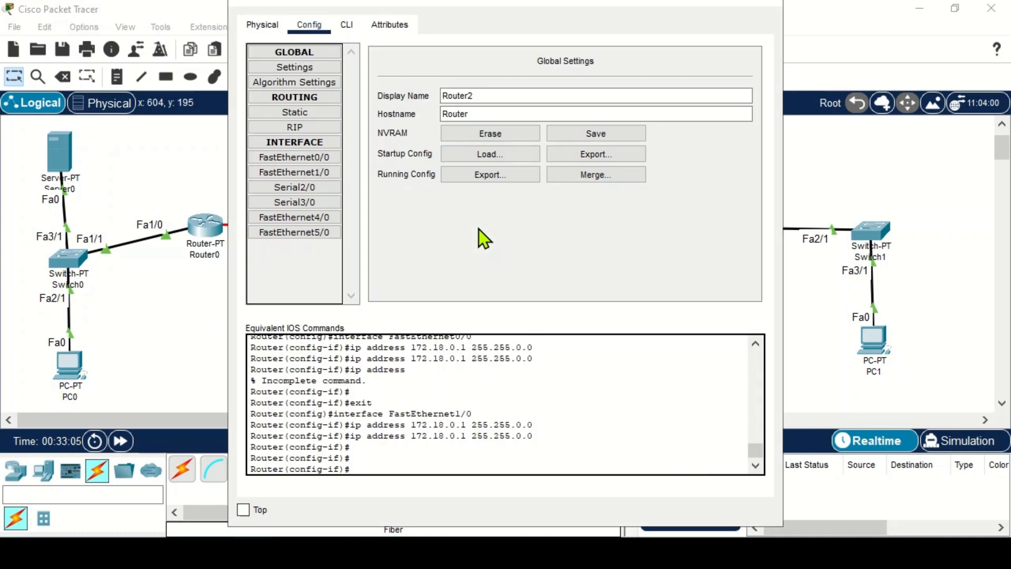
left_click(300, 131)
left_click(580, 72)
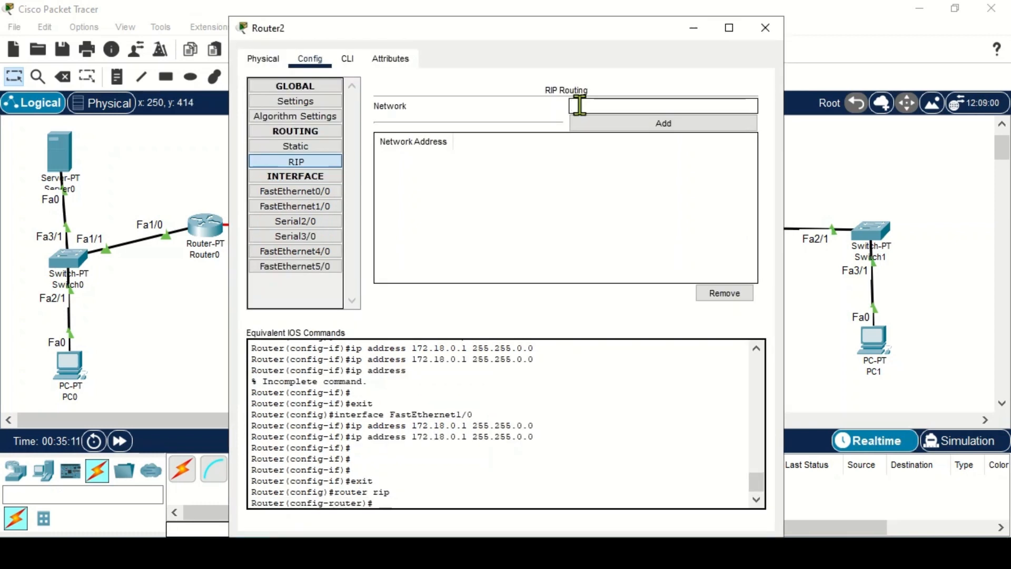
type("172")
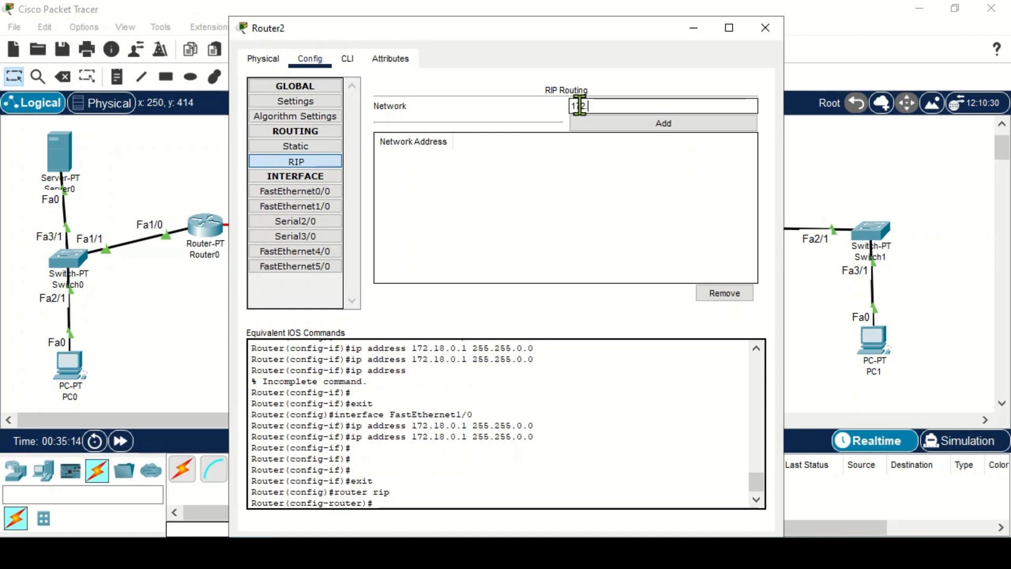
type(".16")
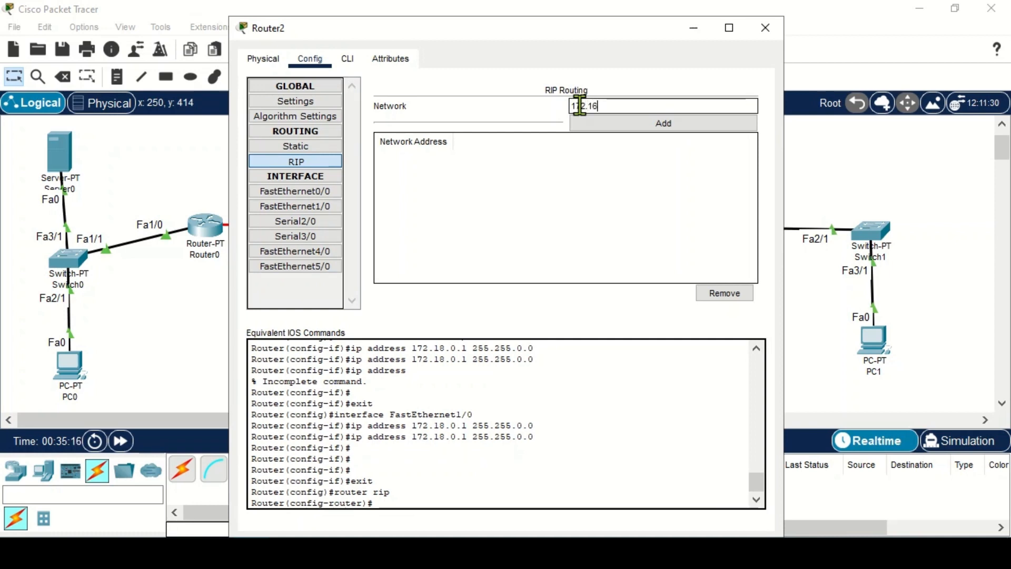
type(".0.")
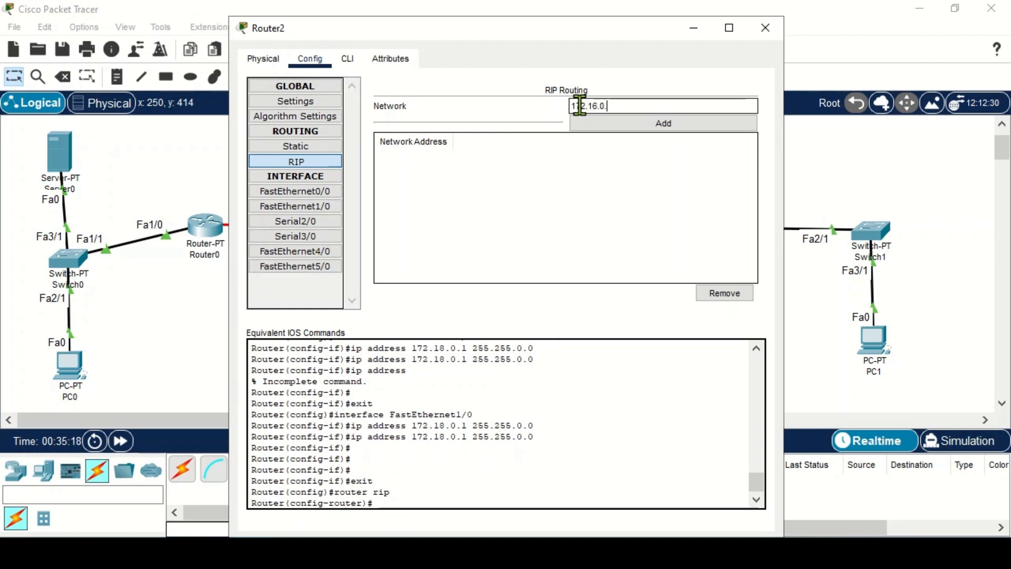
type("0")
left_click(587, 122)
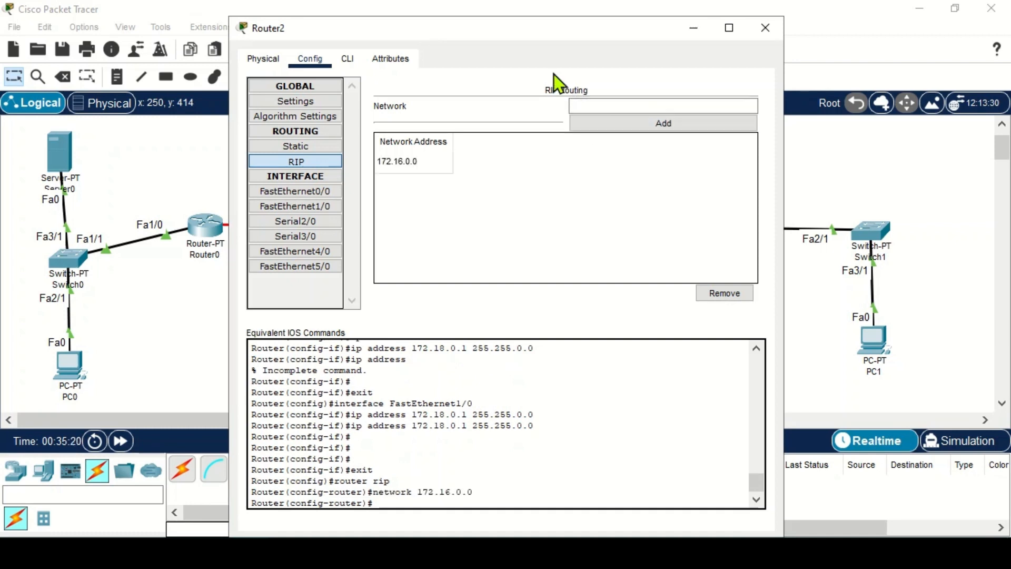
Add network 172.17.0.0 to Router2's RIP routing, keeping the router's configuration open.
left_click_drag(497, 29, 507, 359)
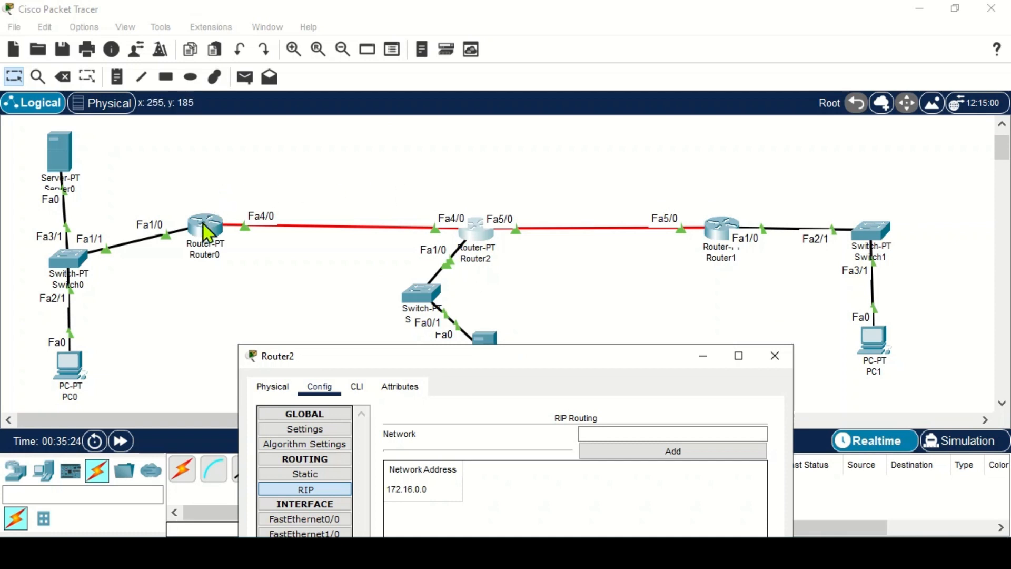
left_click_drag(508, 362, 483, 153)
left_click(579, 225)
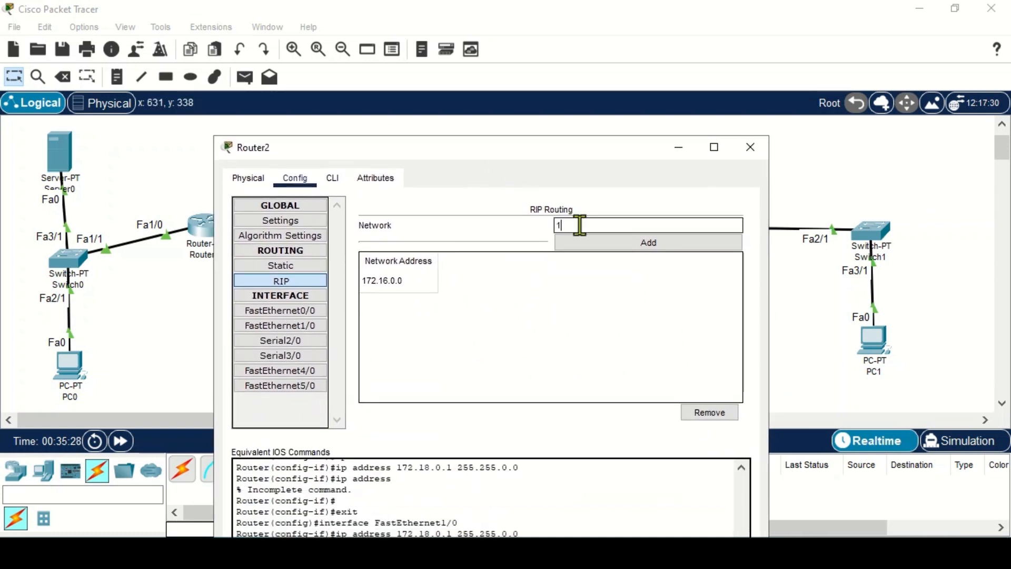
type("172")
type(".16.")
type("0.0")
left_click(601, 241)
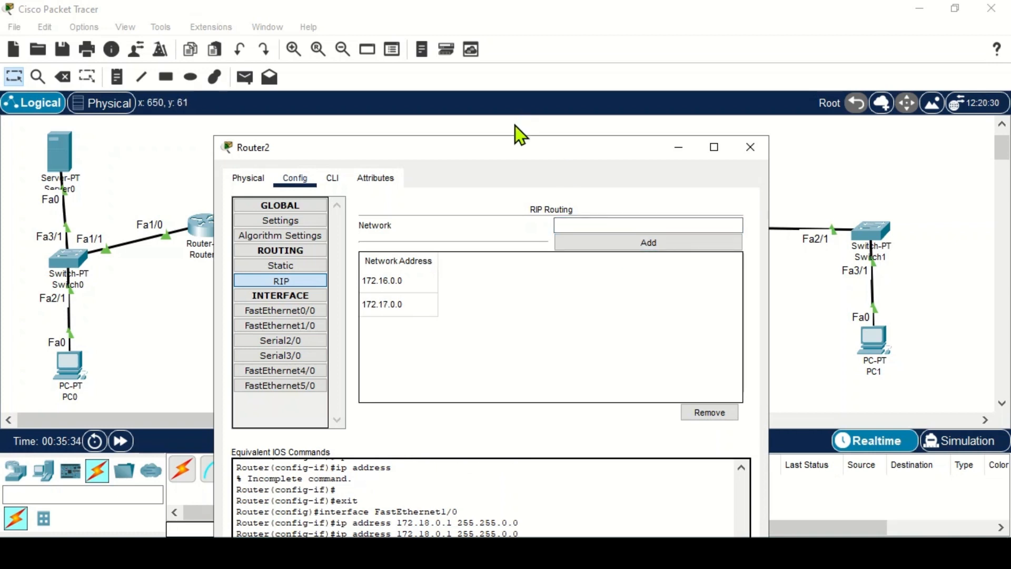
left_click_drag(508, 144, 463, 327)
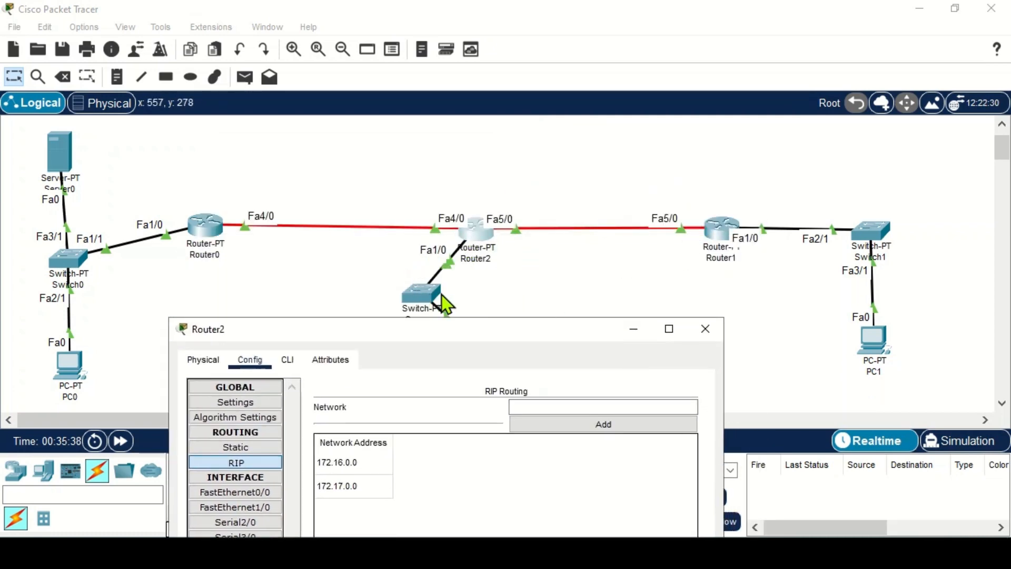
Add network 172.18.0.0 to Router2's RIP routing and close the router's configuration.
left_click_drag(472, 330, 511, 78)
left_click(597, 155)
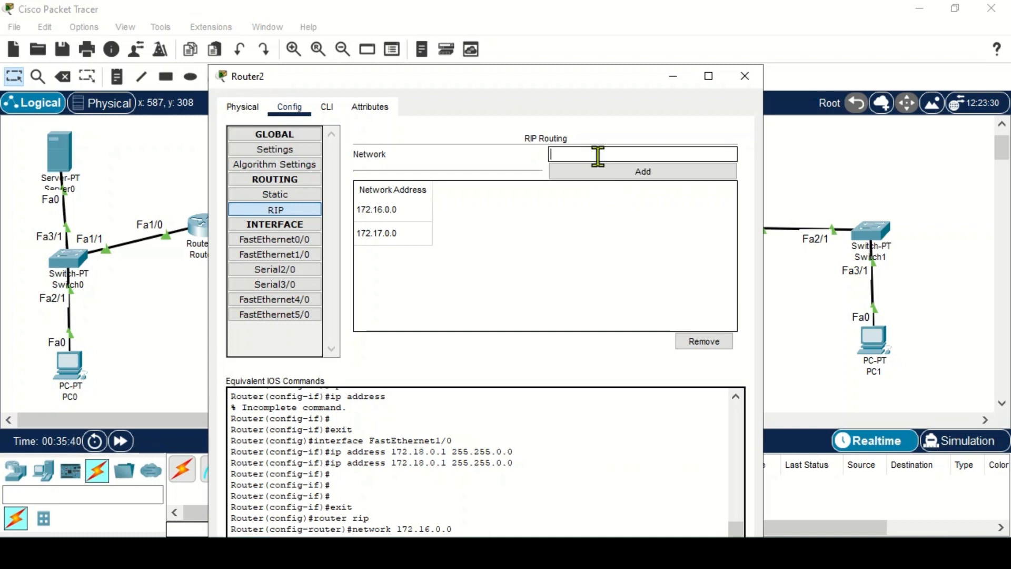
type("172.18.0.0")
left_click(578, 172)
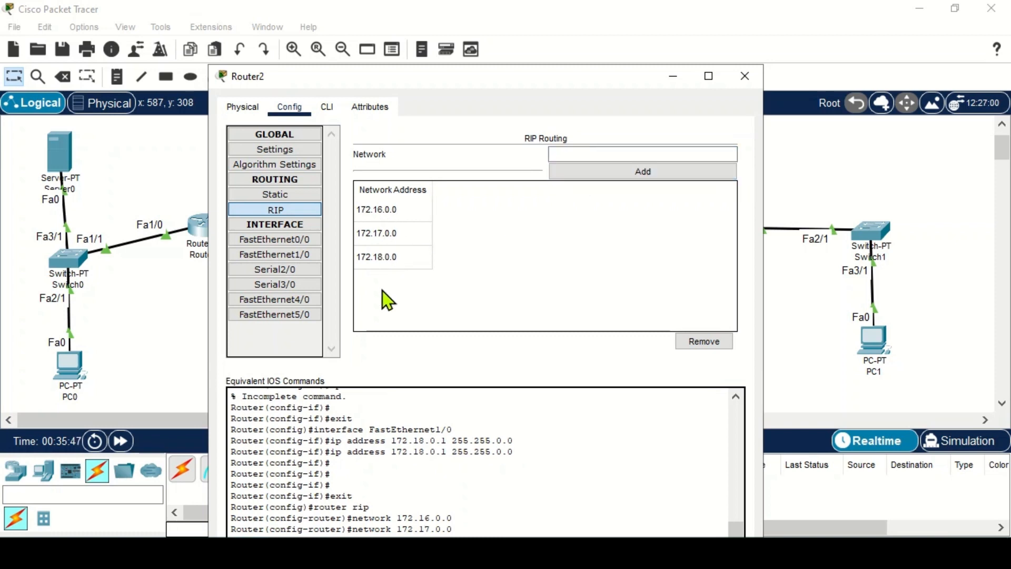
left_click_drag(492, 85, 494, 289)
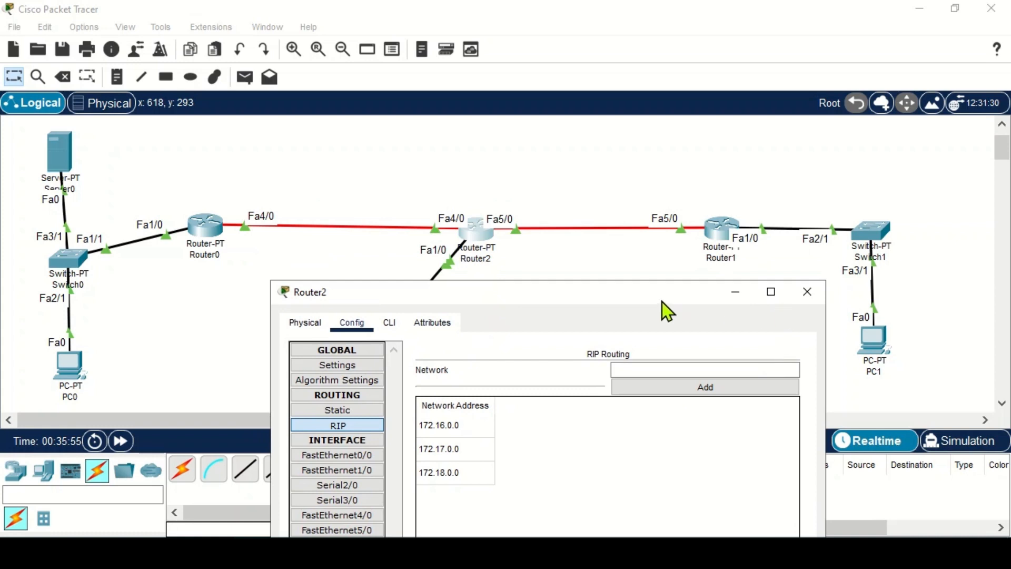
left_click_drag(662, 302, 612, 124)
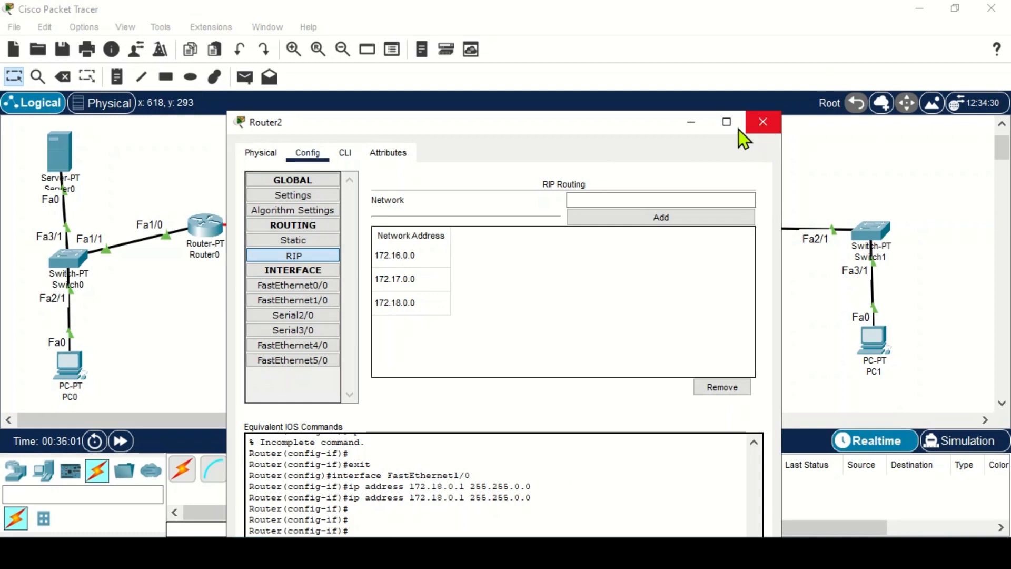
left_click_drag(646, 129, 647, 332)
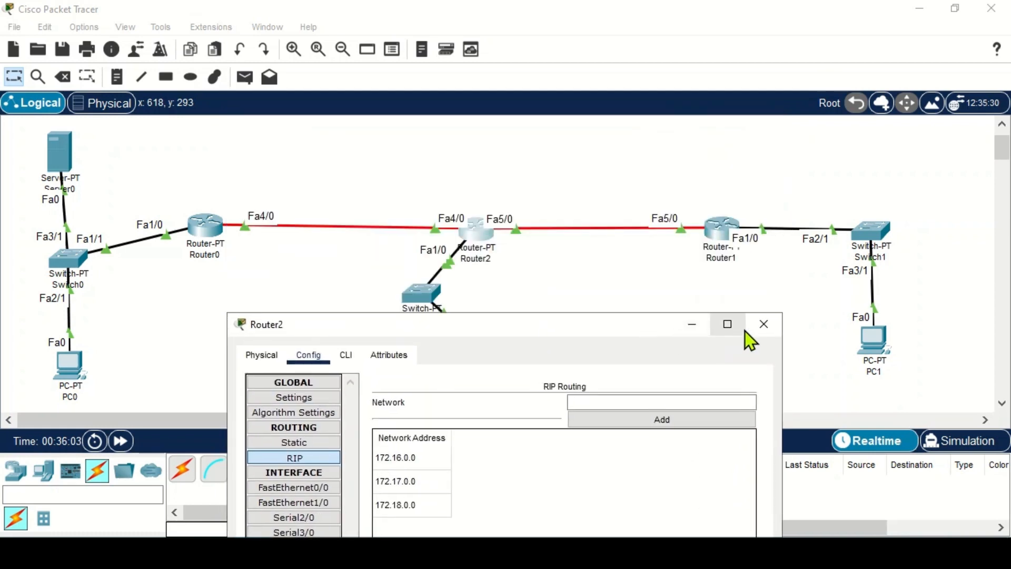
left_click(761, 323)
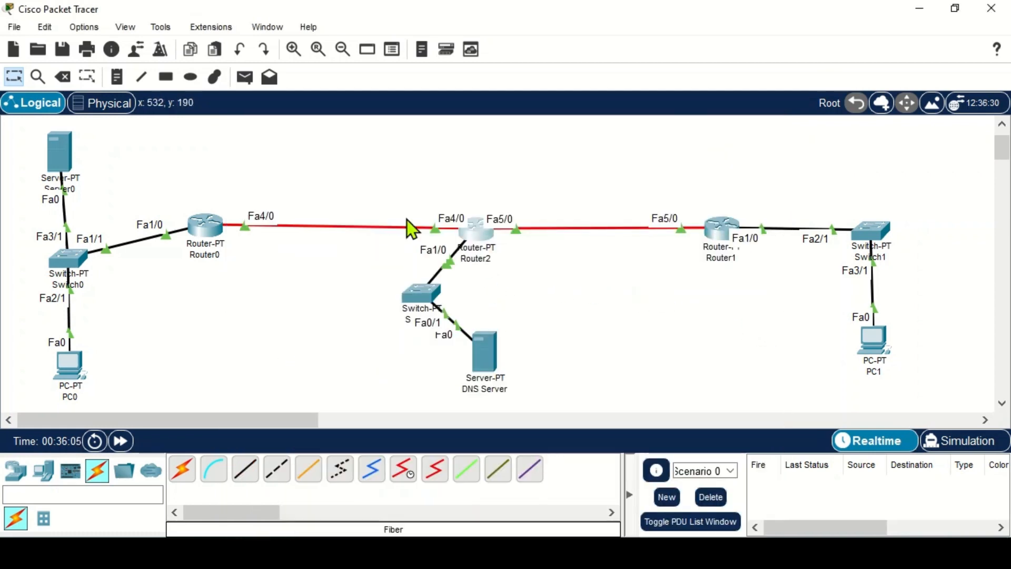
Ping 192.168.0.254 from PC0's command prompt.
left_click(62, 370)
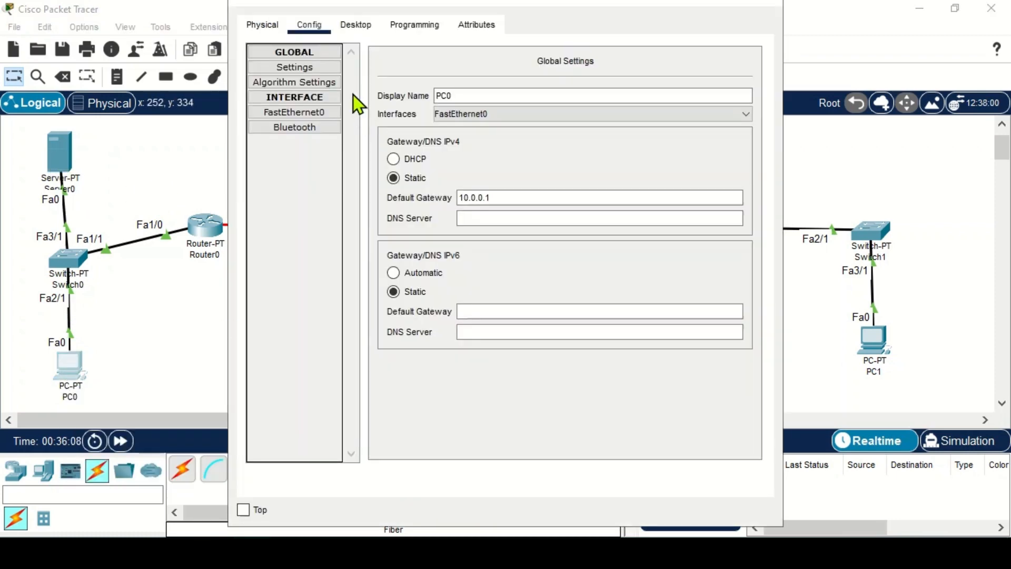
left_click(369, 25)
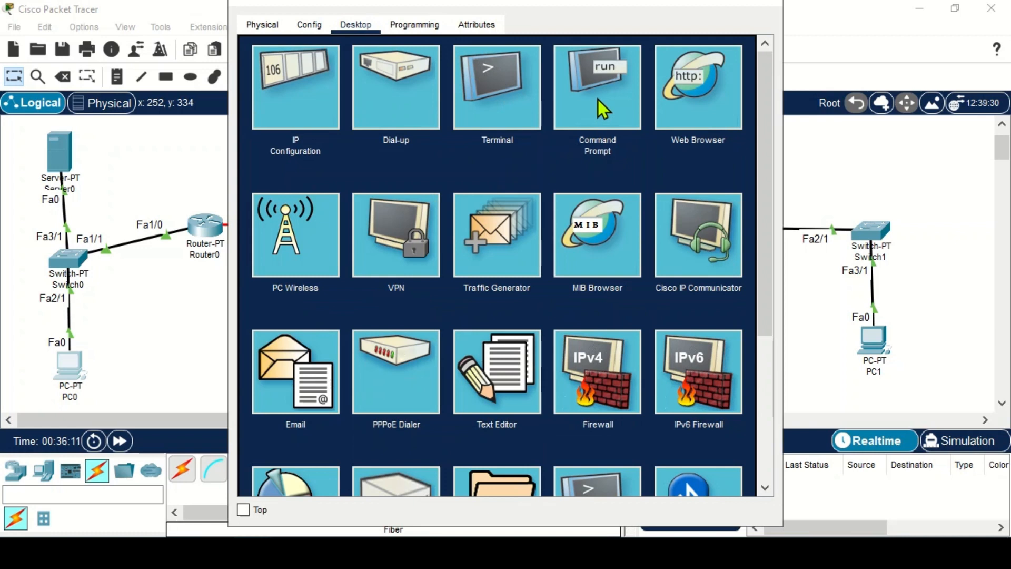
left_click(598, 99)
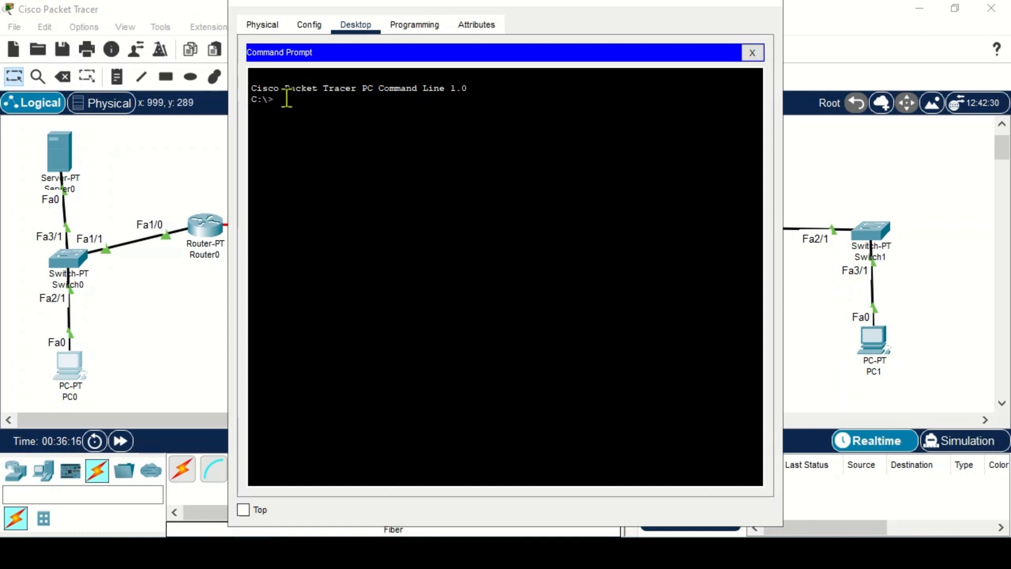
left_click_drag(447, 10, 449, 302)
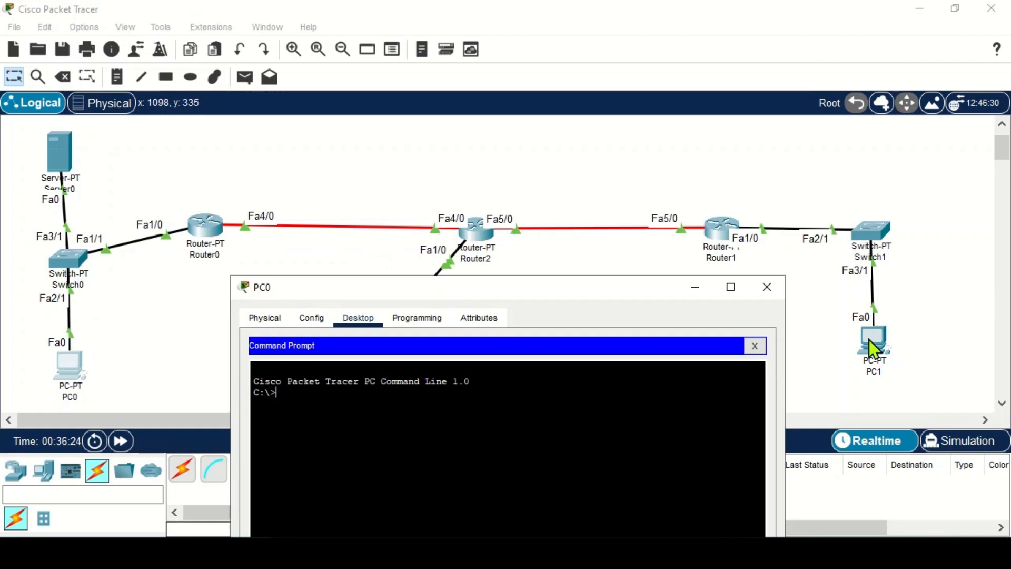
left_click_drag(579, 296, 528, 63)
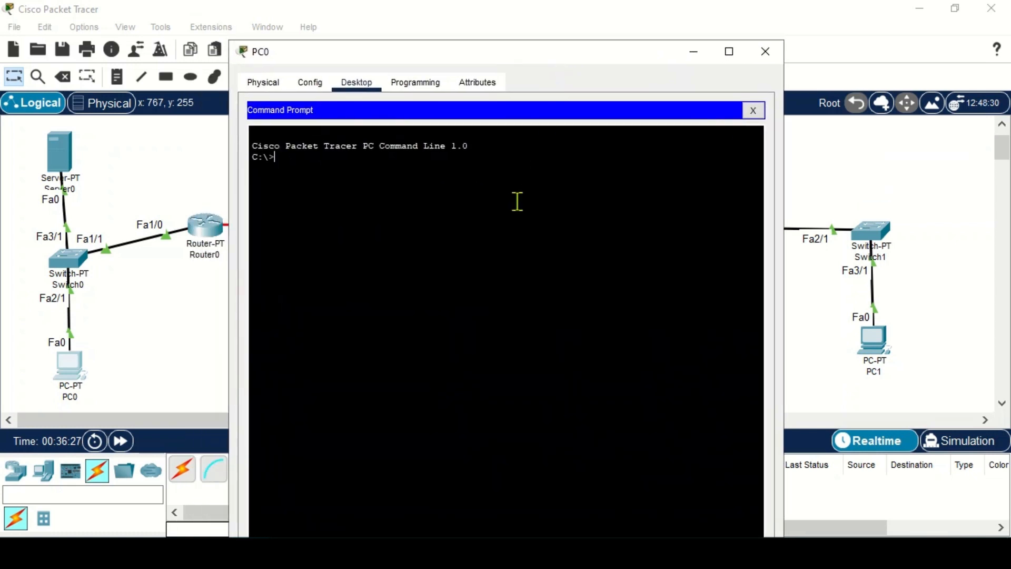
type("ping 192.168.0.254")
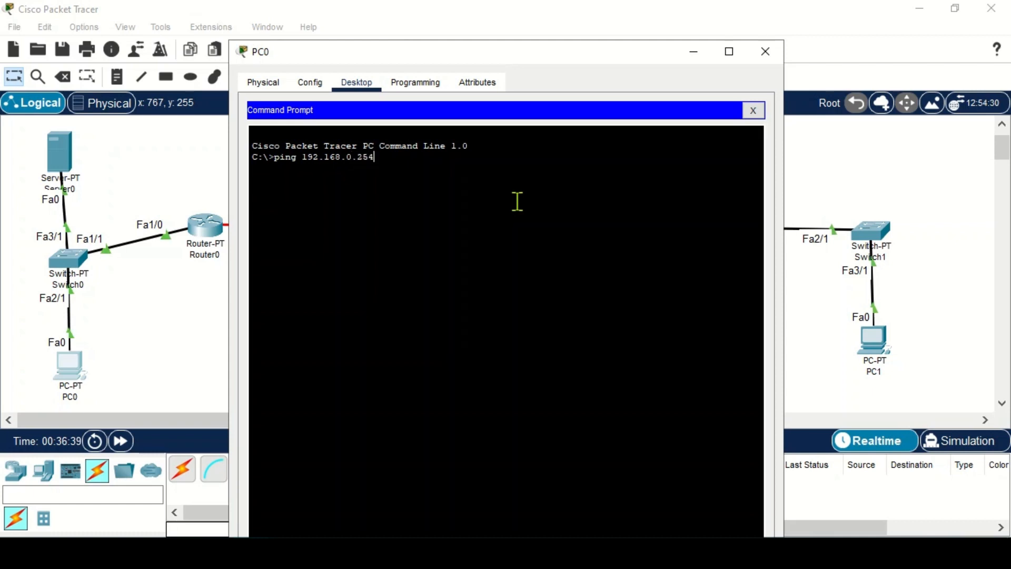
key("Return")
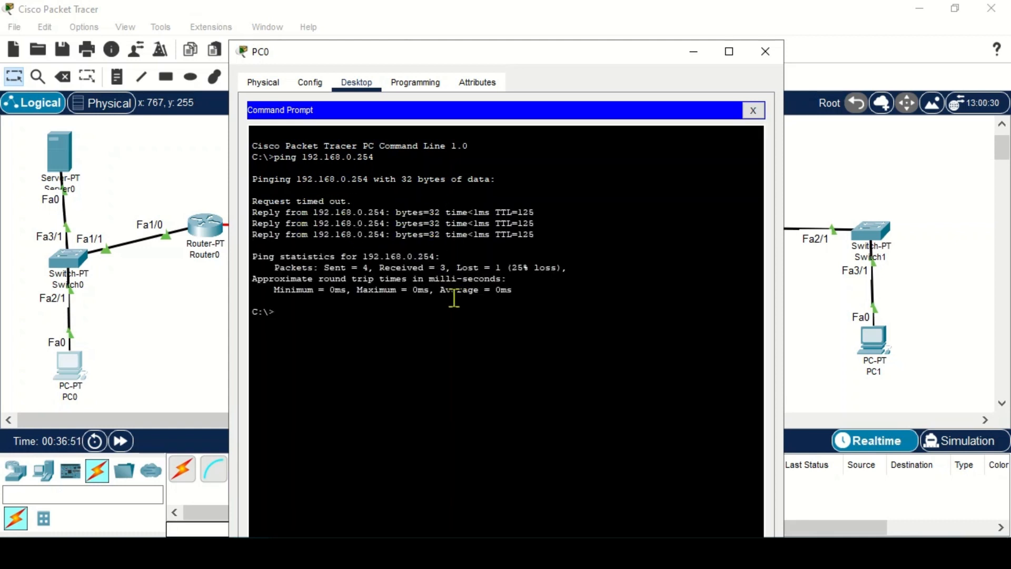
Repeat the ping to 192.168.0.254 from PC0 and close the PC's window.
key("Up")
key("Return")
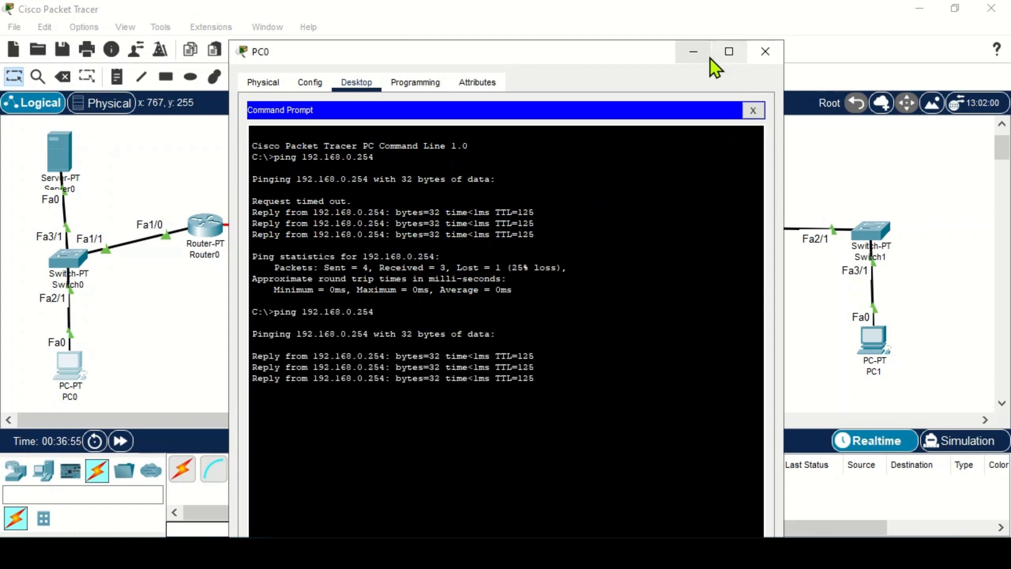
left_click(772, 55)
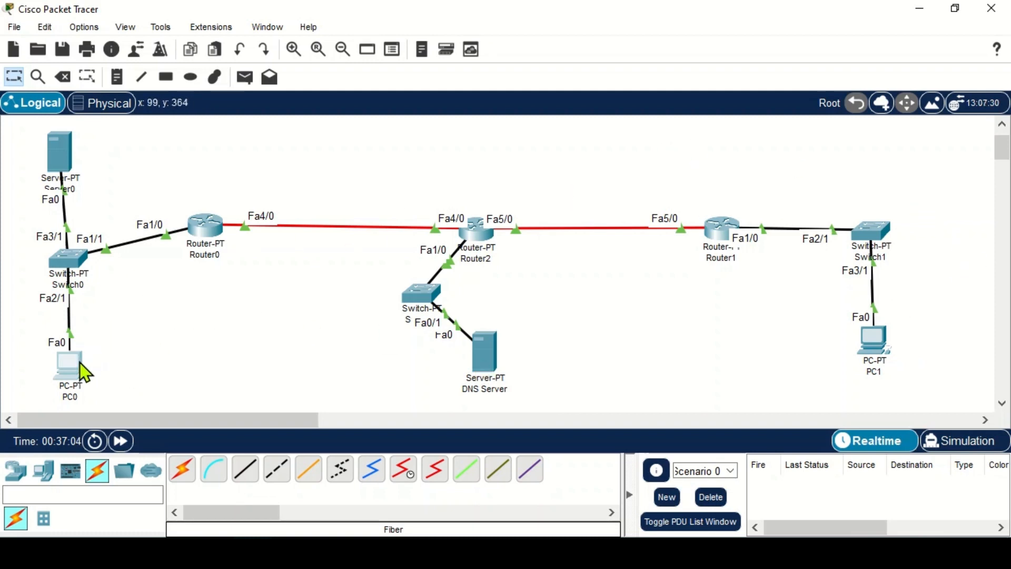
Change Server0's display name to Local_Server.
mouse_move(80, 362)
left_click_drag(61, 158, 88, 160)
left_click(87, 160)
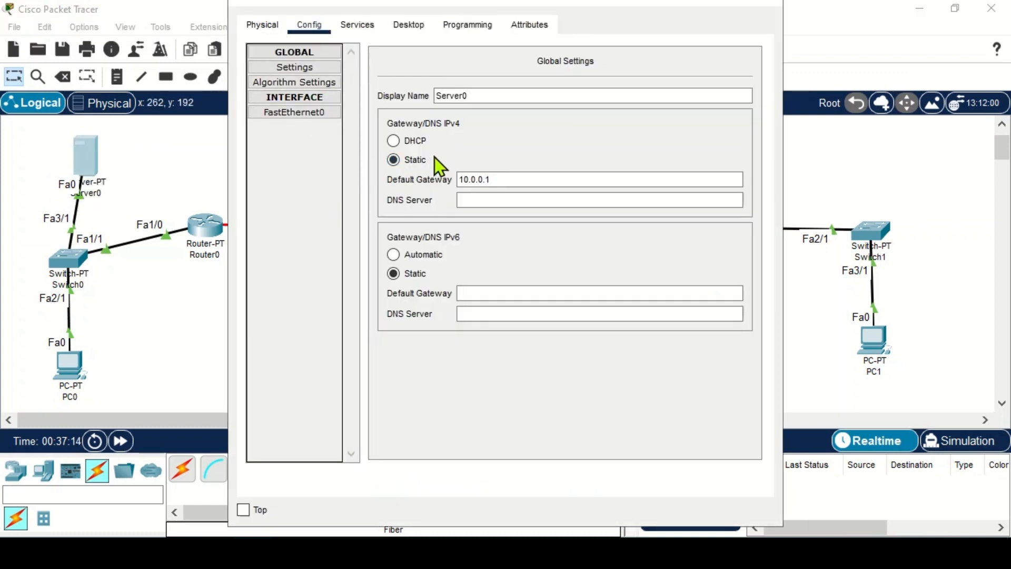
left_click_drag(476, 95, 427, 102)
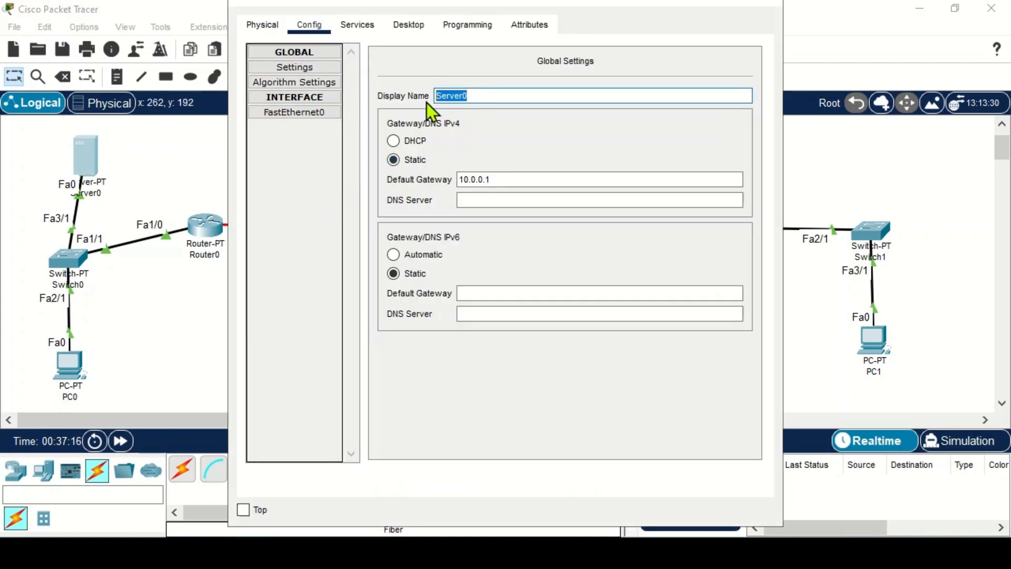
type("Local")
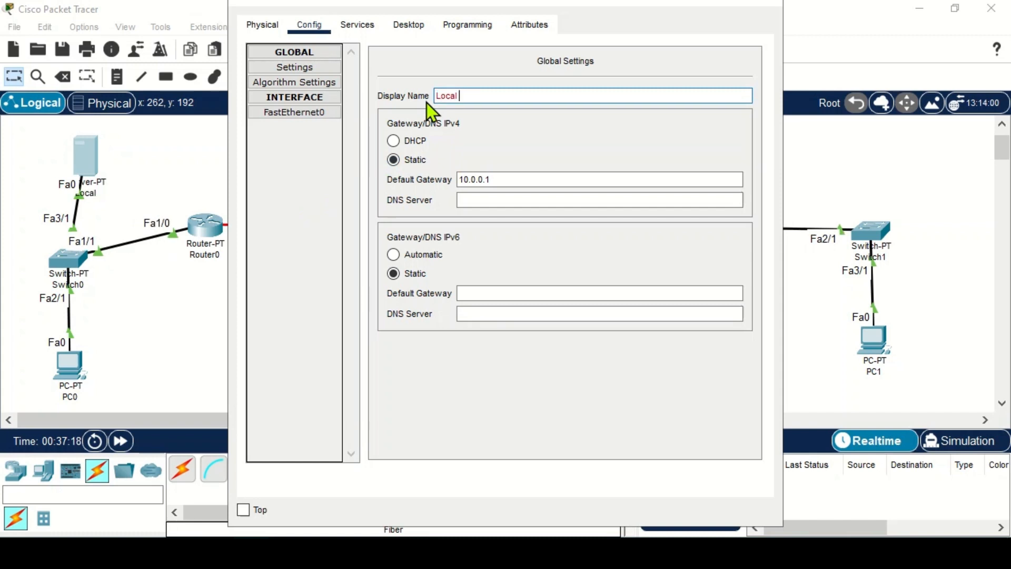
type("_Sever")
left_click(466, 95)
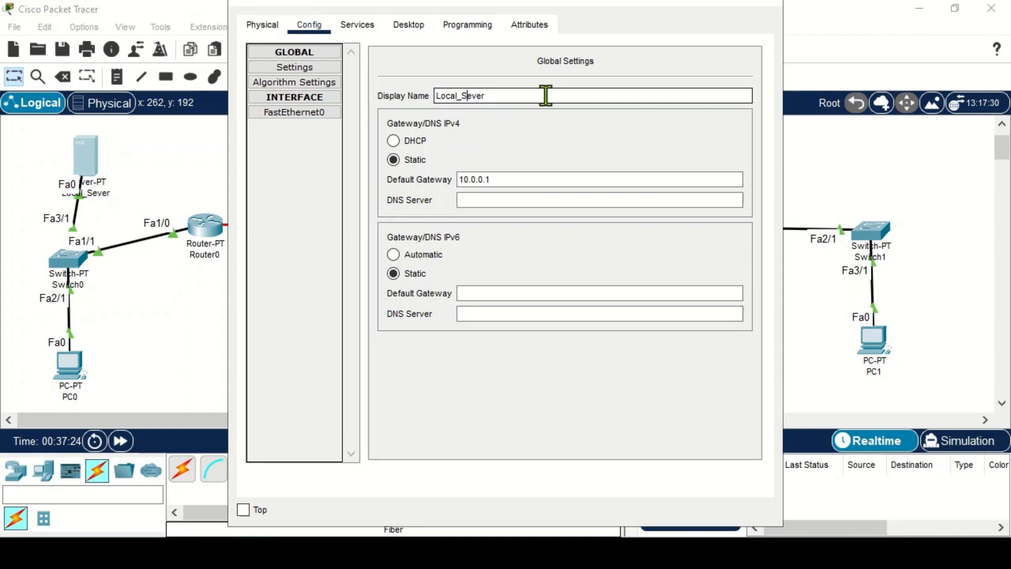
key("Right")
type("r")
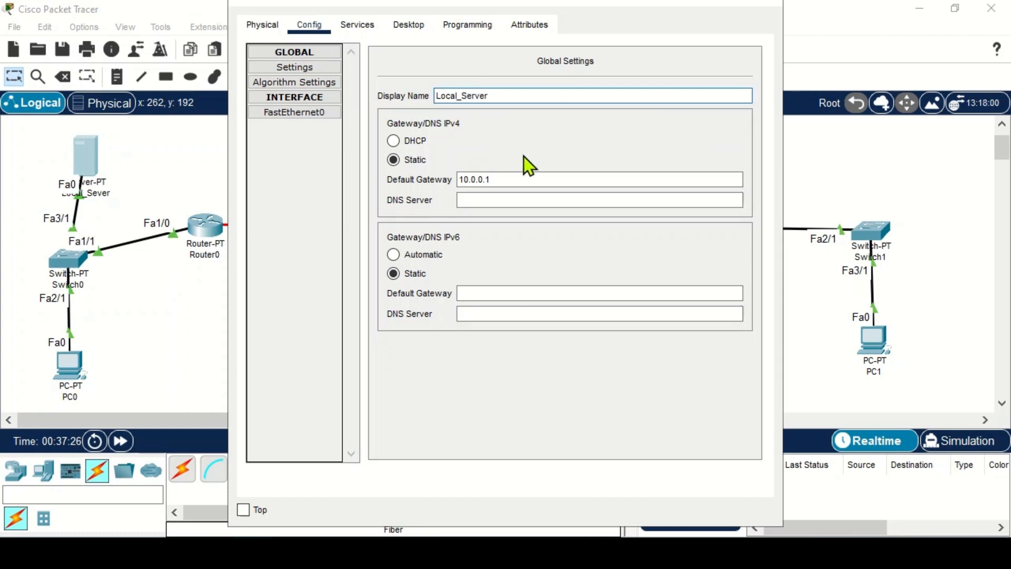
Reposition the local server above Switch0, set its IPv4 DNS server to 172.18.0.10 and close its configuration.
left_click(499, 204)
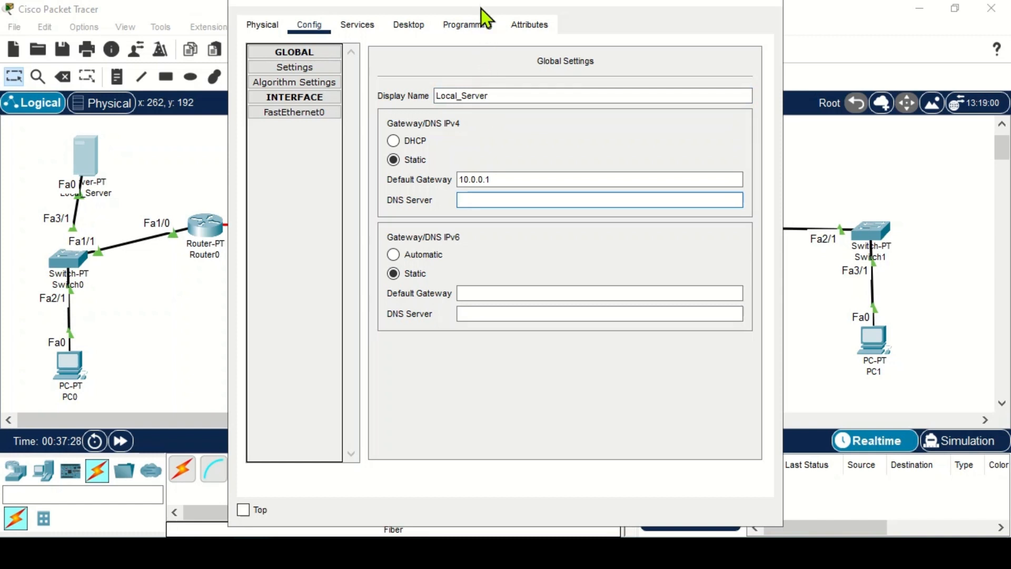
left_click_drag(481, 4, 590, 33)
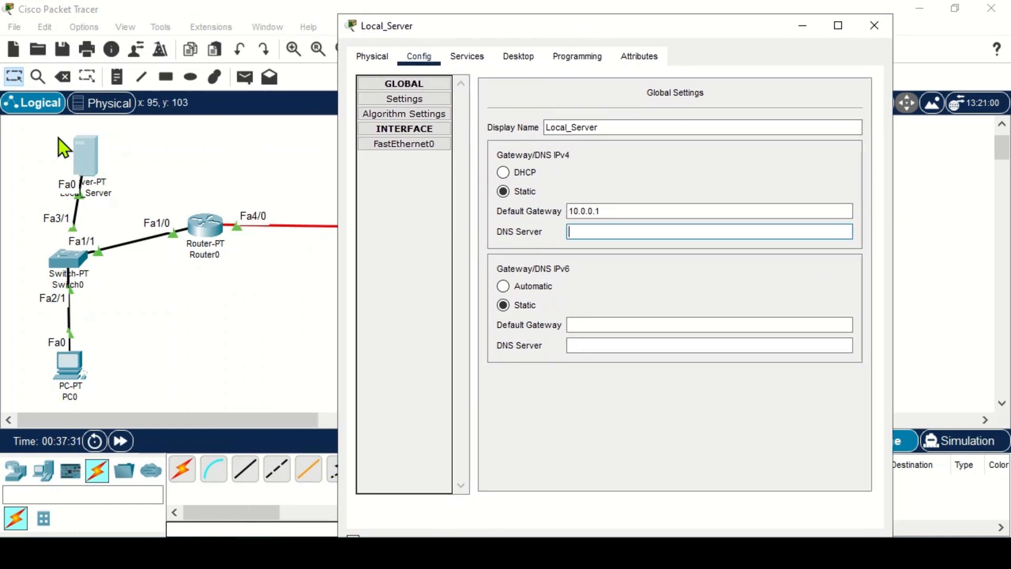
left_click_drag(75, 157, 58, 157)
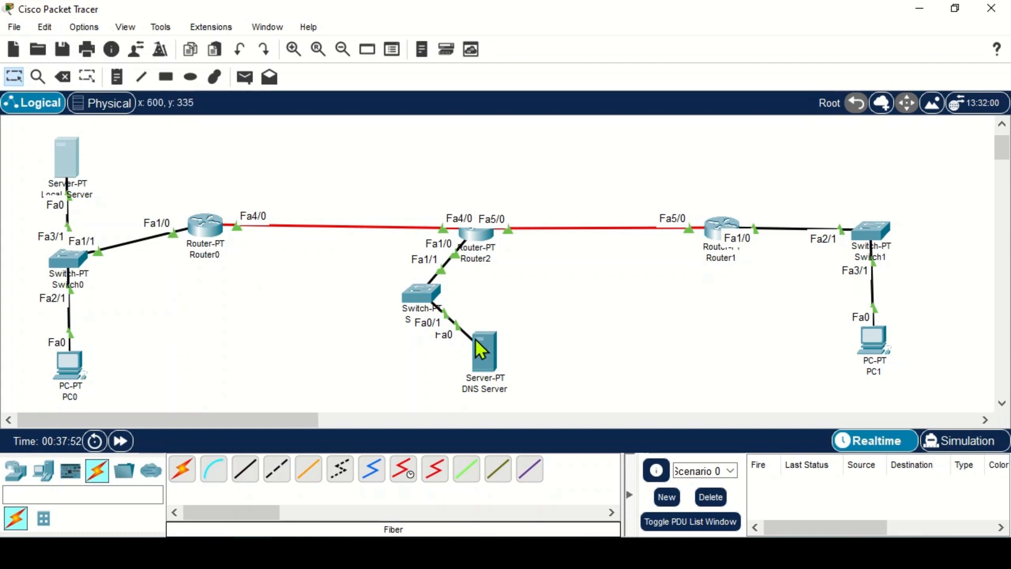
mouse_move(479, 350)
left_click(330, 500)
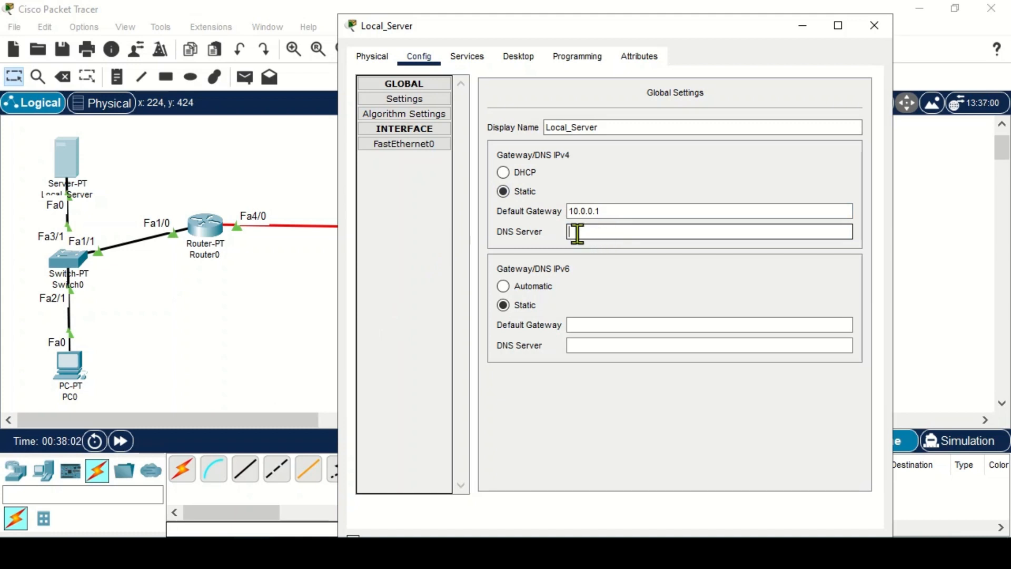
type("192")
type(".18")
type(".0.10")
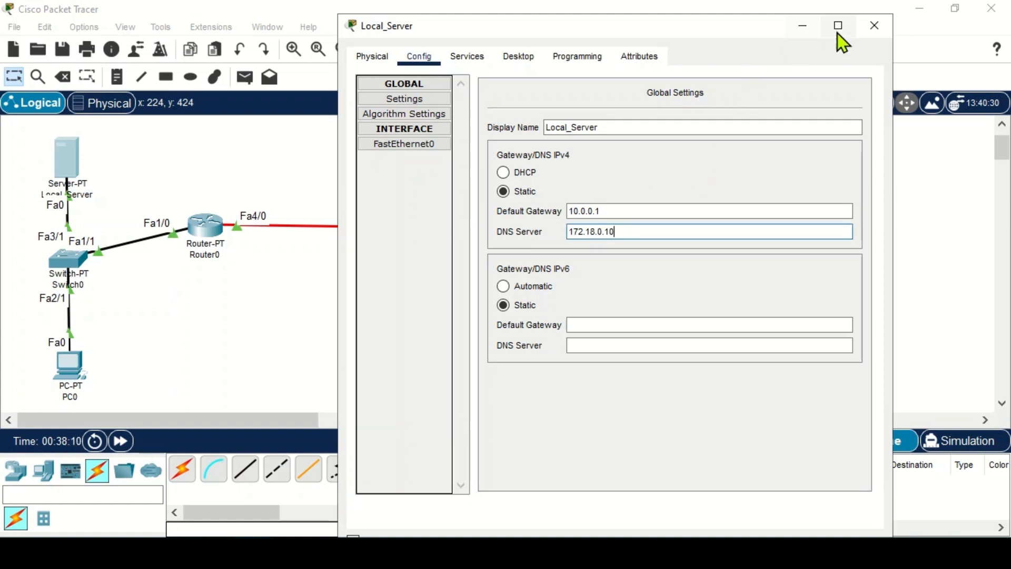
left_click(870, 29)
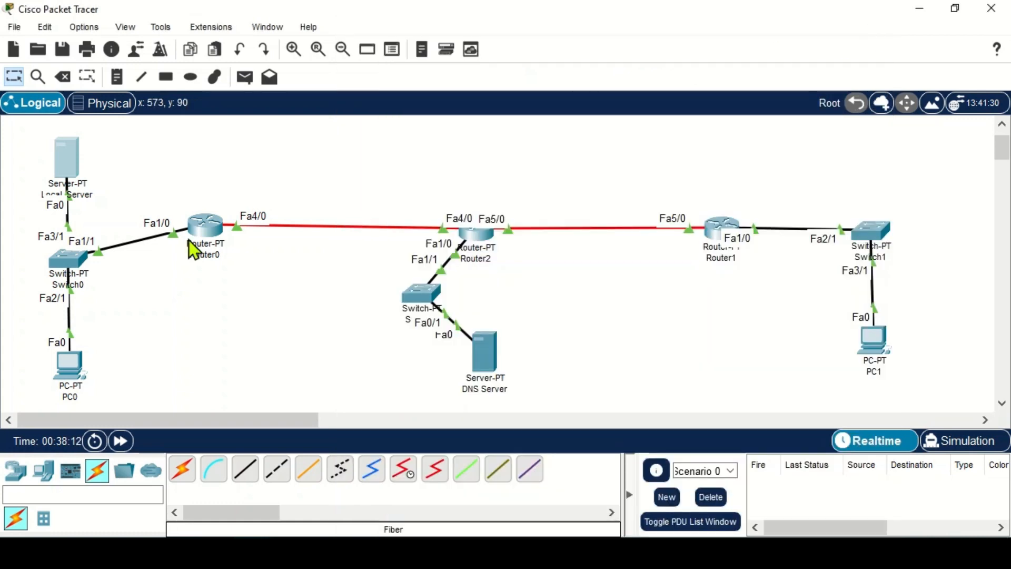
Set PC0's IPv4 DNS server to 172.18.0.10 and close the PC's configuration.
left_click(73, 362)
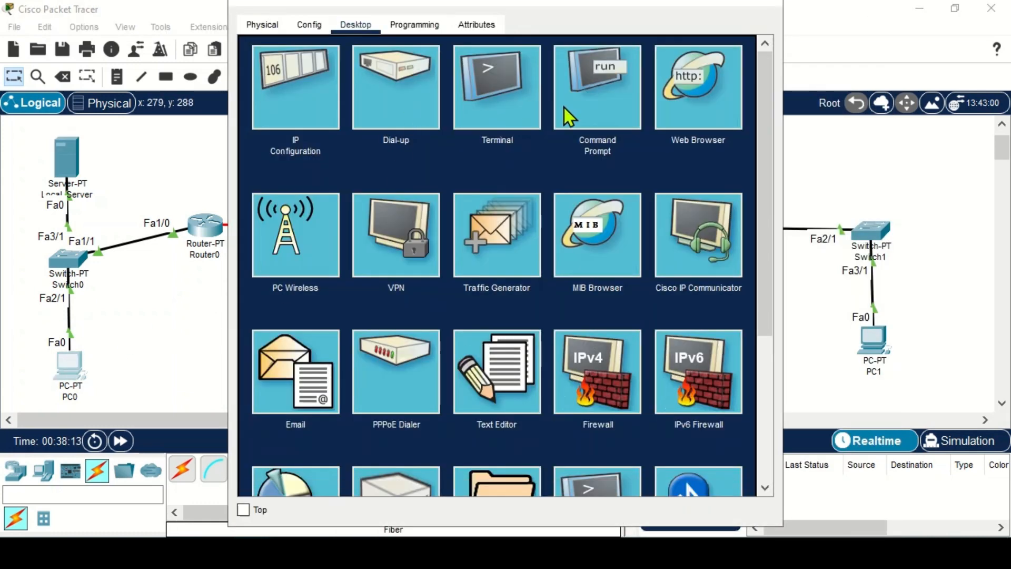
left_click(308, 22)
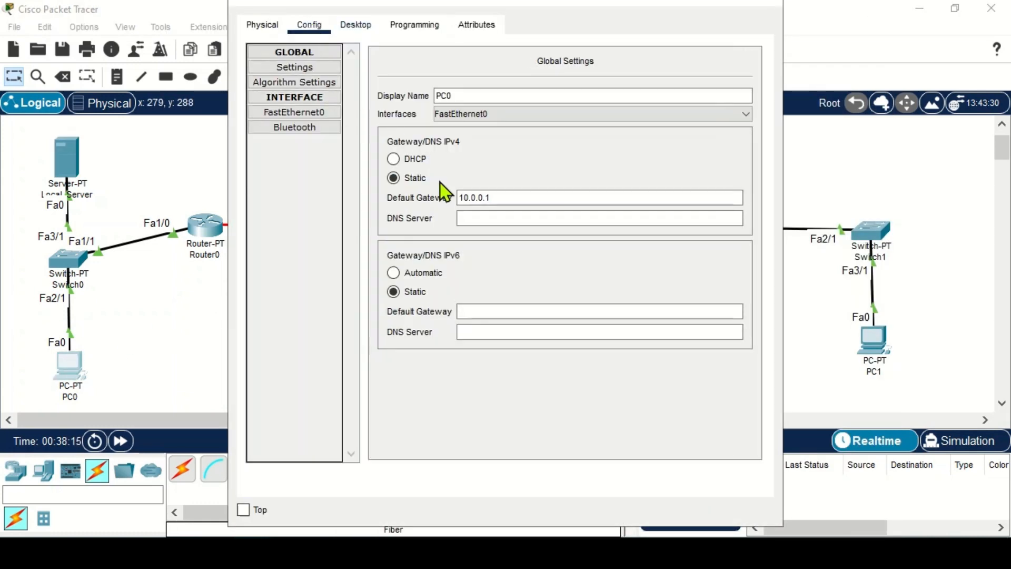
left_click(487, 217)
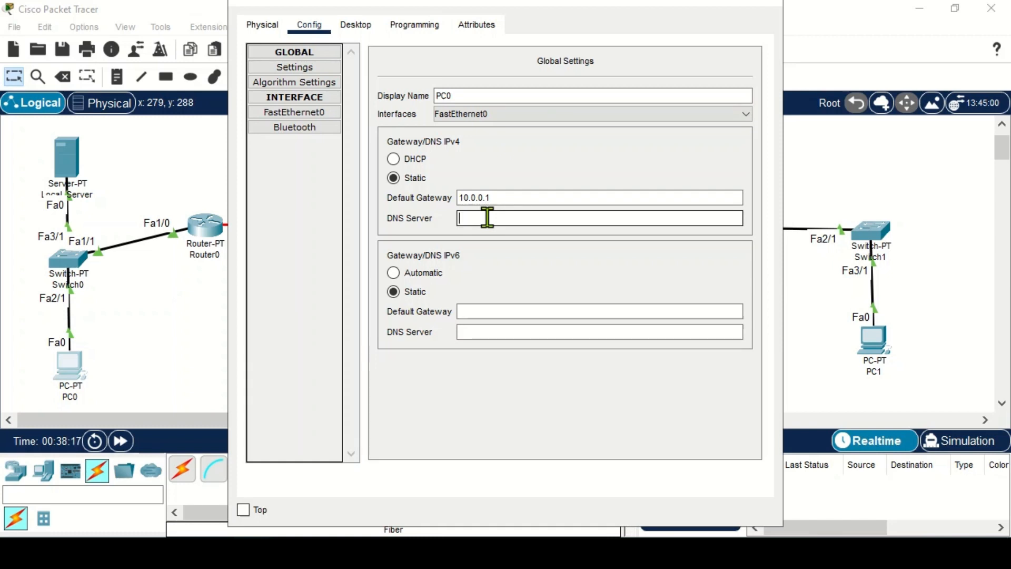
type("172")
type("8.0.10")
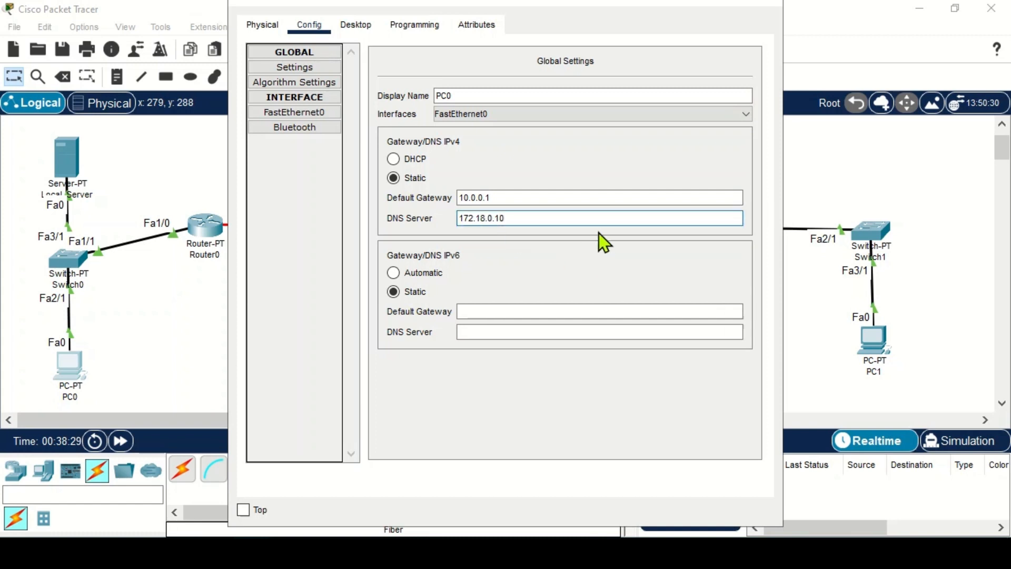
left_click(762, 2)
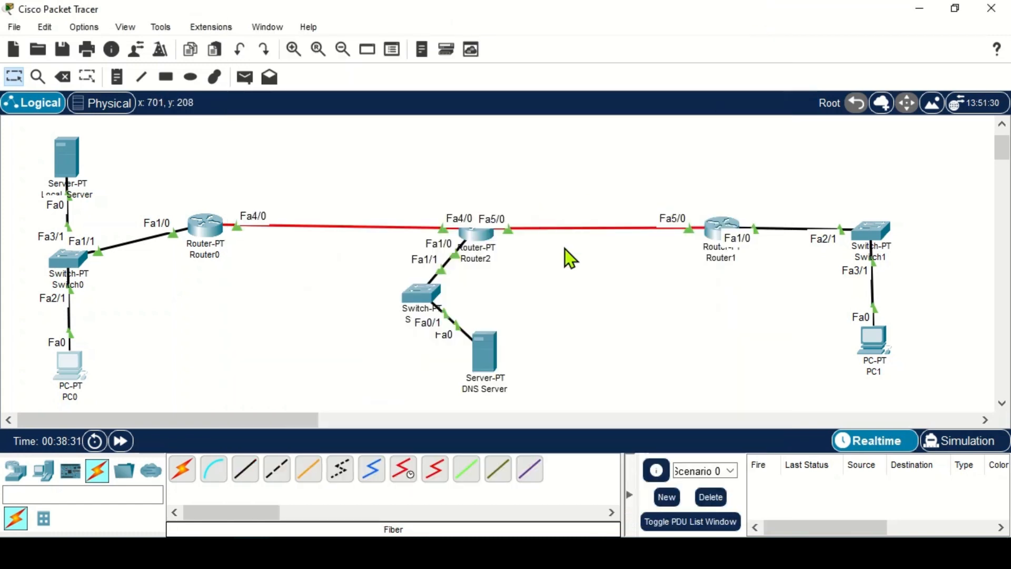
Set PC1's IPv4 DNS server to 172.18.0.10 and close the PC's configuration.
left_click(873, 347)
left_click(491, 218)
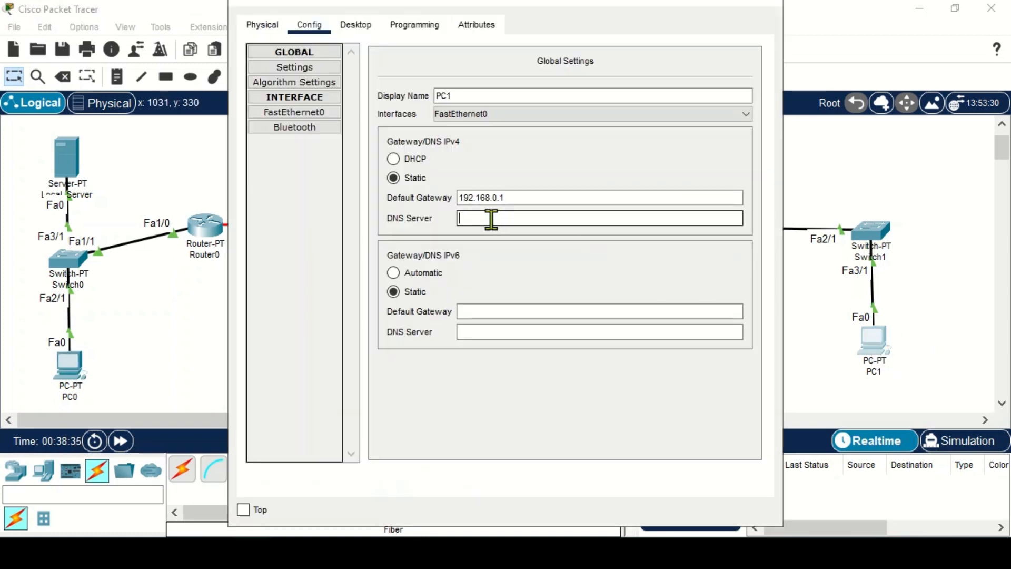
type("172.18.0.10")
left_click(764, 5)
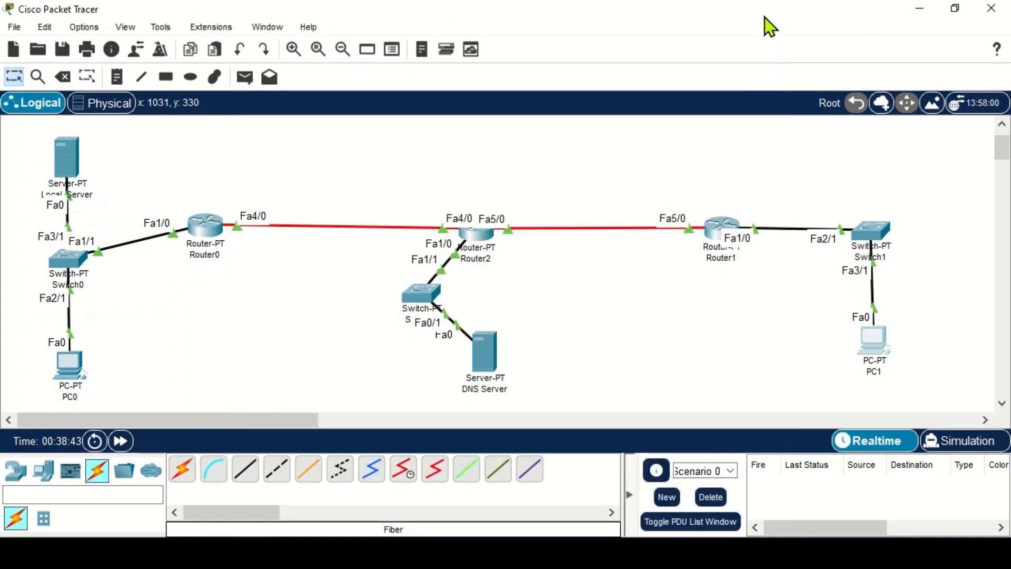
Turn on the DNS service on the DNS server.
left_click(491, 363)
left_click(478, 201)
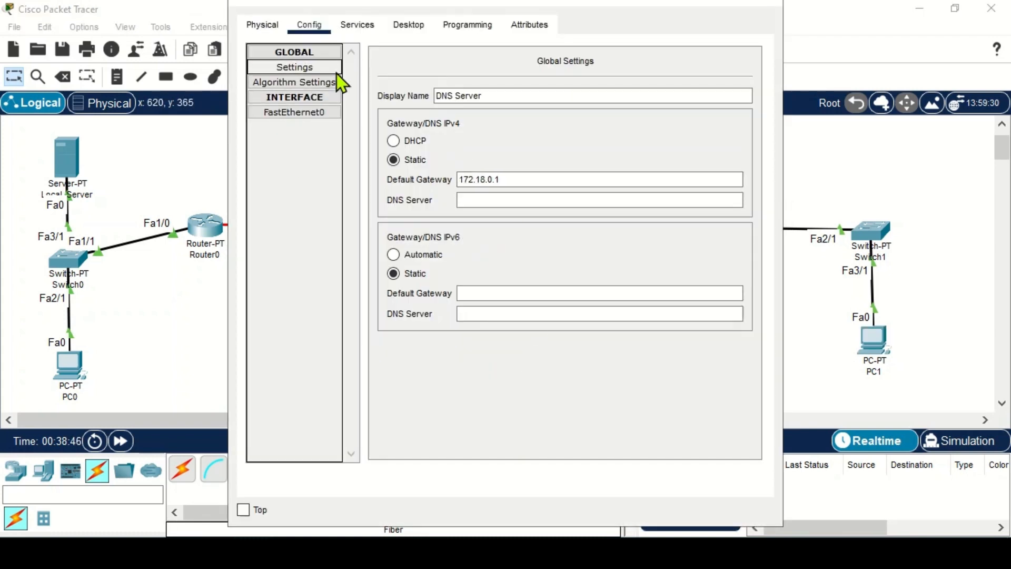
left_click_drag(328, 5, 368, 25)
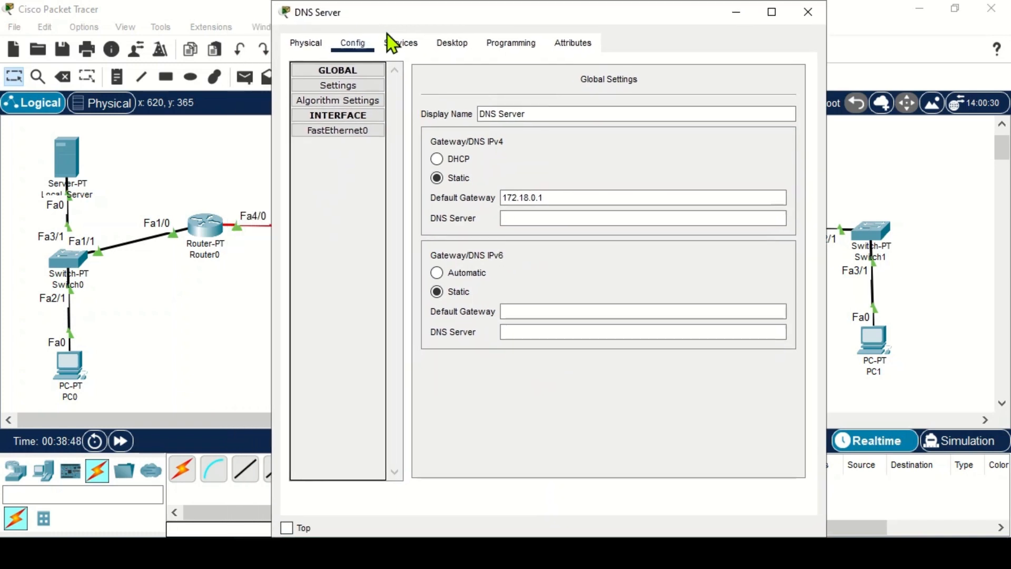
left_click(394, 46)
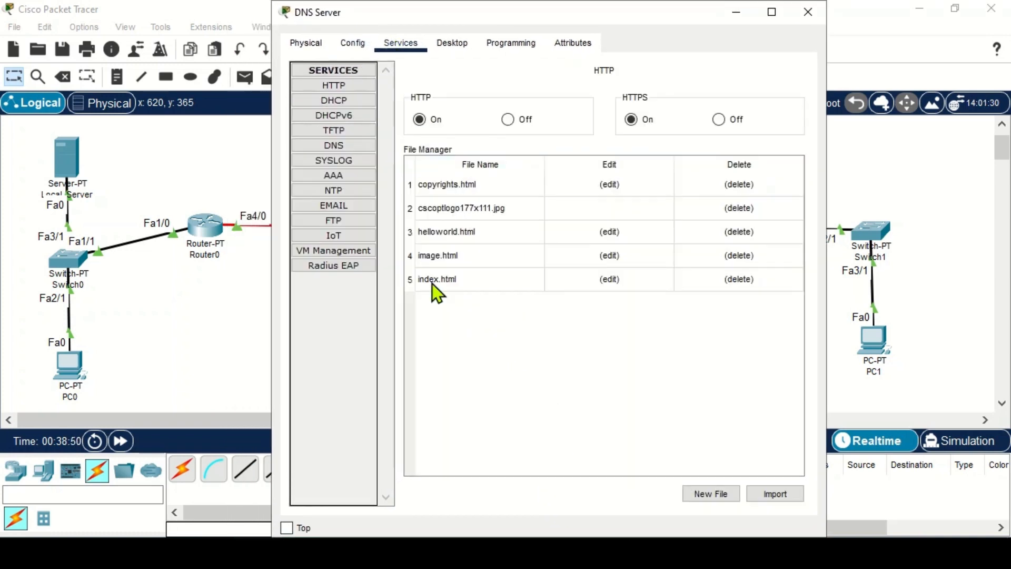
left_click(343, 151)
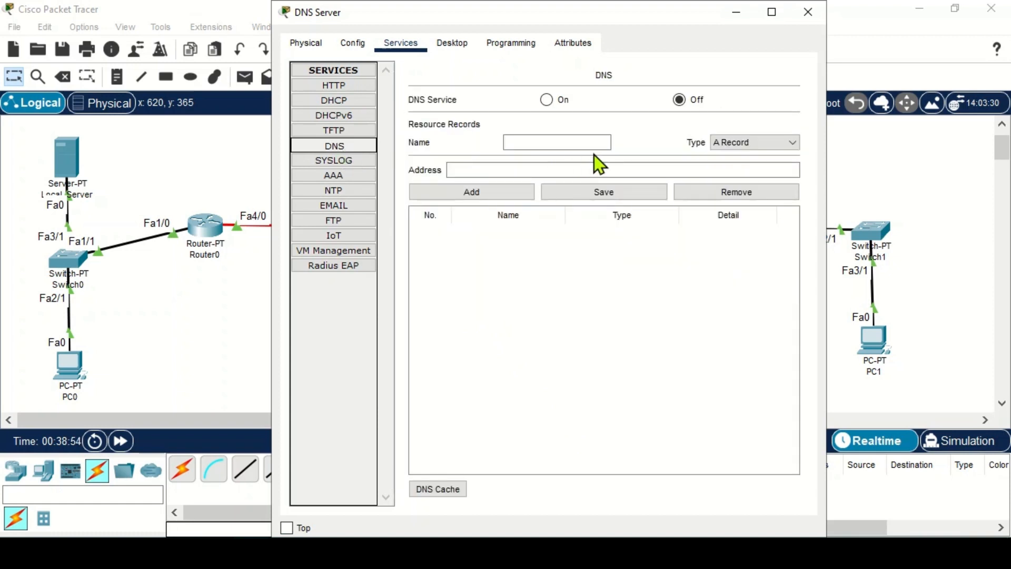
left_click(547, 100)
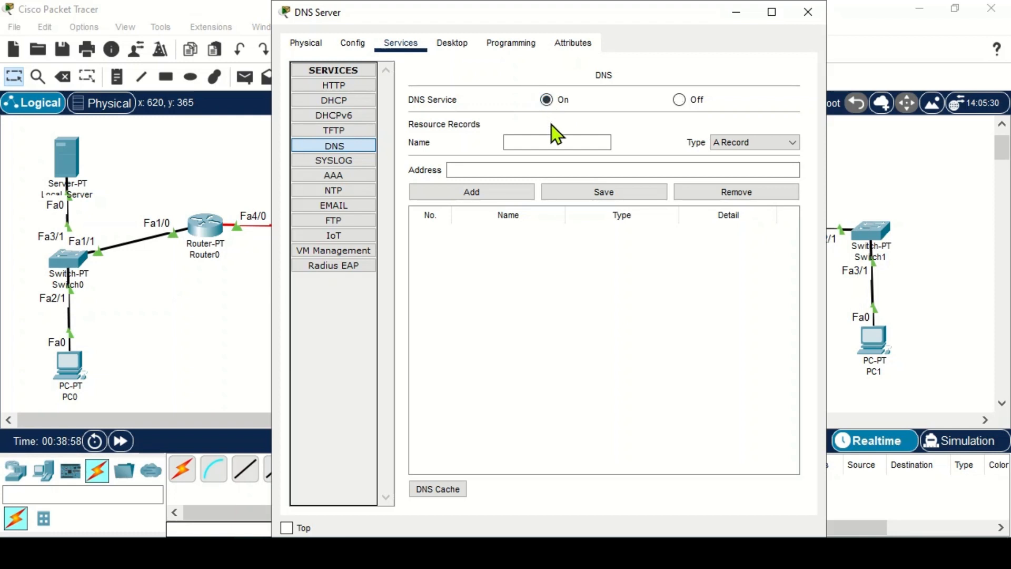
Add an A record to the DNS server mapping pixel8.com to 10.0.0.10, and close the server's configuration.
left_click(538, 141)
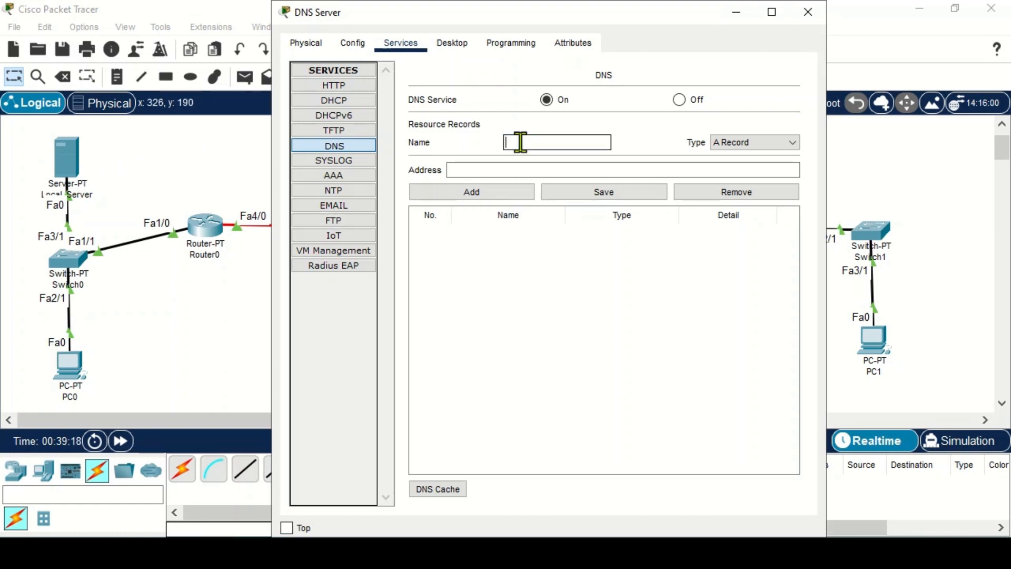
type("ixel8.com")
left_click(500, 169)
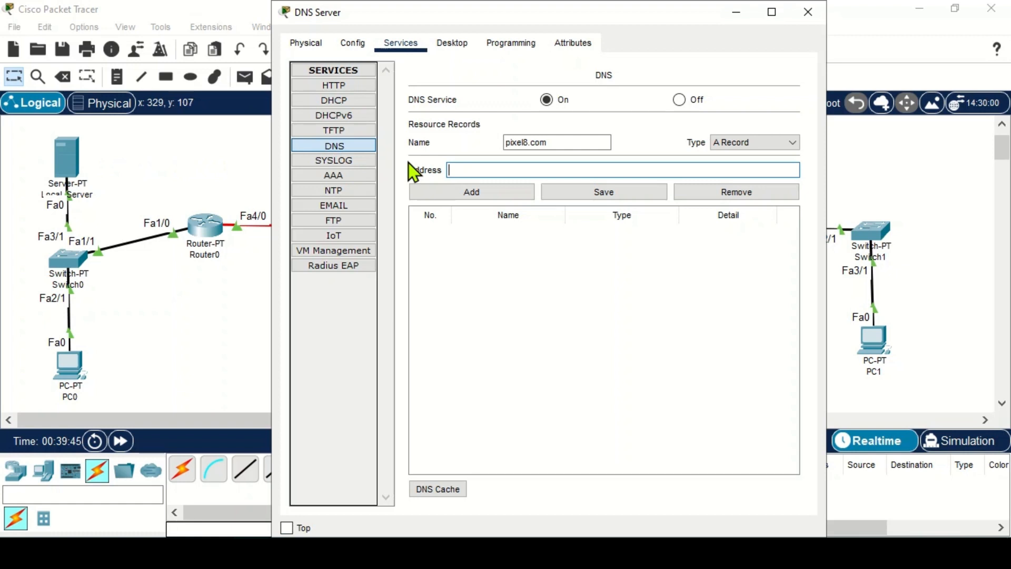
left_click(466, 168)
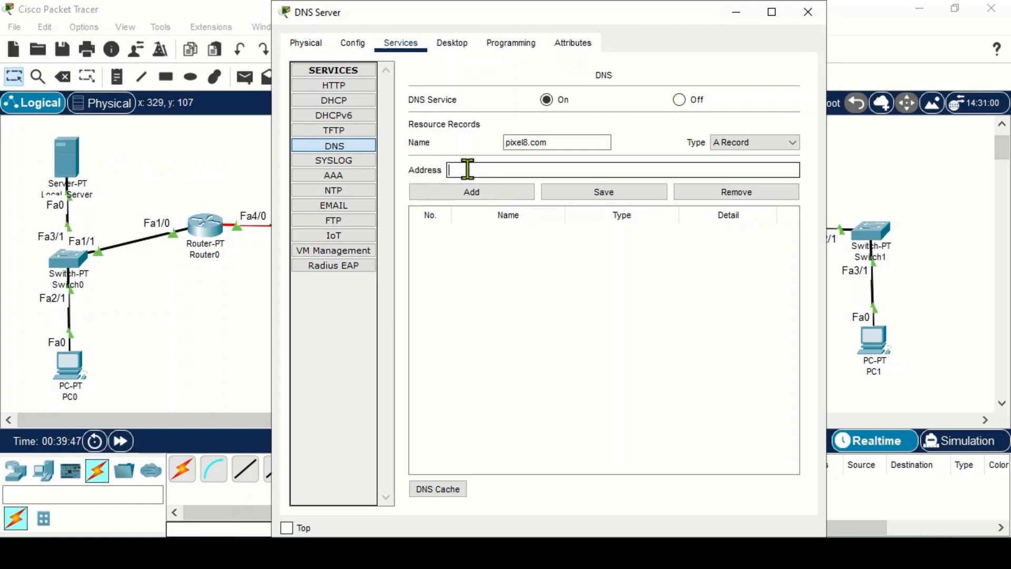
type("19")
key("BackSpace")
type("0")
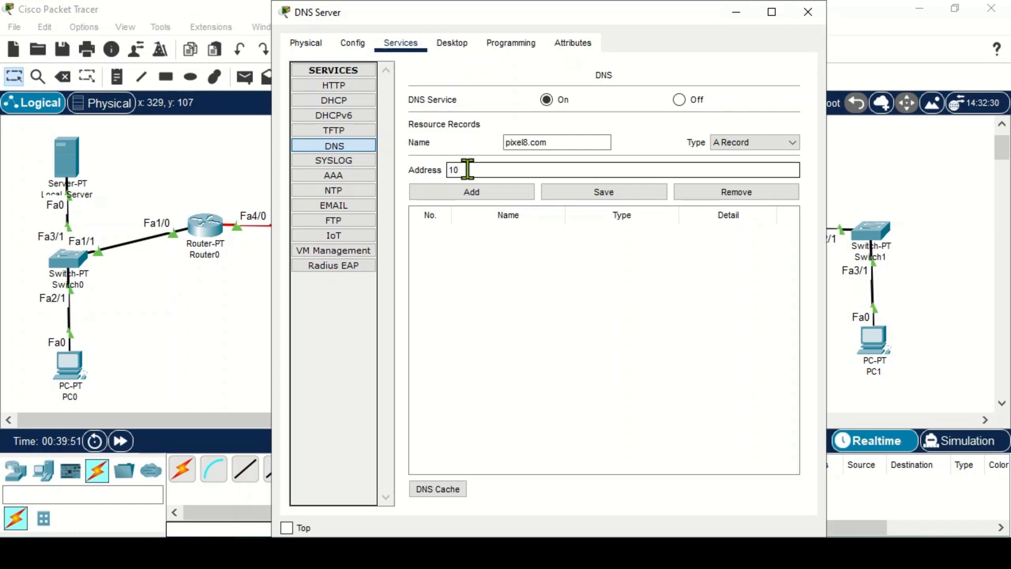
type(".0.0.10")
left_click_drag(532, 24, 769, 31)
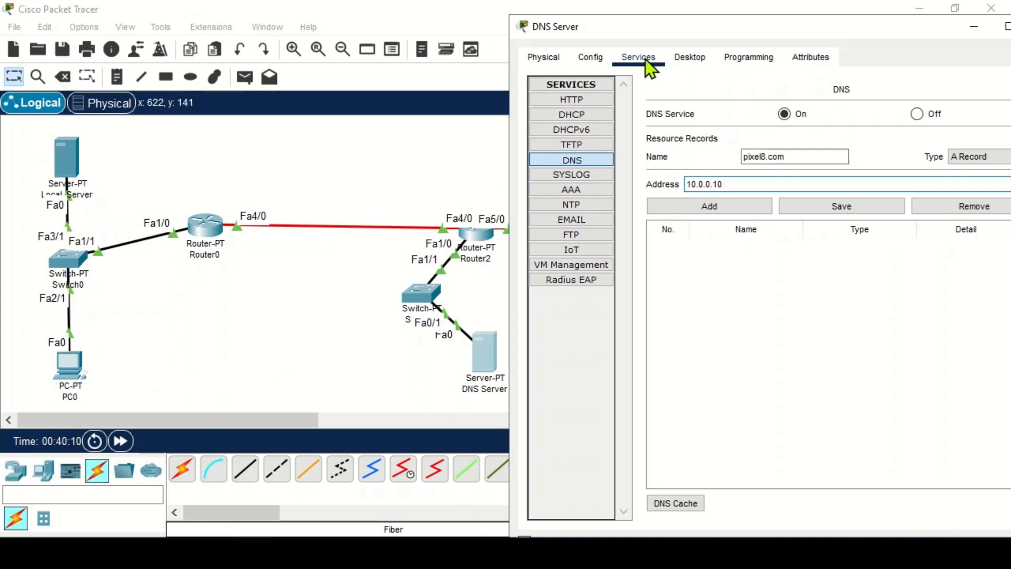
left_click_drag(673, 25, 321, 24)
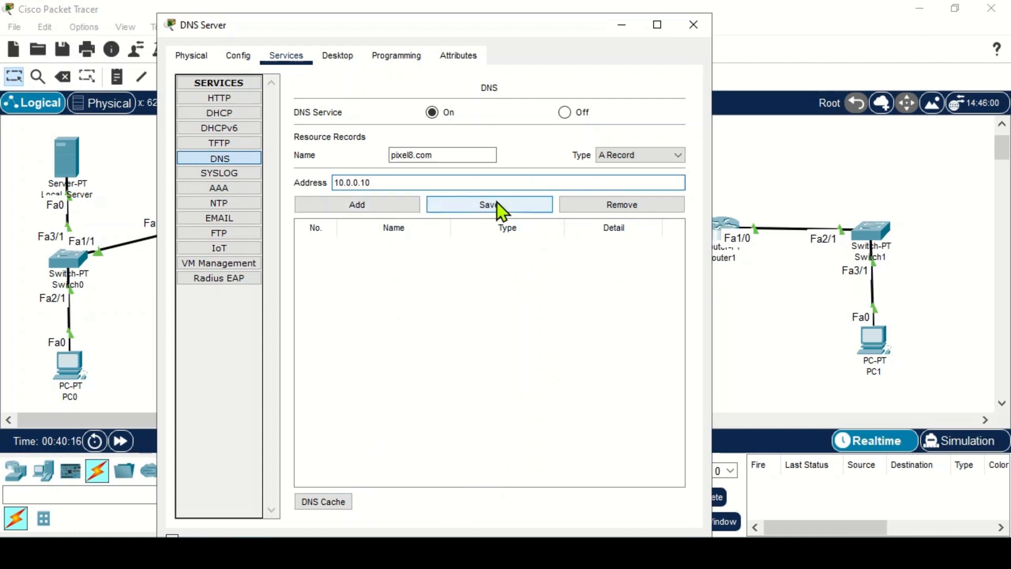
left_click(408, 207)
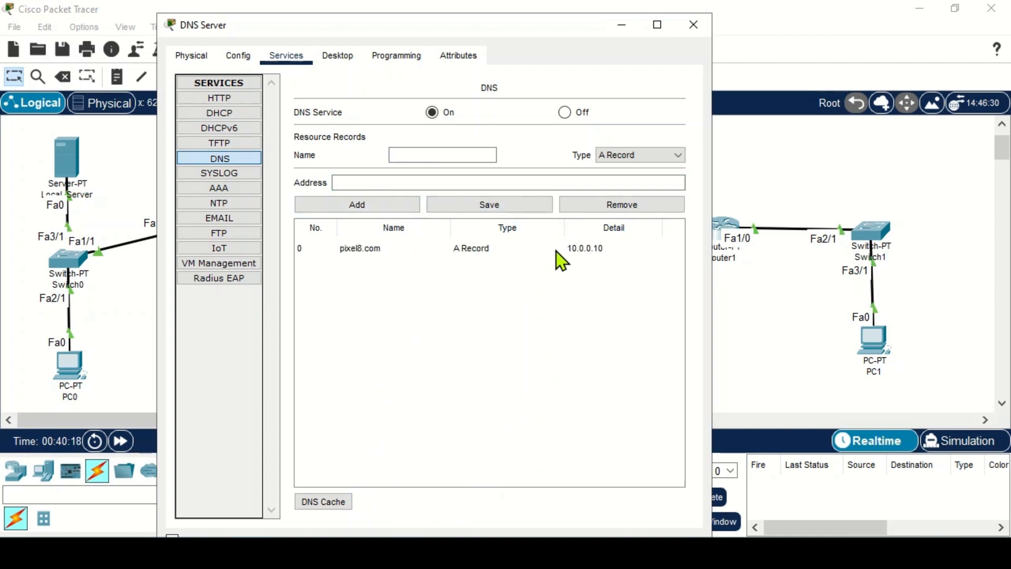
left_click(383, 250)
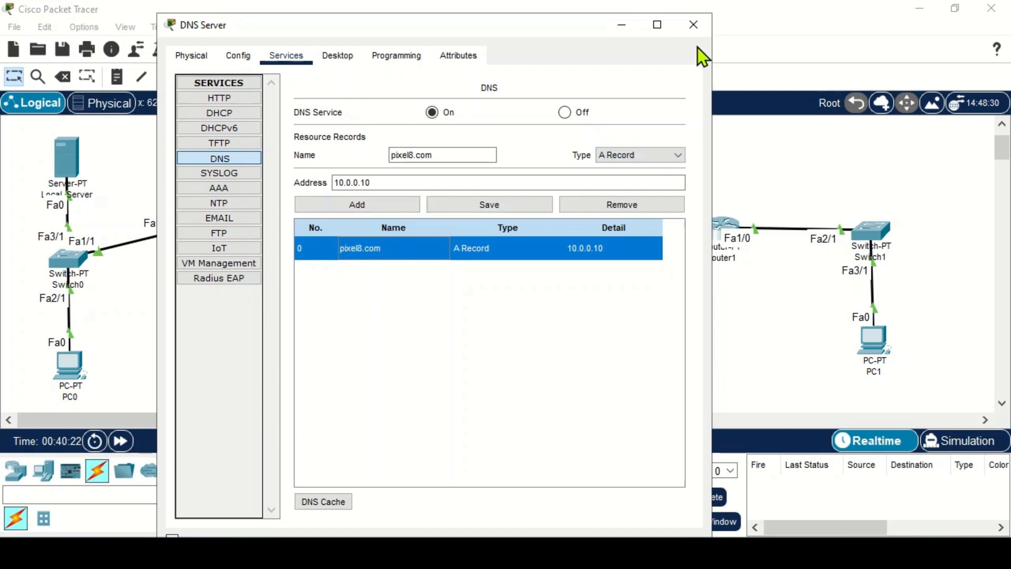
left_click(693, 26)
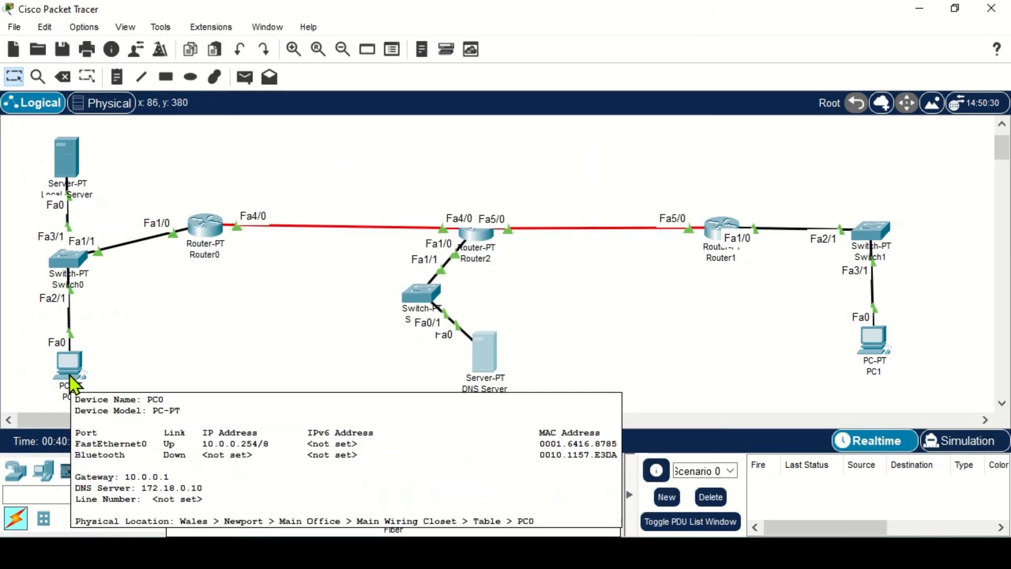
left_click(70, 375)
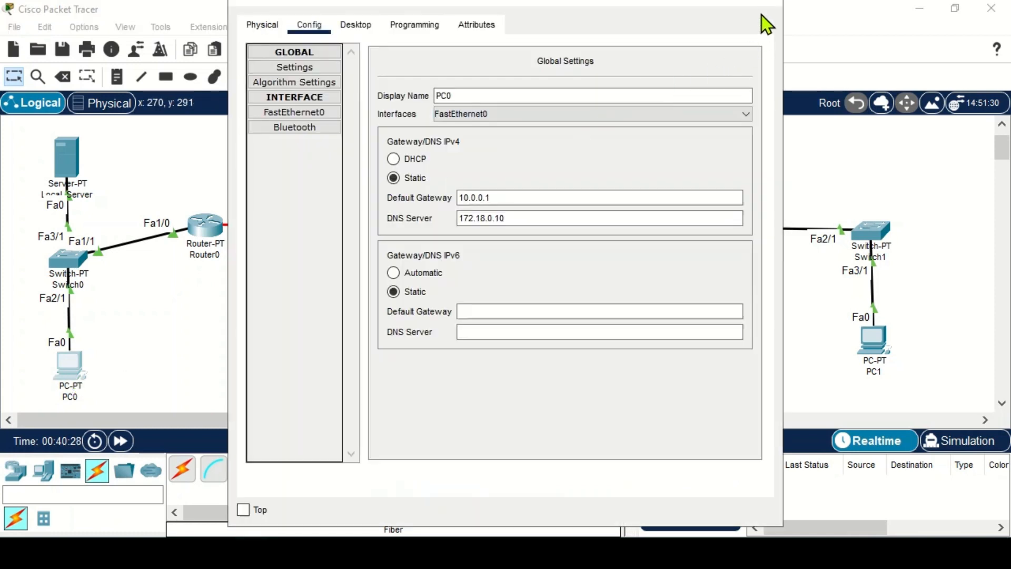
left_click(764, 15)
left_click(877, 334)
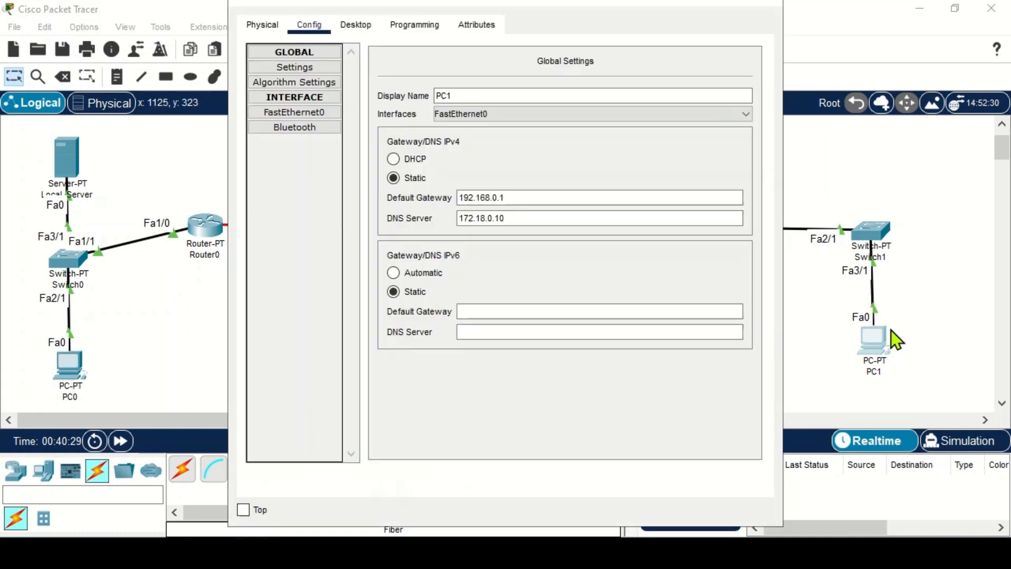
left_click(358, 37)
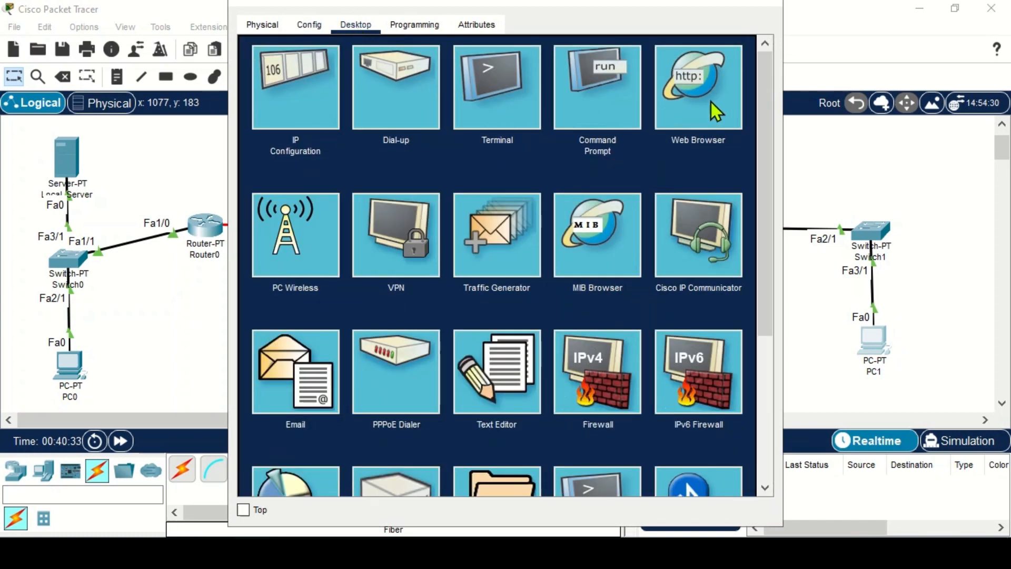
left_click(711, 102)
left_click(399, 74)
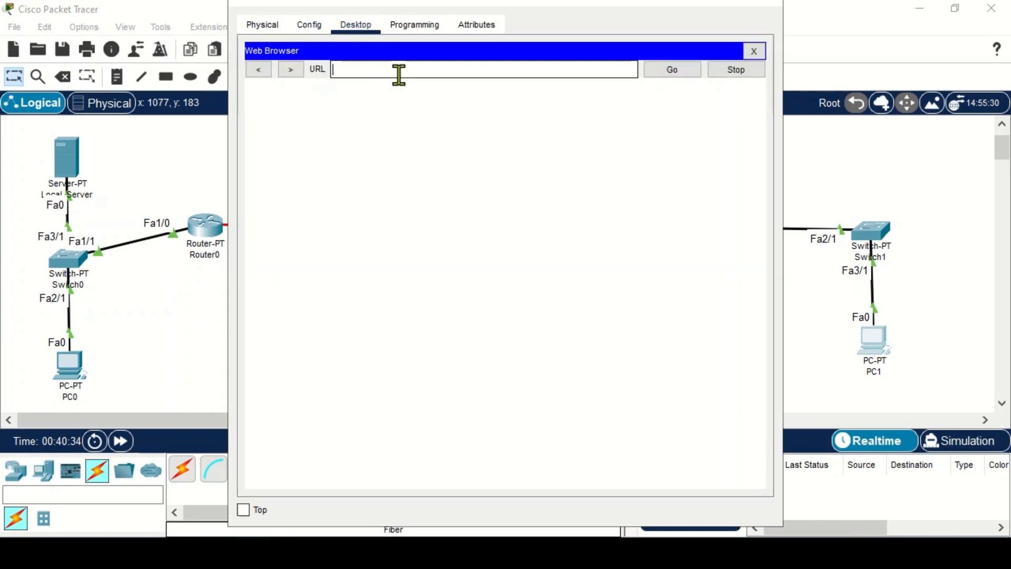
type("pi")
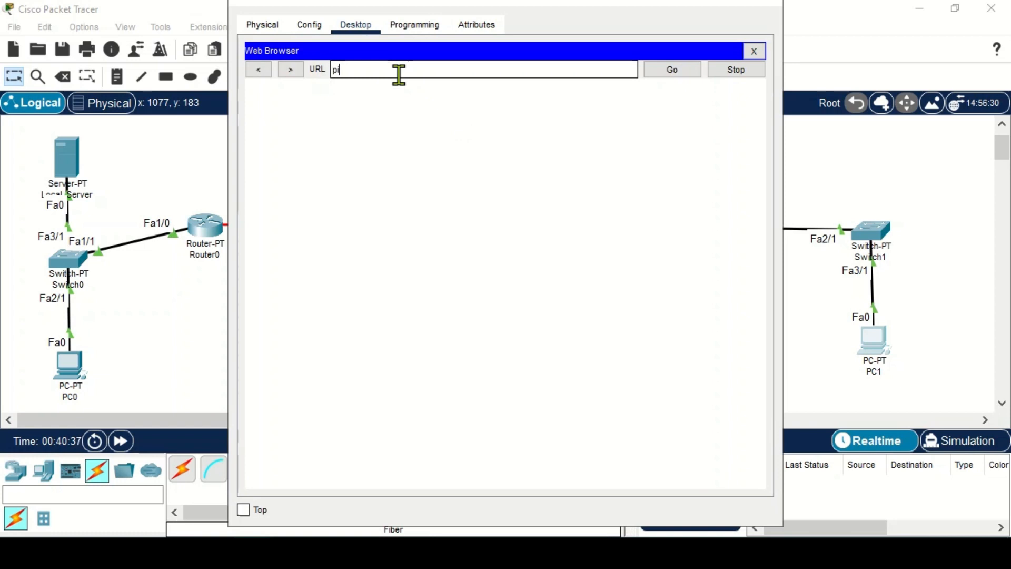
type("xel8")
left_click(767, 2)
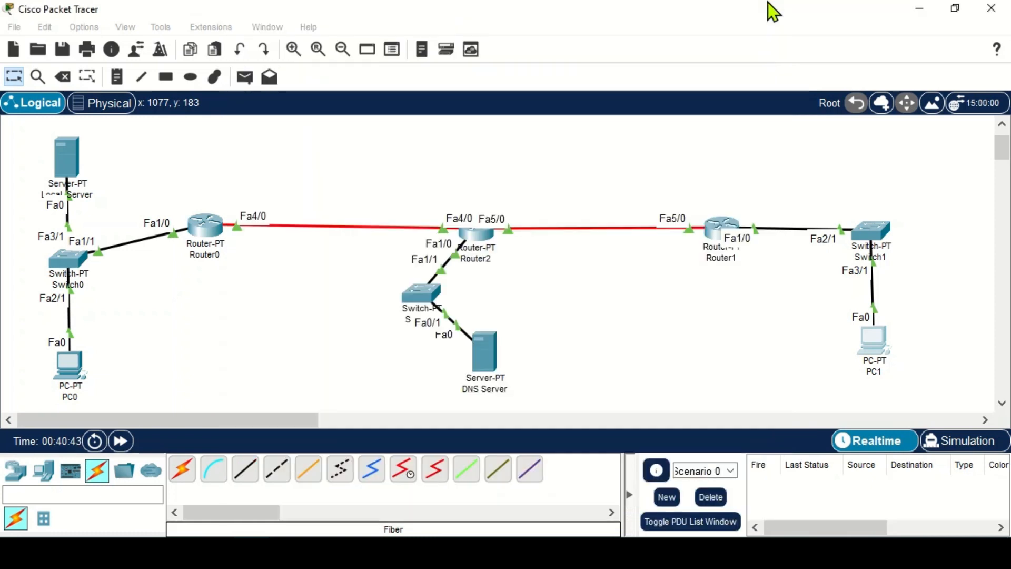
In the local server's HTTP index.html, replace "Cisco Packet Tracer" in the welcome line with "Pixel 8", save over the existing file and close the server.
left_click(71, 159)
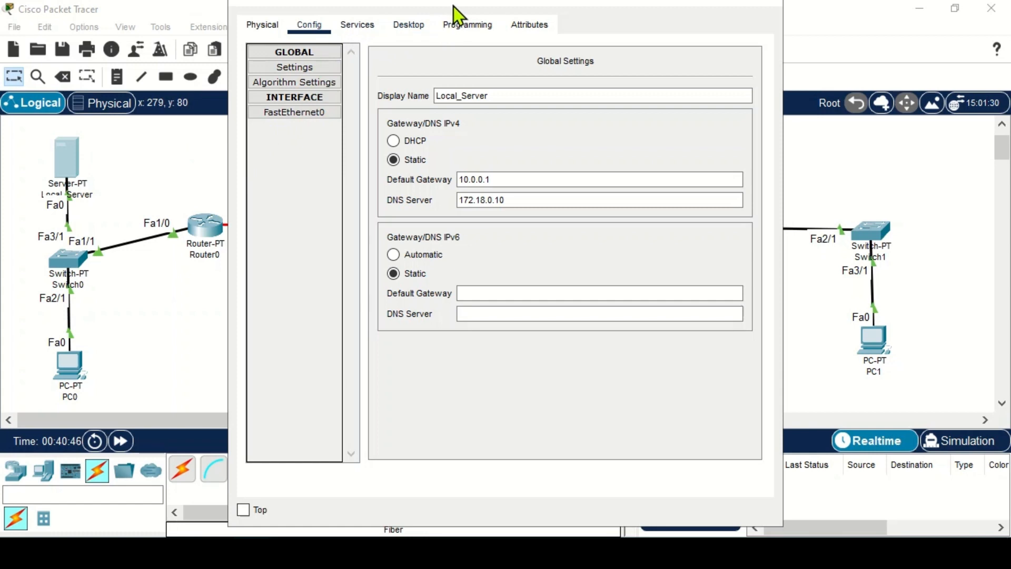
left_click_drag(453, 6, 466, 36)
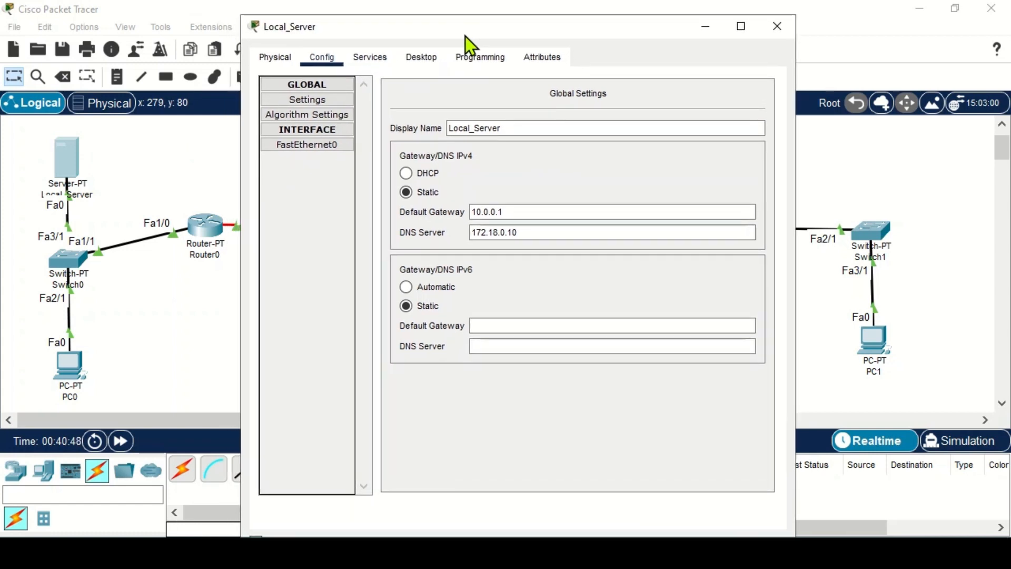
left_click(368, 56)
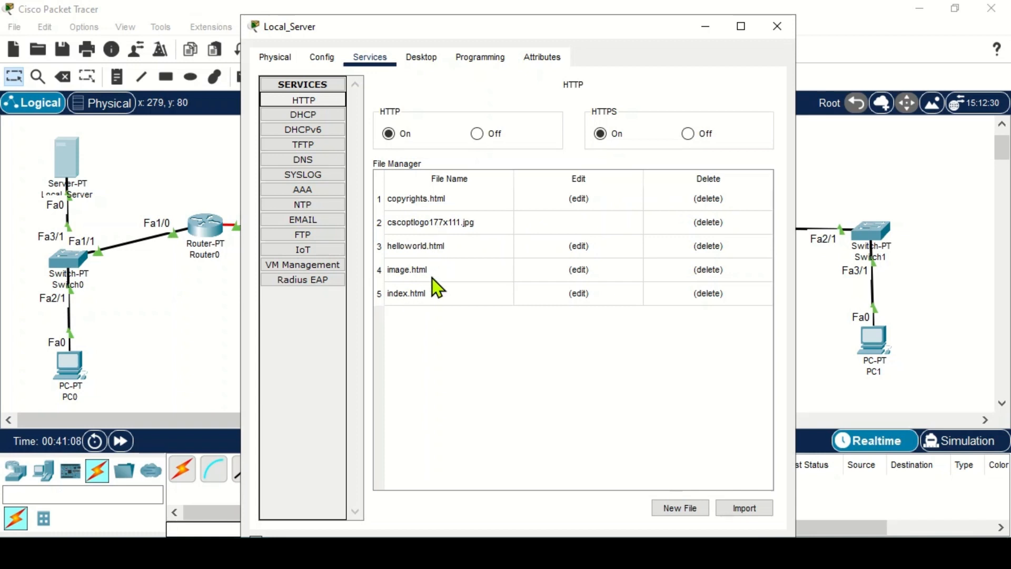
left_click(441, 245)
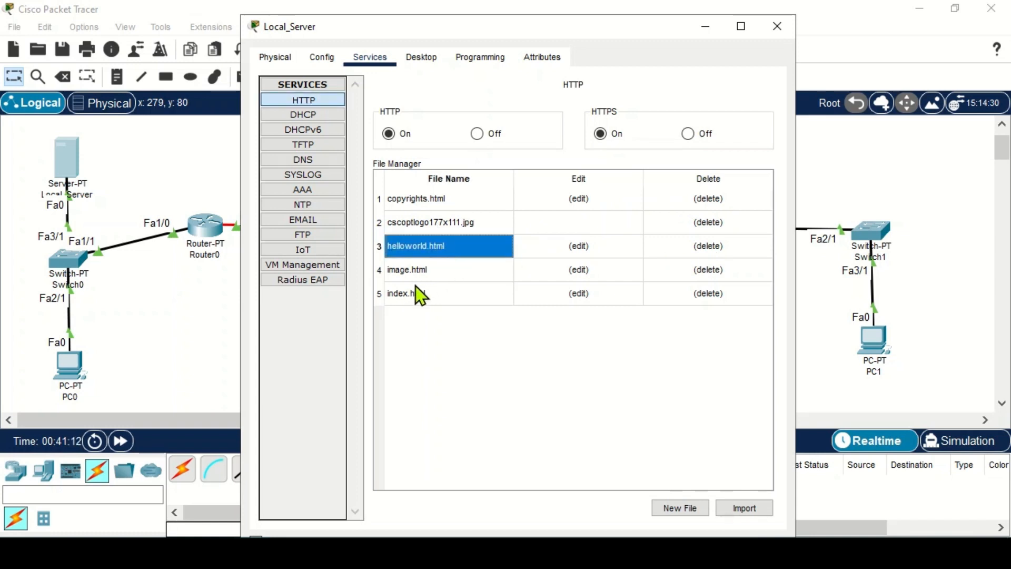
left_click(579, 292)
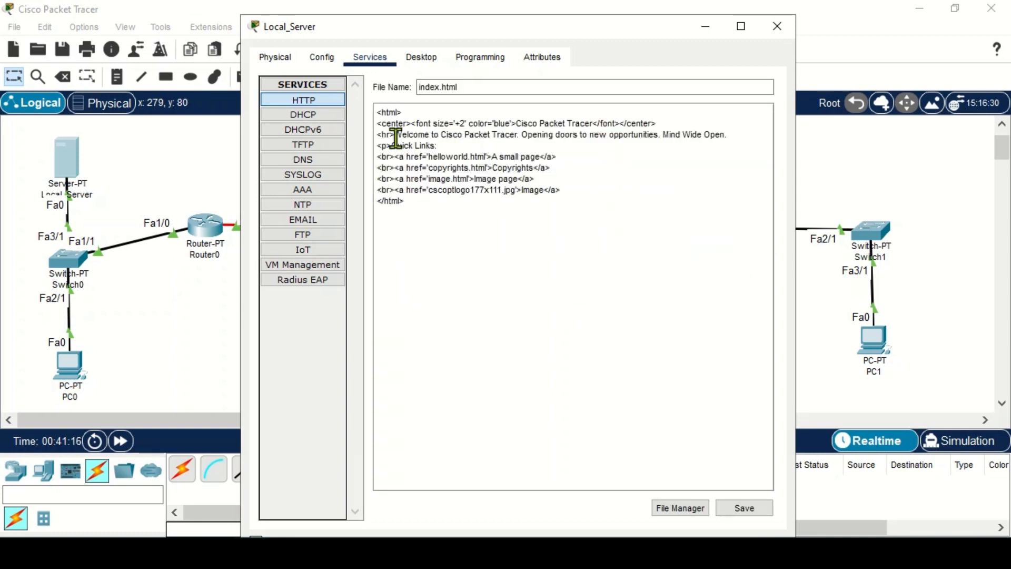
left_click_drag(440, 134, 518, 136)
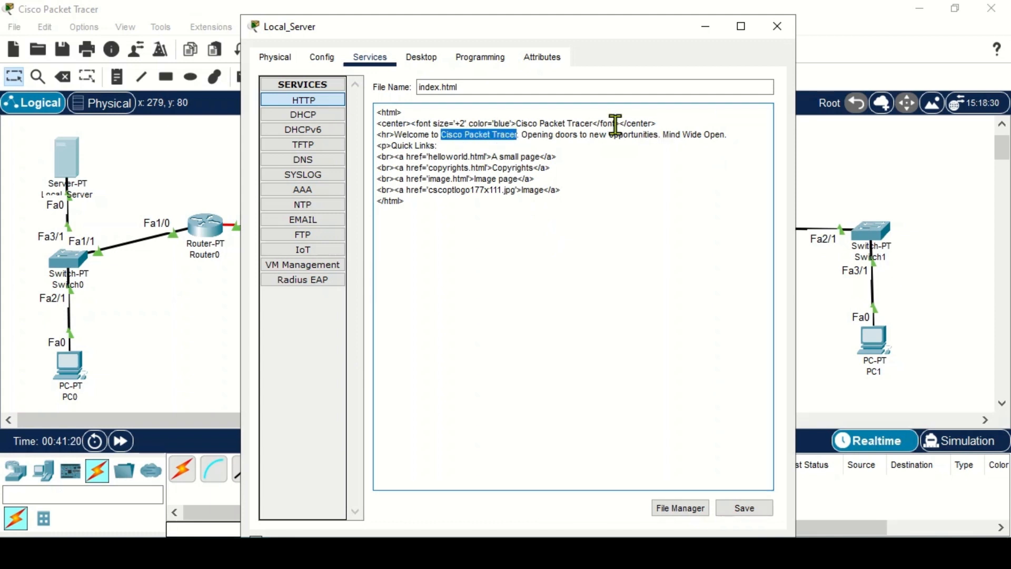
type("Pixe")
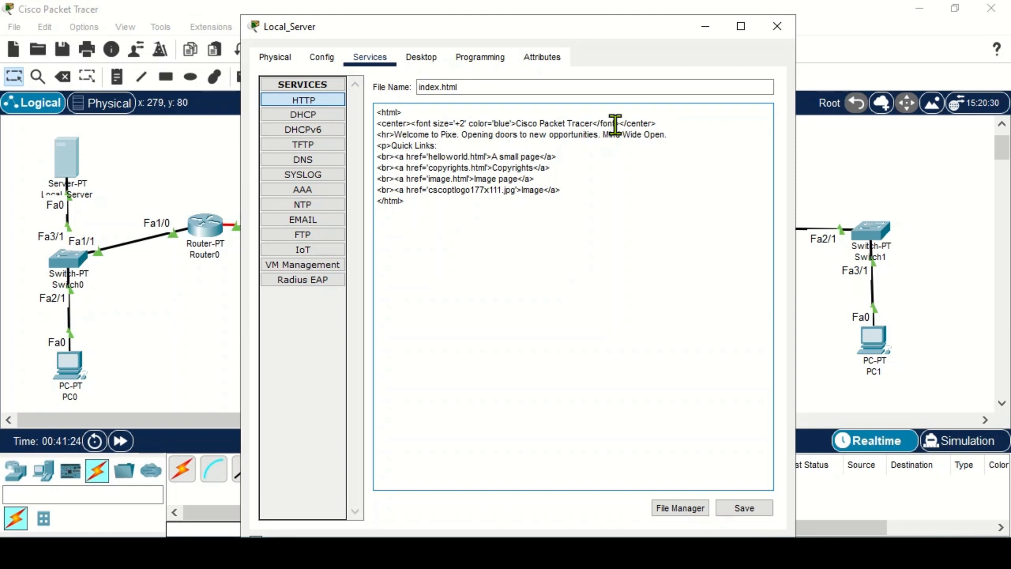
type("l 8")
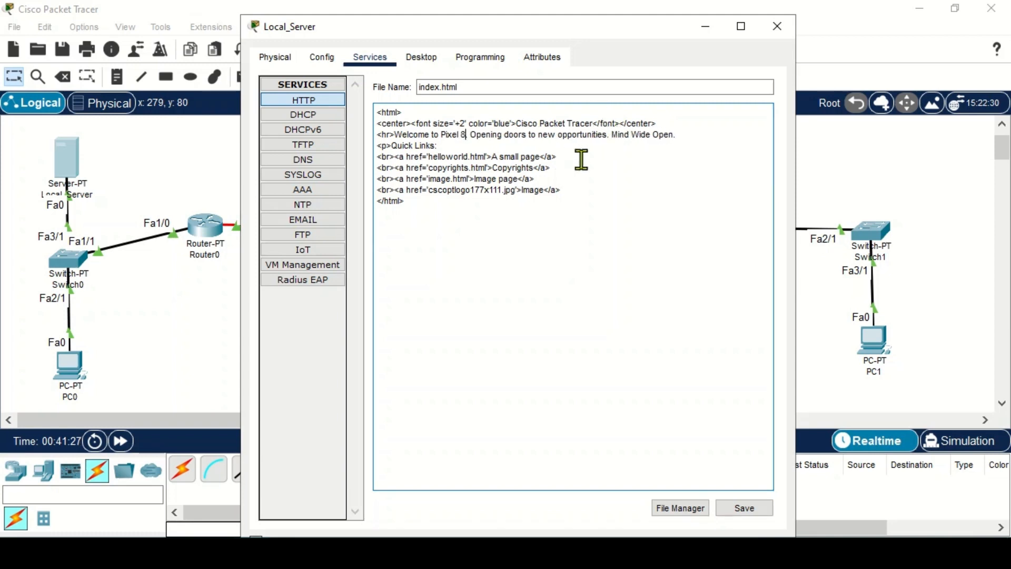
left_click(761, 509)
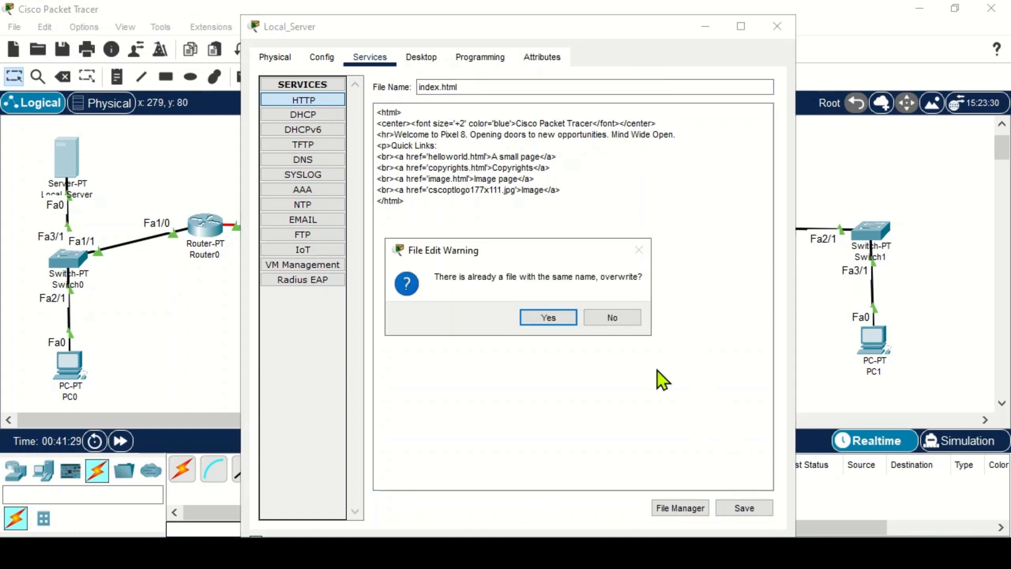
left_click(559, 315)
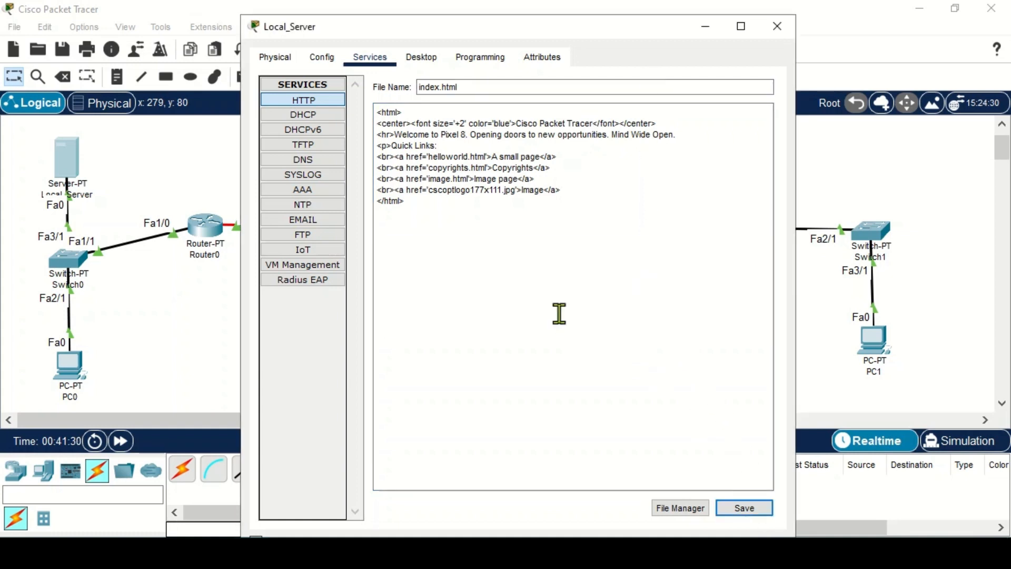
left_click(776, 27)
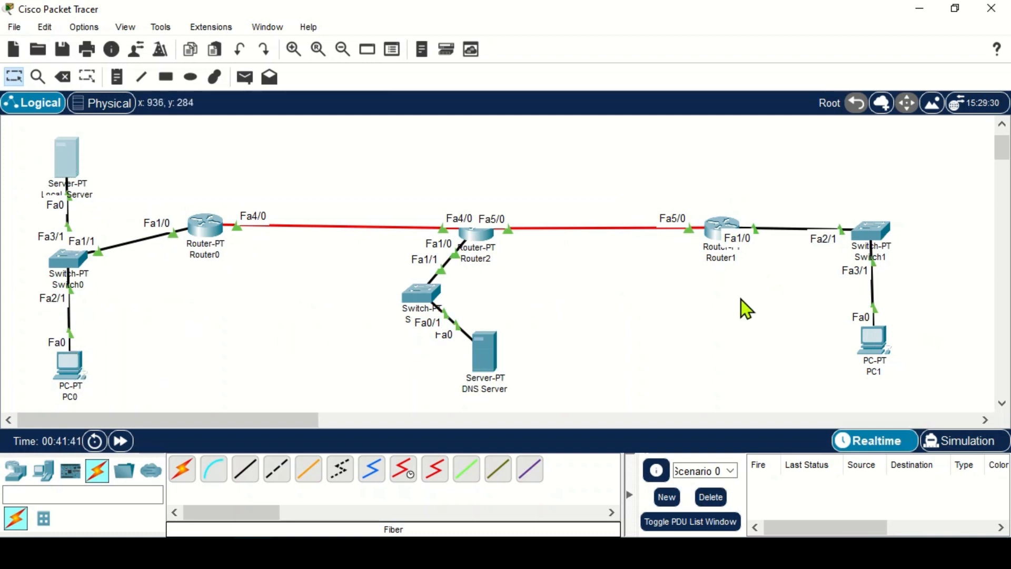
Load pixel8.com in PC1's web browser.
left_click(869, 341)
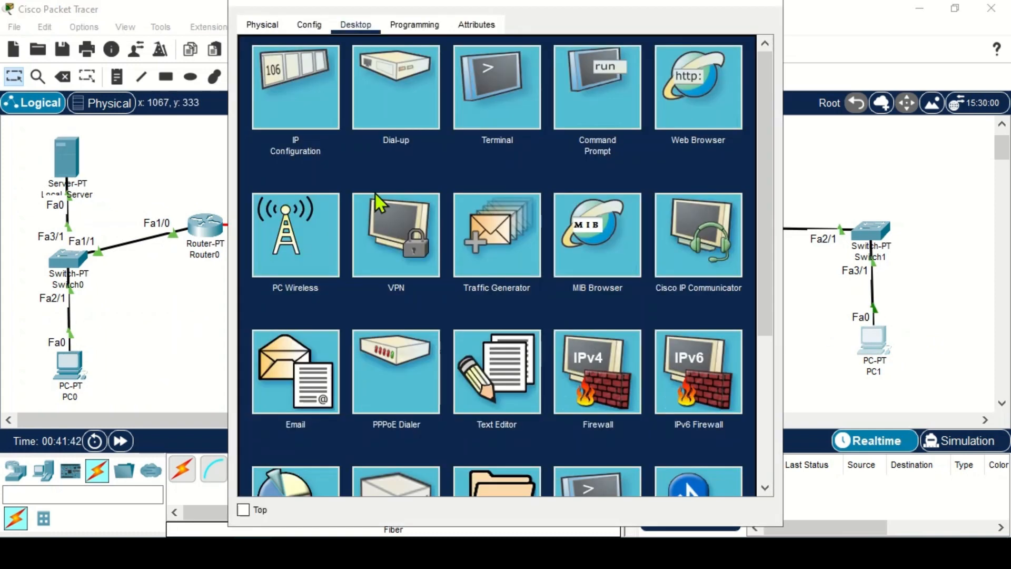
left_click(667, 99)
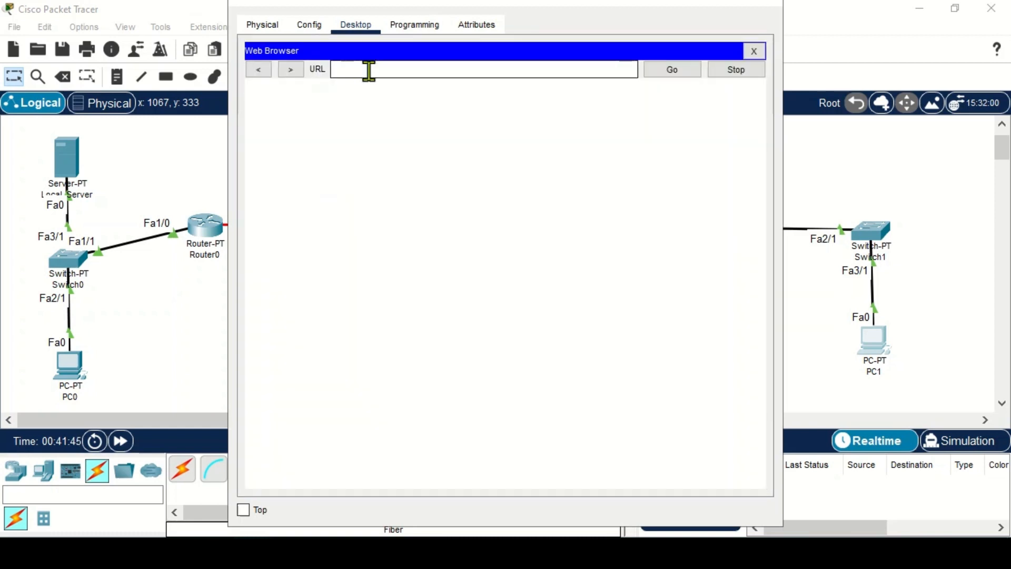
type("pixel8.com")
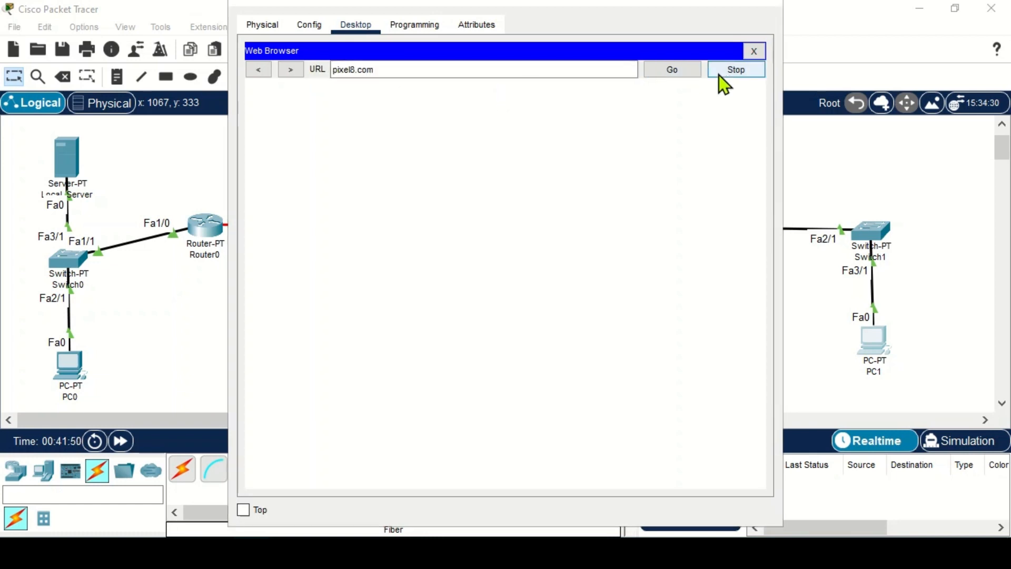
left_click(692, 72)
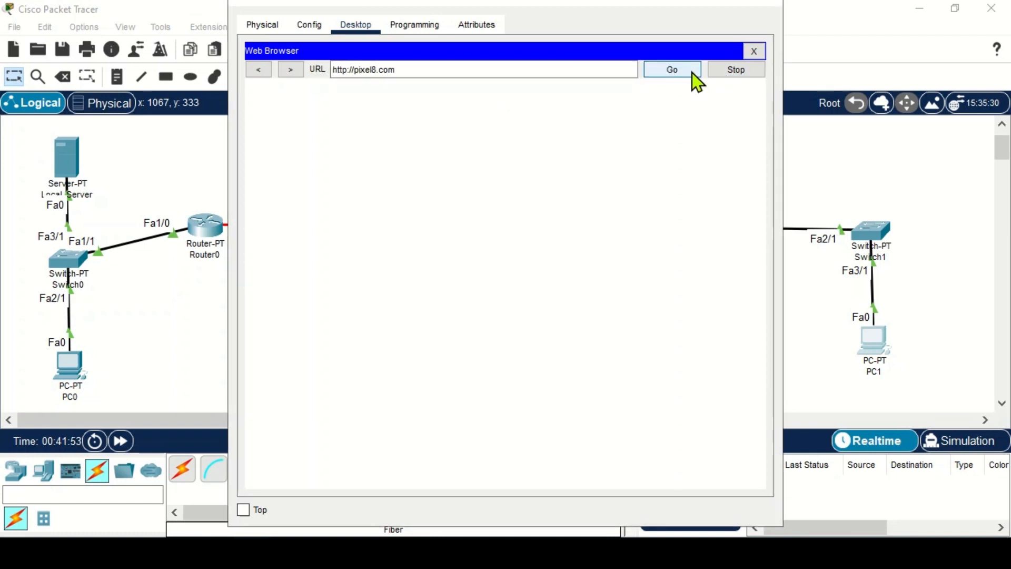
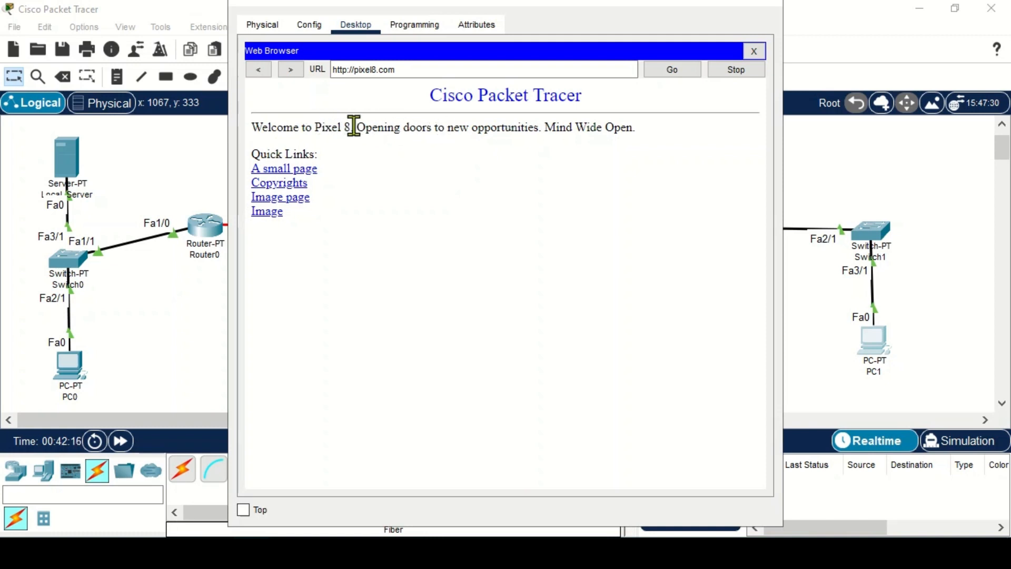
Check the welcome line of the page loaded in PC1's web browser, and close PC1's window.
left_click_drag(316, 129, 353, 128)
left_click(761, 3)
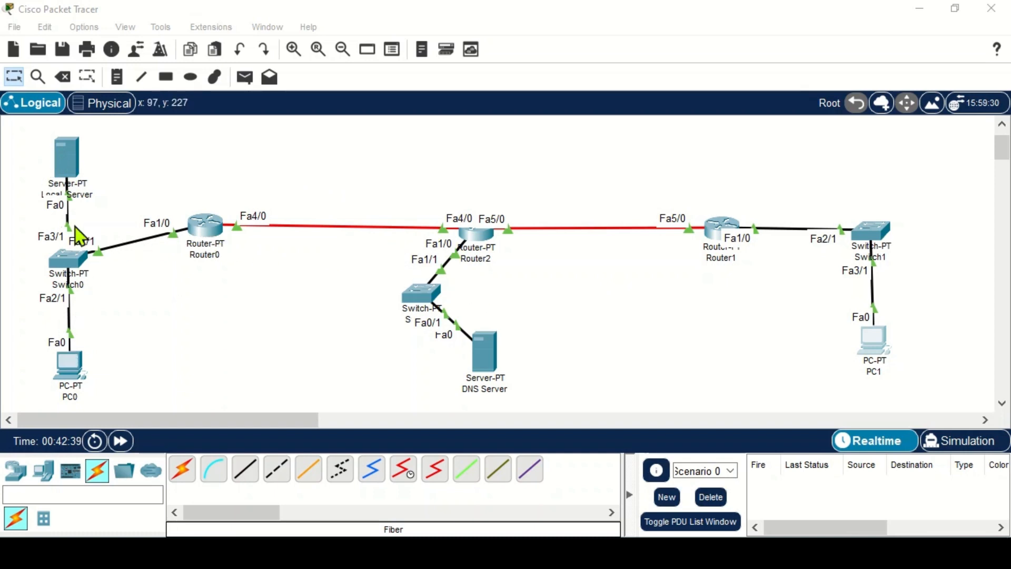
Turn on the DHCP service for FastEthernet0 on the local server.
left_click(68, 154)
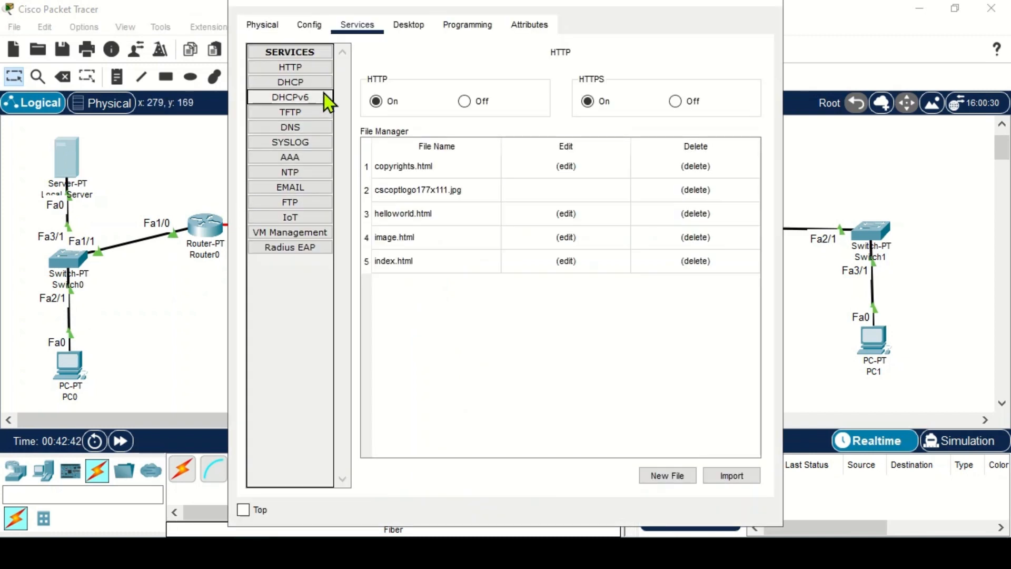
left_click_drag(457, 2, 569, 38)
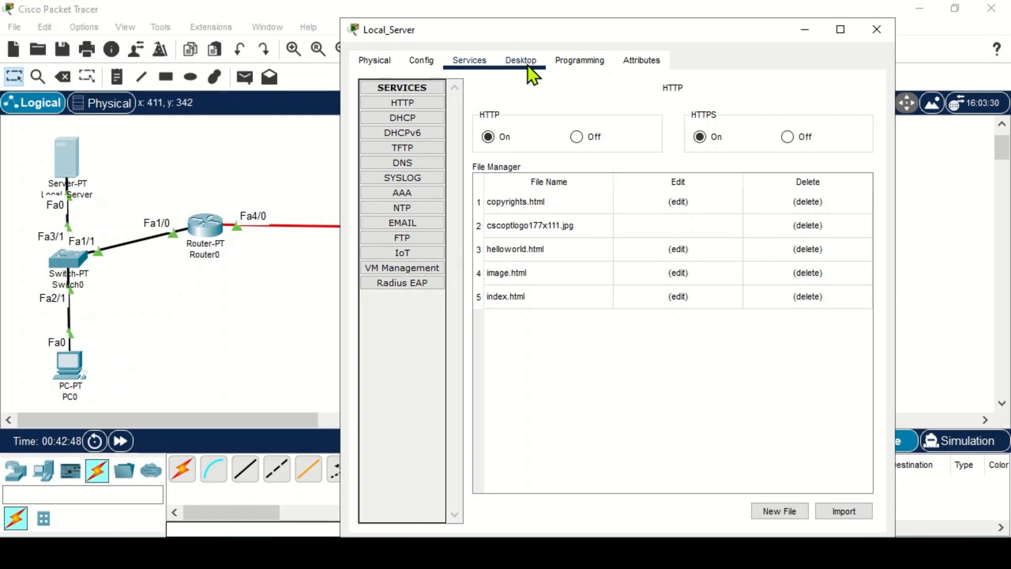
left_click(427, 118)
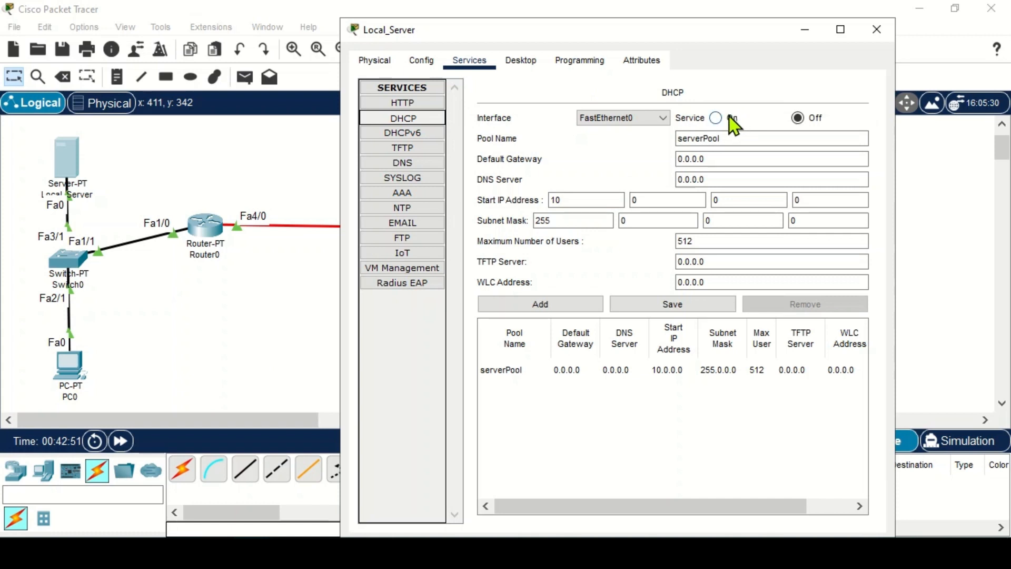
left_click(715, 118)
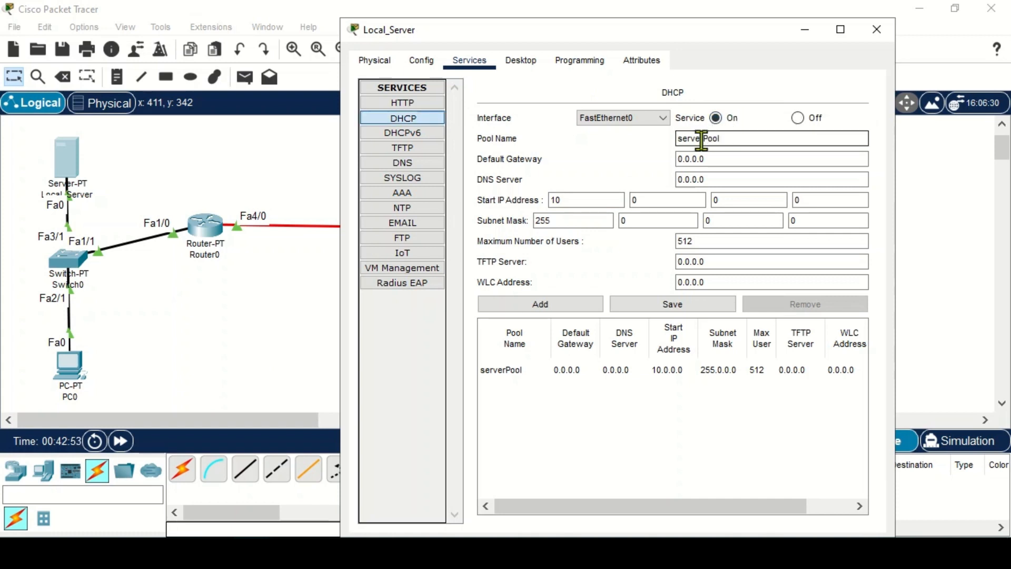
Set the DHCP serverPool's default gateway to 10.0.0.1 and its DNS server to 172.18.0.10.
left_click_drag(715, 160, 646, 160)
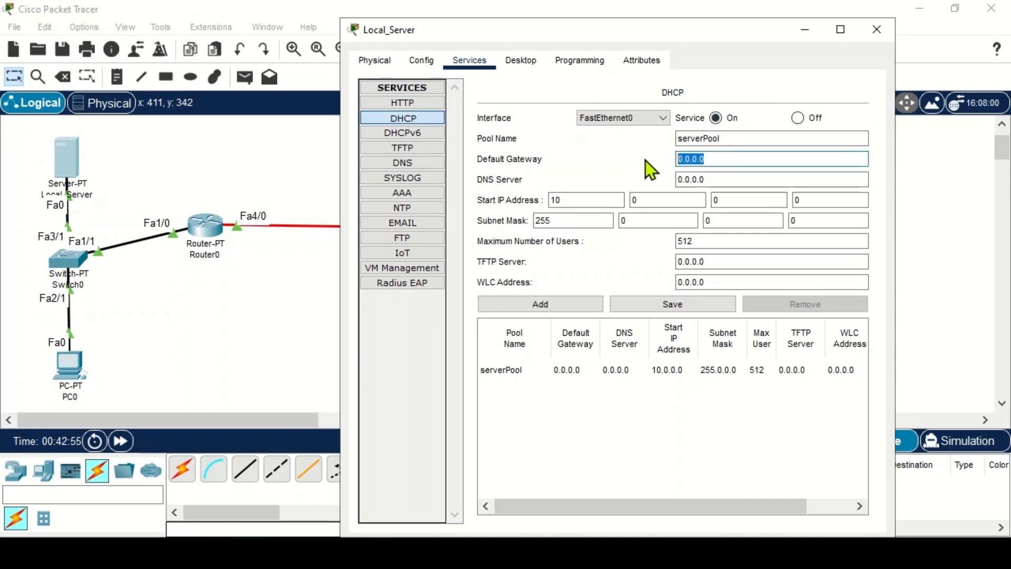
type("10.0.0.")
type("1")
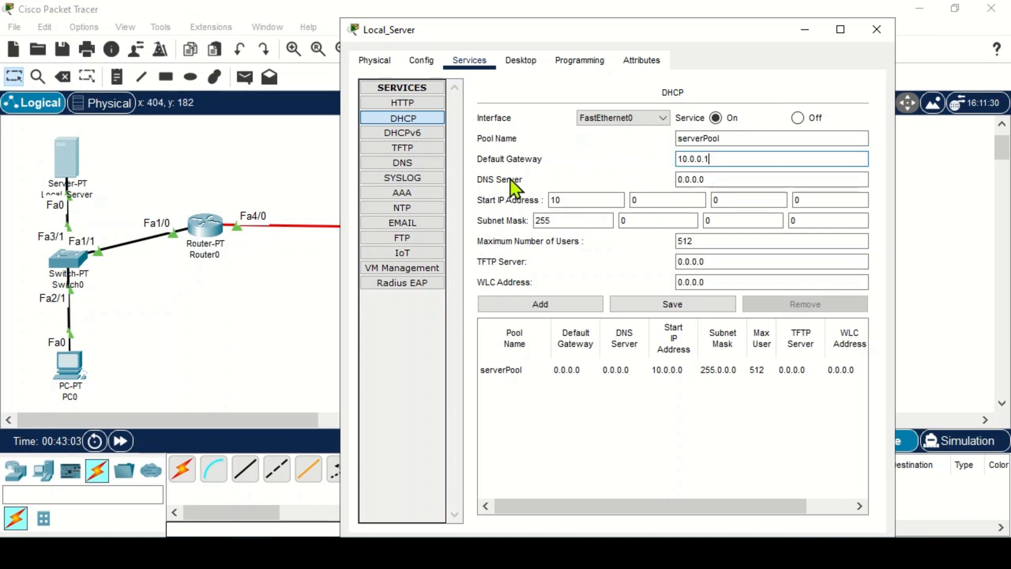
left_click_drag(711, 179, 651, 184)
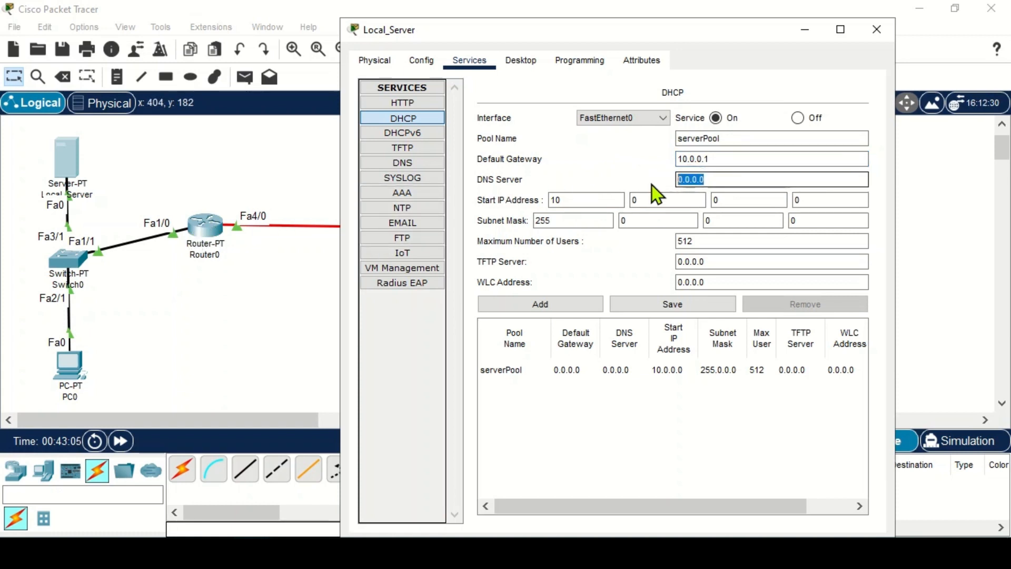
type("1")
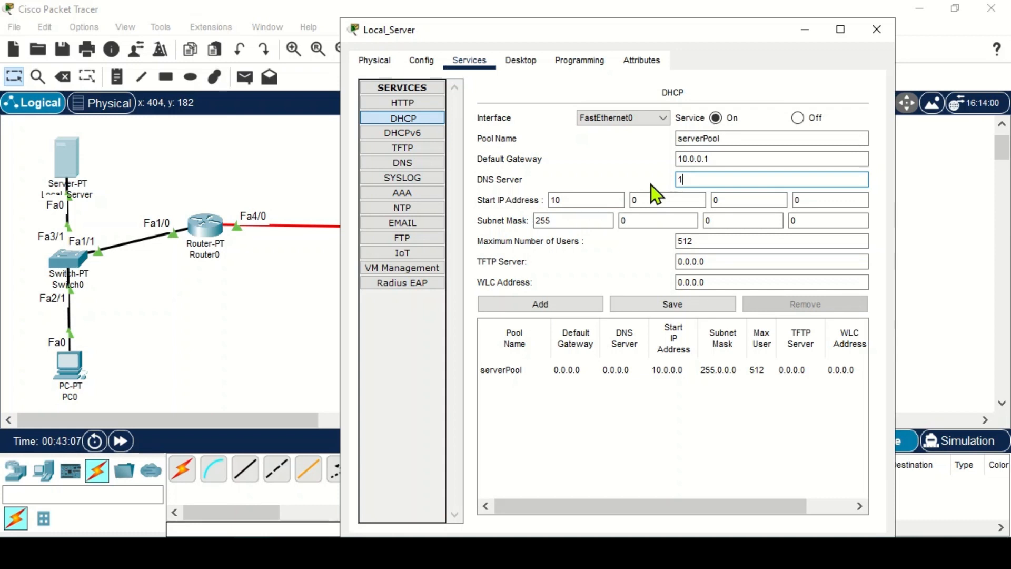
type("72.18.0.10")
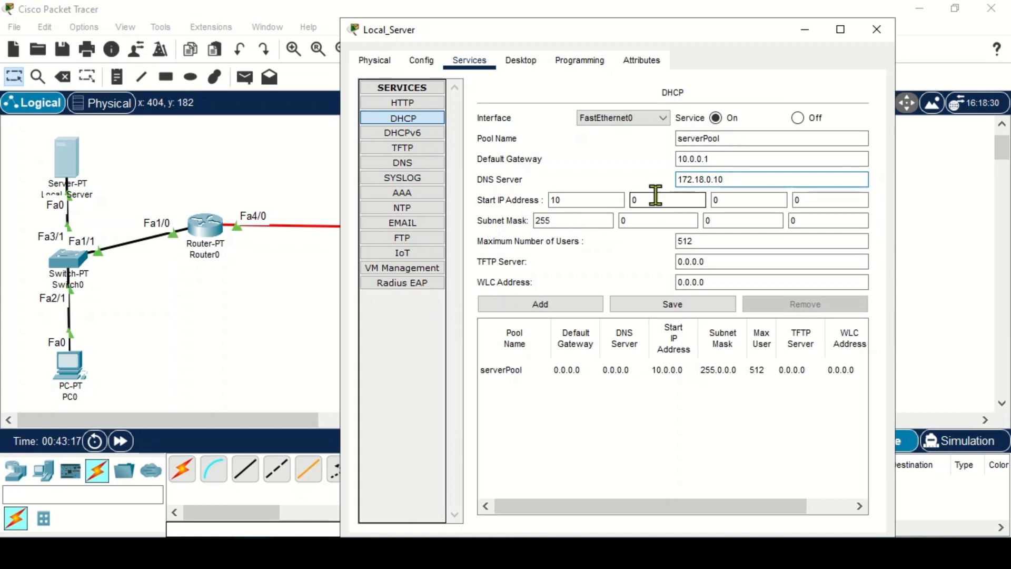
Set the DHCP pool's start IP address to 10.0.1.0, save serverPool and close the local server's configuration.
left_click(749, 200)
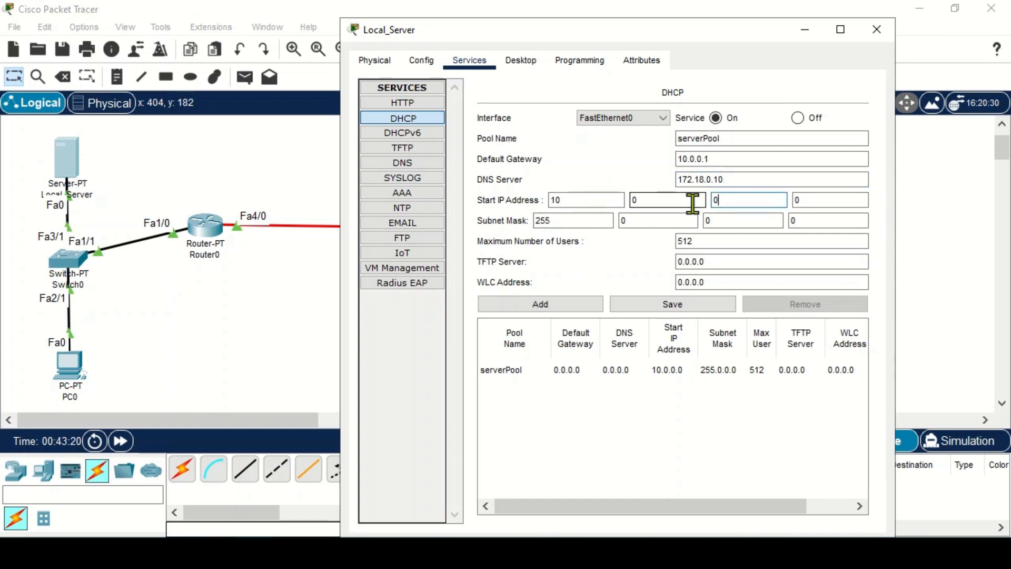
type("1")
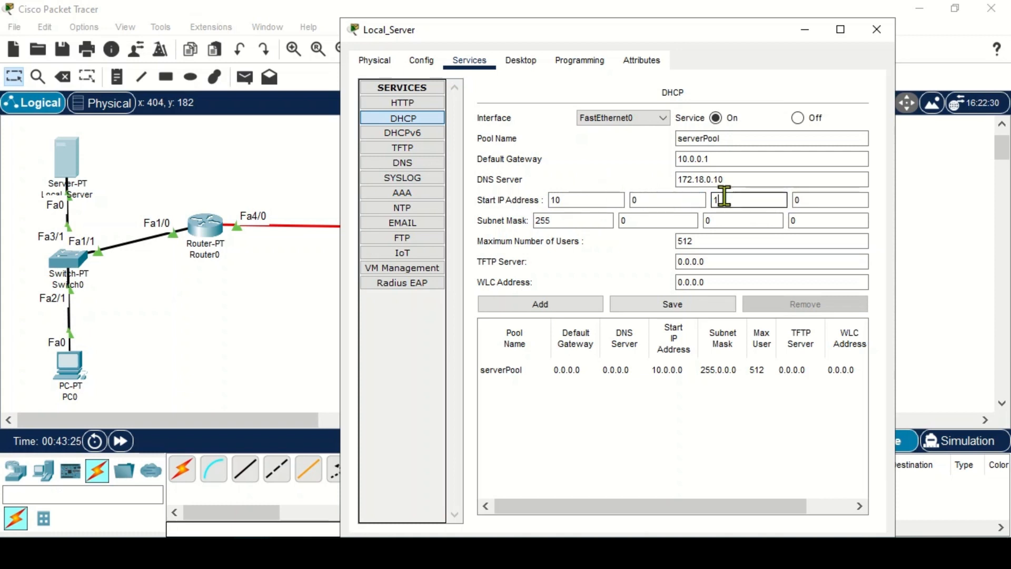
left_click(829, 202)
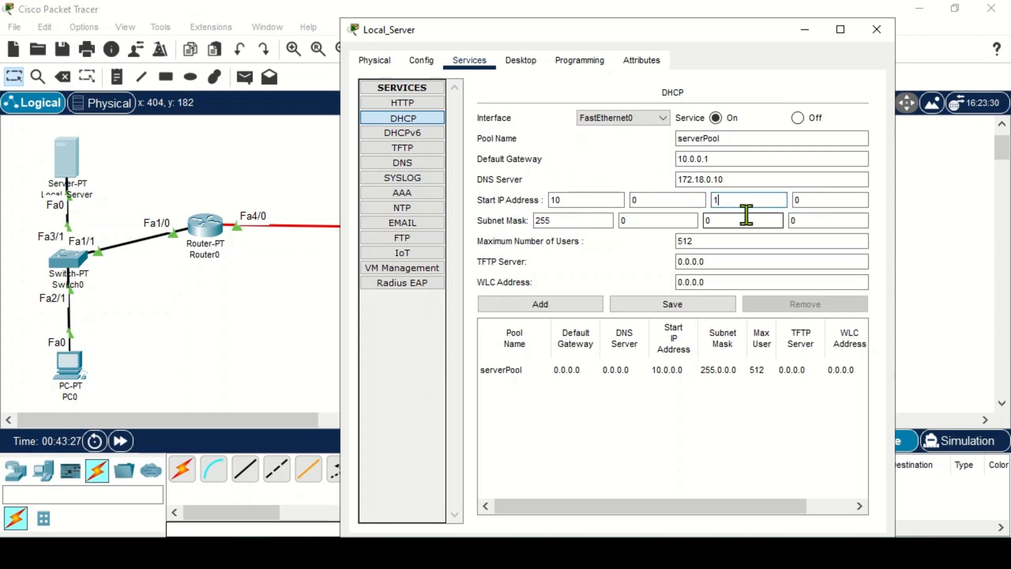
left_click(718, 200)
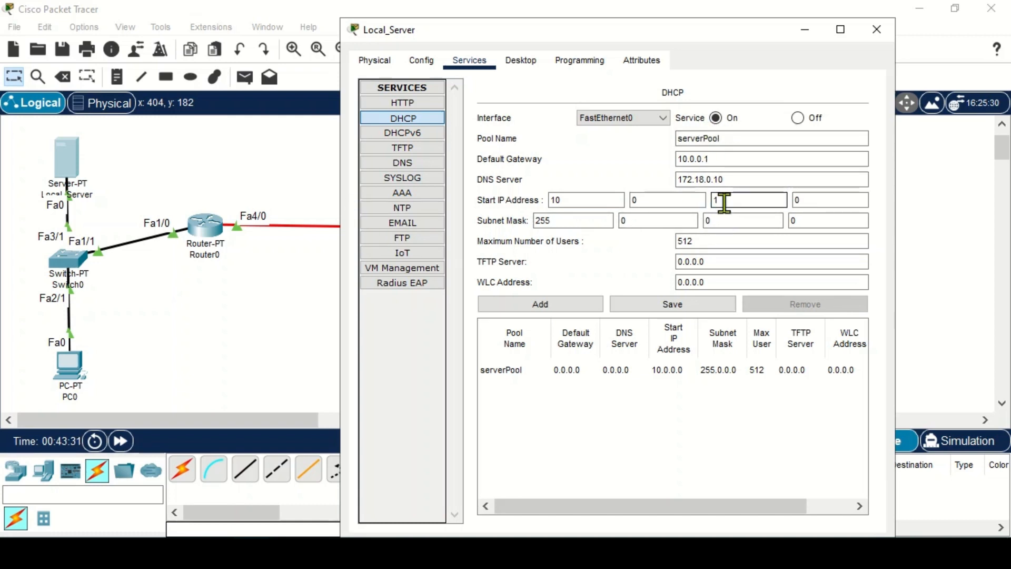
left_click(798, 202)
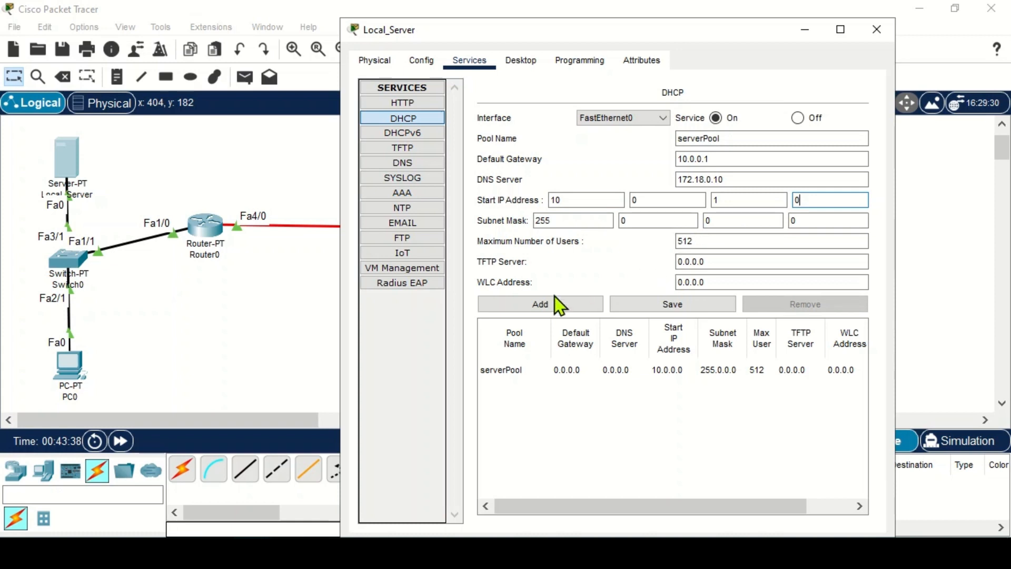
left_click(656, 302)
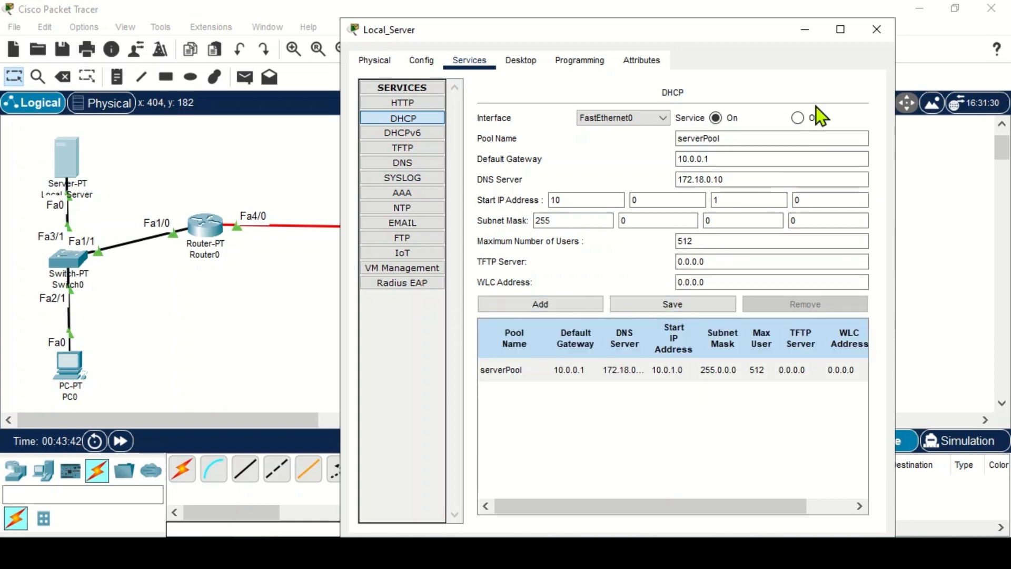
left_click(870, 30)
Switch PC0's IPv4 gateway and DNS configuration to DHCP, check its FastEthernet0 and global settings, and close PC0.
left_click(71, 363)
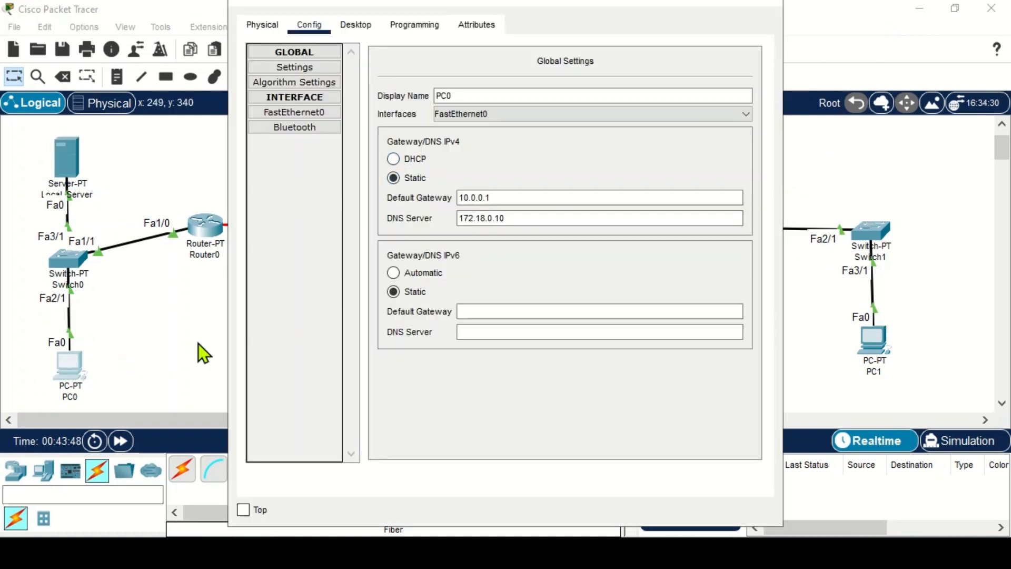
left_click(416, 160)
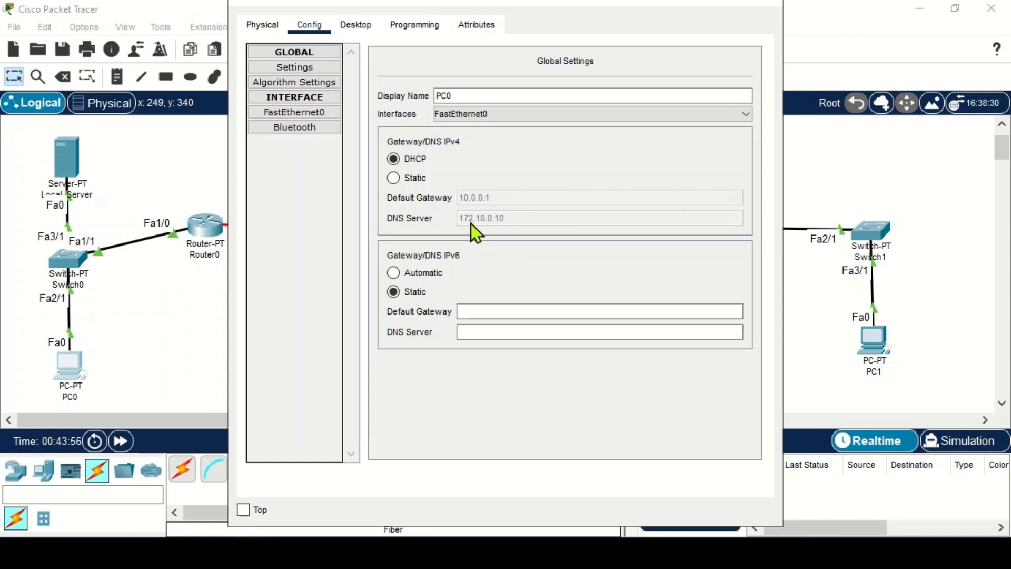
left_click(311, 113)
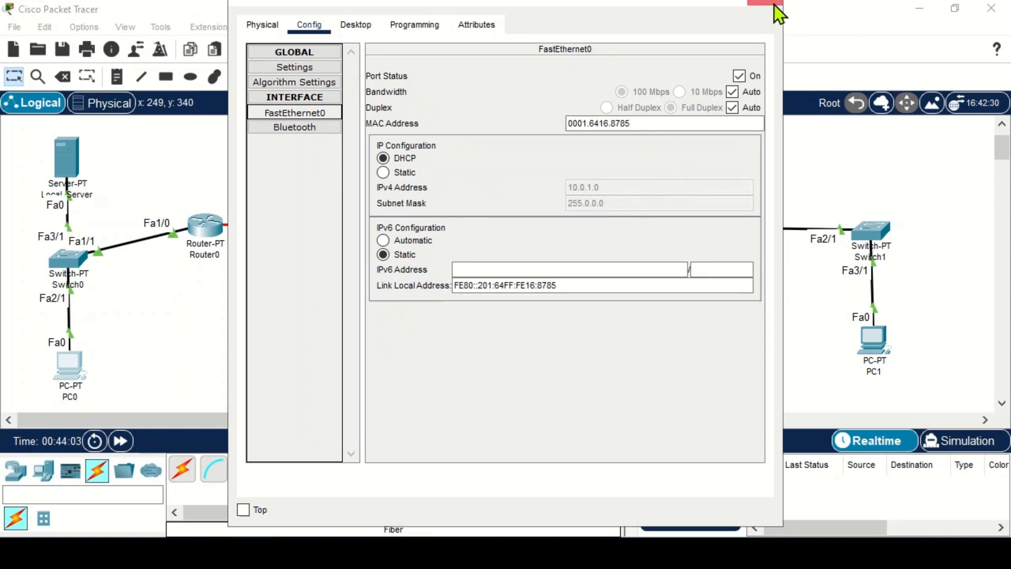
left_click(773, 5)
left_click(72, 365)
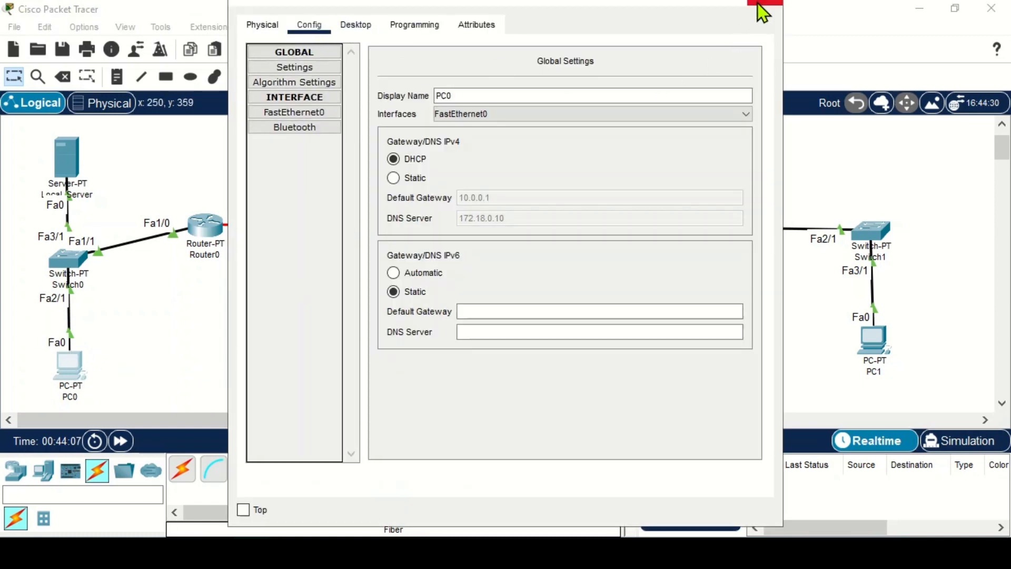
left_click(774, 4)
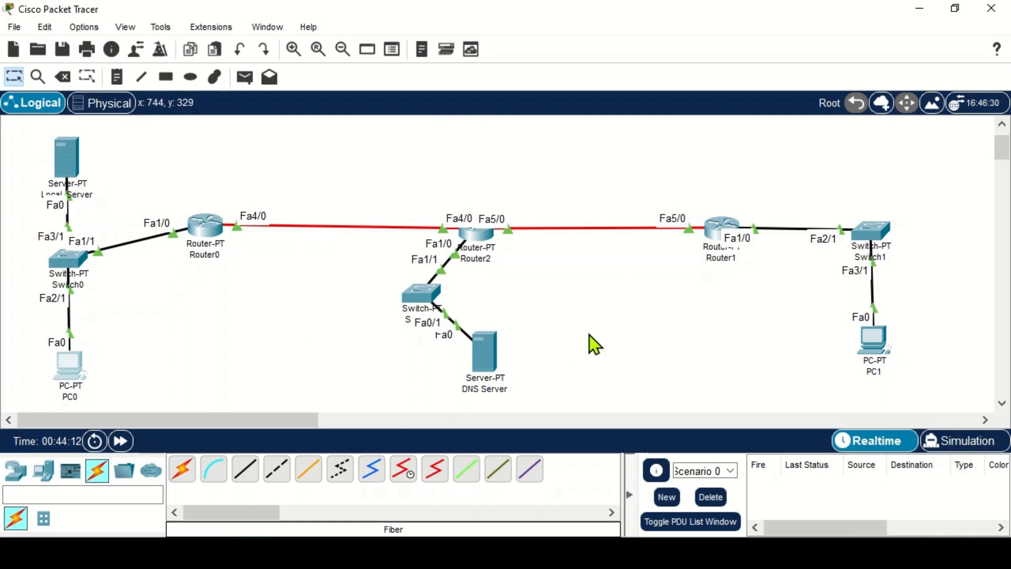
Switch the network to Simulation mode and widen the Simulation Panel.
left_click(939, 445)
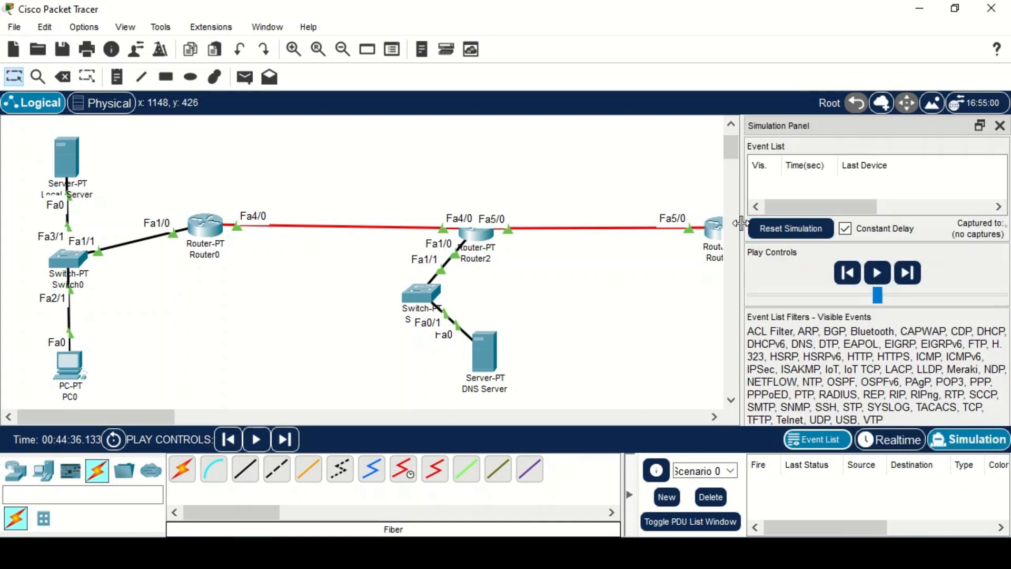
left_click_drag(740, 223, 665, 223)
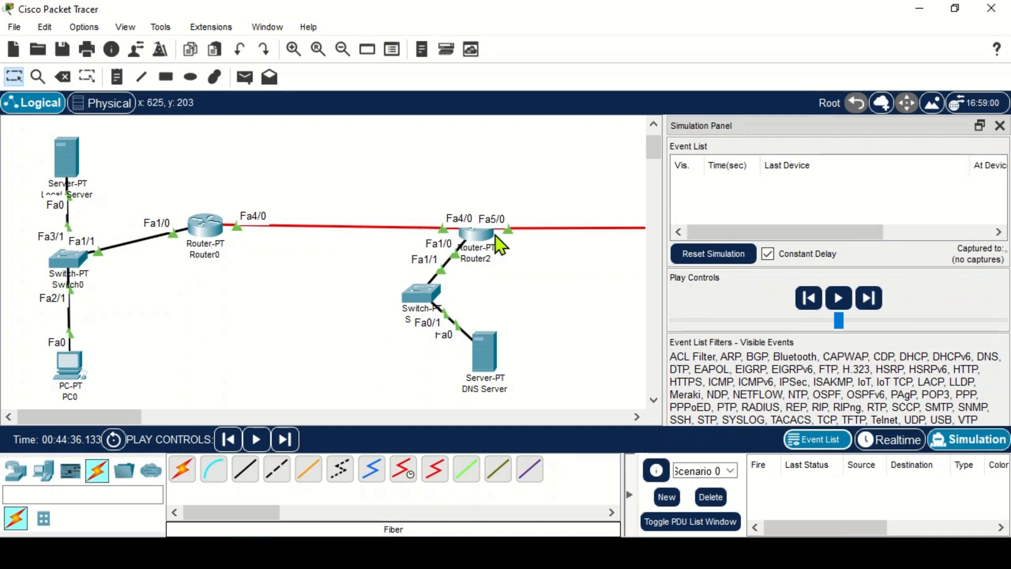
mouse_move(496, 235)
Request pixel8.com in PC0's web browser.
mouse_move(70, 361)
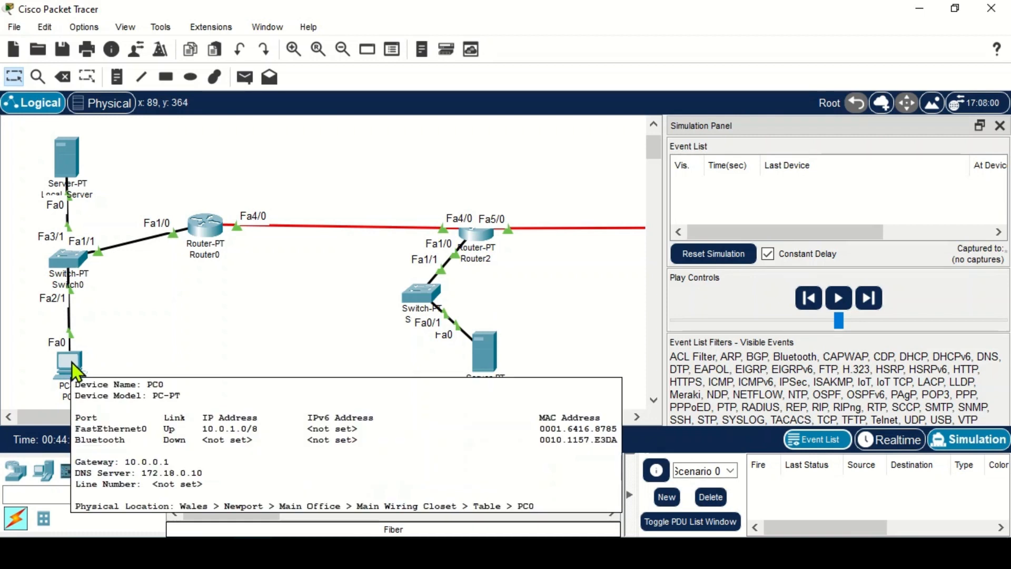
left_click(72, 363)
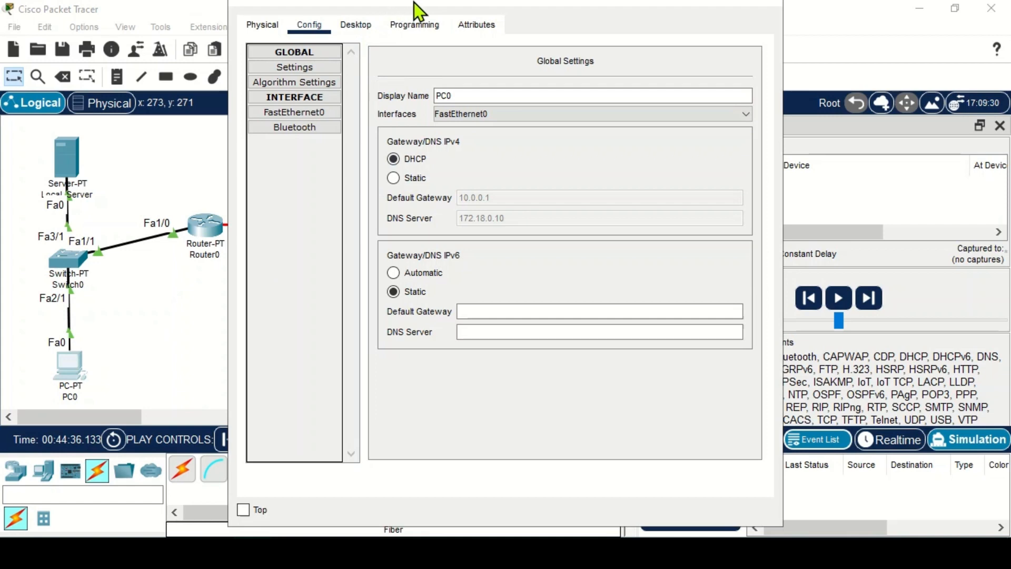
left_click(356, 24)
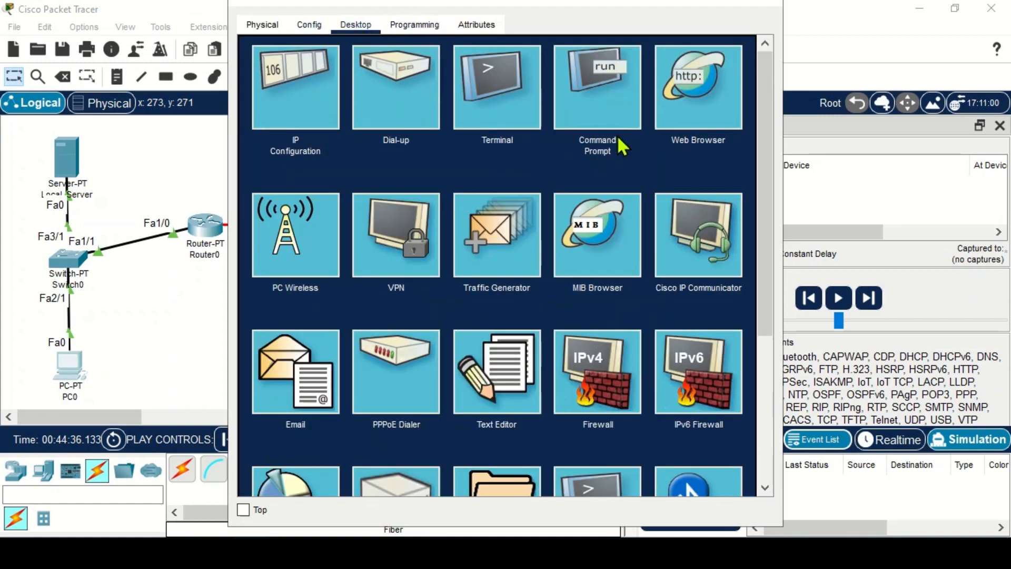
left_click(676, 100)
left_click(379, 68)
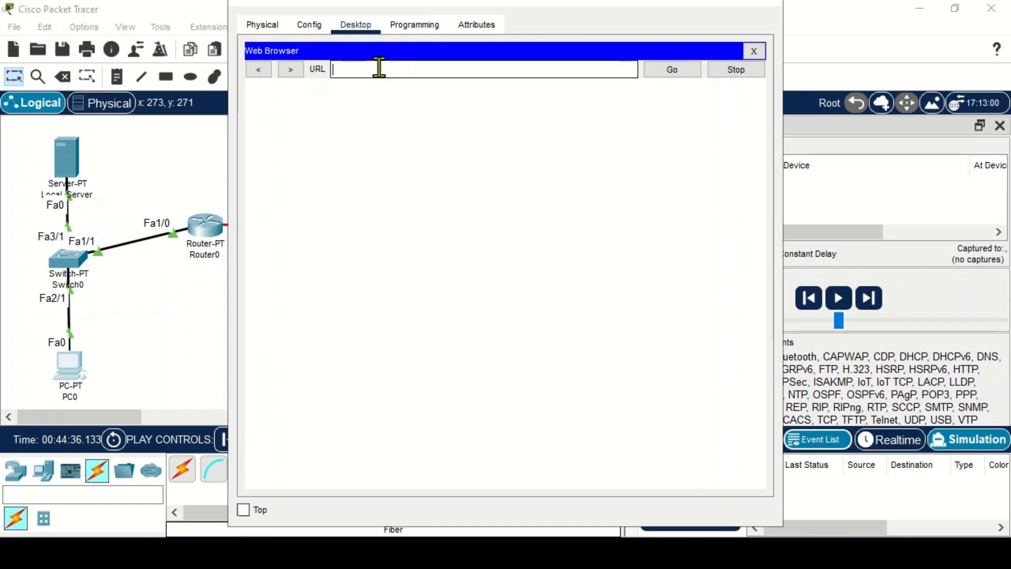
type("pix")
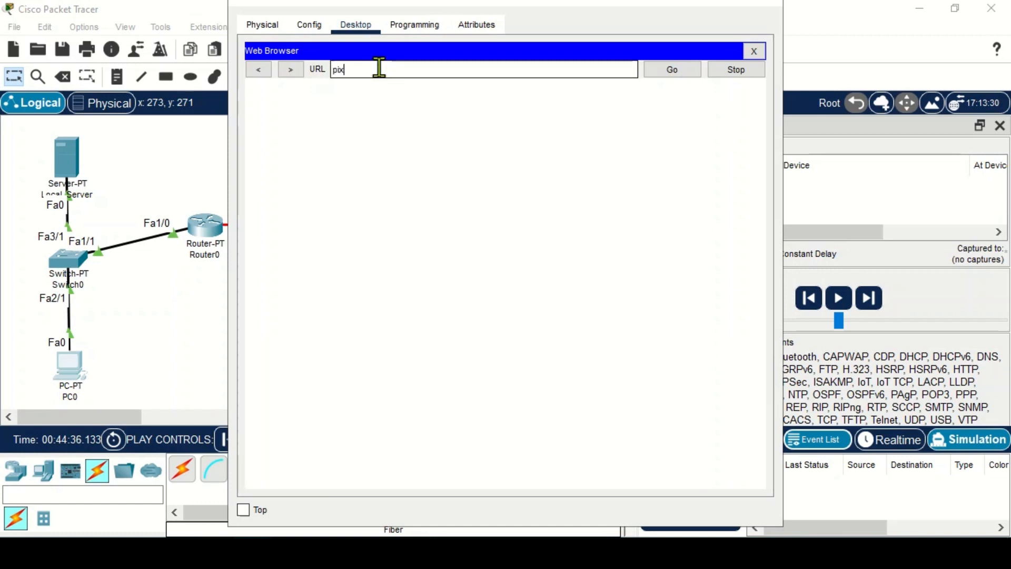
type("el8.com")
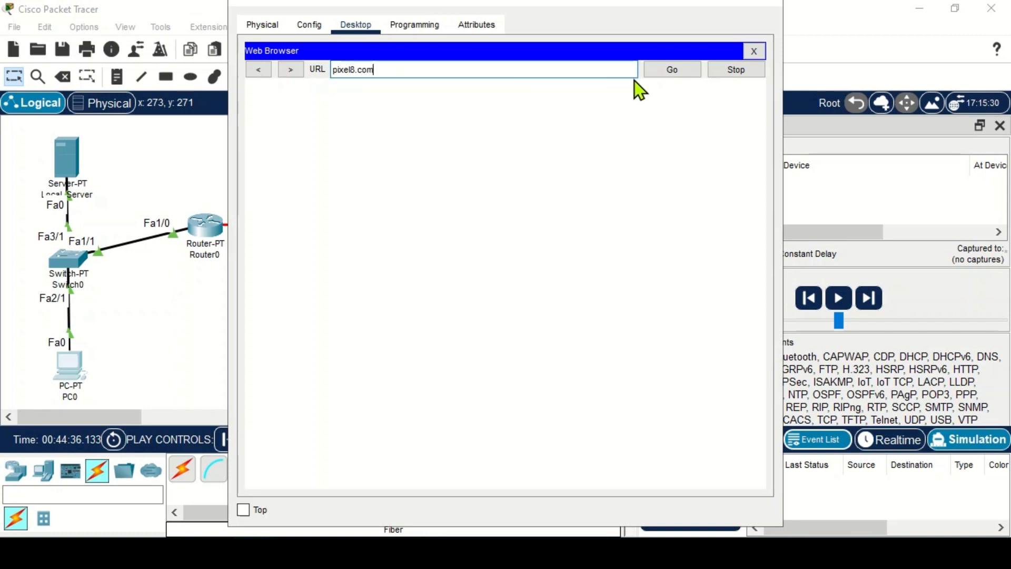
left_click(649, 71)
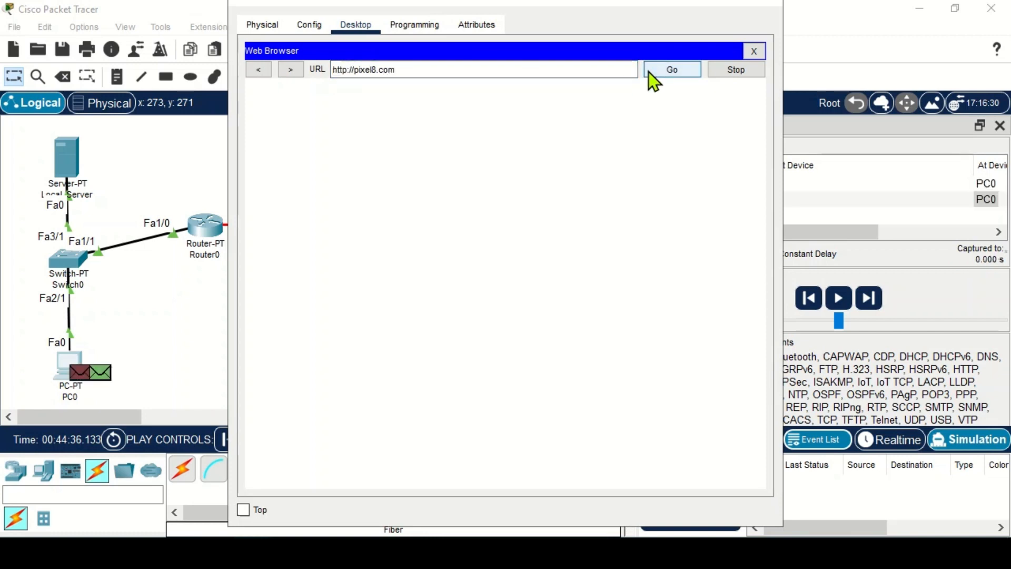
Minimise PC0's browser window to bring the topology and the Simulation Panel back into view.
left_click(810, 23)
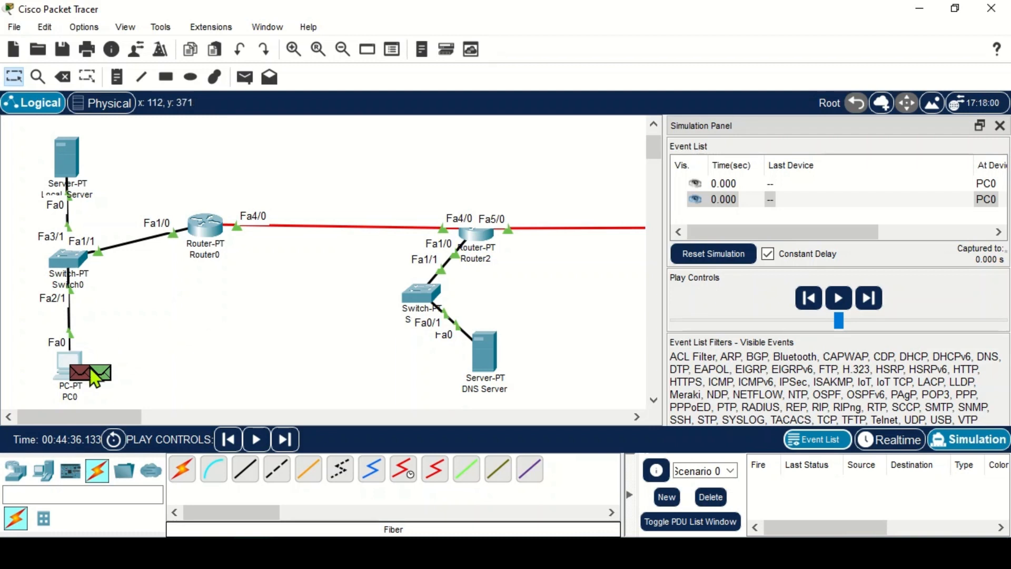
left_click(254, 552)
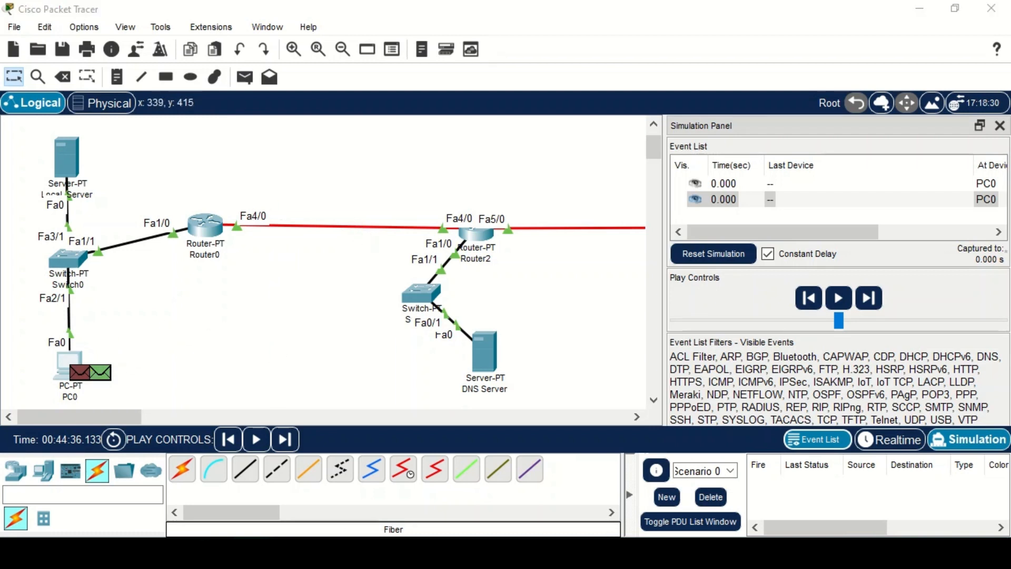
left_click(305, 500)
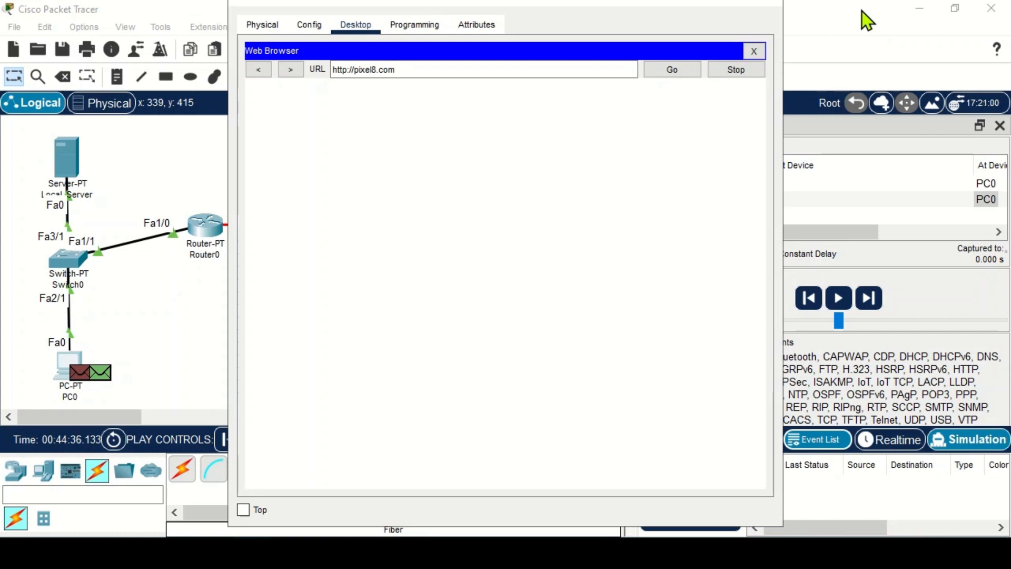
left_click(804, 4)
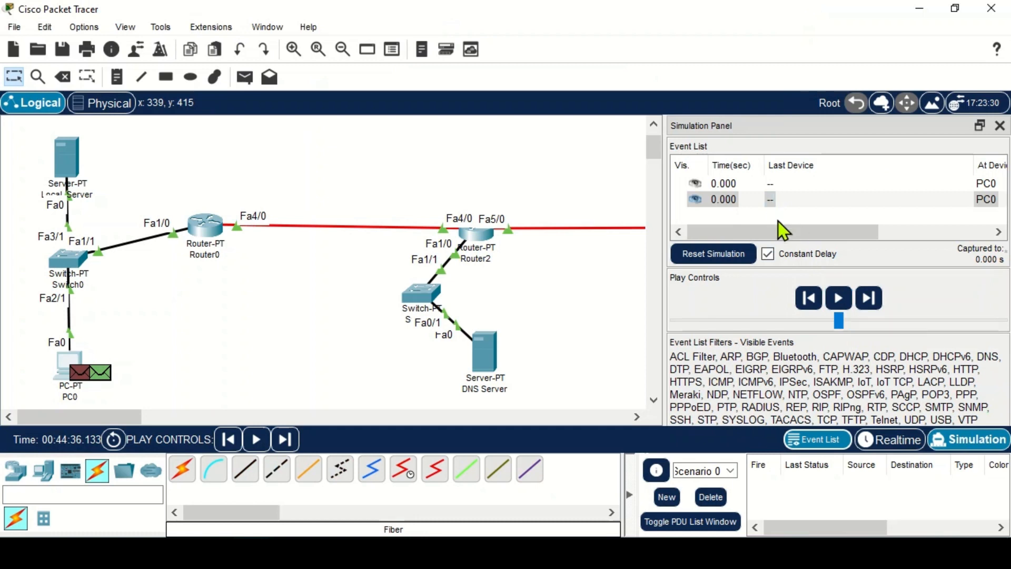
Start playing the simulation, widen the Simulation Panel and narrow the event list columns until the Type column shows.
left_click(750, 192)
left_click(839, 302)
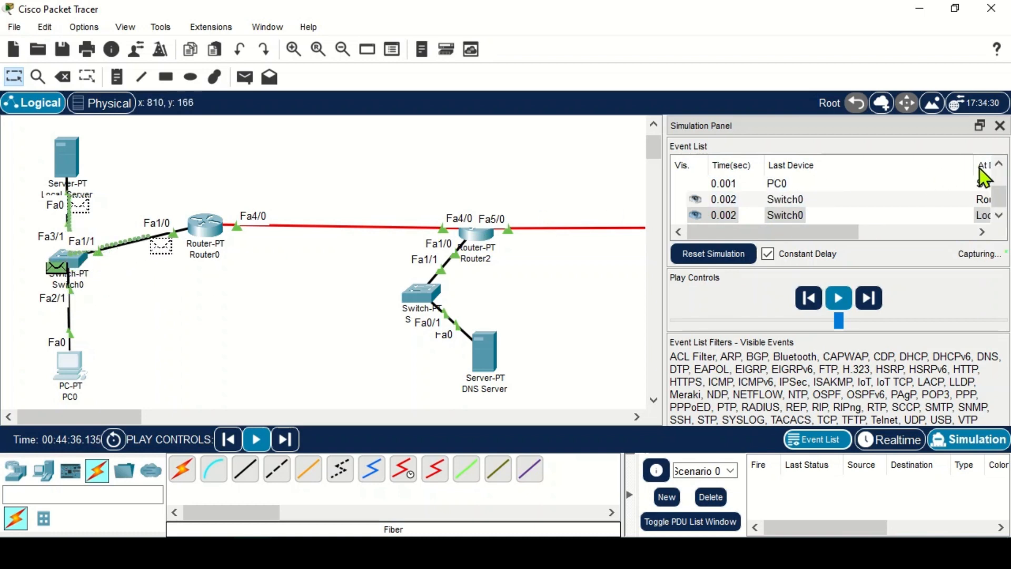
left_click_drag(974, 165, 920, 172)
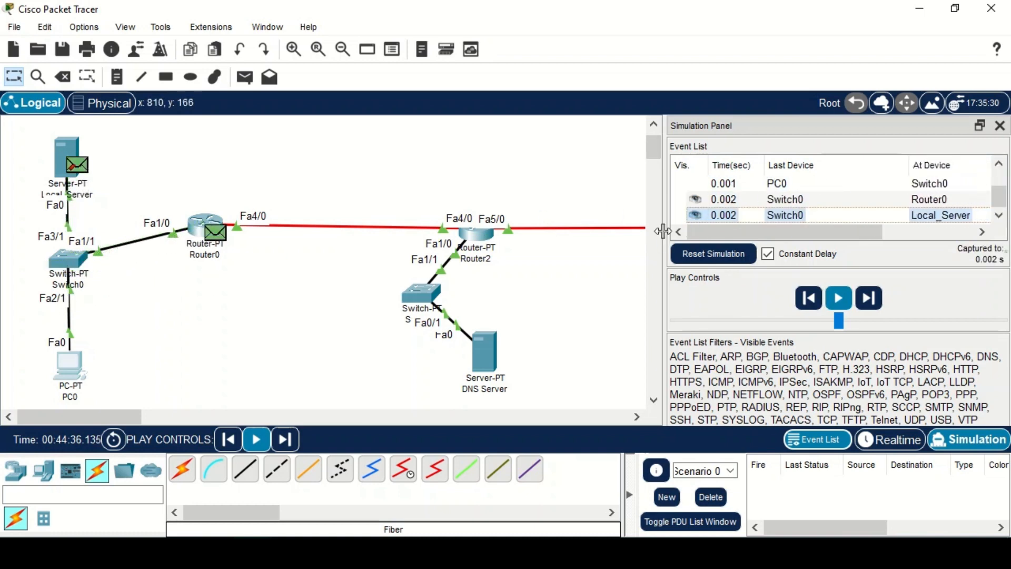
left_click_drag(664, 226, 561, 252)
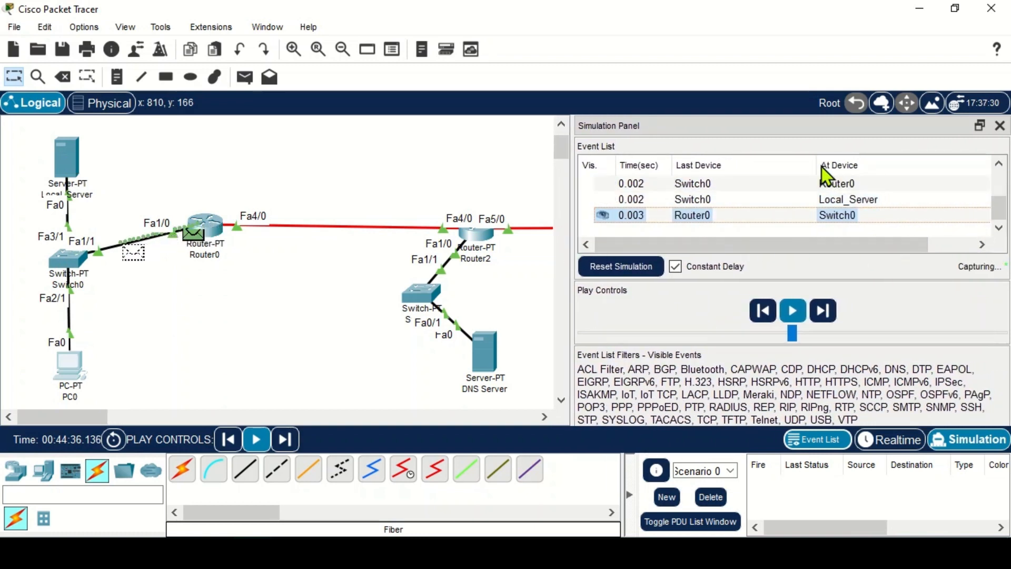
left_click_drag(814, 165, 752, 164)
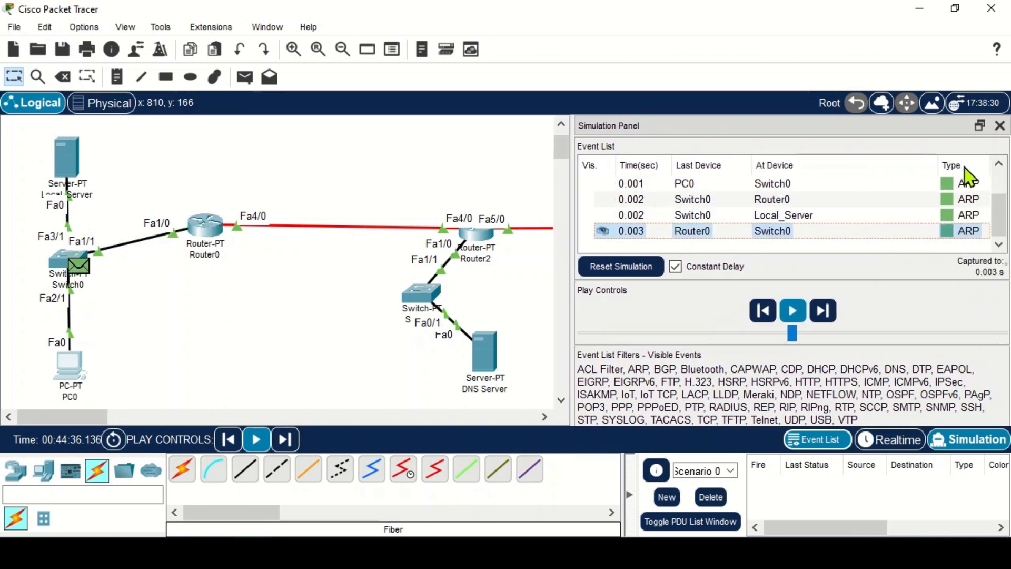
left_click_drag(927, 165, 840, 167)
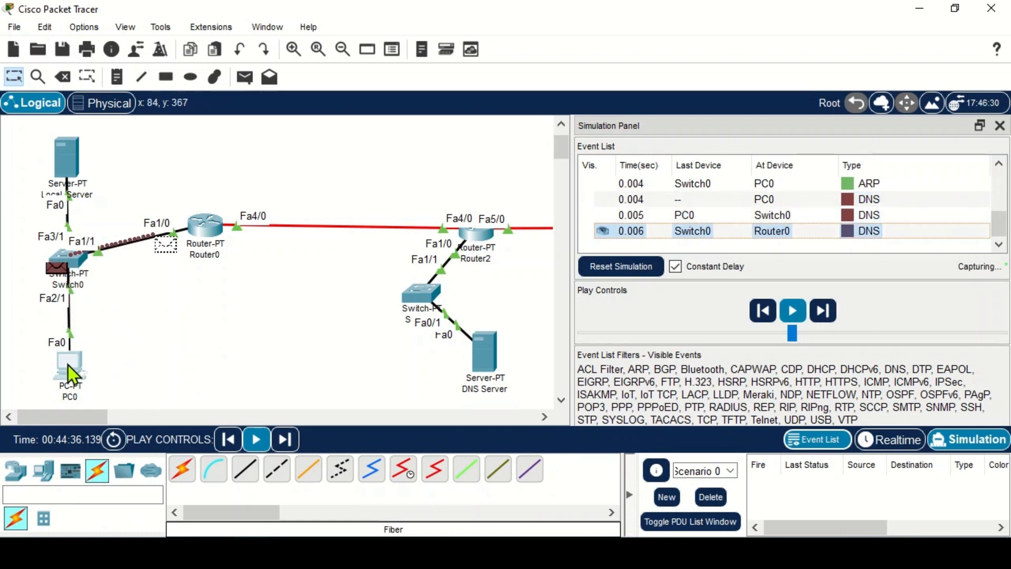
Check PC0's address details and raise the playback speed in two stages while following the DNS packets.
mouse_move(69, 368)
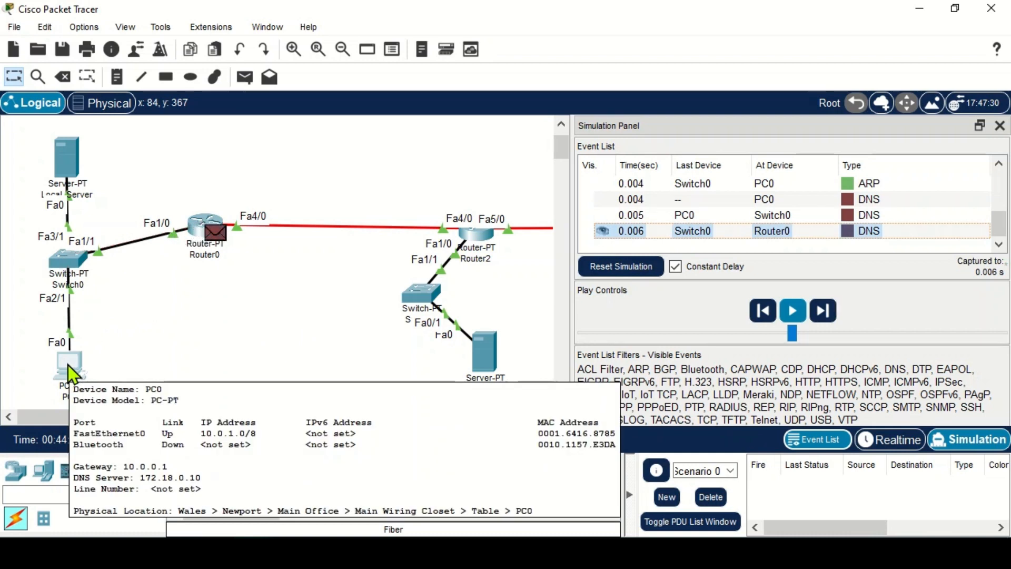
mouse_move(223, 242)
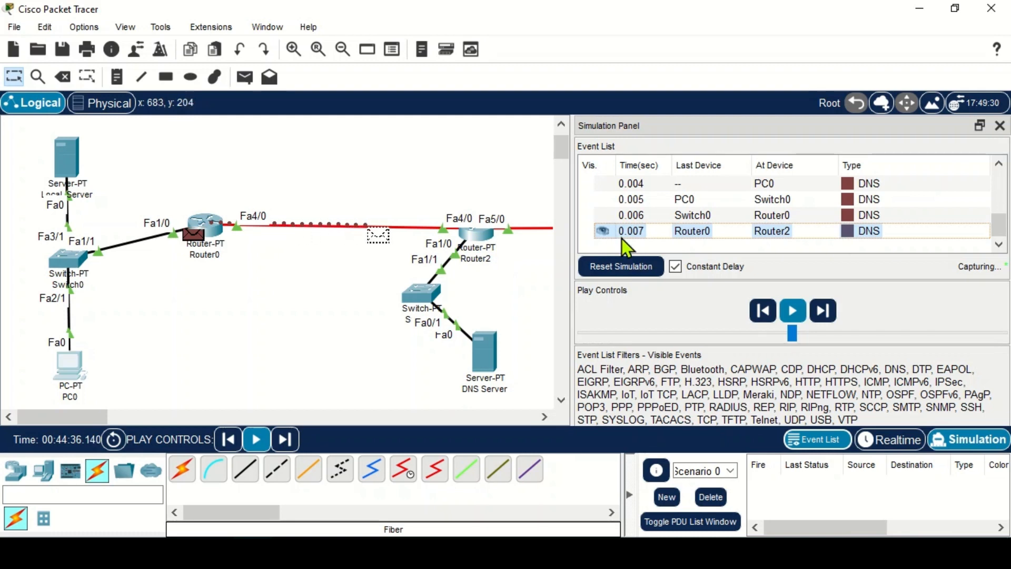
left_click_drag(804, 330, 854, 334)
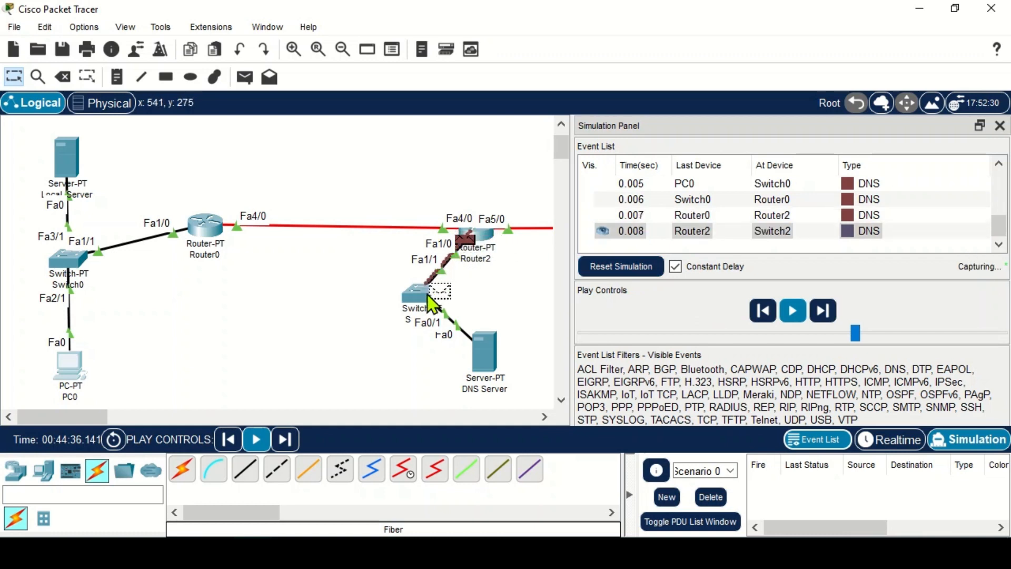
mouse_move(488, 351)
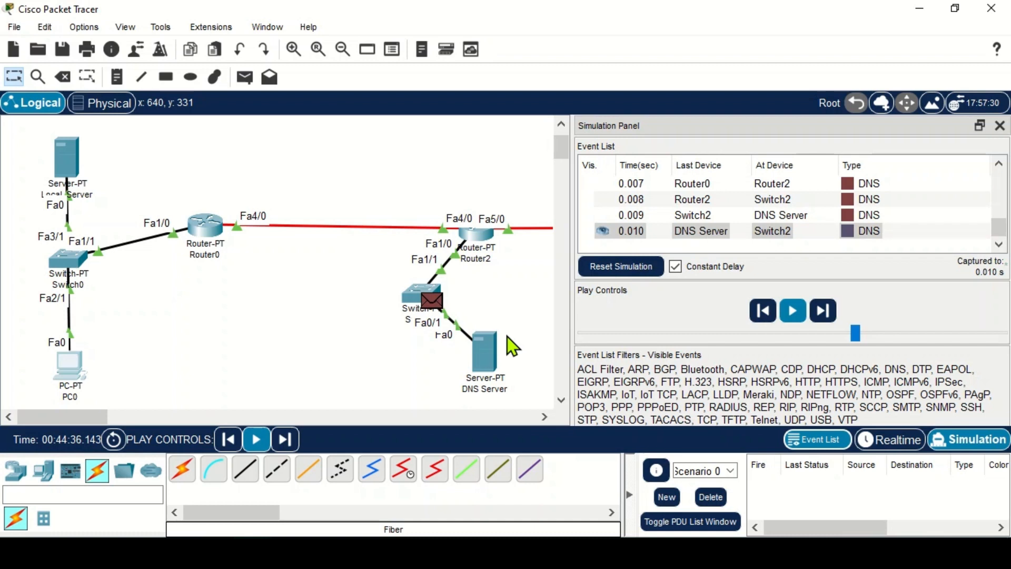
left_click(889, 337)
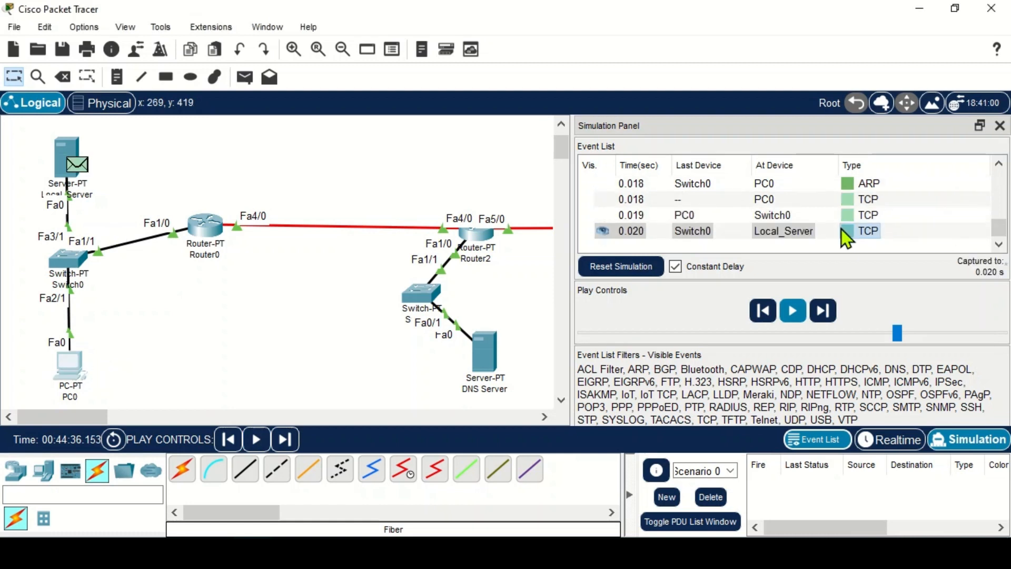
Review the captured TCP, ARP and DNS events backwards through the event list to the first event at 0.000 s.
left_click(999, 164)
left_click(998, 163)
left_click(998, 163)
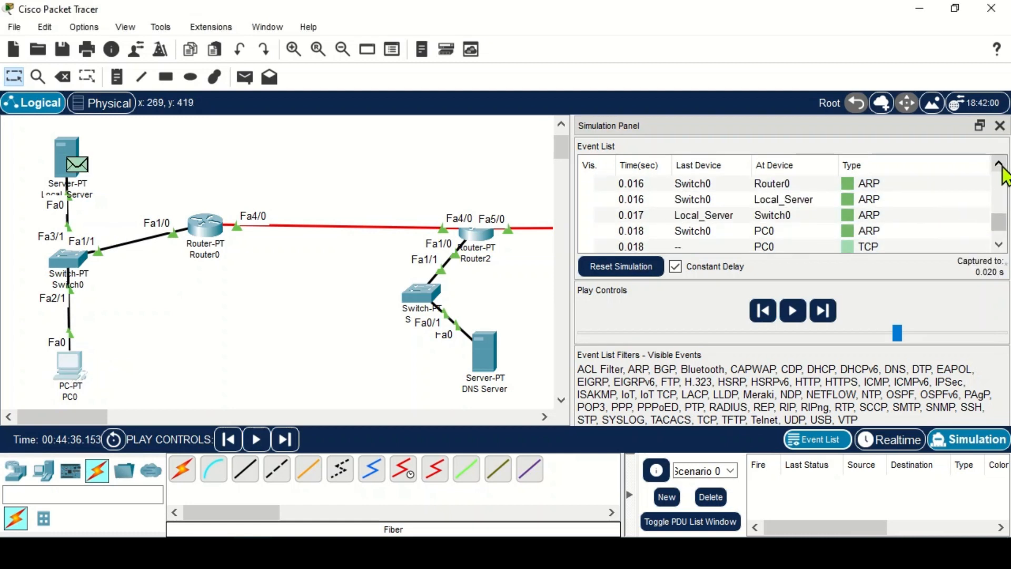
left_click(998, 163)
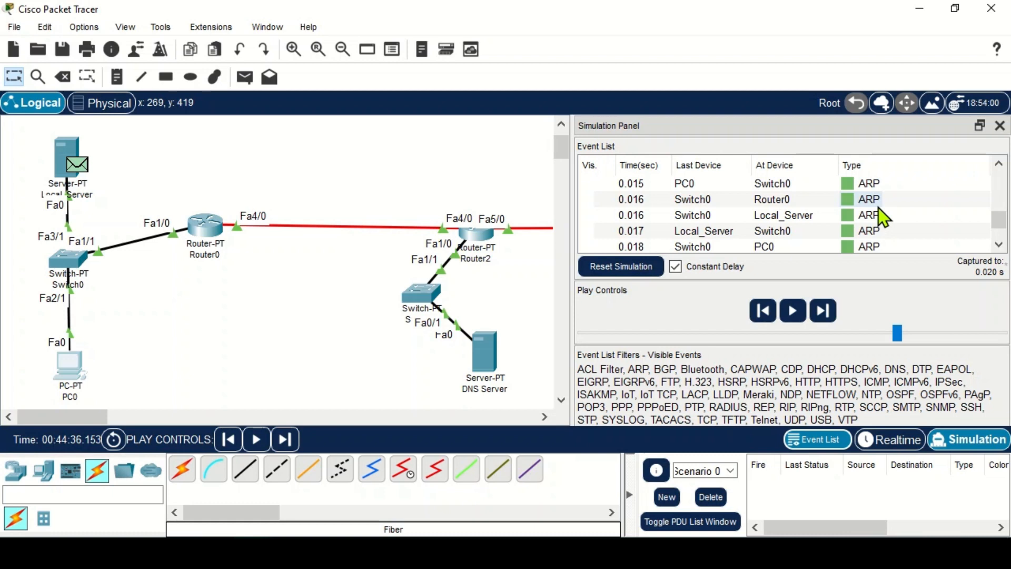
left_click(998, 164)
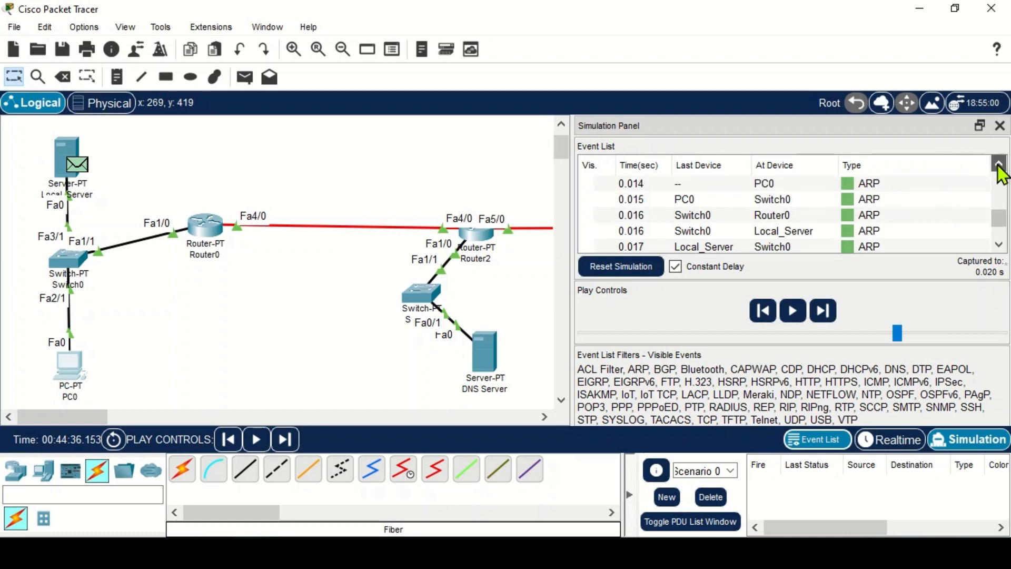
left_click(998, 165)
left_click(998, 165)
left_click(998, 165)
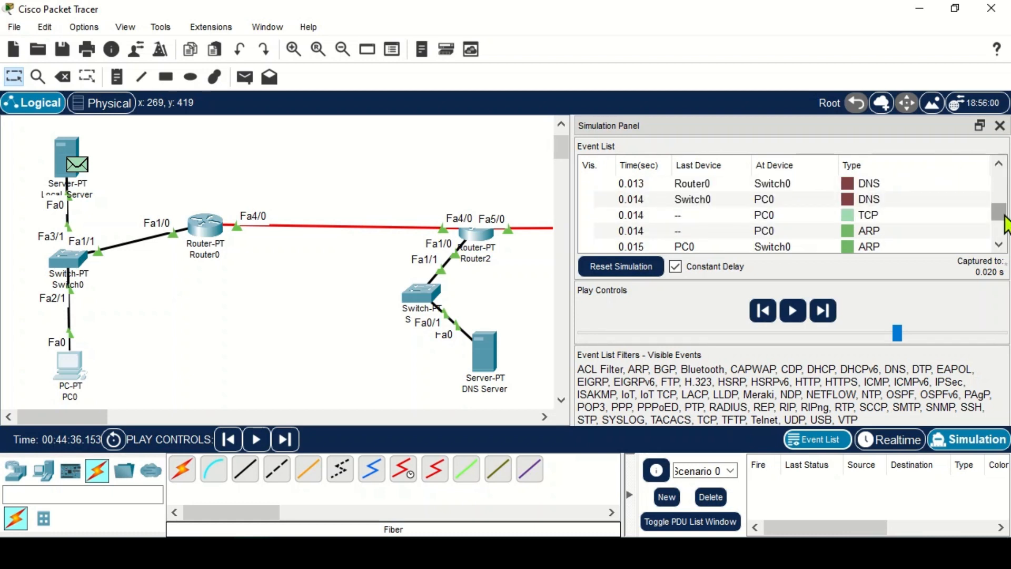
left_click_drag(1004, 217, 1008, 184)
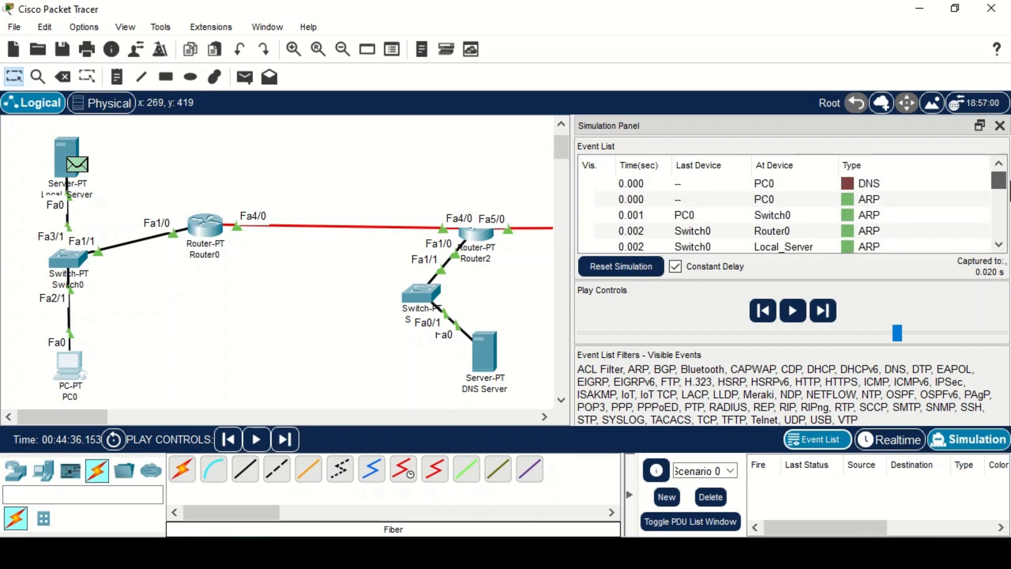
Inspect the PDU information of PC0's first DNS event and of the ARP event from Switch0 at 0.004 s, closing each window.
left_click(870, 184)
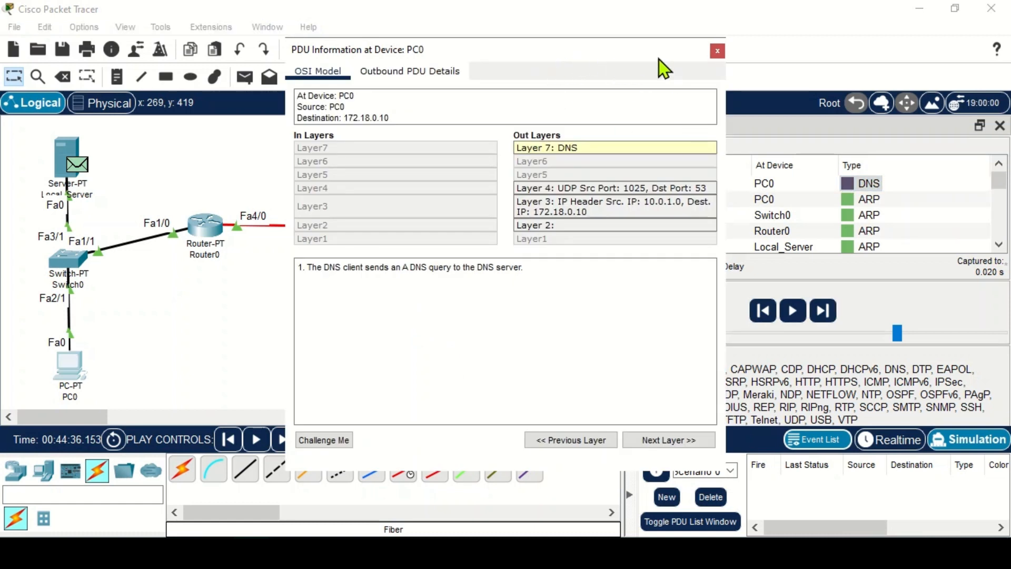
left_click(716, 50)
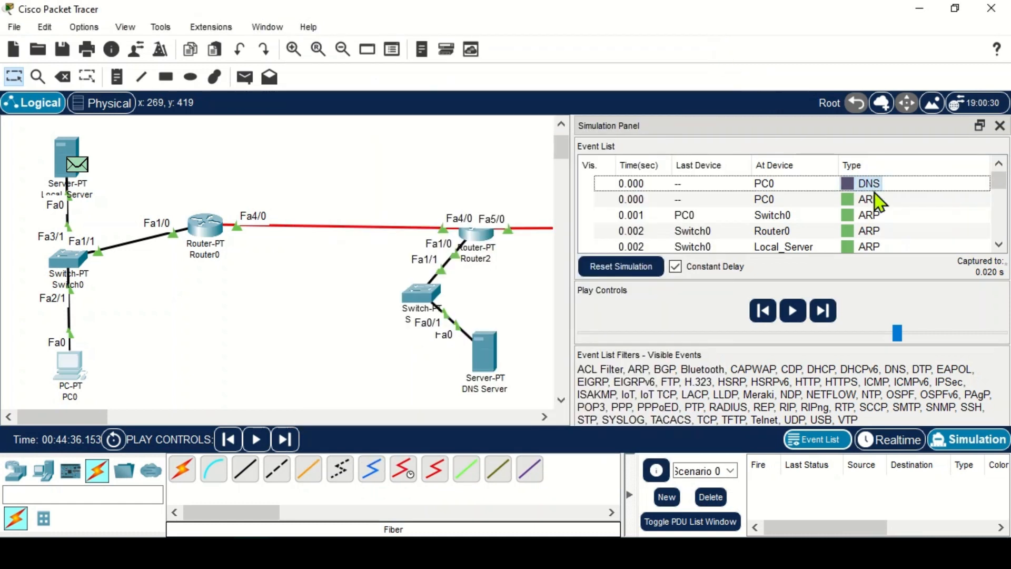
scroll(886, 228, "down", 1)
left_click(875, 230)
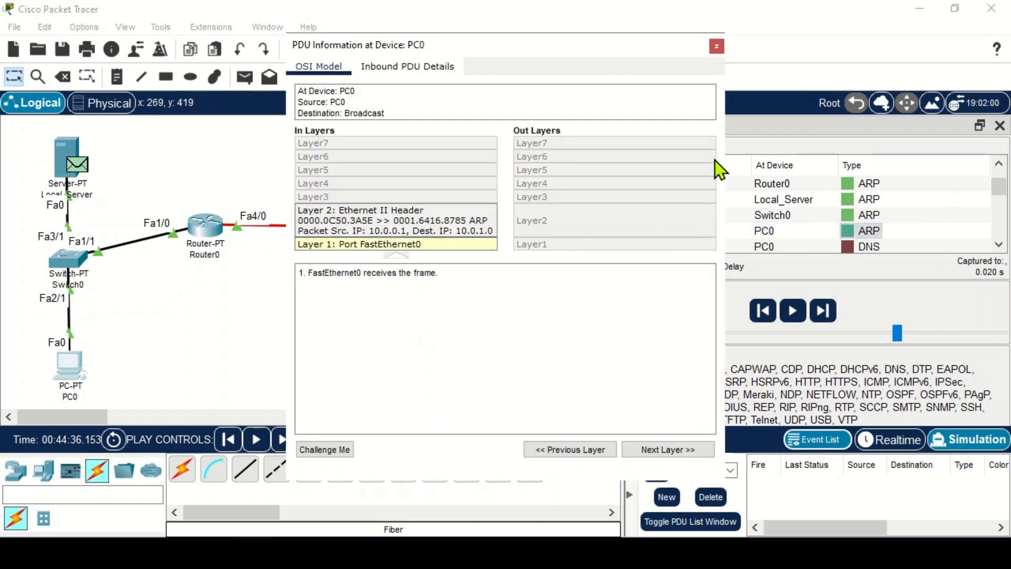
left_click(717, 46)
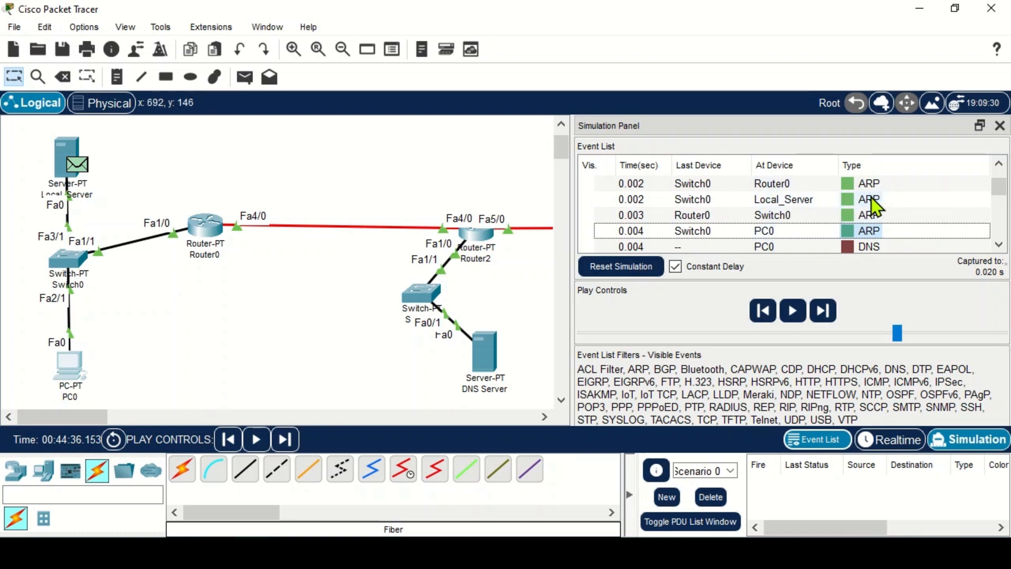
Open the PDU information of PC0's DNS event at 0.004 s and try out its Challenge Me quiz mode.
left_click(873, 244)
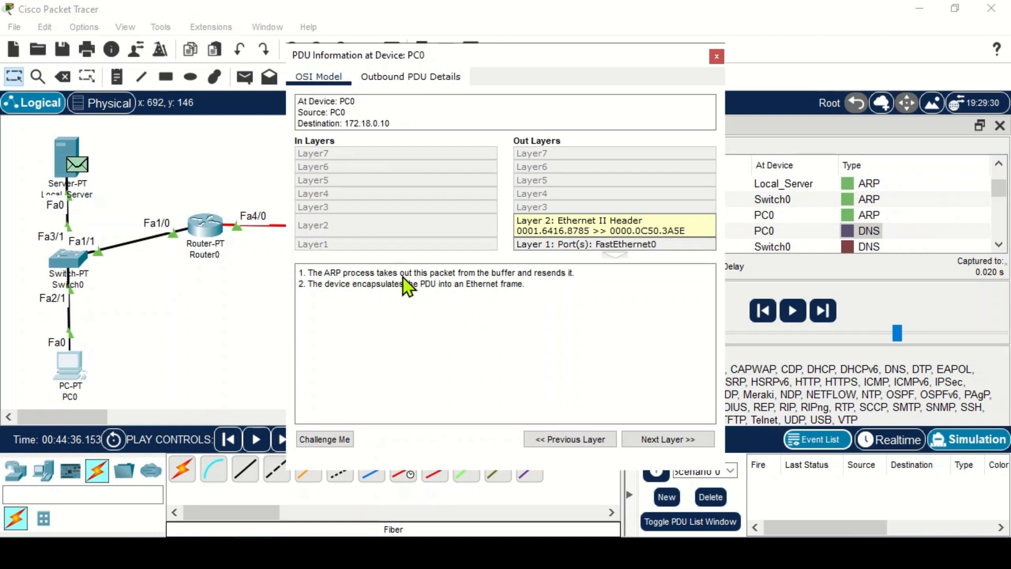
left_click(337, 439)
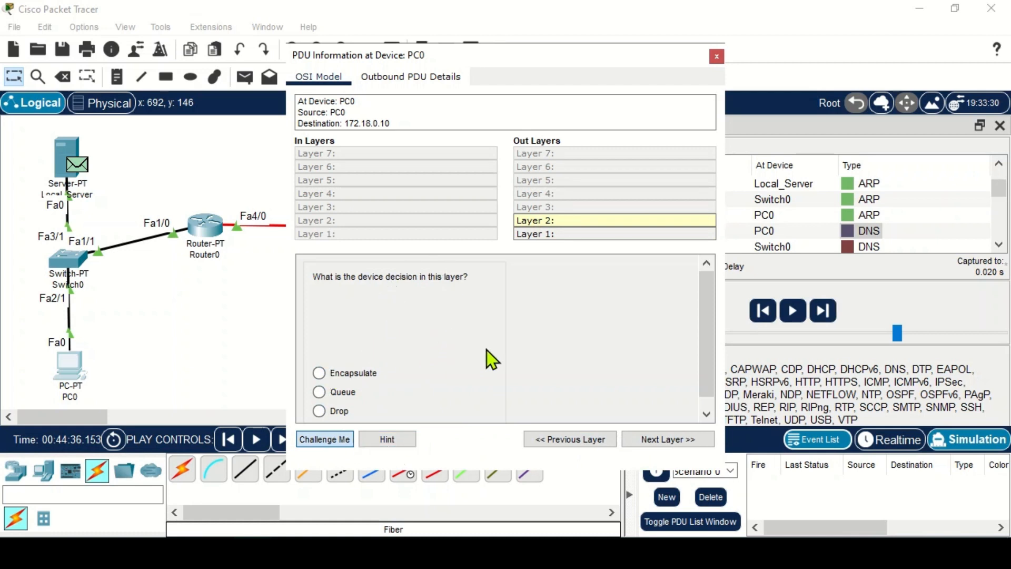
left_click(315, 442)
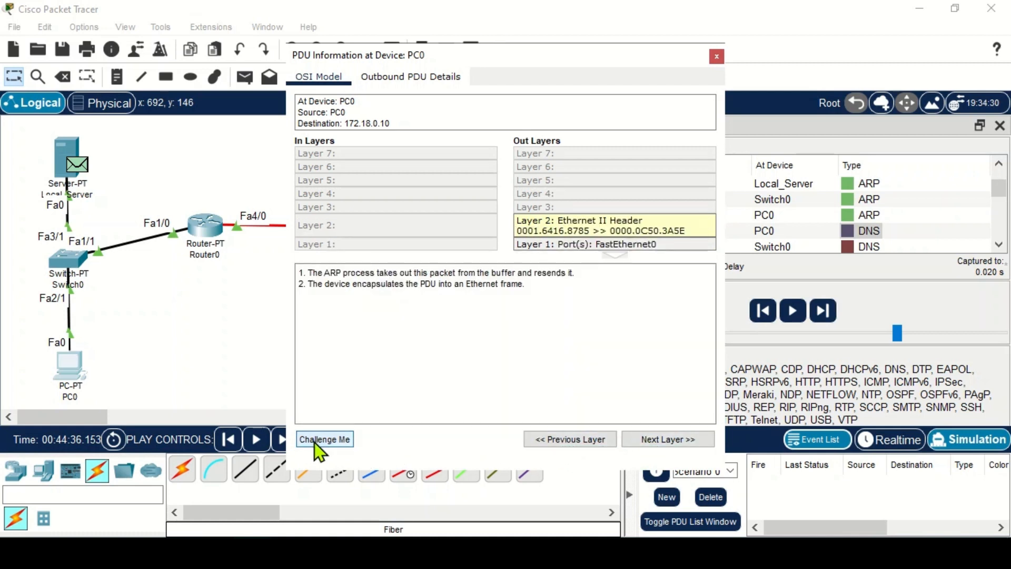
left_click(334, 443)
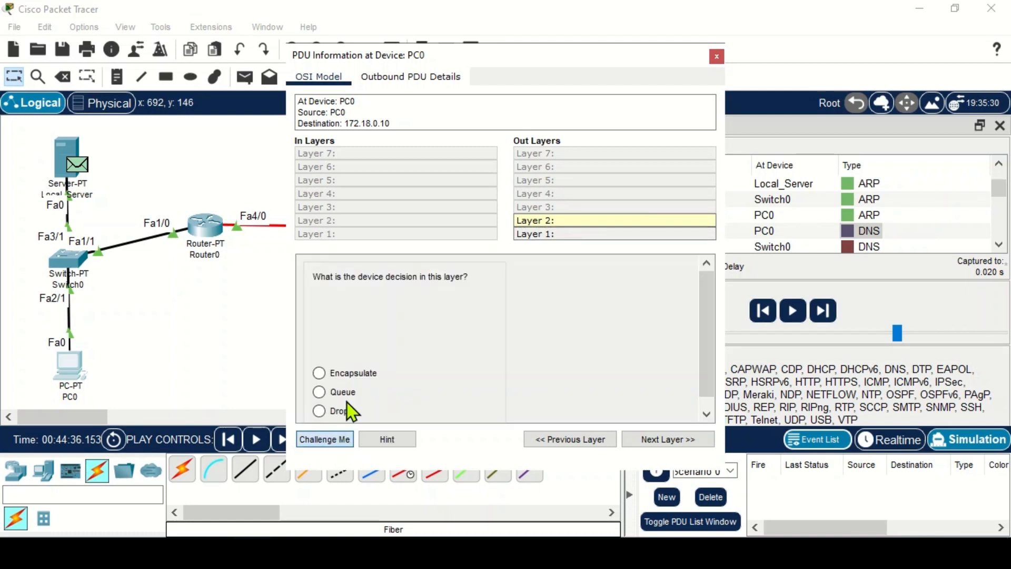
left_click(331, 442)
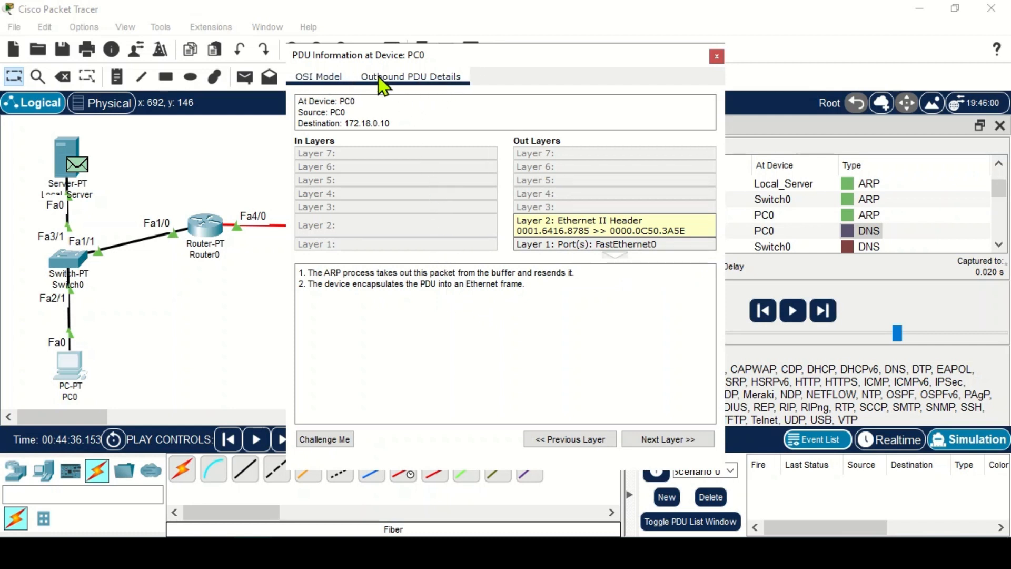
Examine the Ethernet, IP, UDP and DNS headers in the DNS event's outbound PDU details, and close the PDU window.
left_click(393, 79)
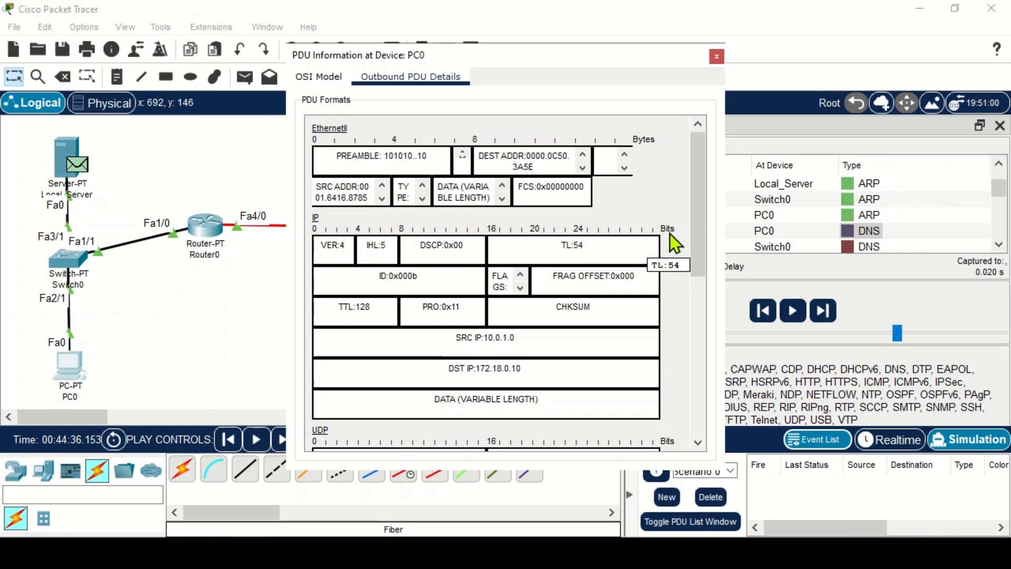
left_click_drag(697, 225, 713, 203)
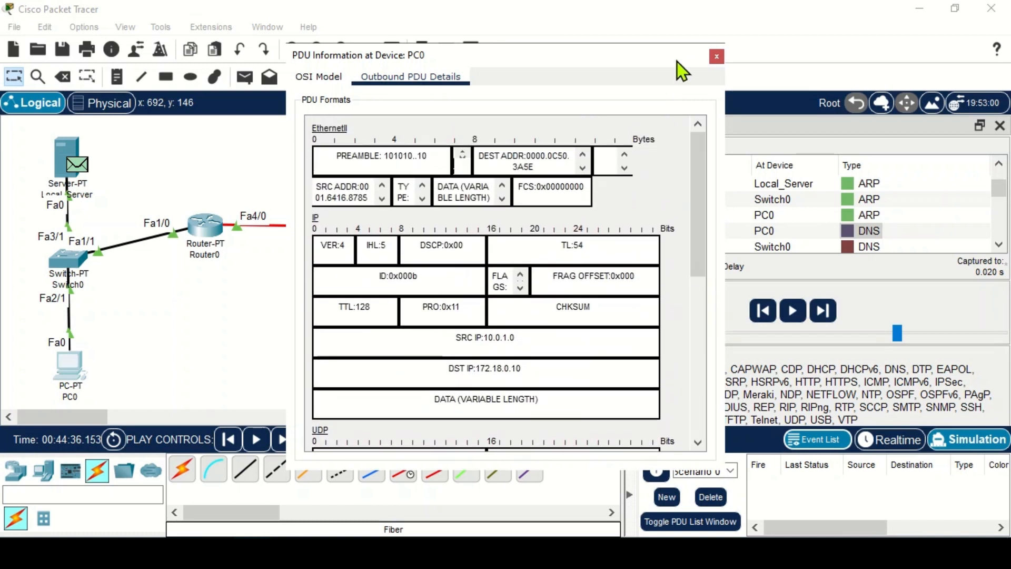
left_click(321, 78)
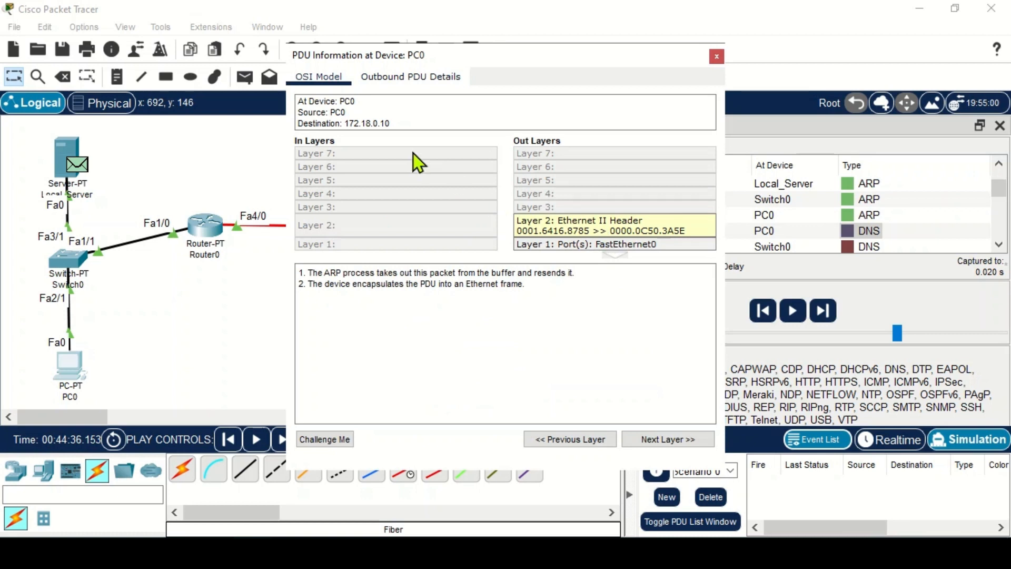
left_click(379, 79)
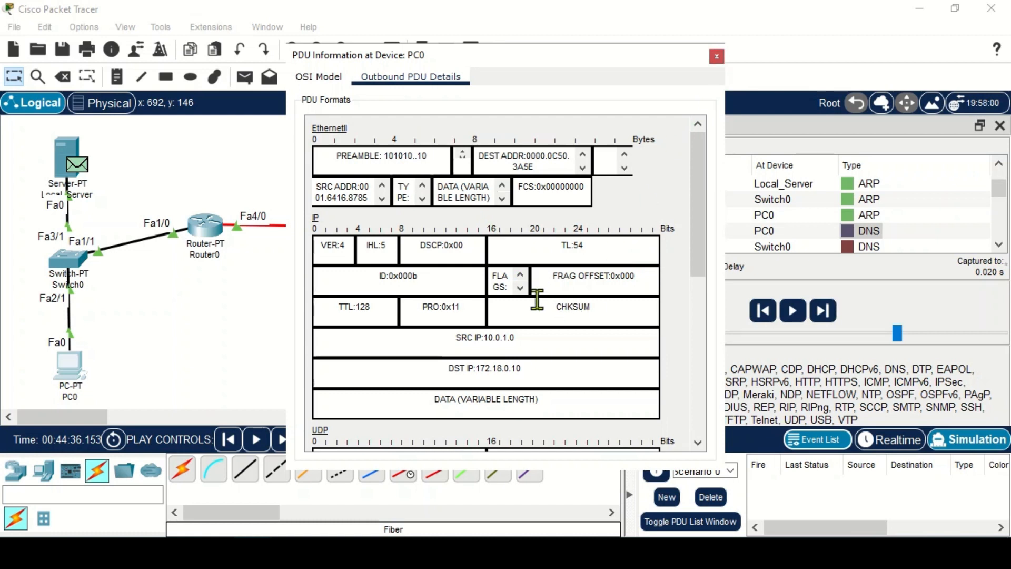
scroll(536, 315, "down", 3)
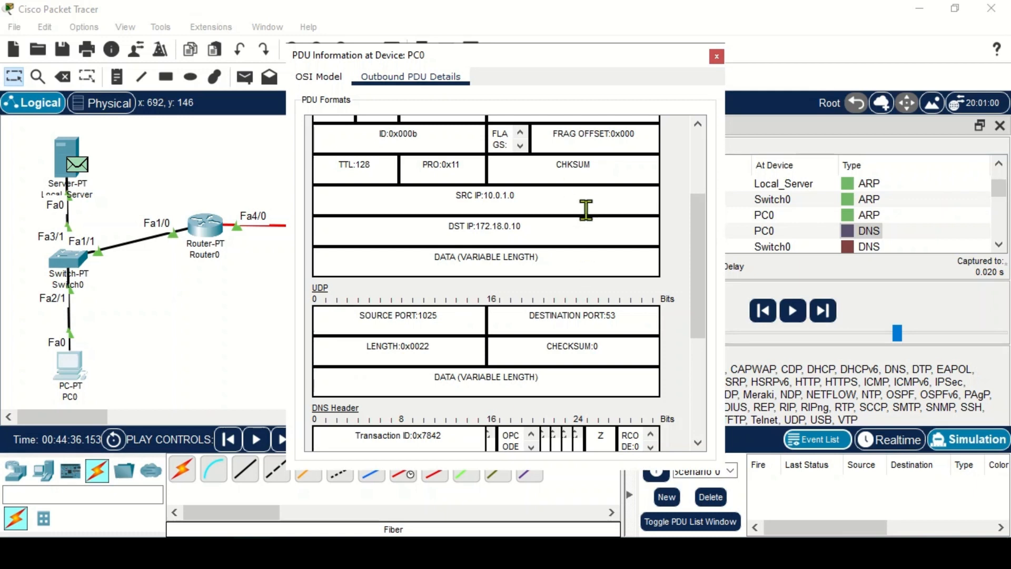
left_click(717, 55)
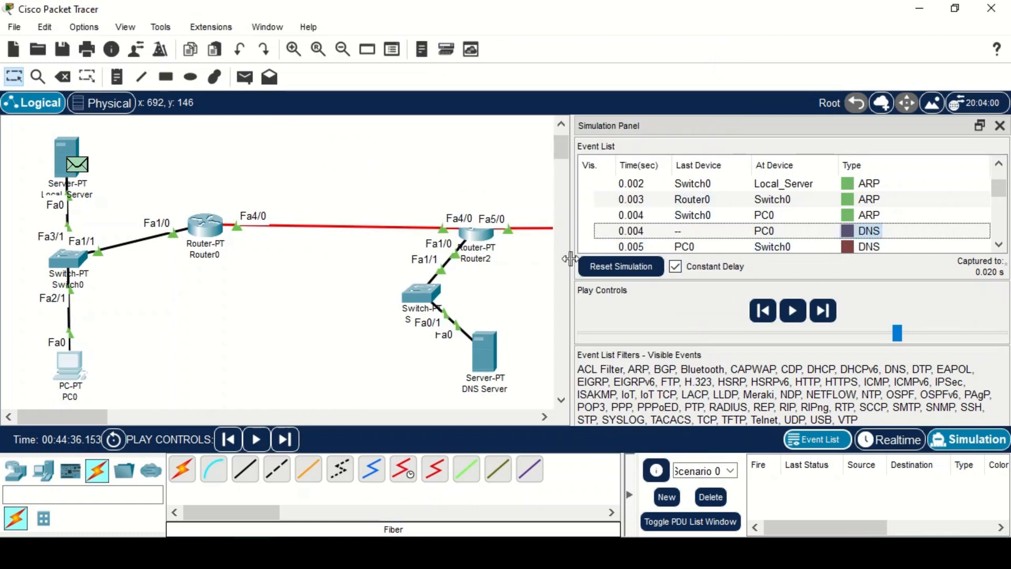
Narrow the Simulation Panel and switch the network back to Realtime mode.
left_click_drag(570, 259, 647, 250)
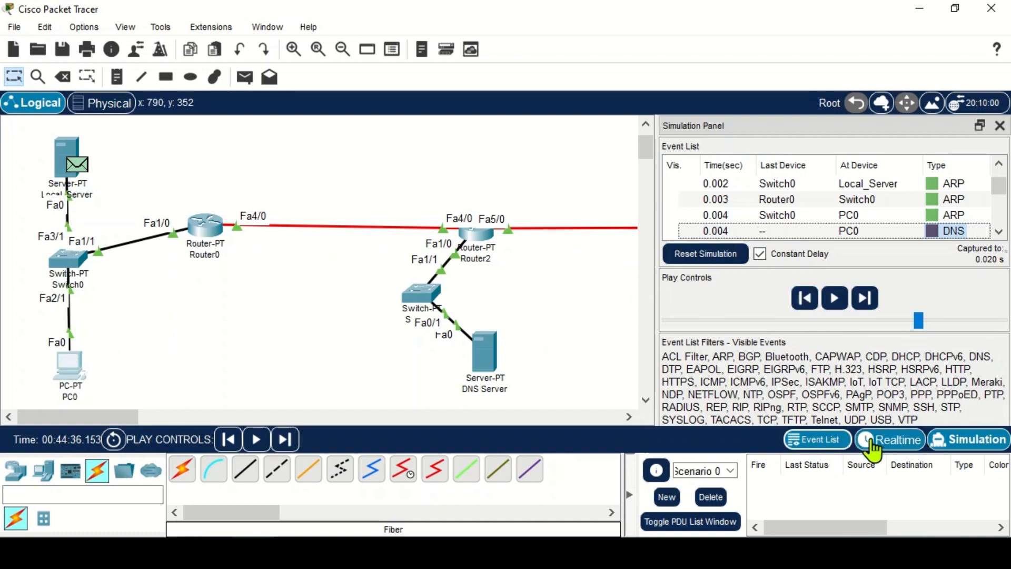
left_click(901, 445)
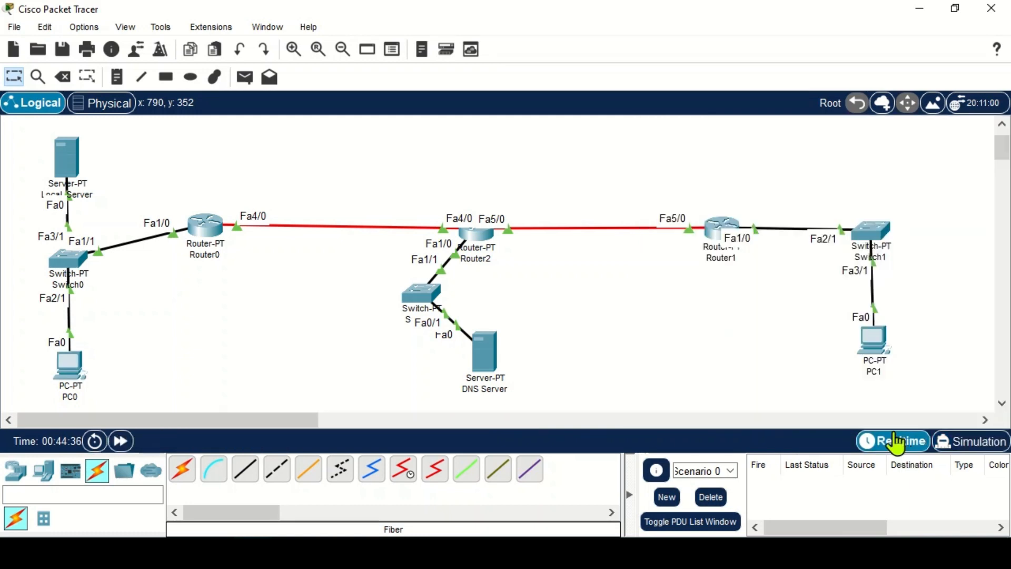